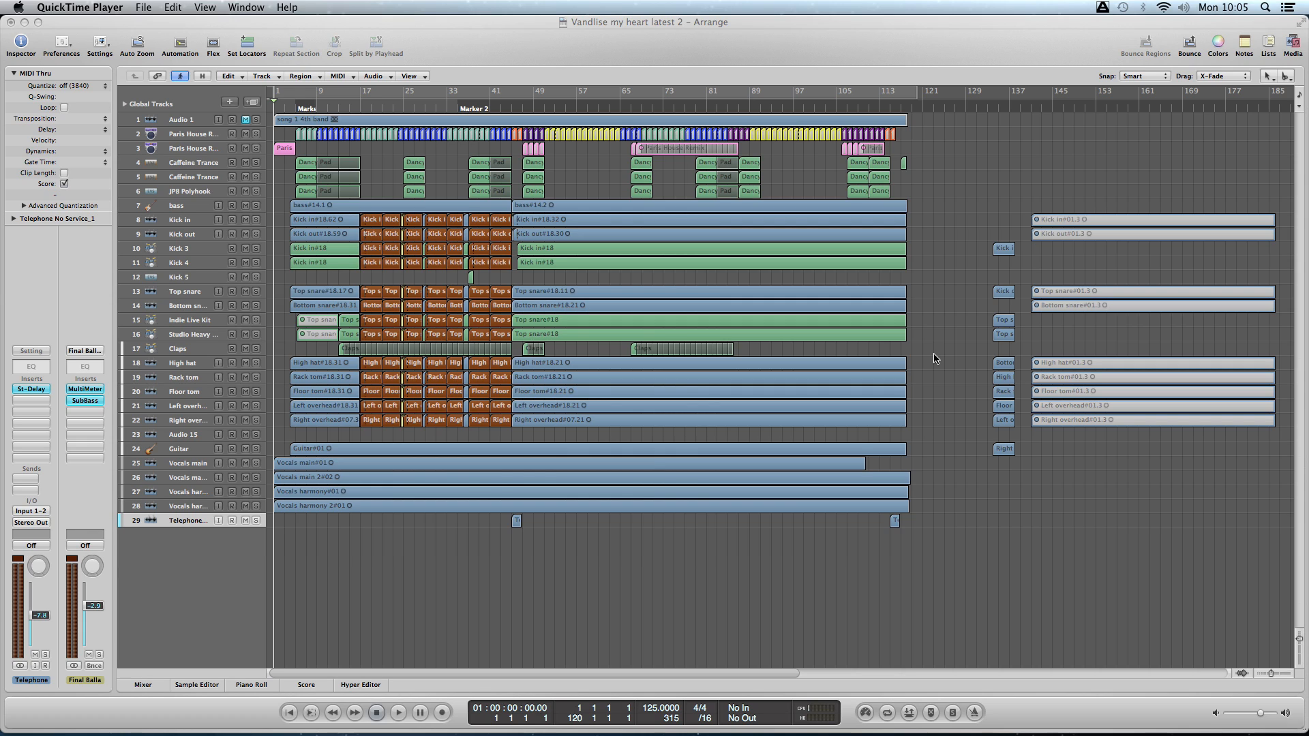
# - Switch to Logic Pro, play the song from the start and show the mixer below the arrangement
pyautogui.click(934, 357)
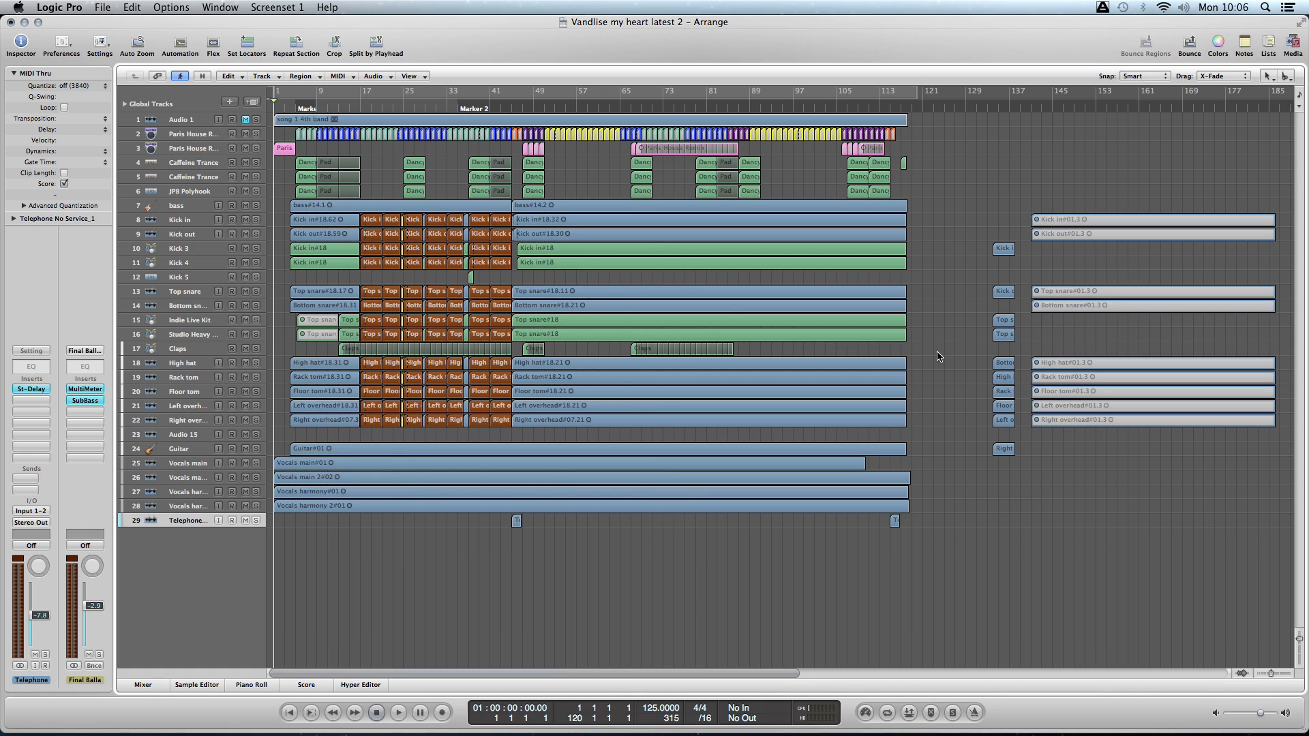
pyautogui.press('space')
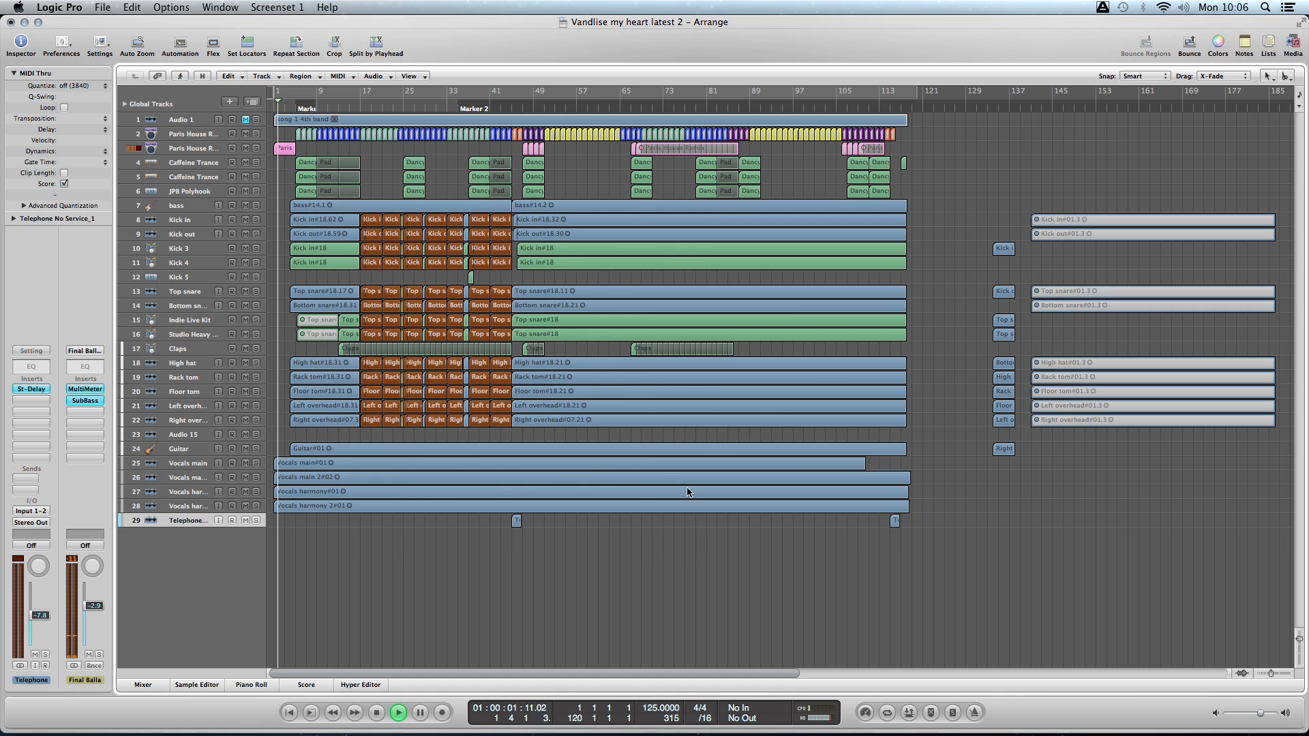
pyautogui.click(144, 685)
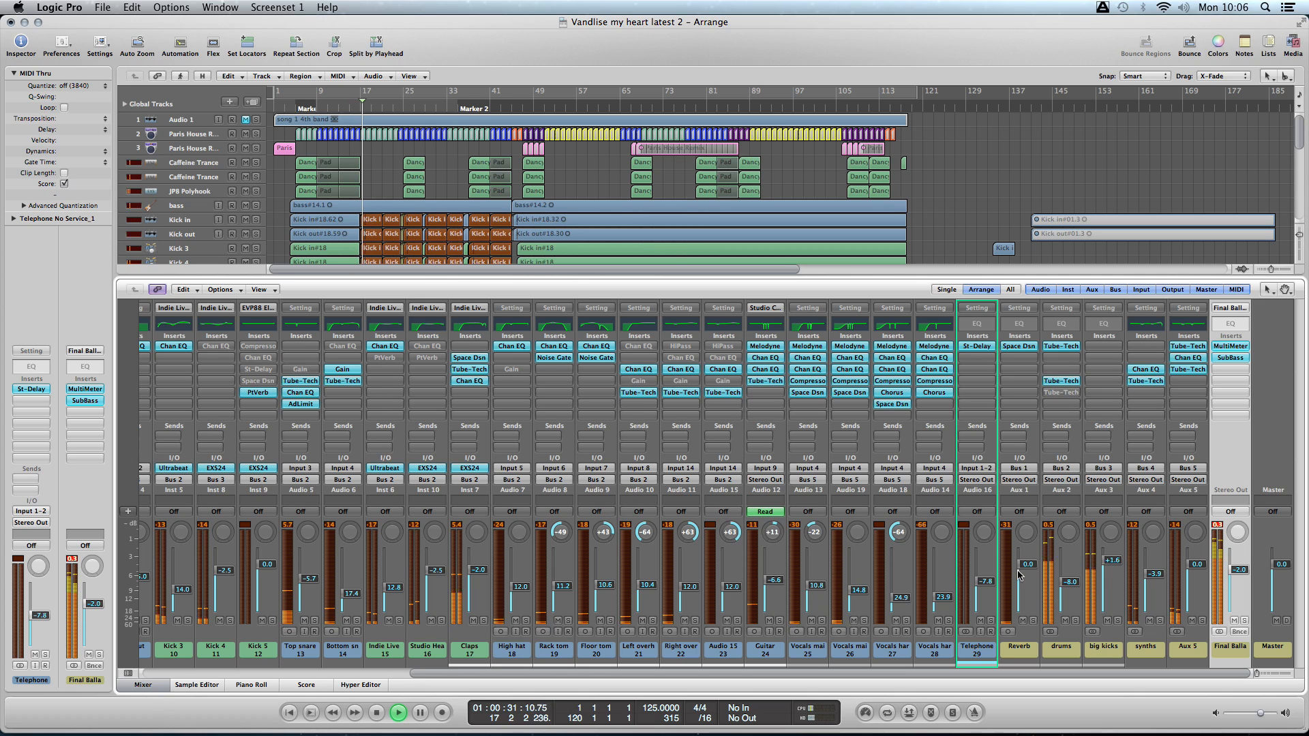
# - Clear the stereo output channel's peak display, lower its fader to -2.6 dB and stop playback
pyautogui.click(1216, 524)
pyautogui.moveTo(1231, 571); pyautogui.dragTo(1231, 574)
pyautogui.click(1217, 527)
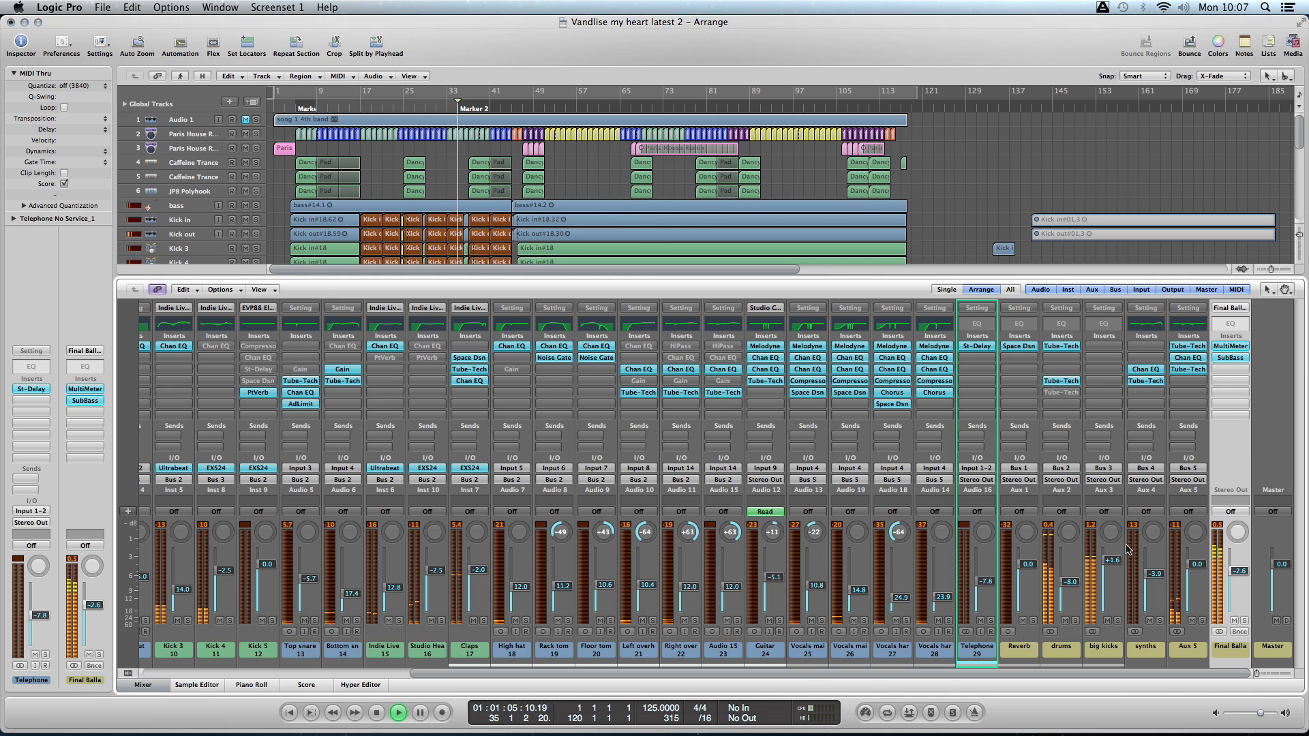
pyautogui.press('space')
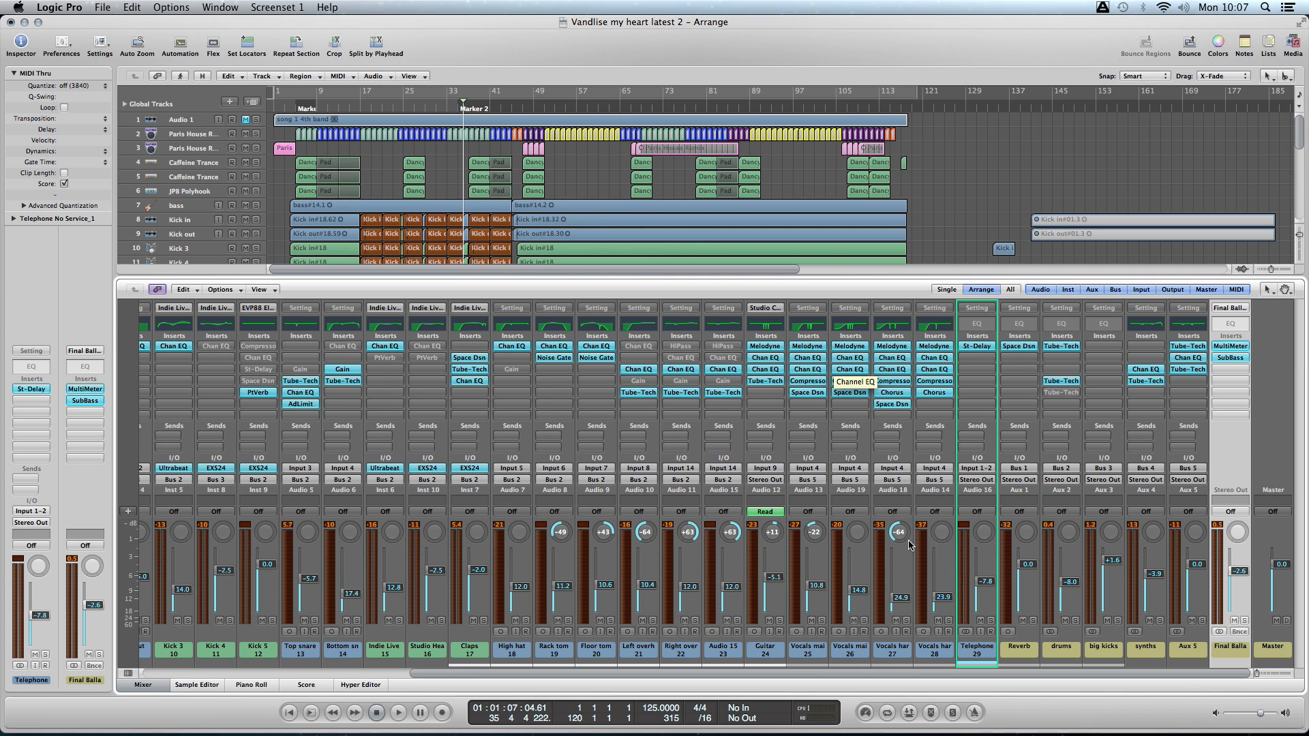
# - Play the song's opening twice from bar 1 to check the level of the Paris House channel on track 3
pyautogui.hscroll(-5, 884, 535)
pyautogui.hscroll(-2, 884, 535)
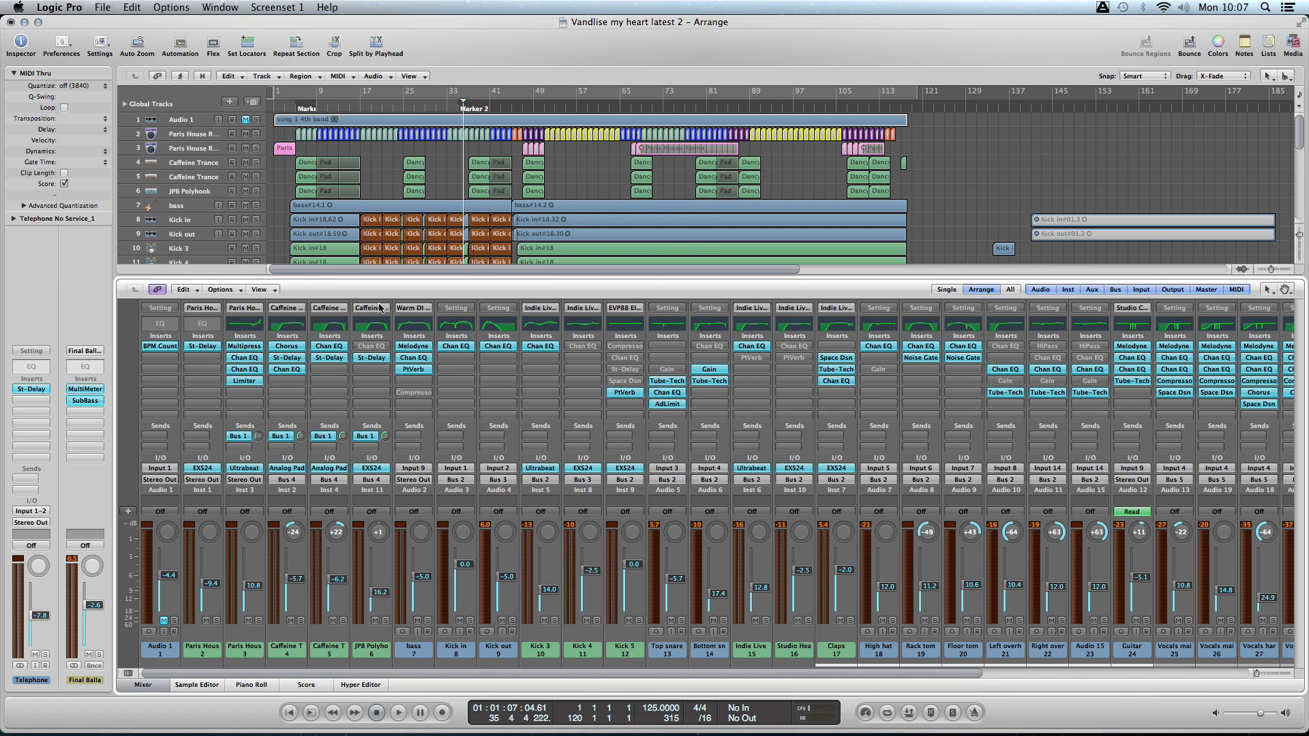
pyautogui.press('Return')
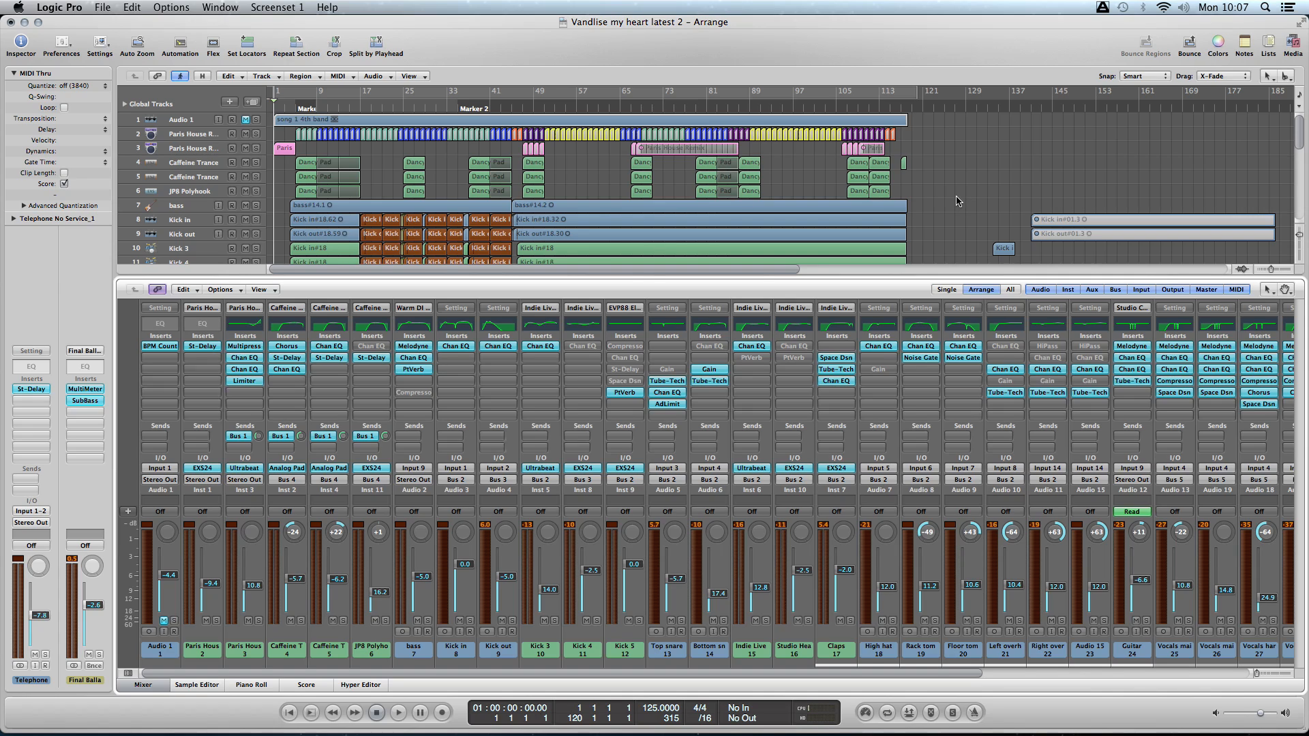
pyautogui.press('space')
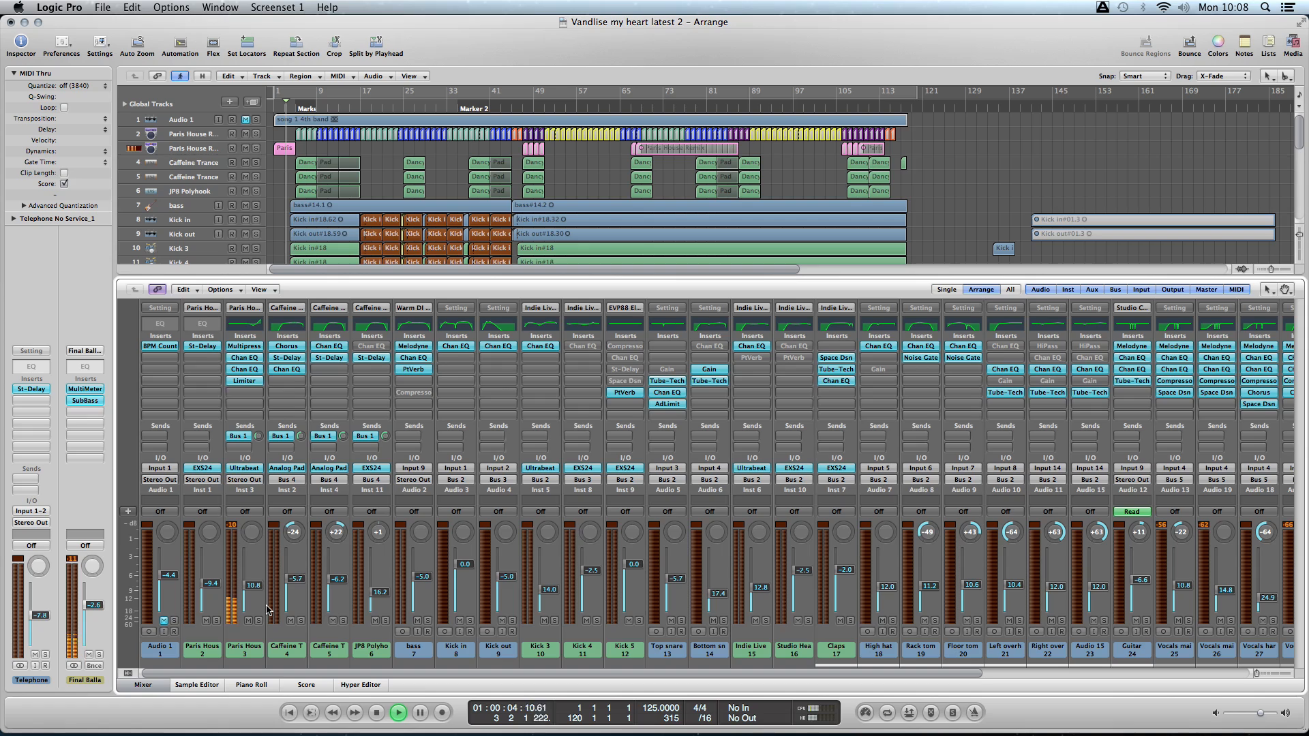
pyautogui.press('space')
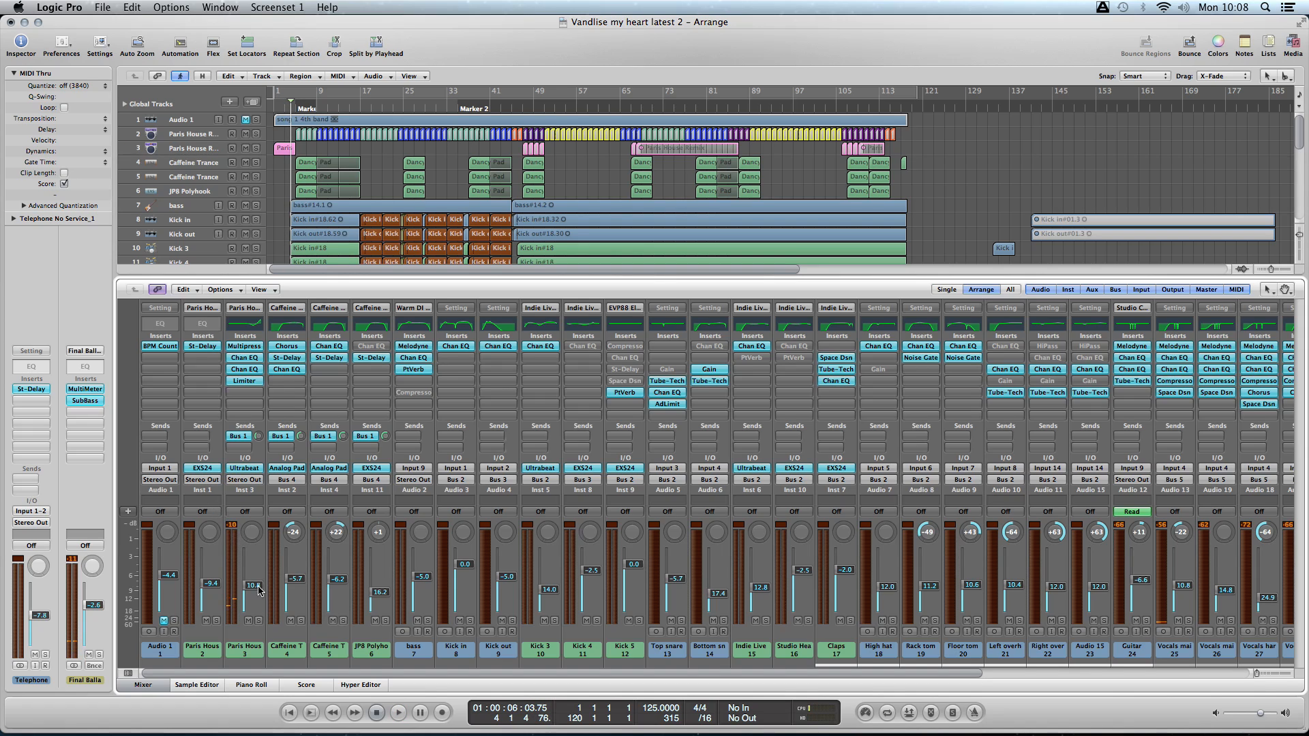
pyautogui.press('Return')
pyautogui.press('space')
pyautogui.moveTo(254, 585)
pyautogui.mouseDown()
pyautogui.moveTo(254, 566)
pyautogui.moveTo(253, 585)
pyautogui.mouseUp()
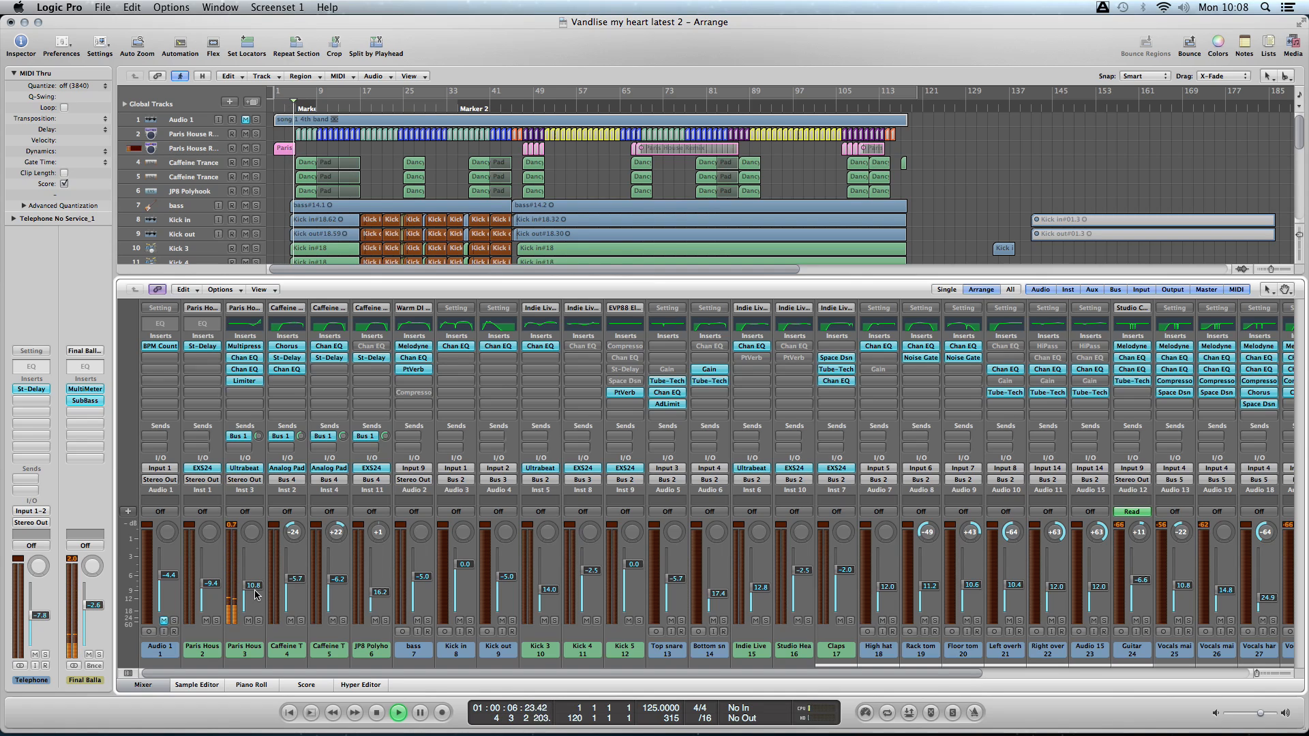
# - Solo the two Caffeine Trance channels and the JP8 Polyhook channel one at a time to hear each part
pyautogui.click(301, 620)
pyautogui.click(300, 620)
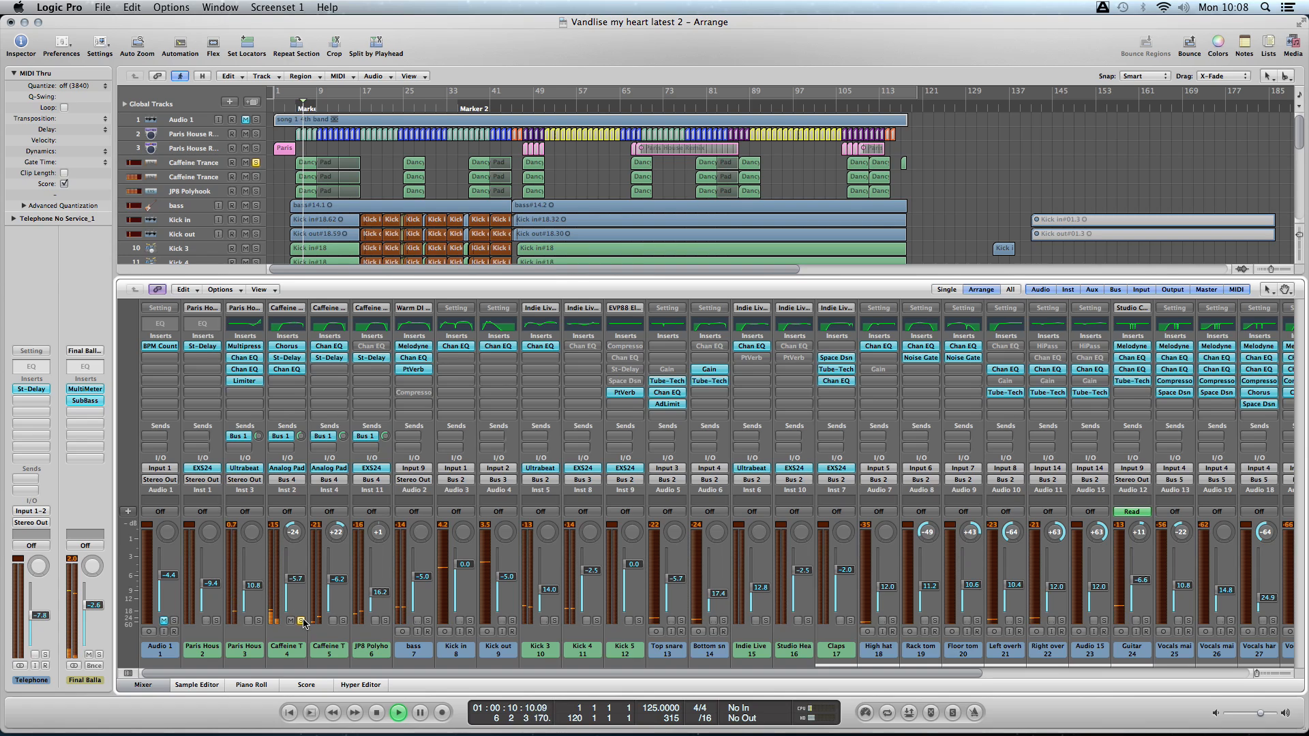
pyautogui.click(343, 620)
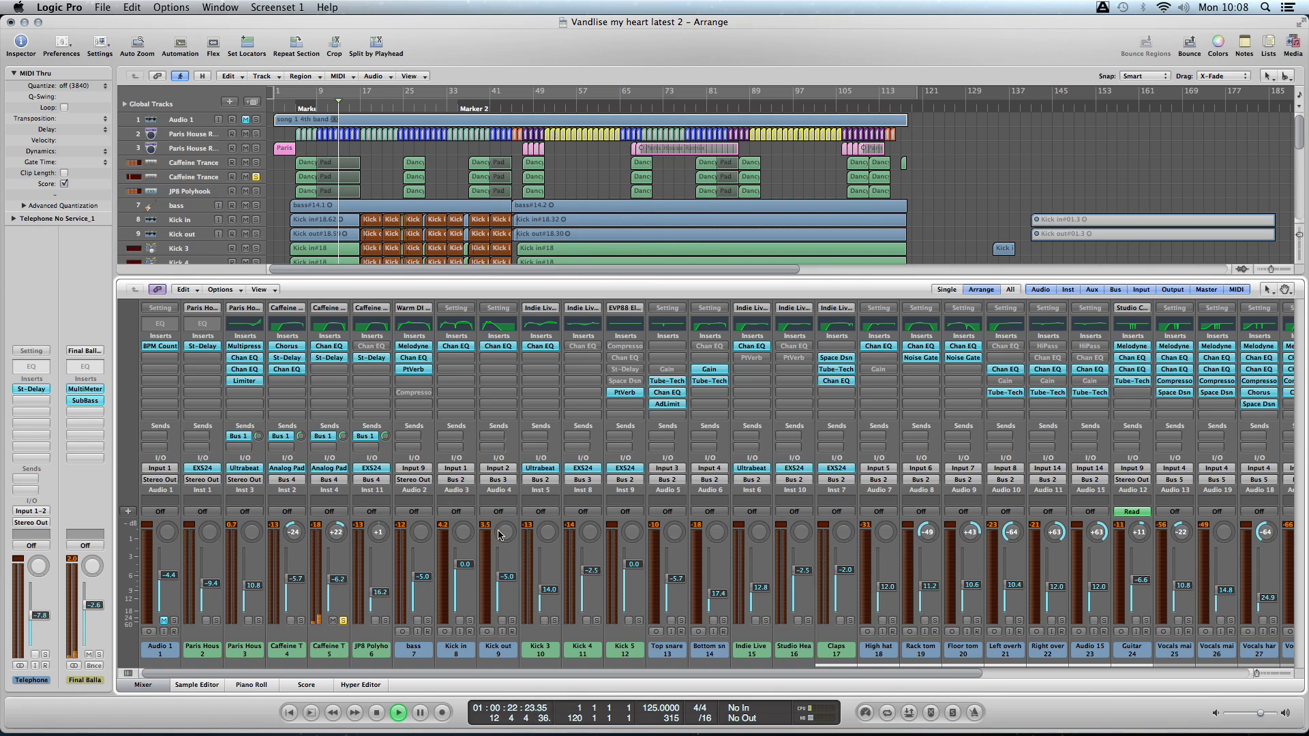
pyautogui.click(342, 621)
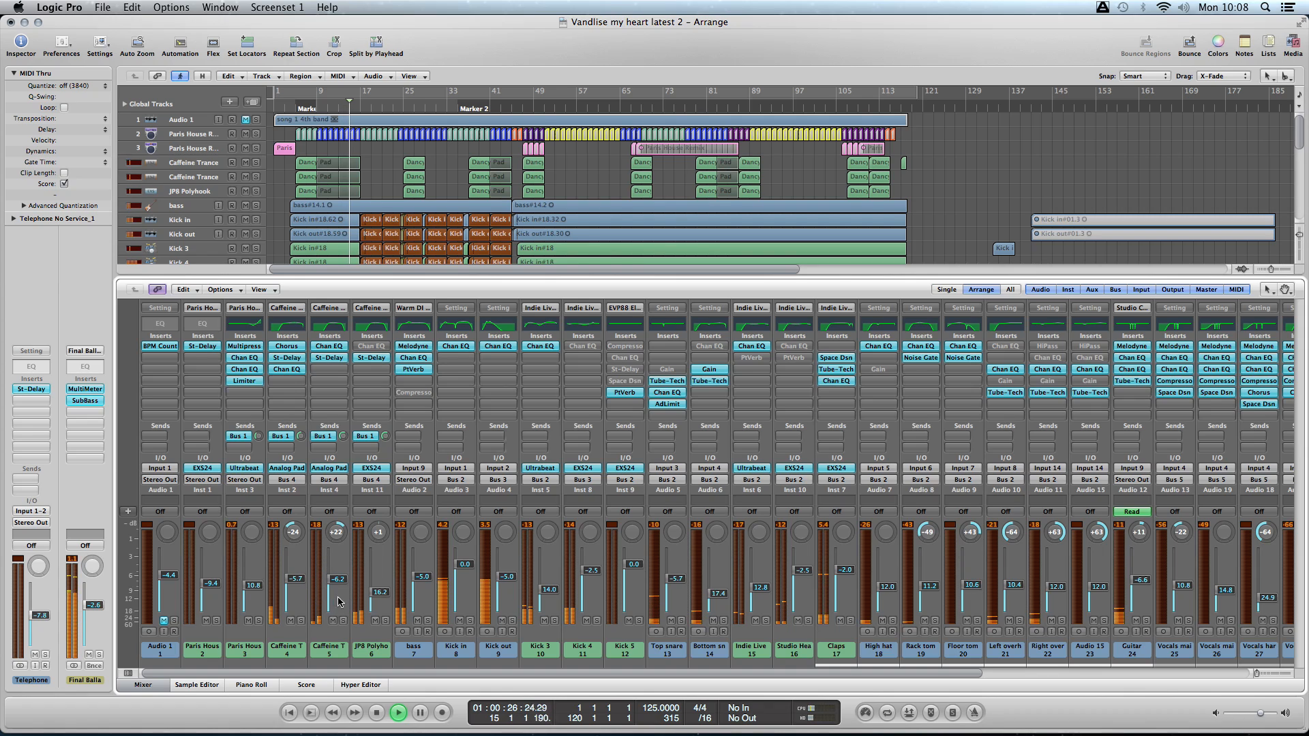
pyautogui.click(386, 621)
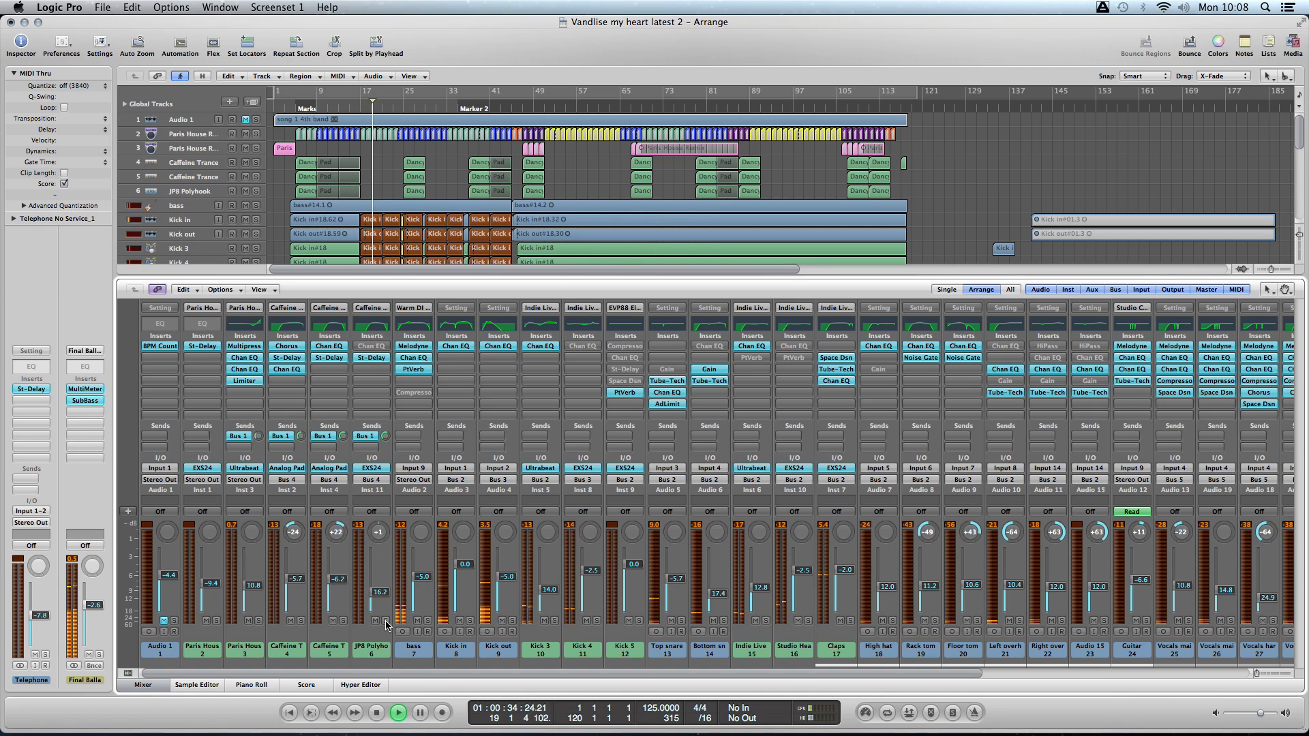
pyautogui.click(386, 622)
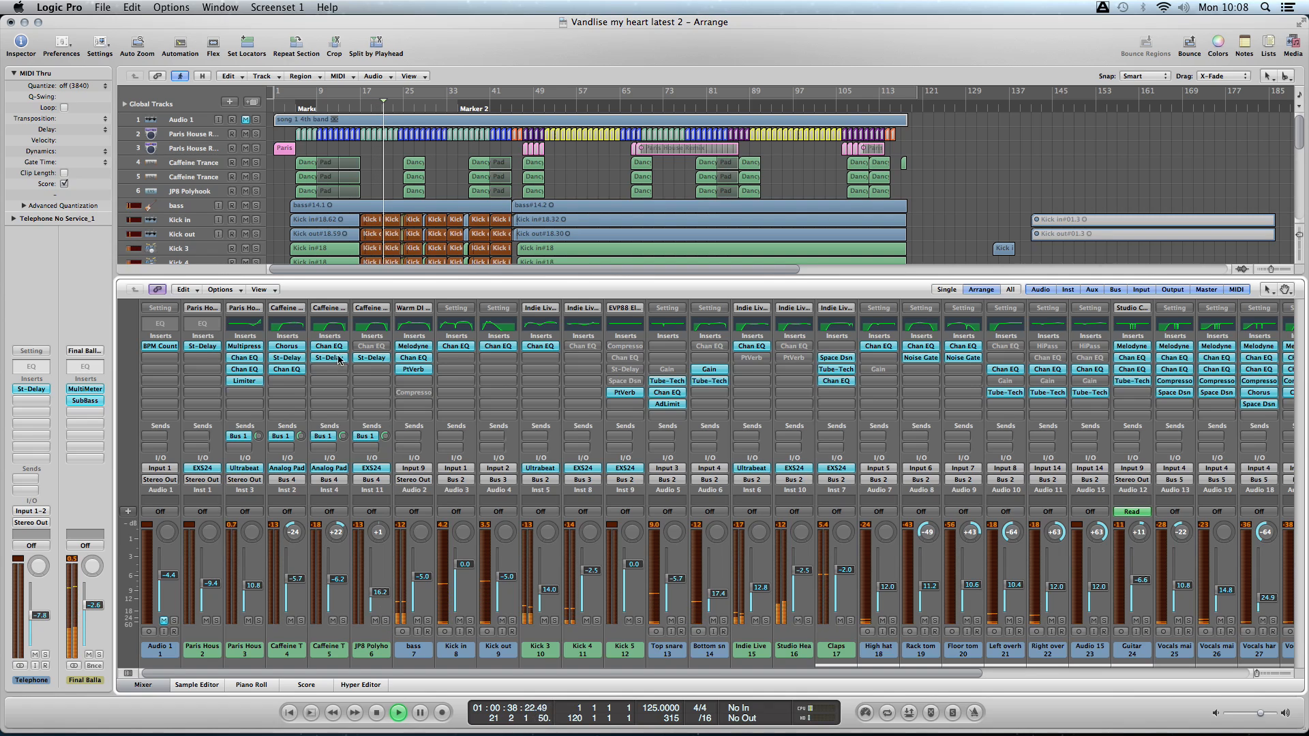
# - Replay from about bar 13, auditioning the three synth channels with solo switched on and off, and stop playback
pyautogui.click(338, 104)
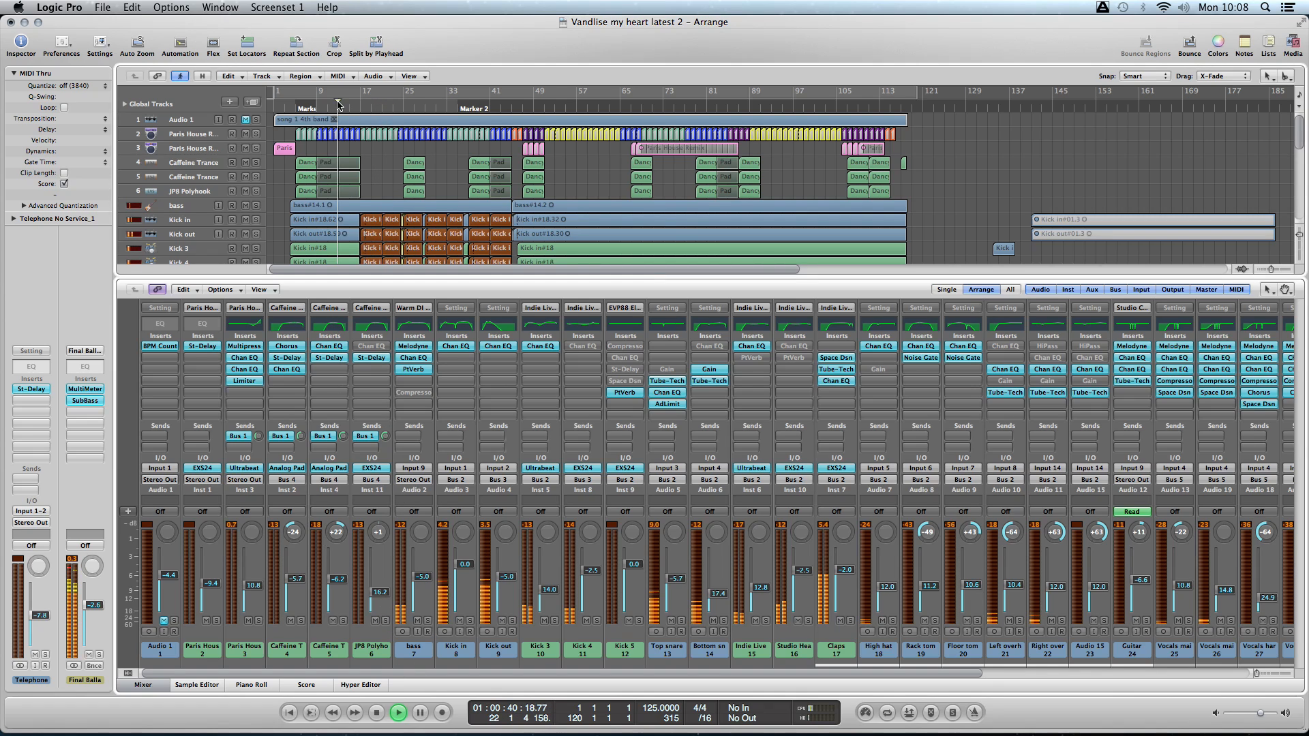
pyautogui.click(386, 621)
pyautogui.click(343, 621)
pyautogui.click(301, 621)
pyautogui.click(301, 620)
pyautogui.click(343, 620)
pyautogui.click(385, 620)
pyautogui.press('space')
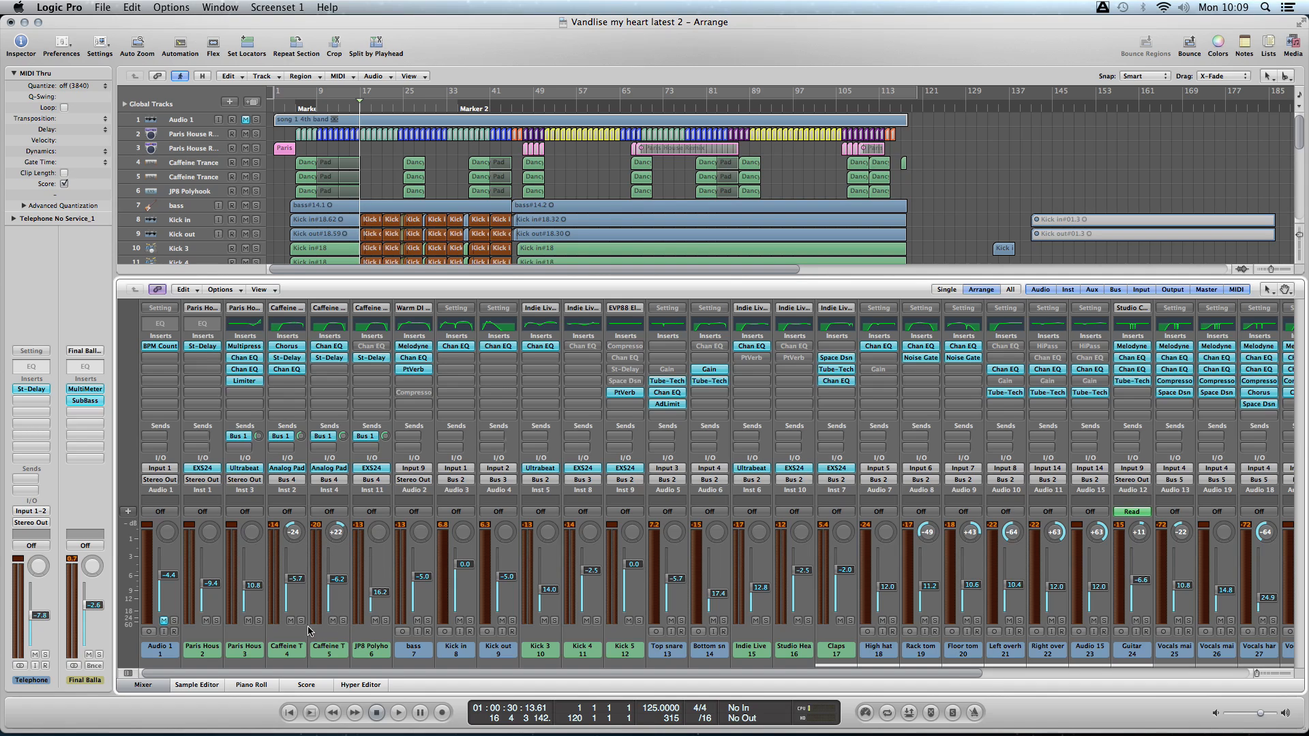
# - Solo the three synth channels together and loop playback over a cycle range from bar 9 to bar 15
pyautogui.click(344, 620)
pyautogui.click(386, 621)
pyautogui.moveTo(316, 91); pyautogui.dragTo(344, 92)
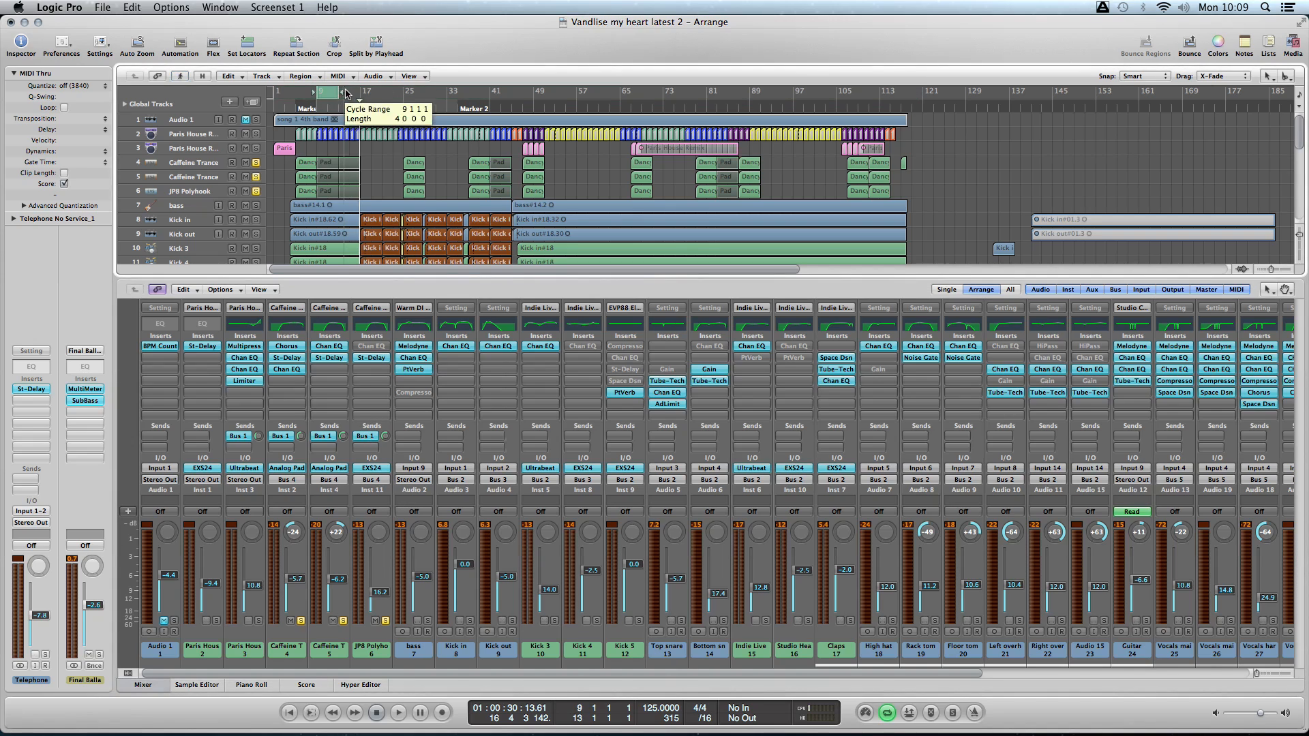
pyautogui.press('space')
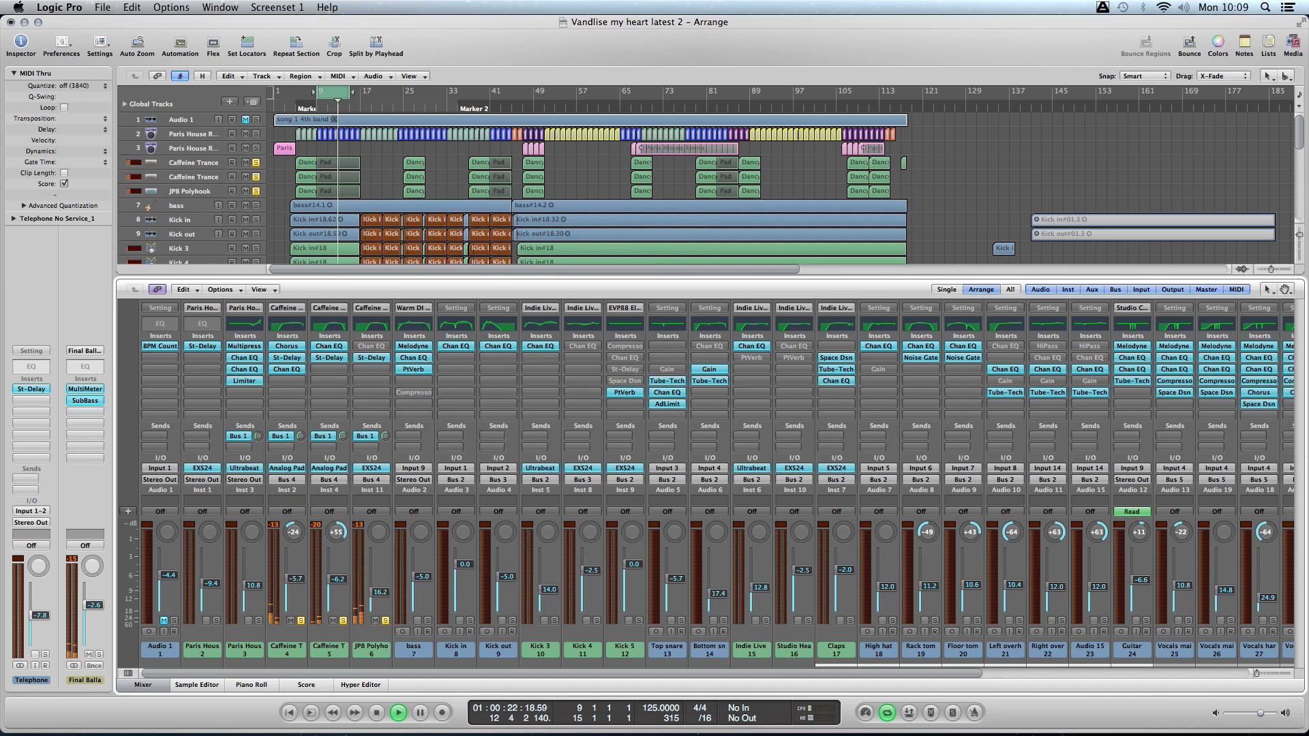
# - Pan Caffeine Trance 5 to +56 and Caffeine Trance 4 to -56, unsolo the three synths and stop playback
pyautogui.moveTo(331, 486); pyautogui.dragTo(330, 484)
pyautogui.moveTo(290, 569); pyautogui.dragTo(290, 572)
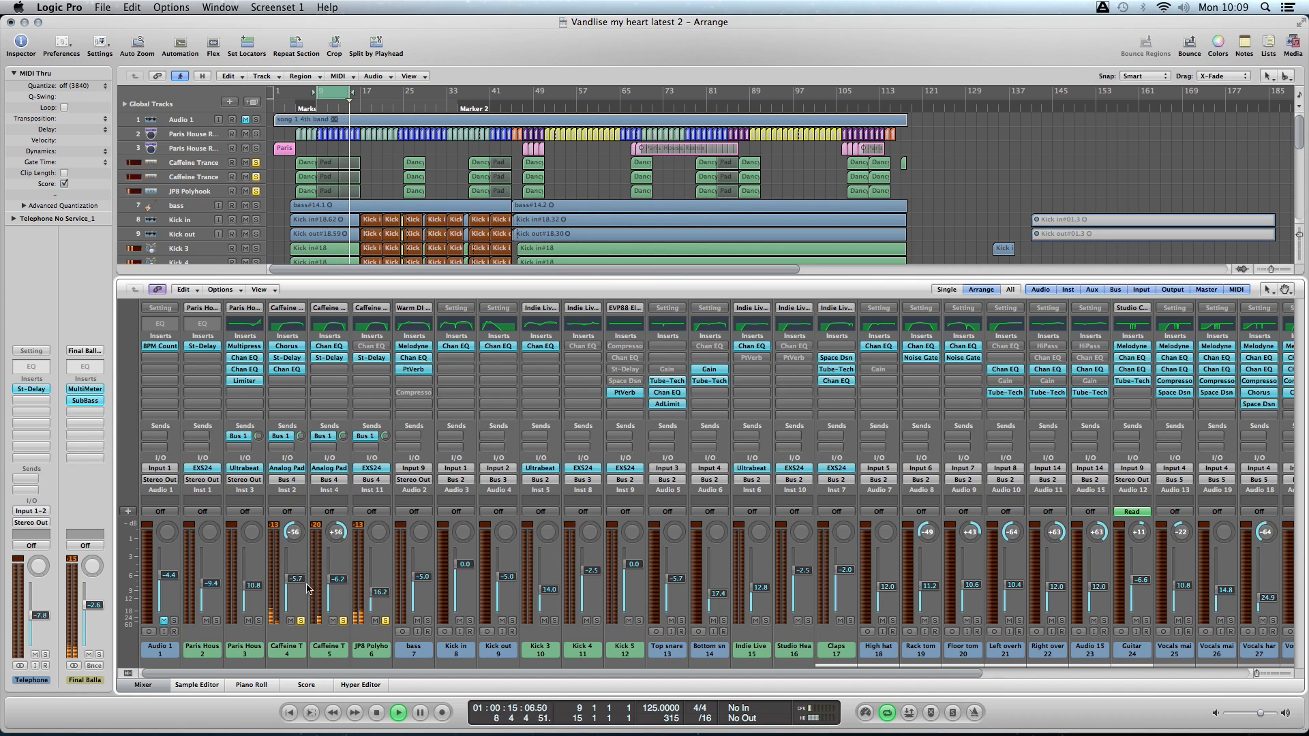
pyautogui.click(300, 620)
pyautogui.click(343, 620)
pyautogui.click(385, 621)
pyautogui.press('space')
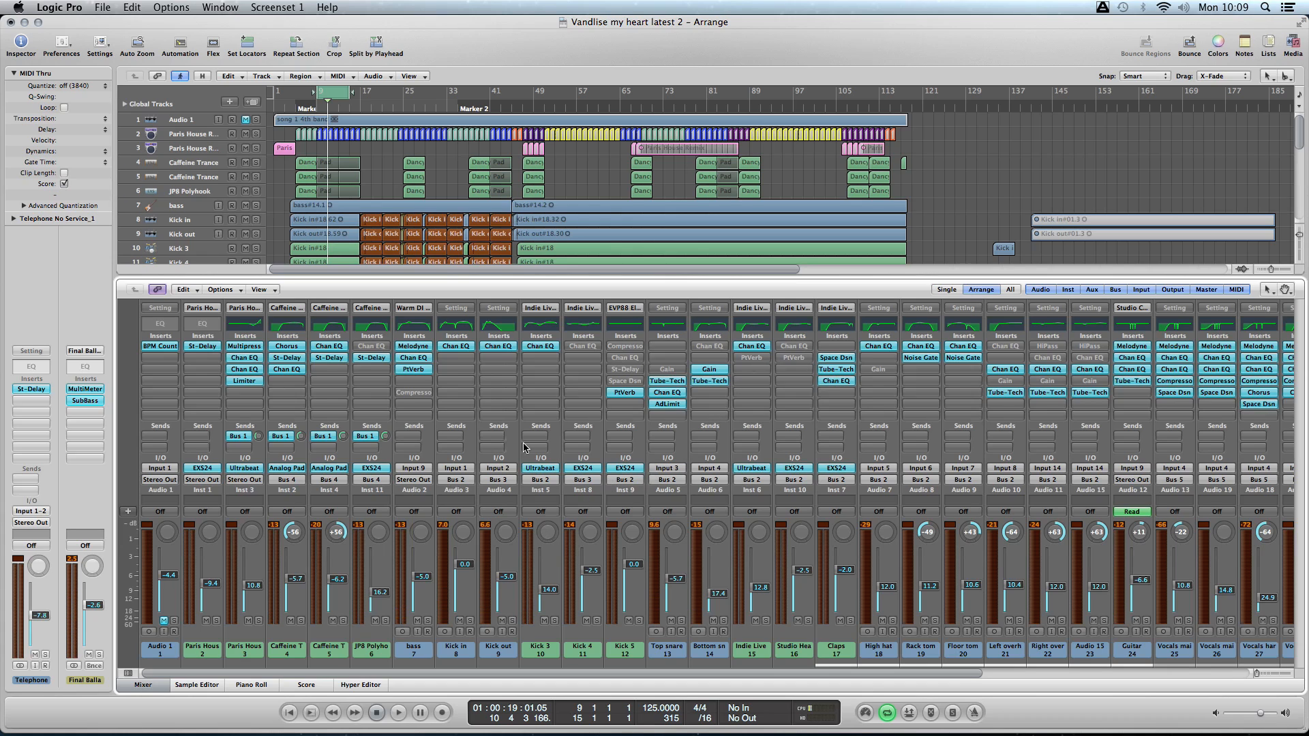
# - Play the looped section in the full mix, turn off the cycle range and stop playback
pyautogui.press('space')
pyautogui.click(340, 97)
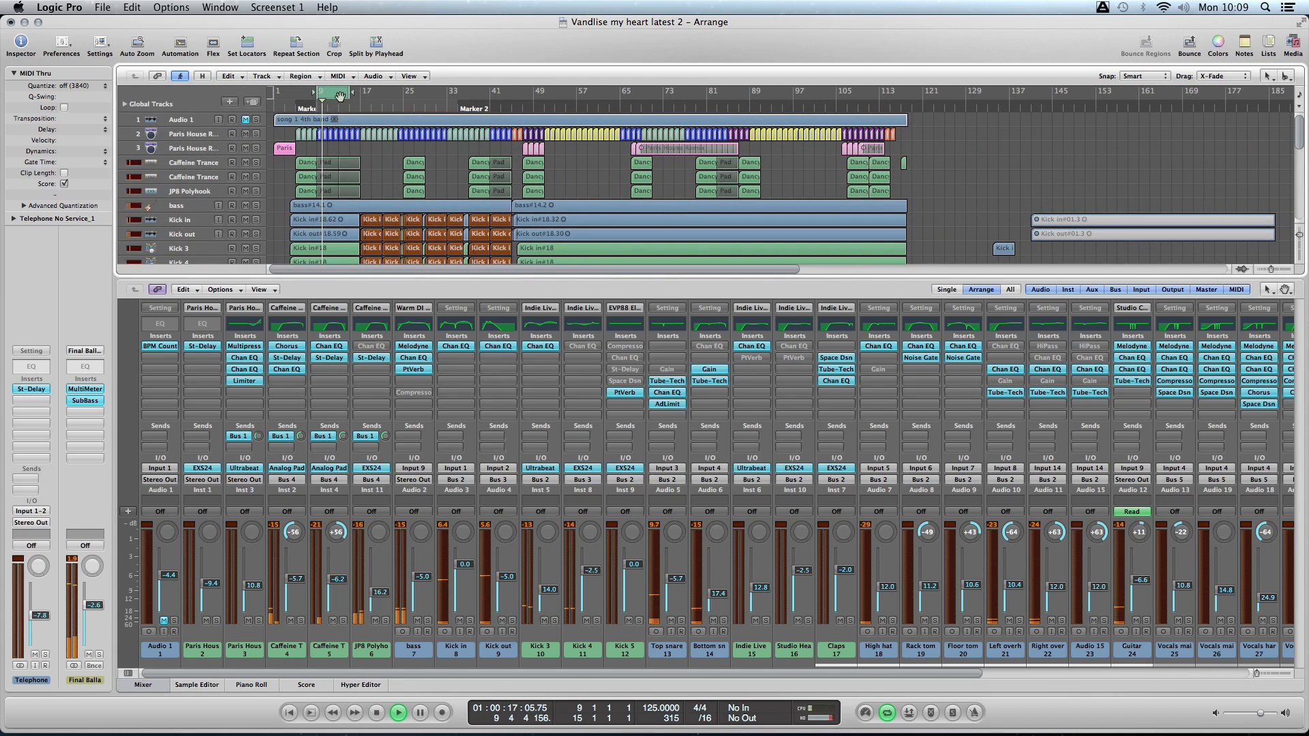
pyautogui.click(341, 97)
pyautogui.press('space')
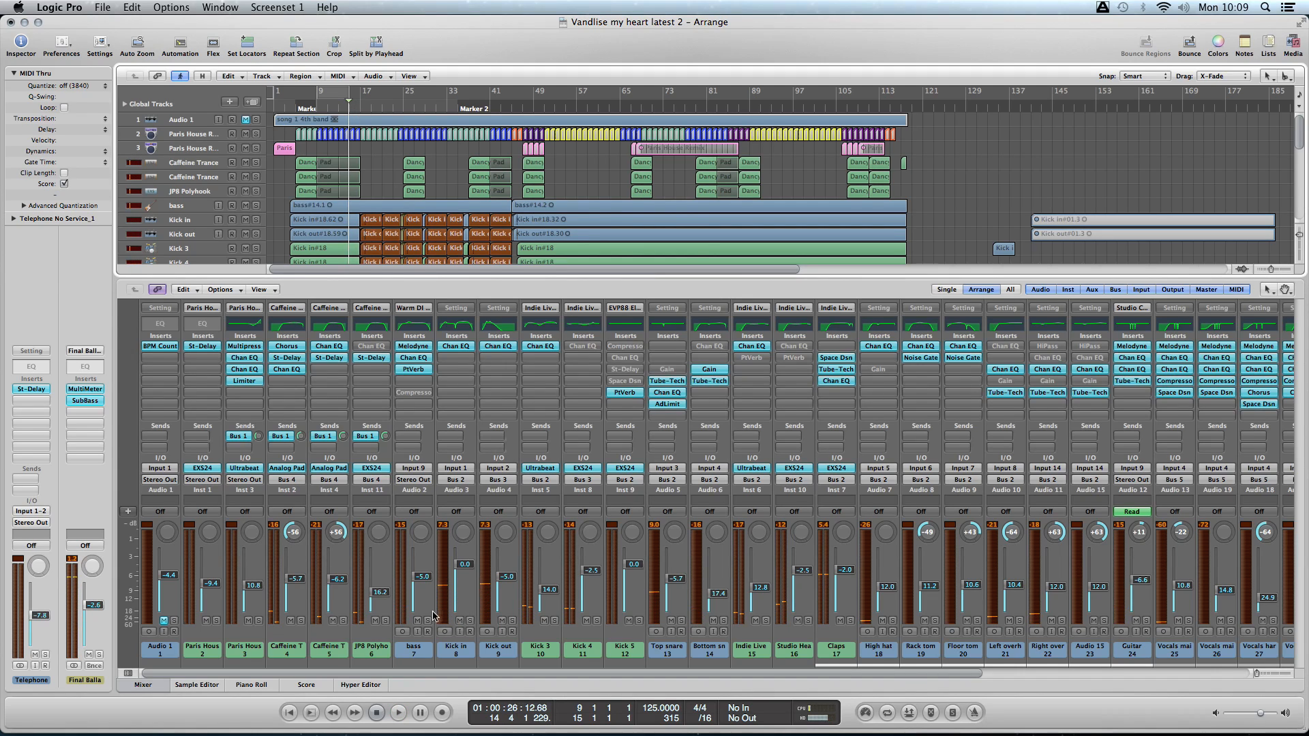
# - Solo the bass channel during playback to hear it alone, and return to the full mix
pyautogui.click(428, 621)
pyautogui.press('space')
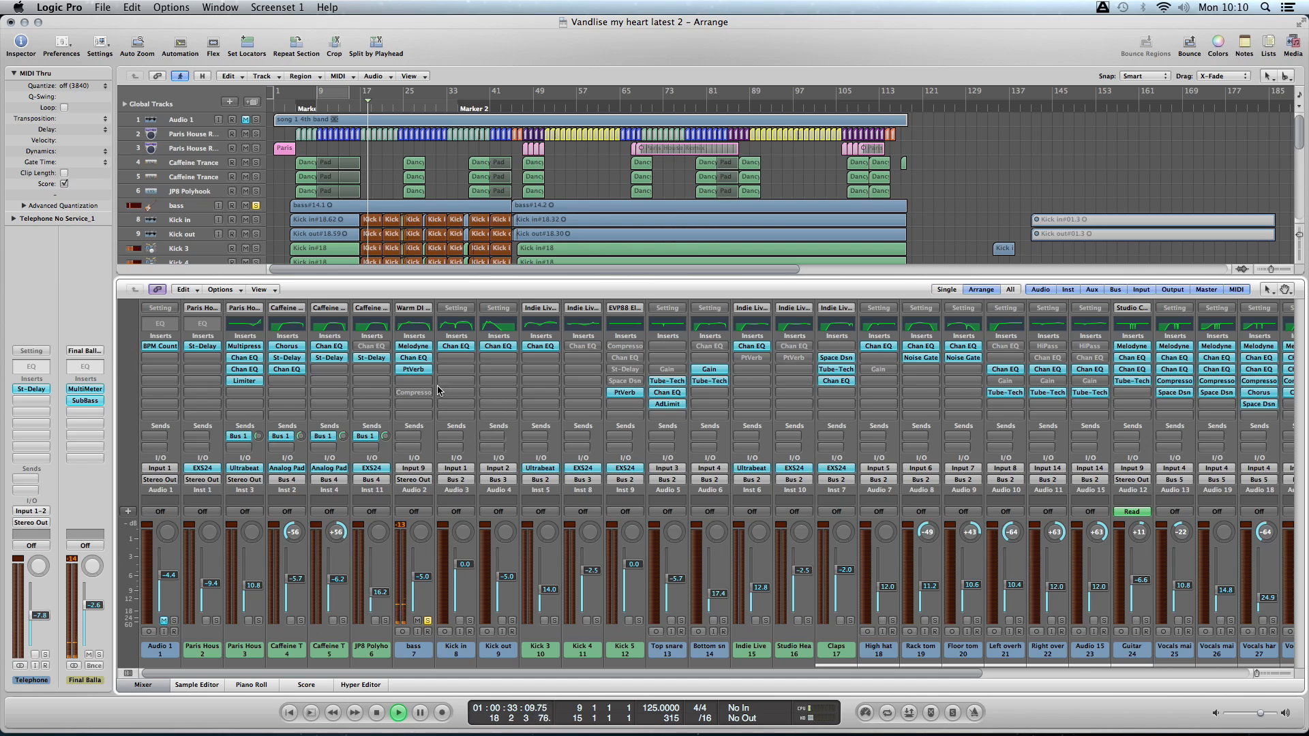
pyautogui.click(427, 621)
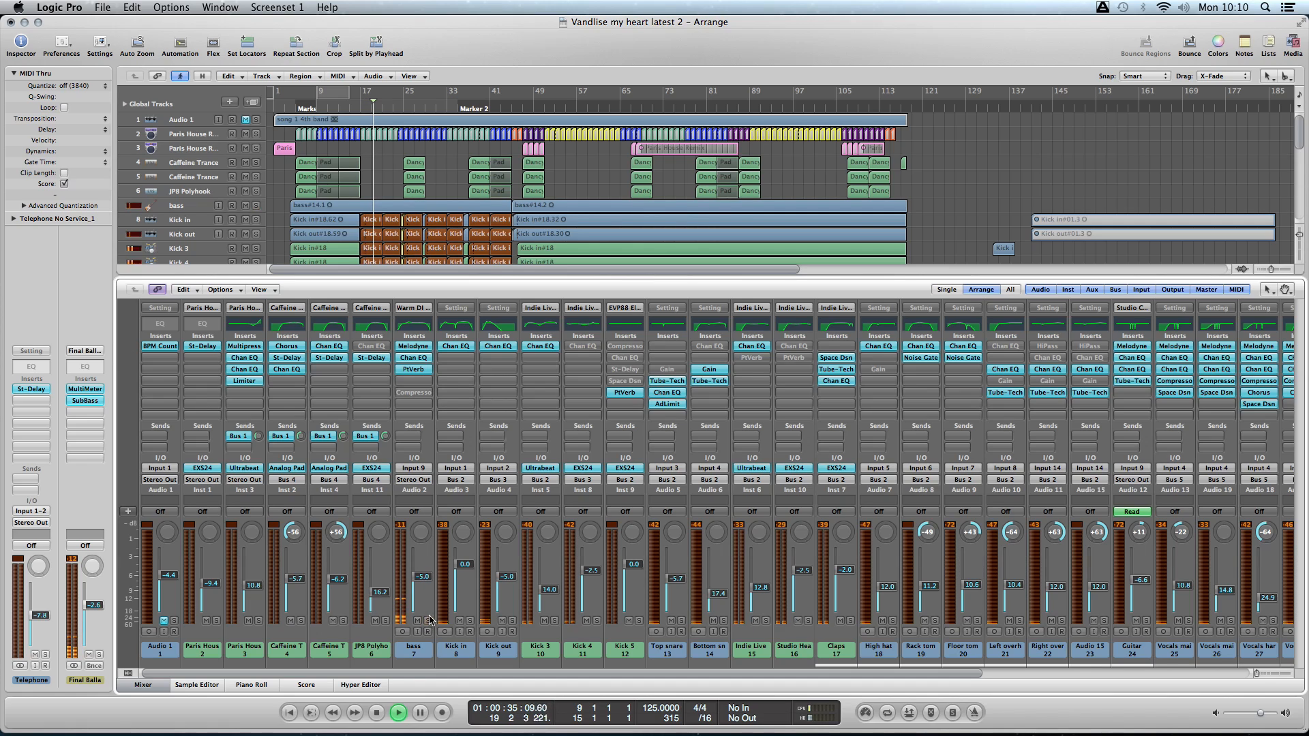
# - Solo Kick in, Kick out, Kick 3, Kick 4 and Kick 5 cumulatively during playback to hear the layered kick sound
pyautogui.click(470, 621)
pyautogui.click(470, 621)
pyautogui.click(470, 621)
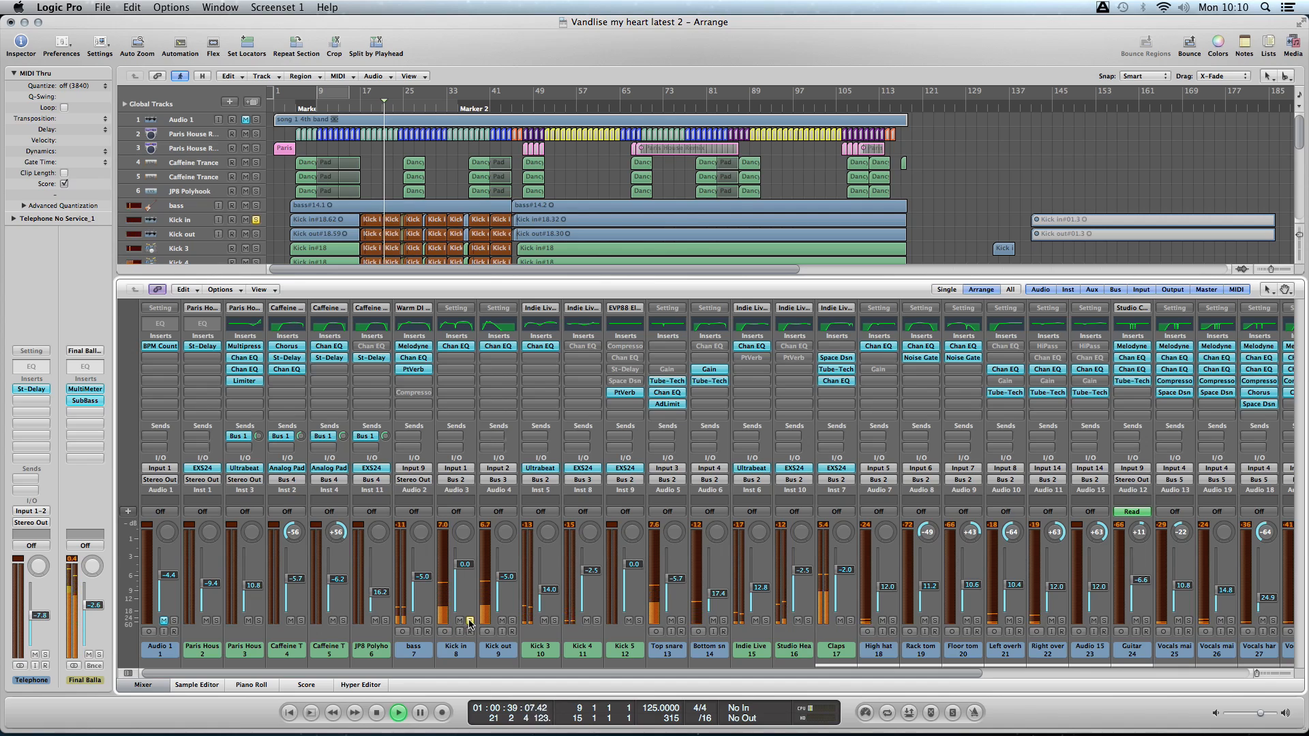
pyautogui.click(513, 621)
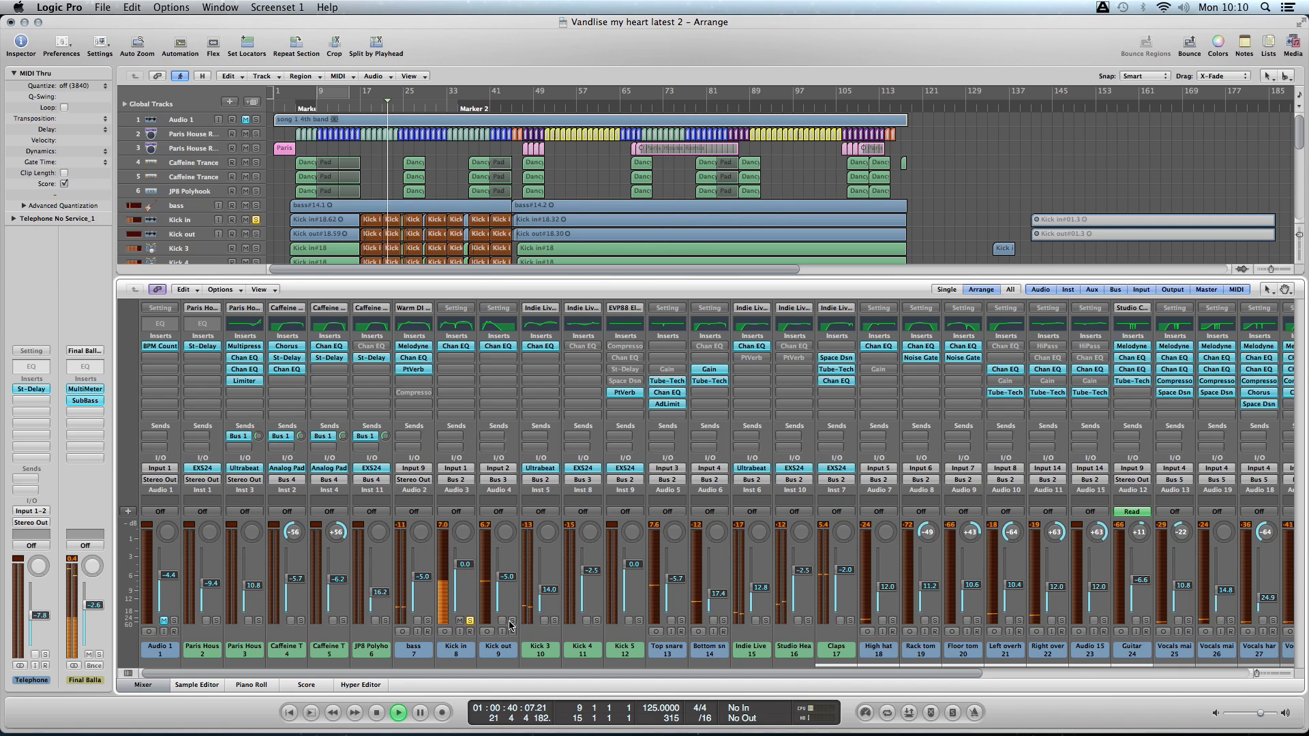
pyautogui.click(555, 620)
pyautogui.click(597, 620)
pyautogui.click(638, 621)
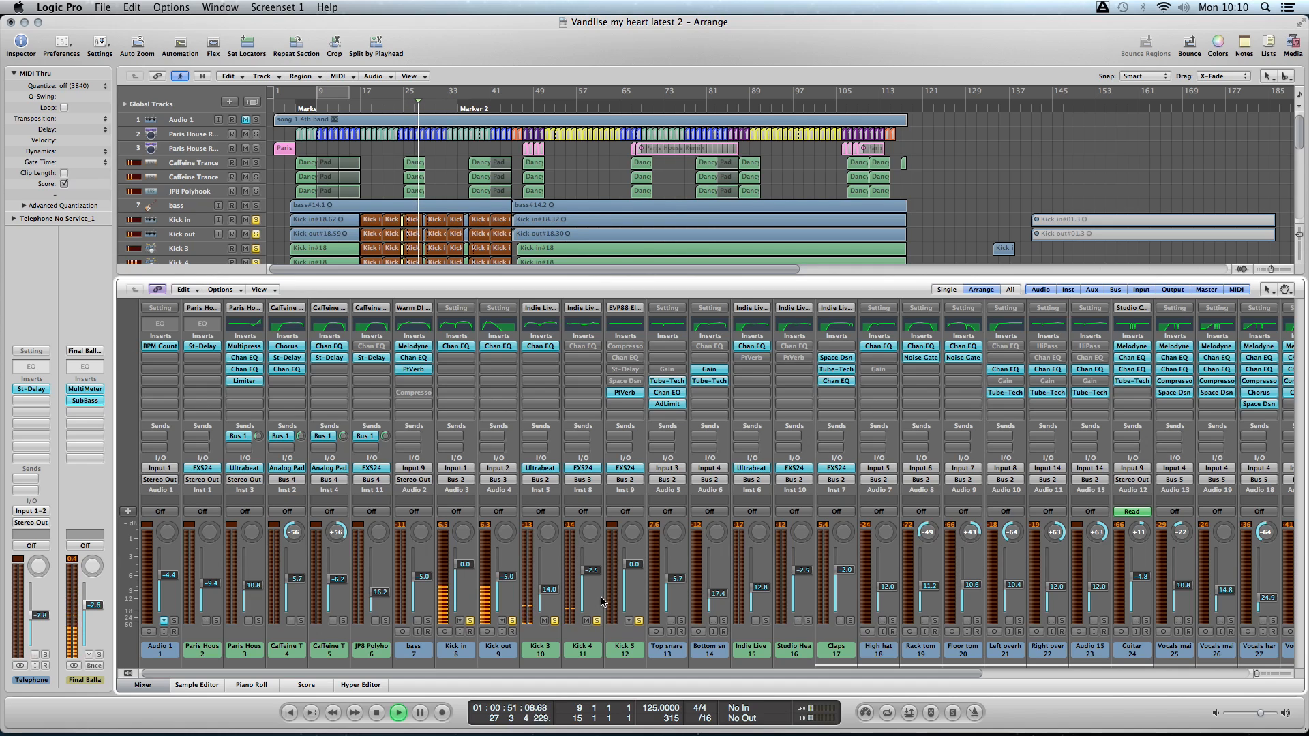
# - Remove the solos from the kick channels to hear the full mix, and stop playback
pyautogui.click(512, 621)
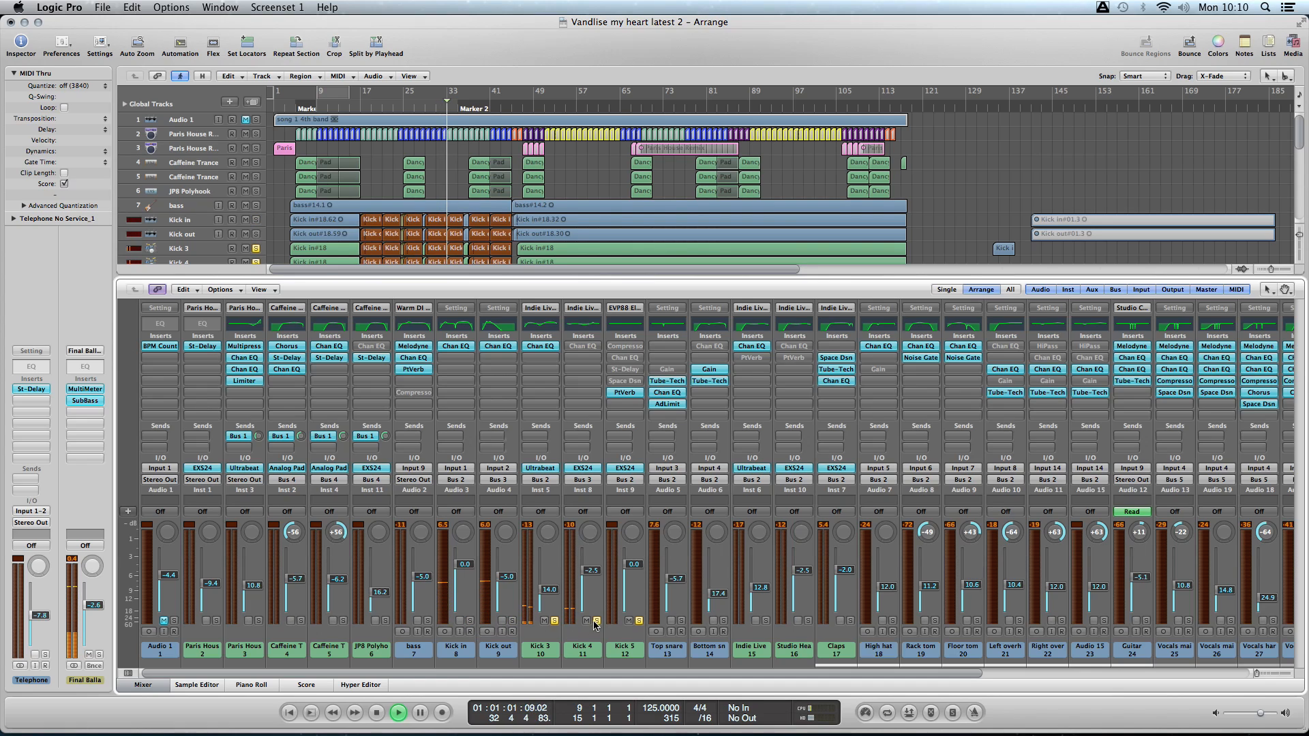
pyautogui.click(554, 621)
pyautogui.click(639, 621)
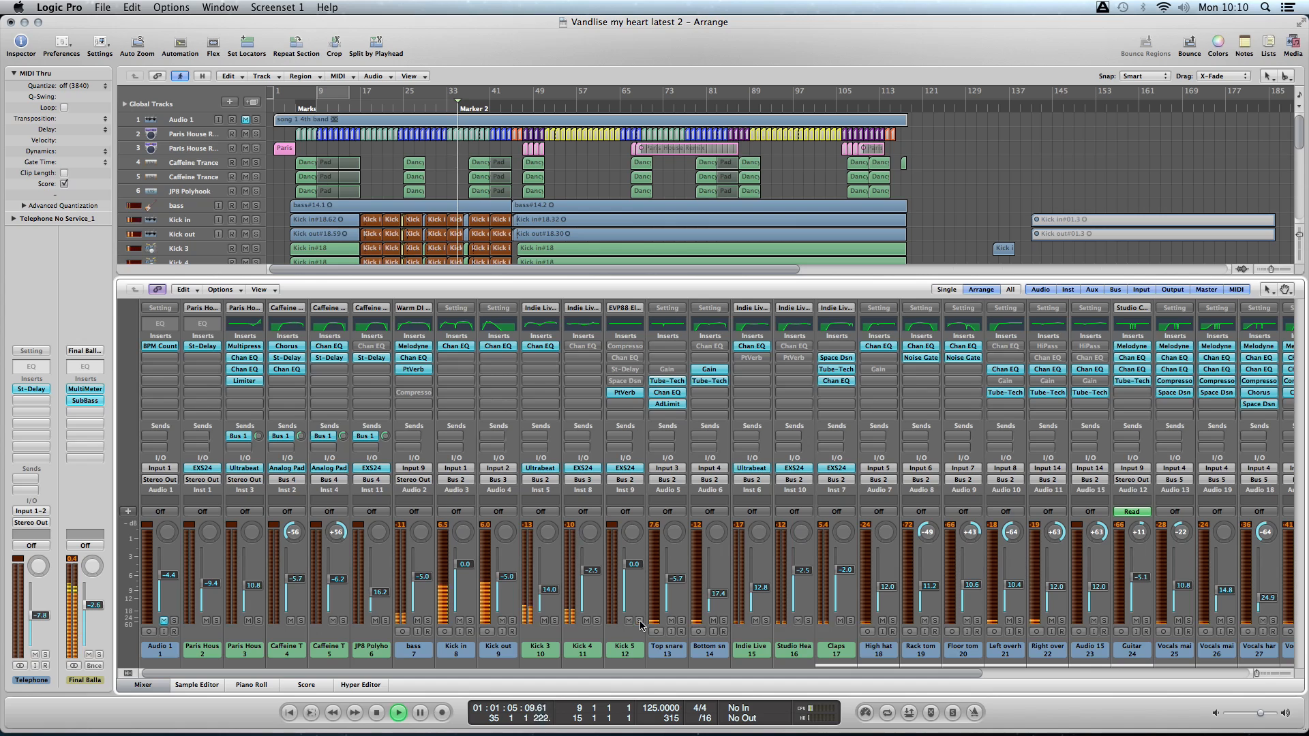
pyautogui.press('space')
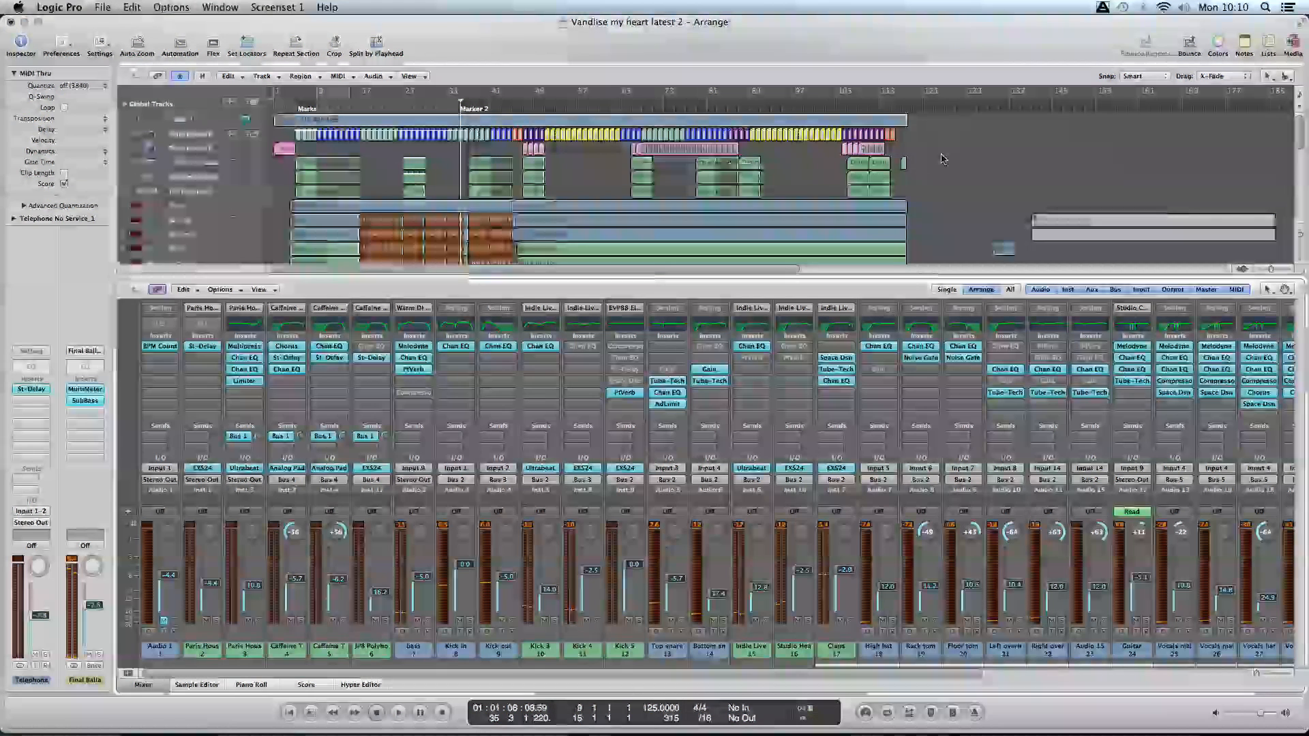
# - Solo the top and bottom snare channels during playback and raise the bottom snare fader to -17.2 dB
pyautogui.hscroll(1, 833, 439)
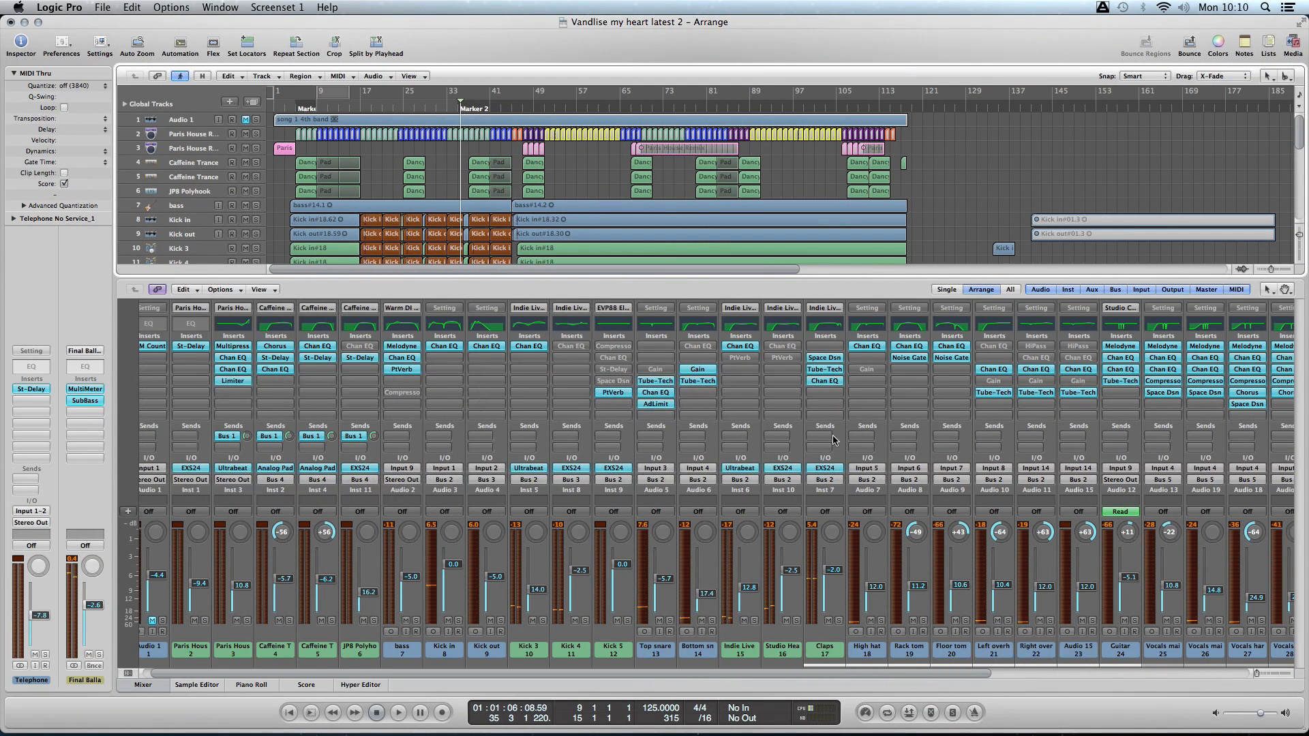
pyautogui.click(669, 621)
pyautogui.press('space')
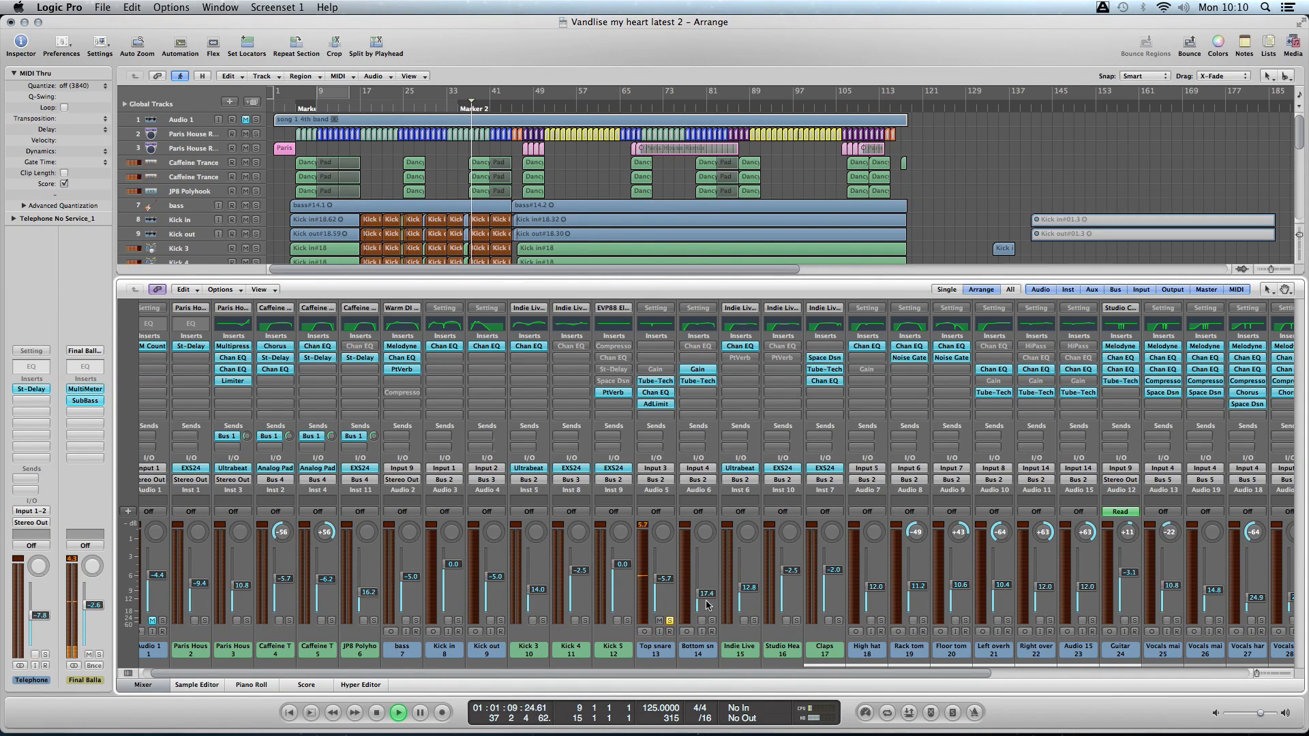
pyautogui.click(712, 621)
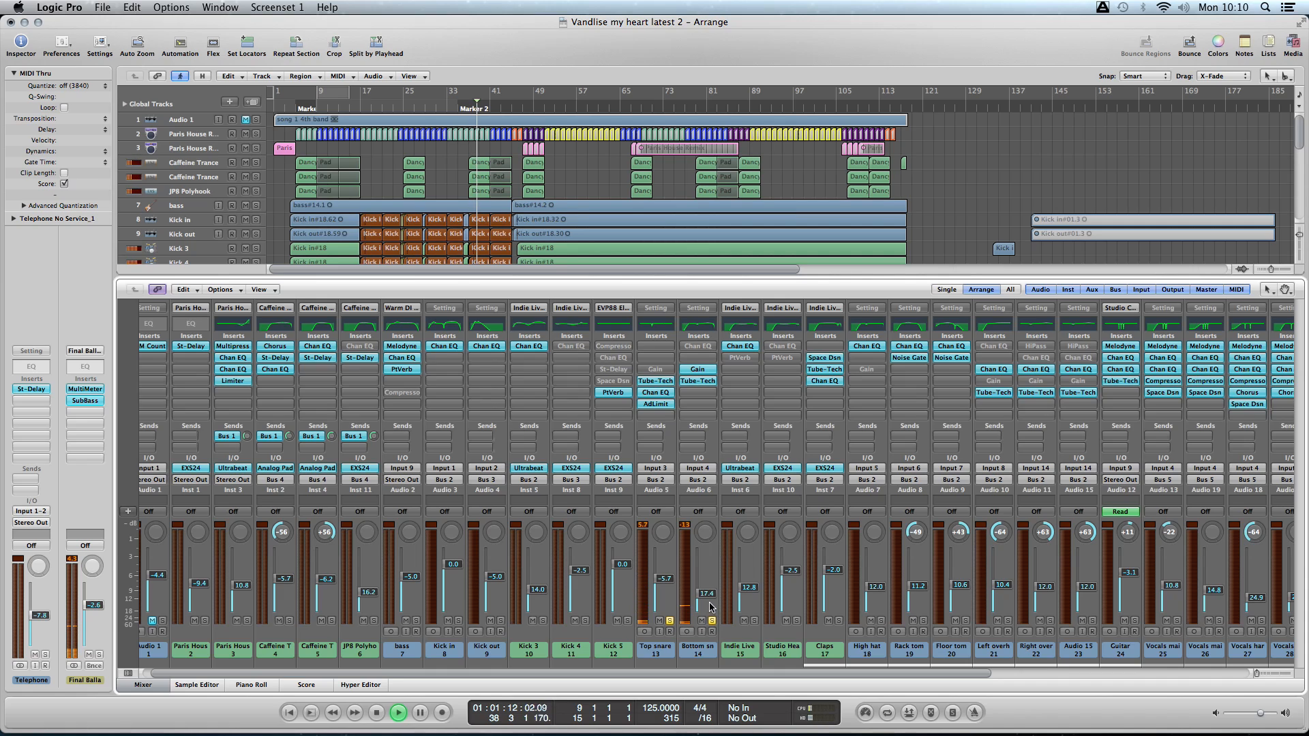
pyautogui.moveTo(708, 597)
pyautogui.mouseDown()
pyautogui.moveTo(707, 580)
pyautogui.moveTo(708, 595)
pyautogui.mouseUp()
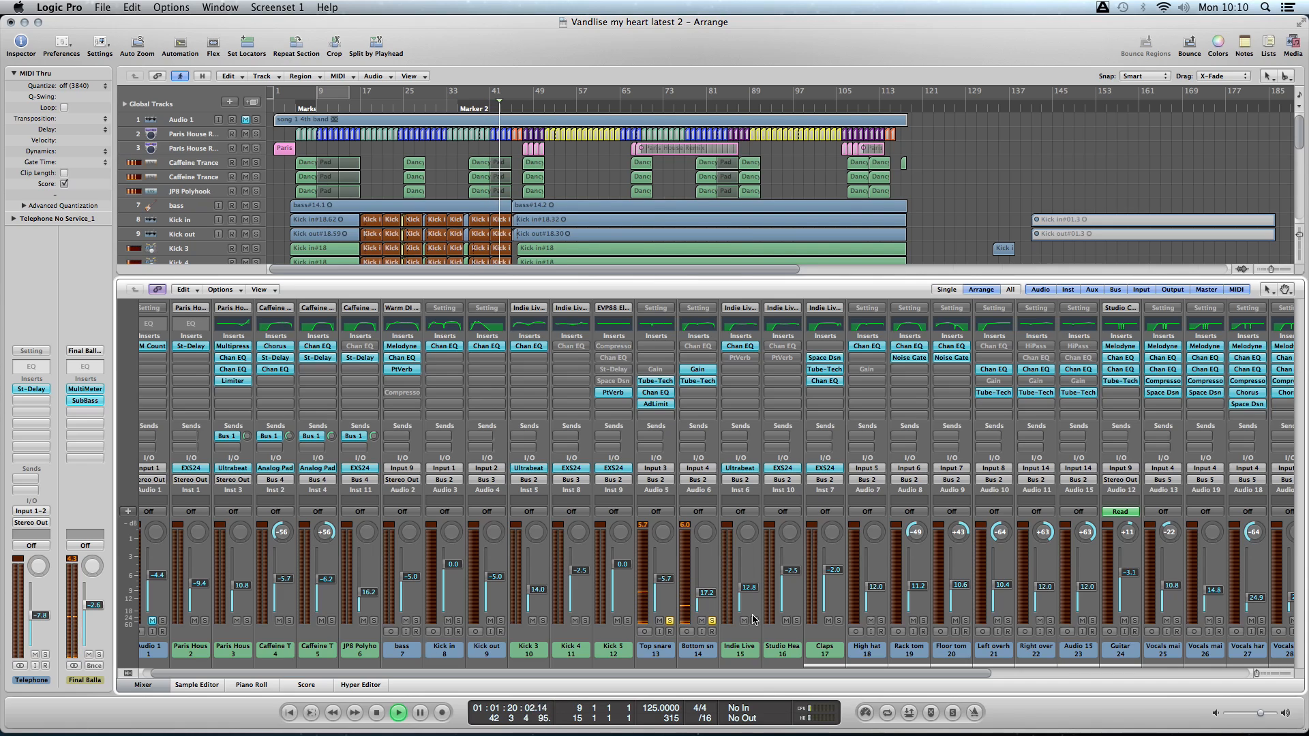
# - Remove the solos from the top and bottom snare channels and restart playback
pyautogui.click(712, 620)
pyautogui.click(670, 620)
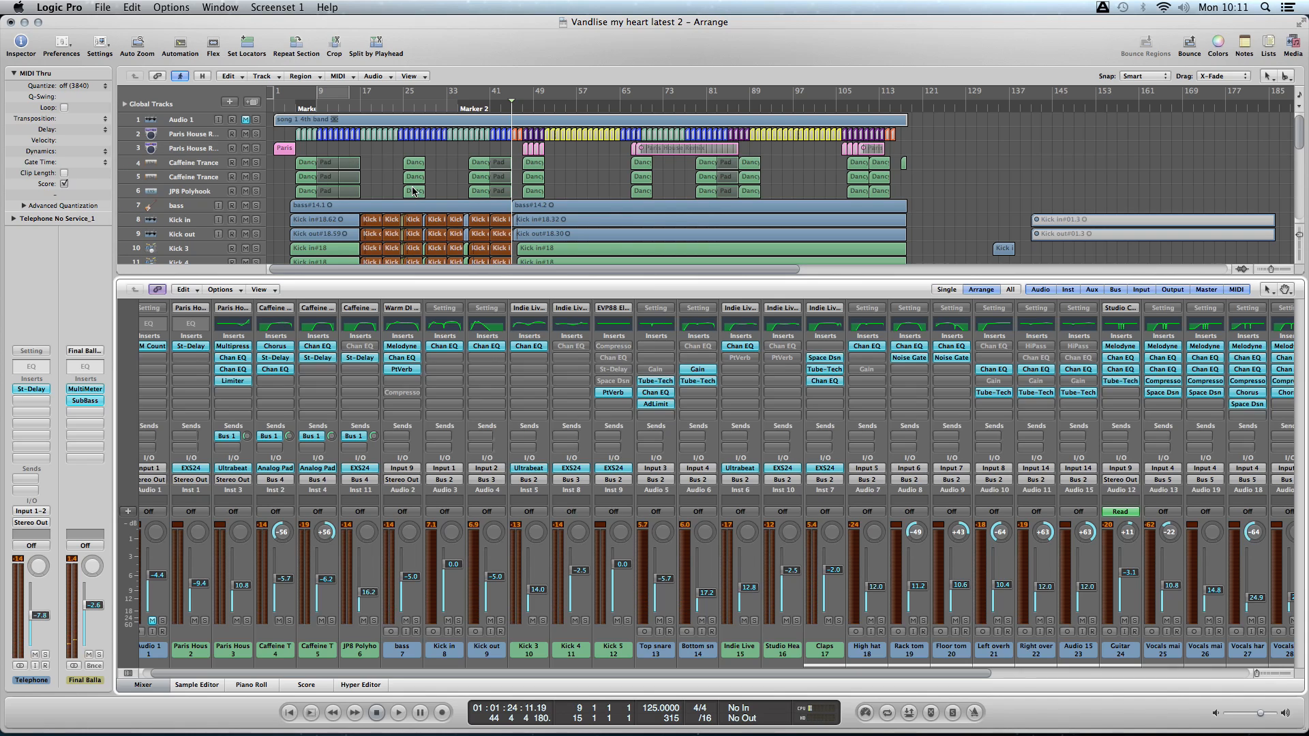
pyautogui.scroll(-2, 413, 191)
pyautogui.scroll(2, 413, 192)
pyautogui.press('space')
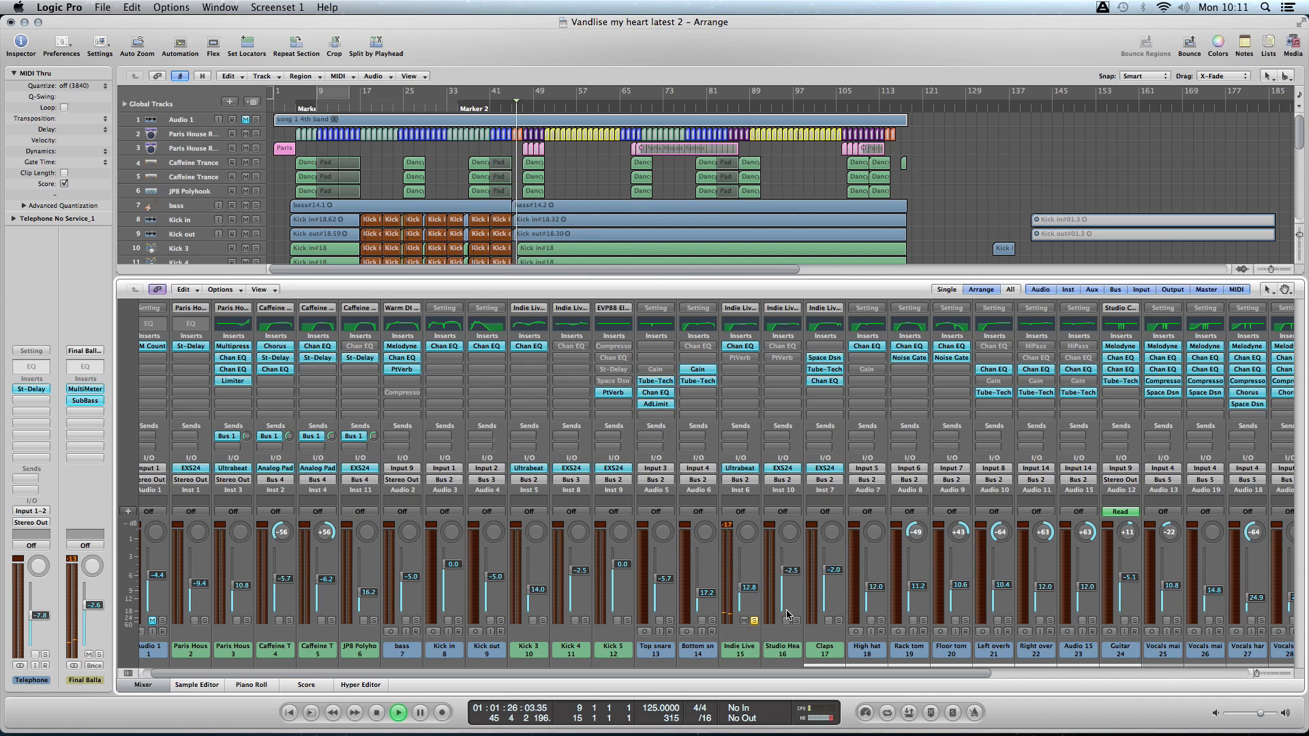
# - Solo the Indie Live Kit and Studio Heavy layers, switching the top and bottom snare solos on and off to compare the combined sound
pyautogui.click(669, 620)
pyautogui.click(712, 620)
pyautogui.click(796, 620)
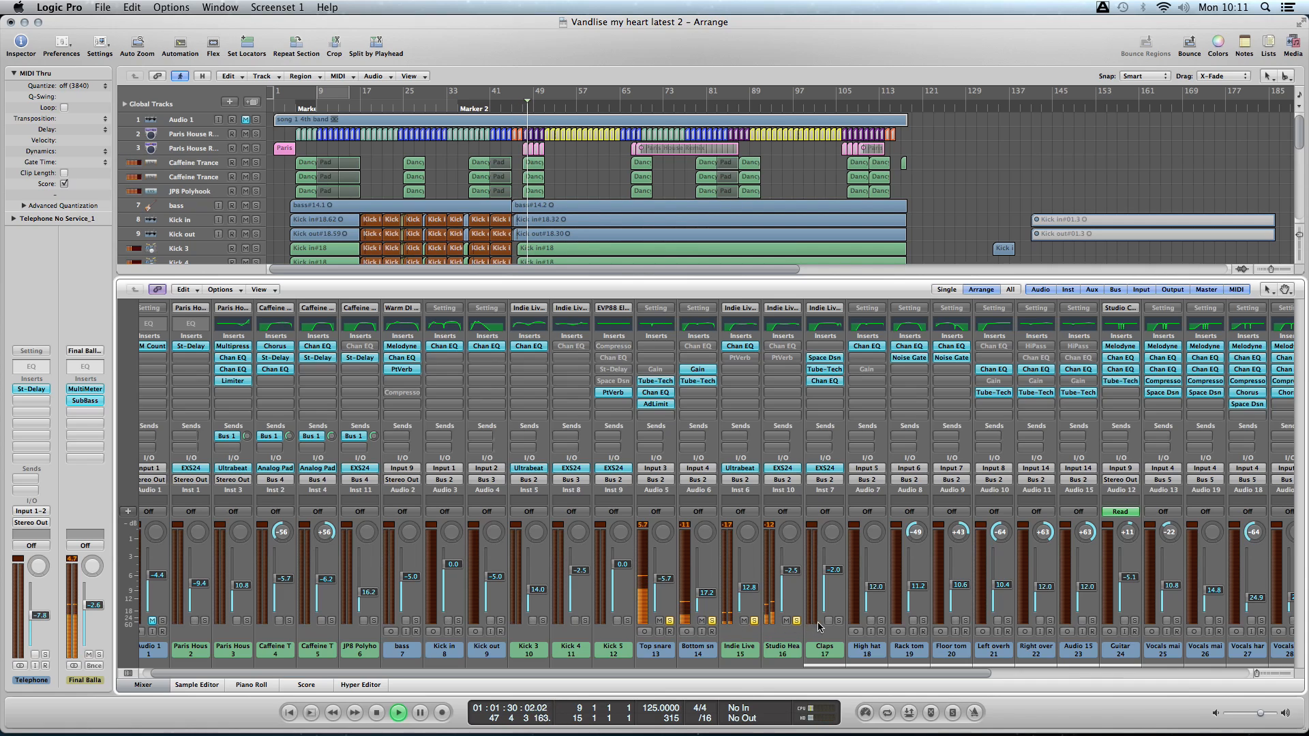
pyautogui.click(711, 620)
pyautogui.click(669, 621)
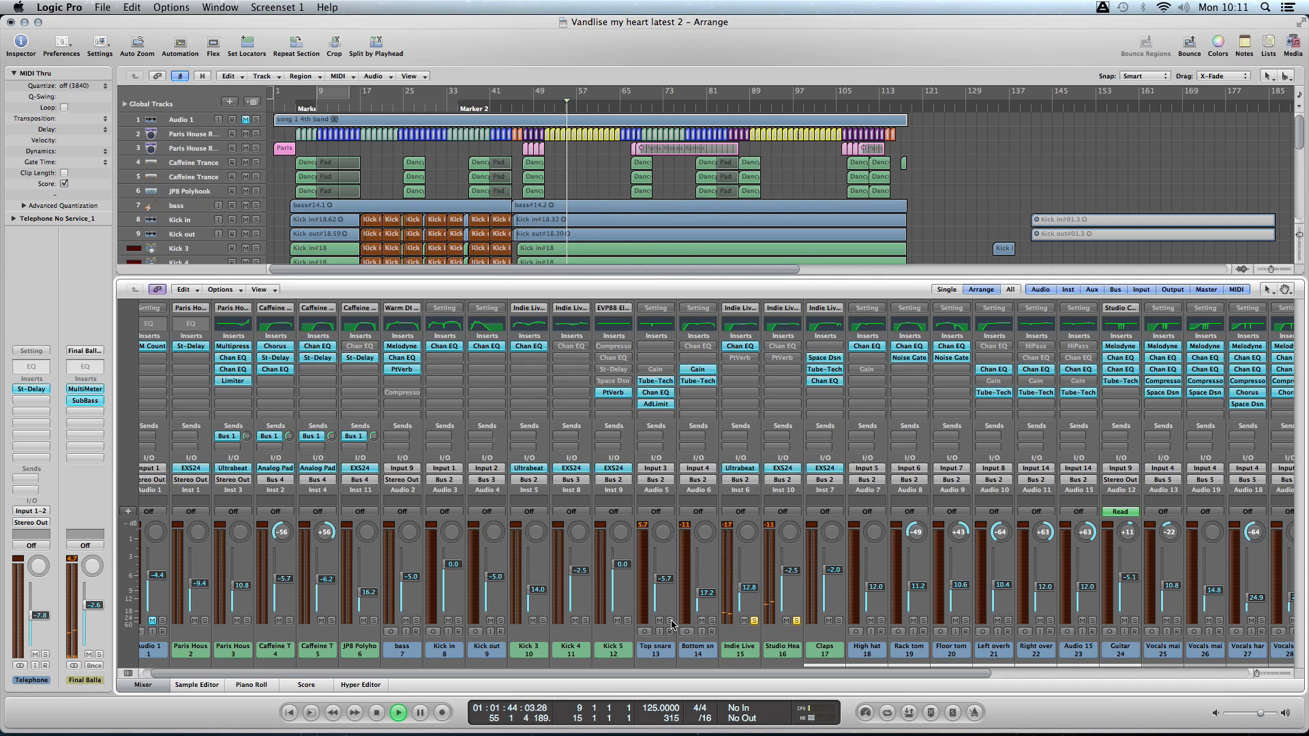
pyautogui.click(711, 621)
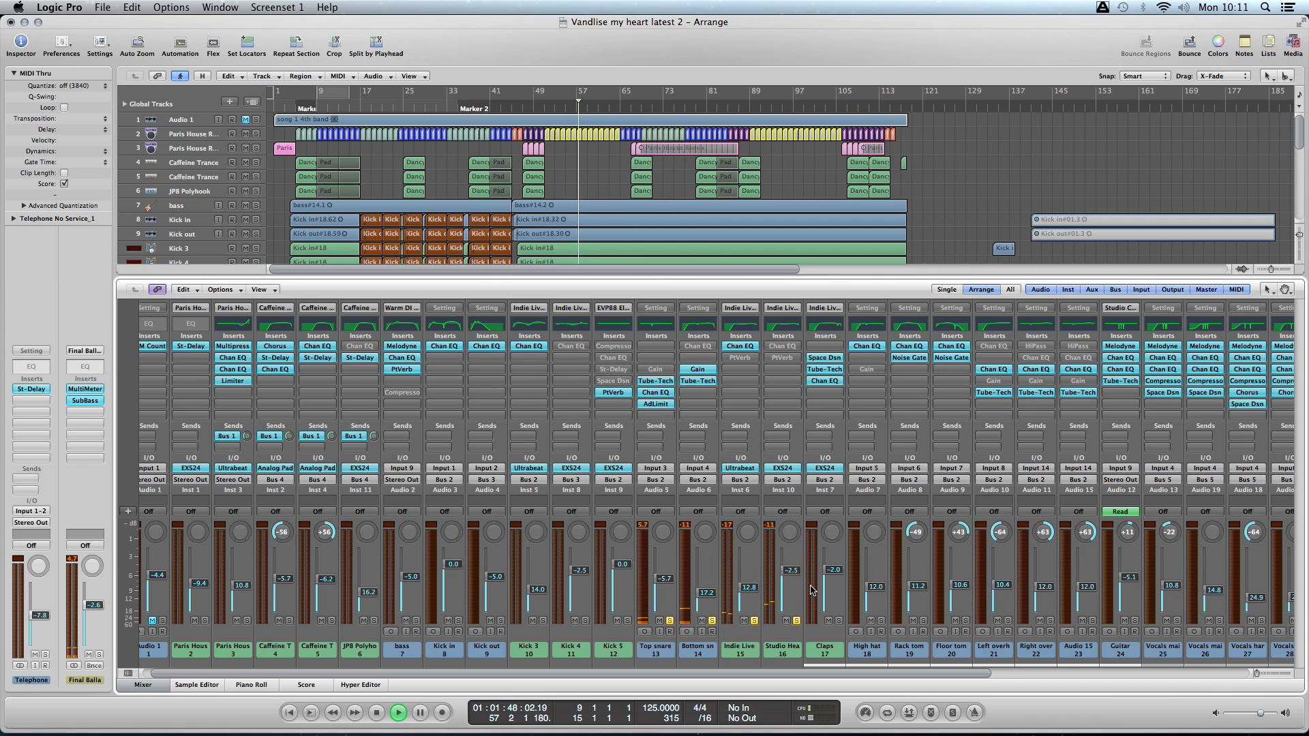
# - Toggle the Indie Live Kit and Studio Heavy solos against the soloed top and bottom snares, and clear the snare solos
pyautogui.click(753, 621)
pyautogui.click(796, 620)
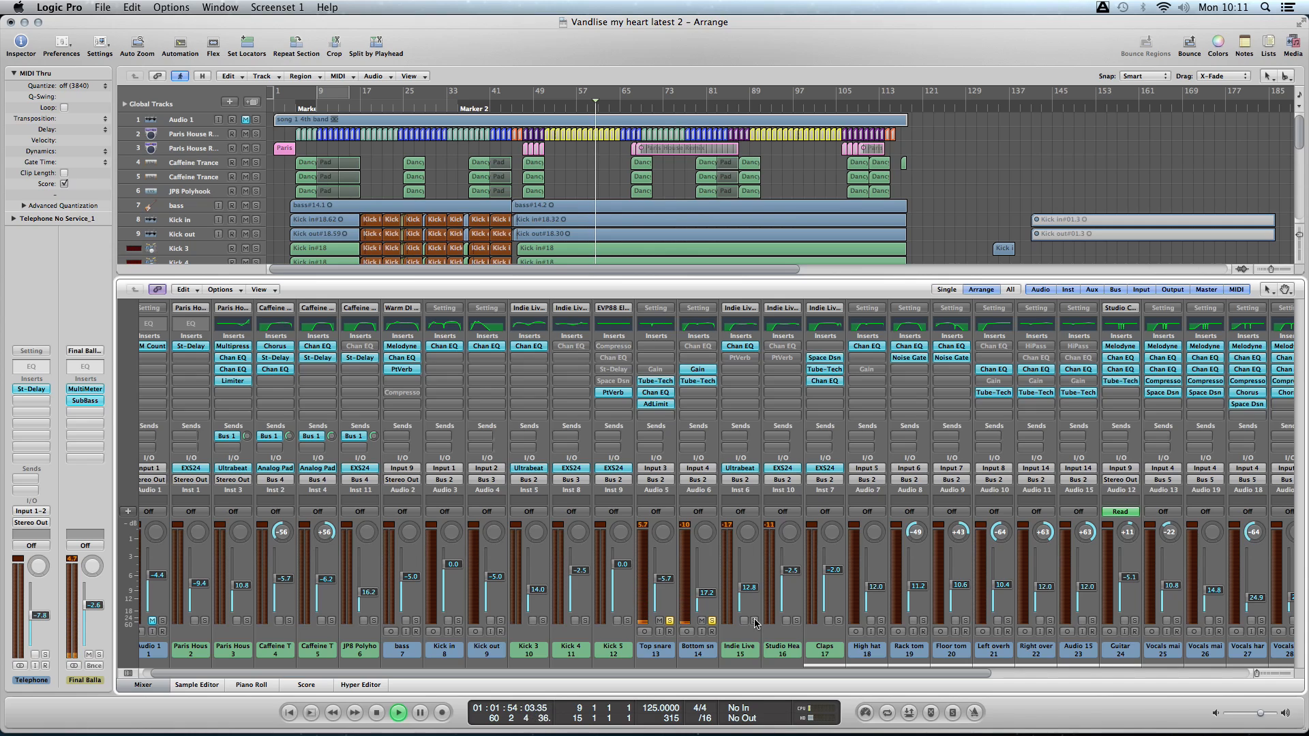
pyautogui.click(754, 621)
pyautogui.click(796, 621)
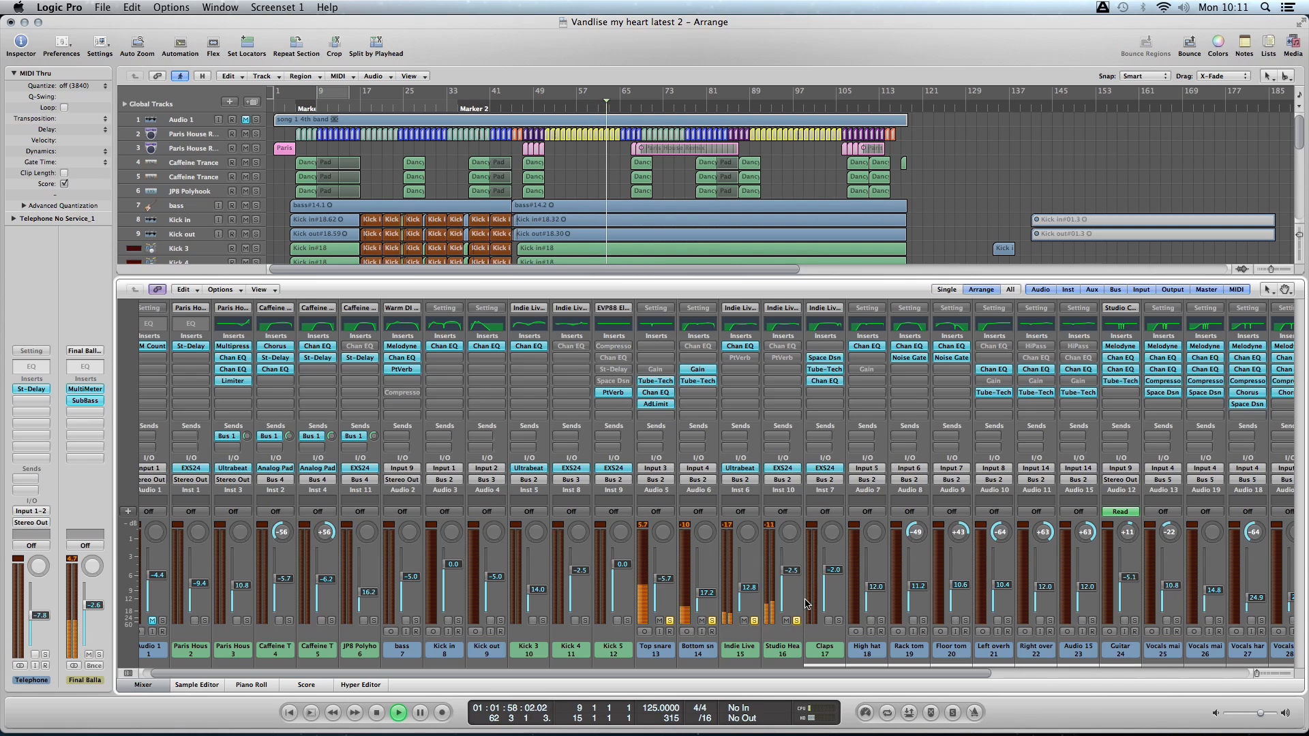
pyautogui.click(754, 622)
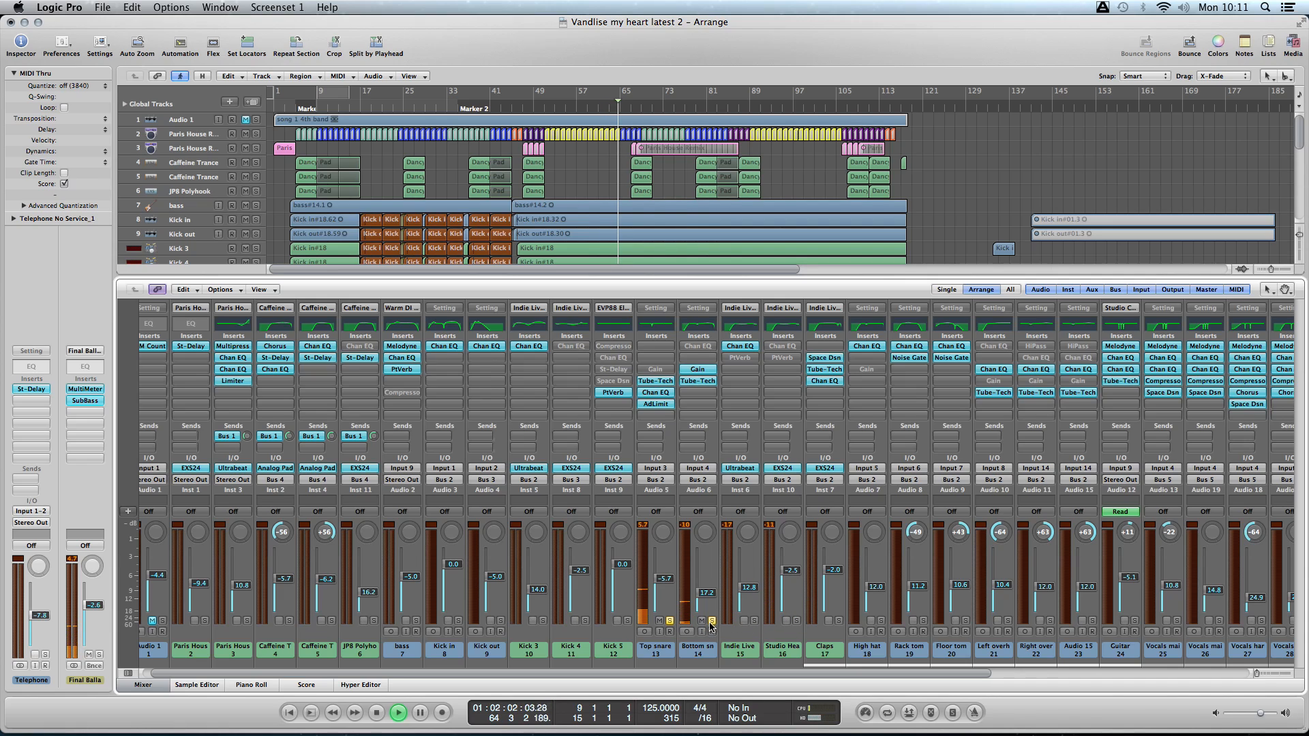
pyautogui.click(669, 621)
# - Solo the Claps channel during playback to hear it alone, and return to the full mix
pyautogui.click(838, 621)
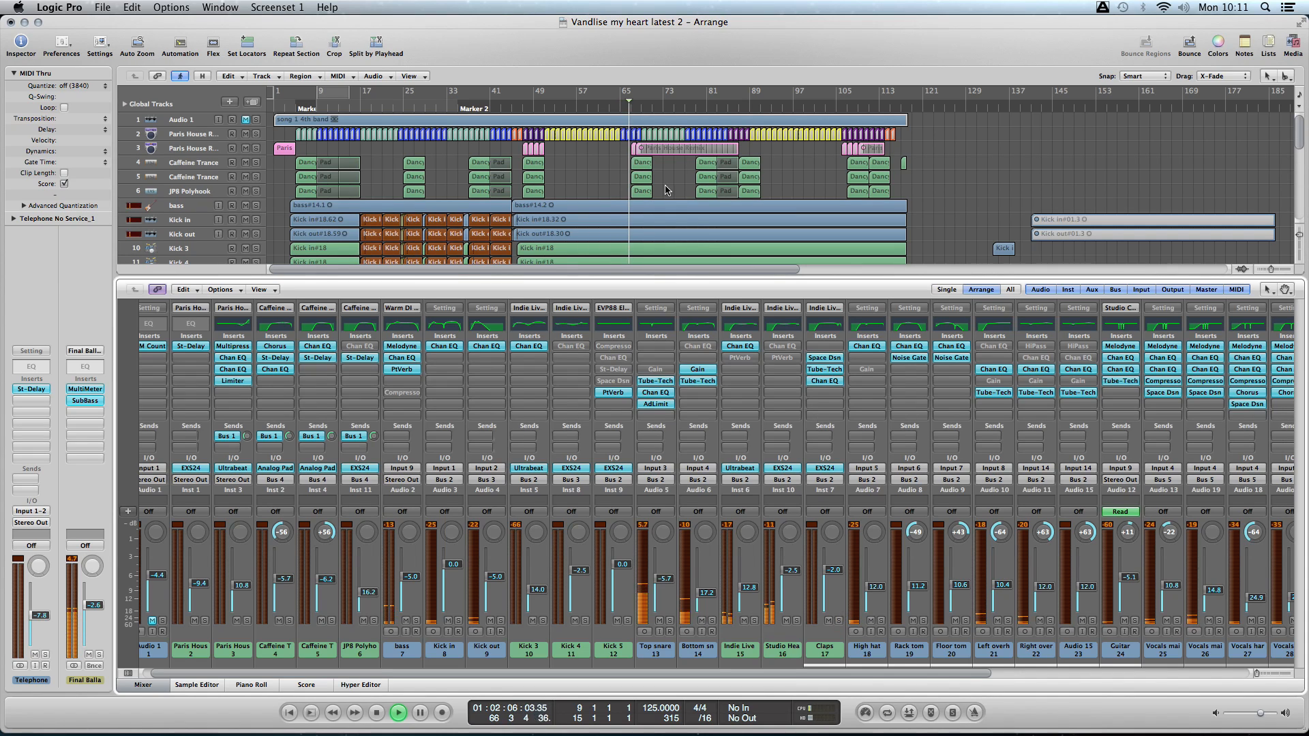
pyautogui.click(838, 621)
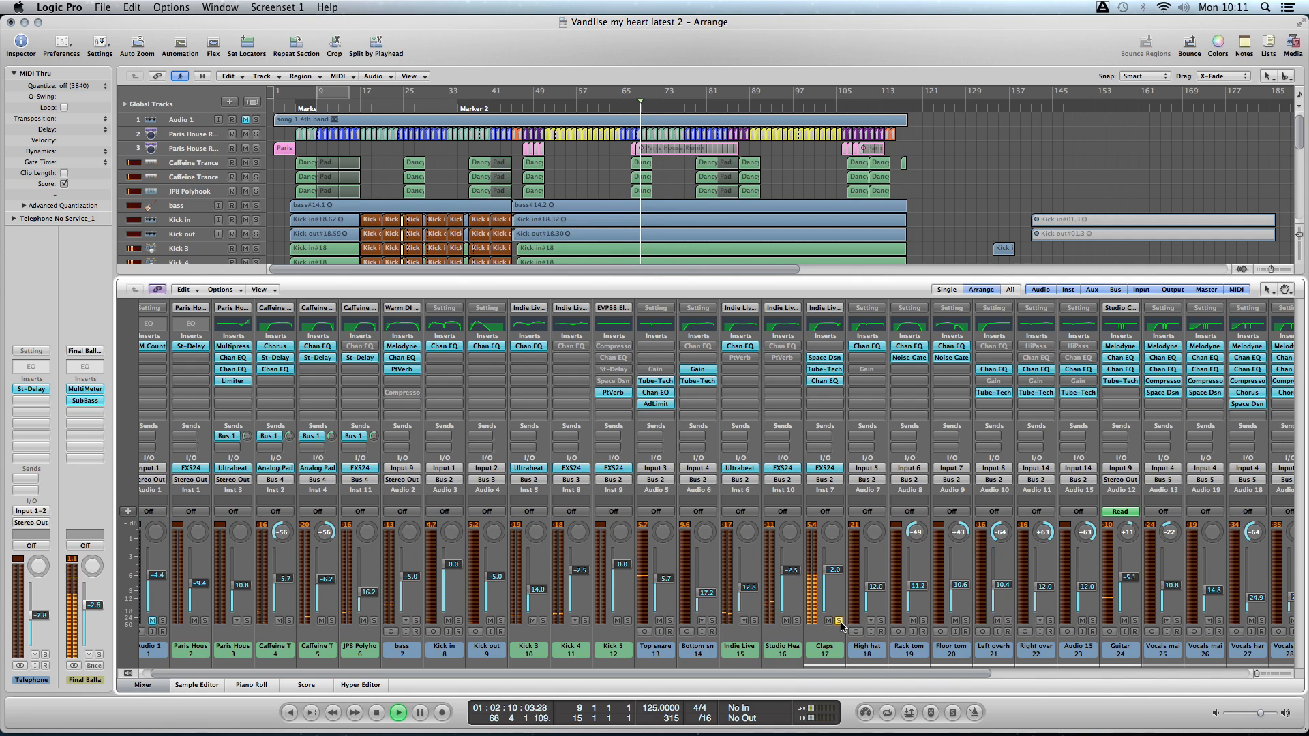
pyautogui.click(839, 620)
pyautogui.click(838, 620)
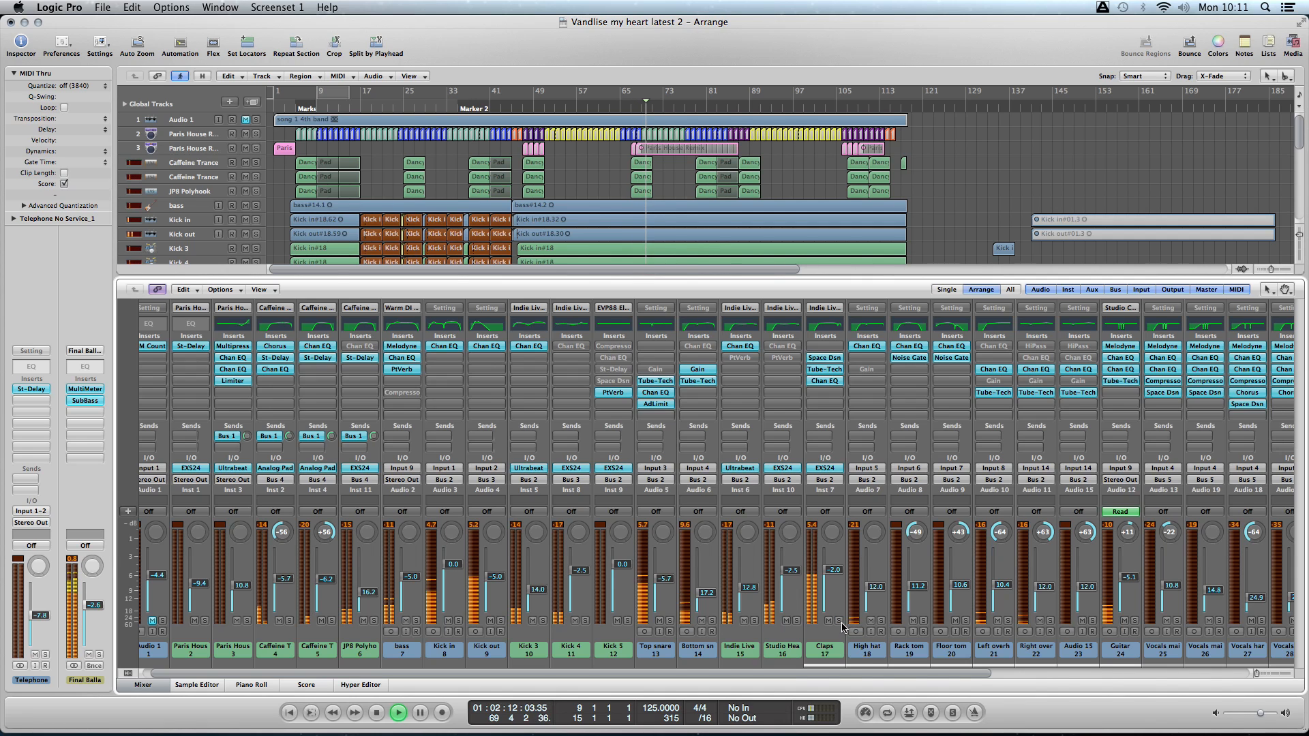
# - Open the Claps region in the Piano Roll, stop playback and bring its stacked notes around C1 into view
pyautogui.click(837, 653)
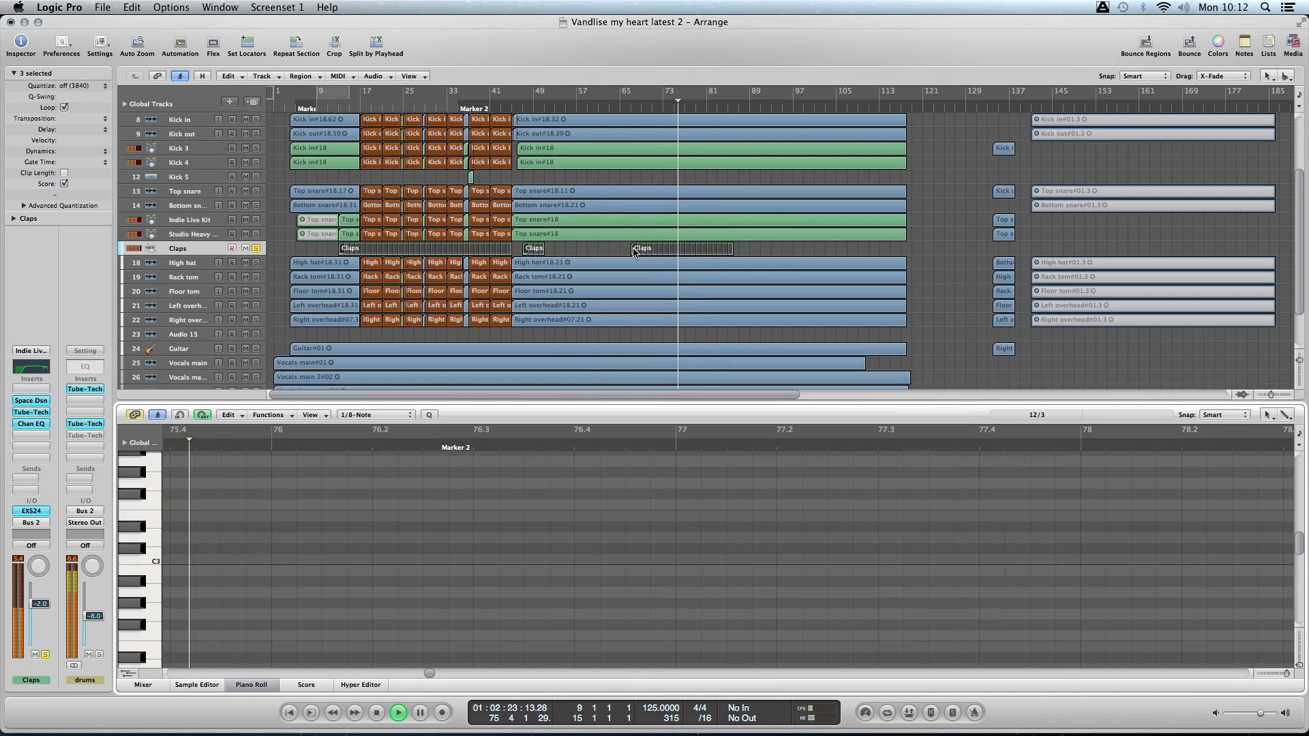
pyautogui.doubleClick(636, 250)
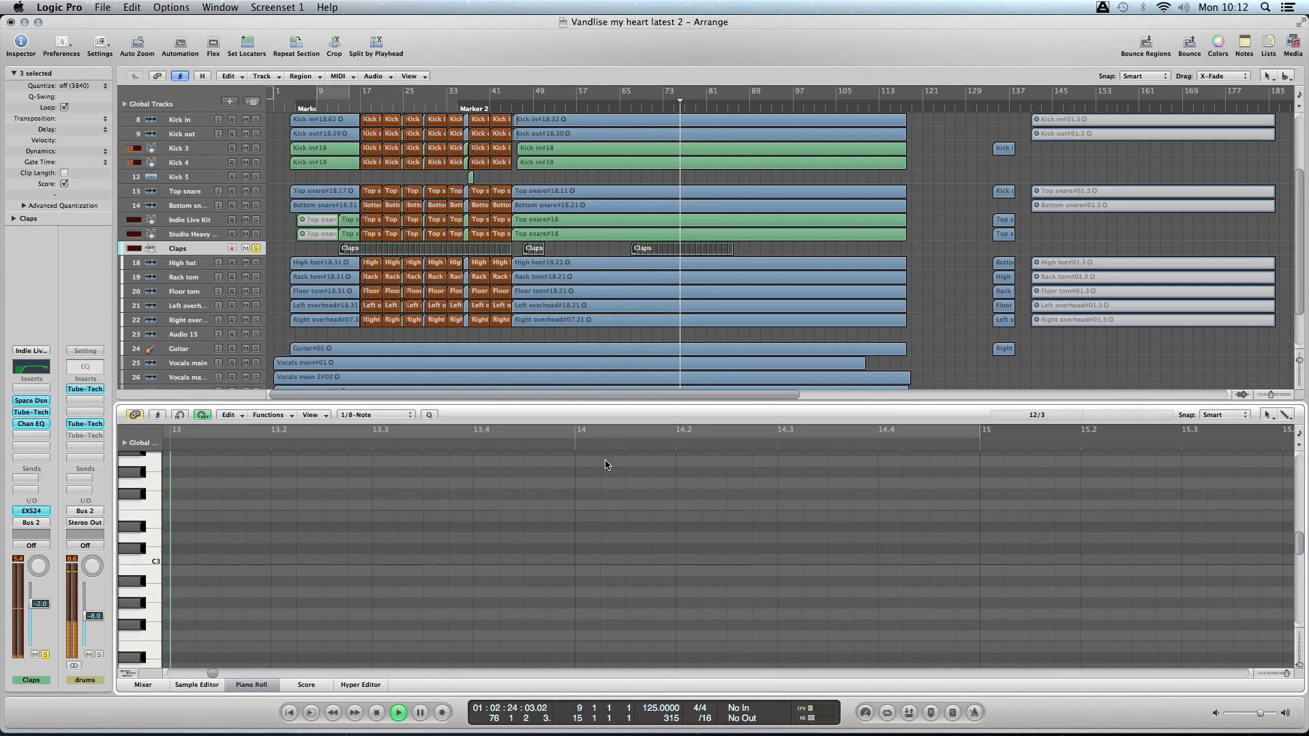
pyautogui.scroll(-2, 606, 469)
pyautogui.press('space')
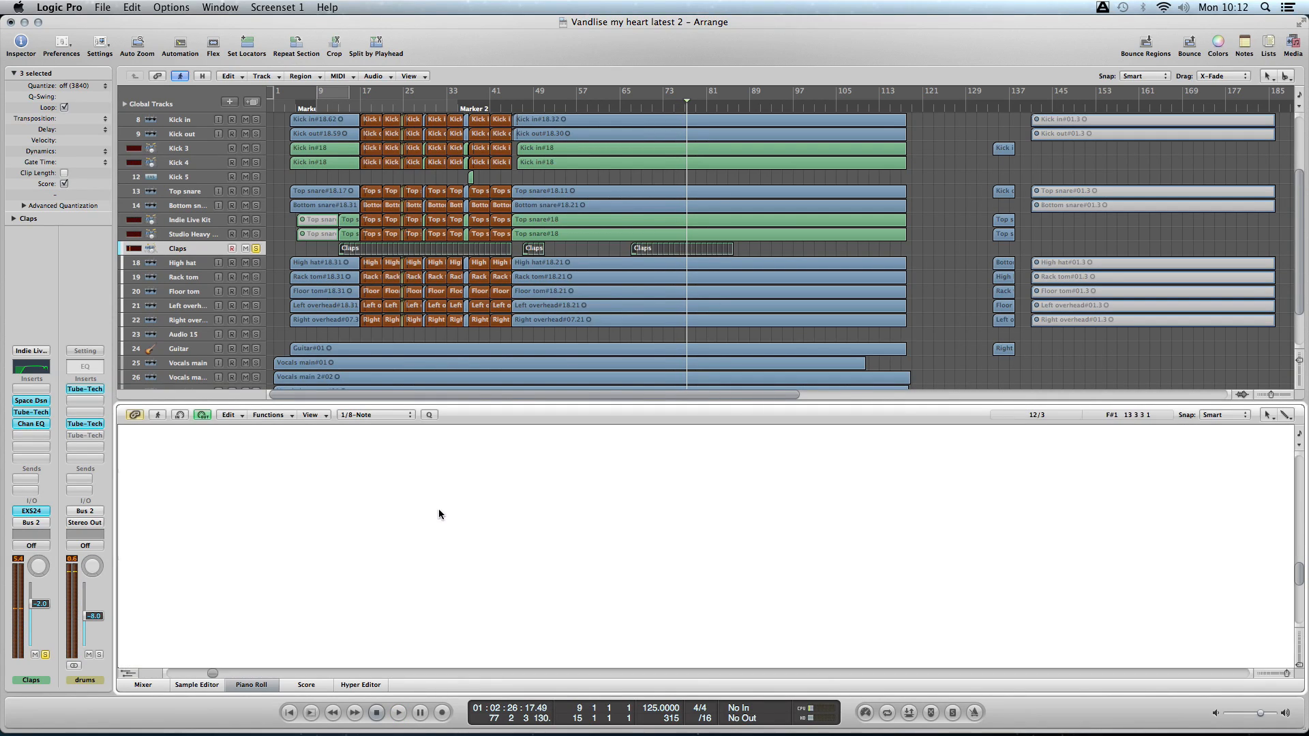
pyautogui.moveTo(439, 509); pyautogui.dragTo(586, 616)
pyautogui.click(486, 624)
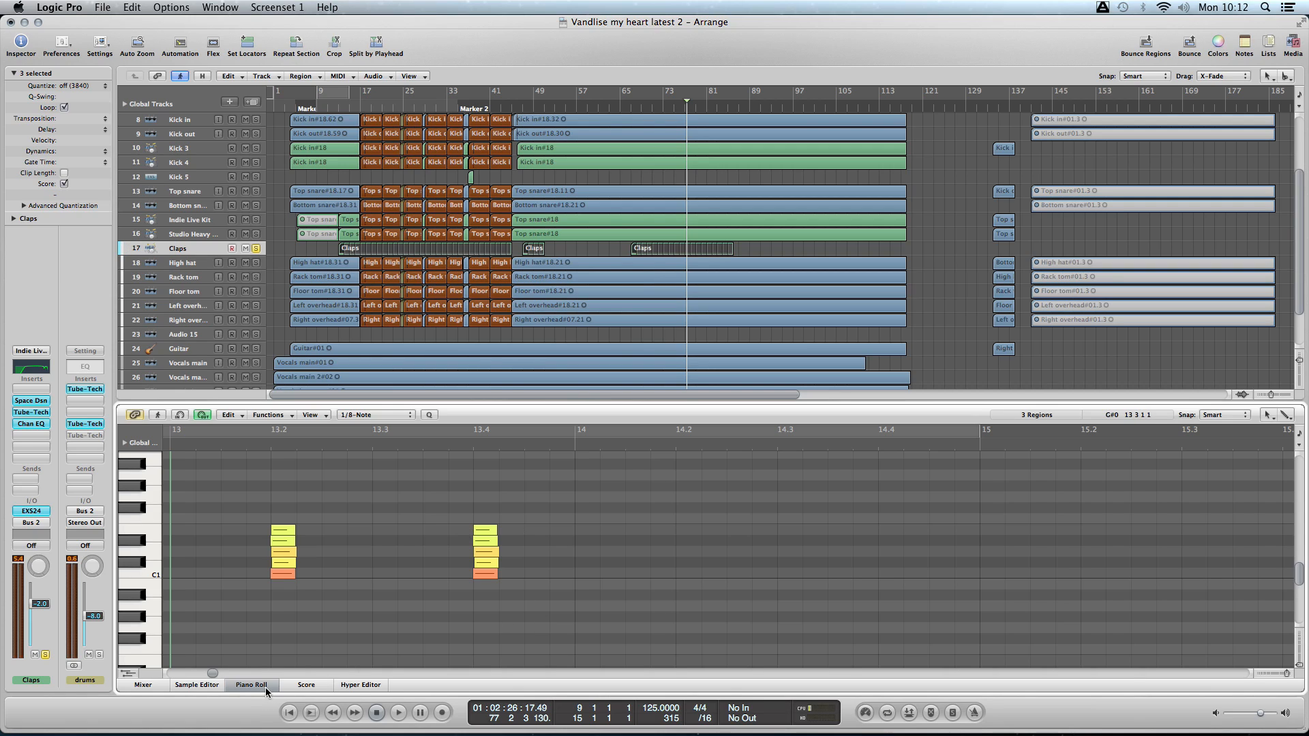
# - Audition the layered clap samples on the Piano Roll keyboard around C1
pyautogui.click(153, 562)
pyautogui.keyDown('shift'); pyautogui.click(152, 552); pyautogui.keyUp('shift')
pyautogui.moveTo(152, 554); pyautogui.dragTo(152, 595)
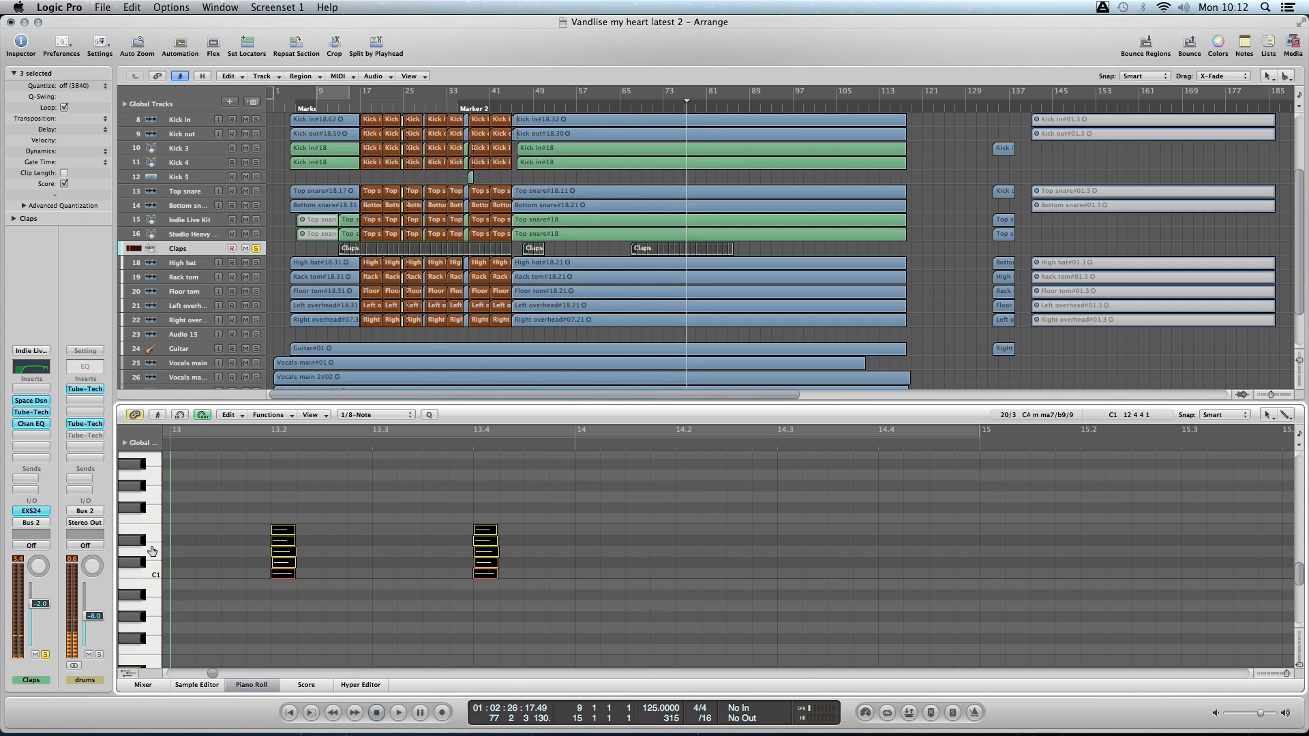
pyautogui.click(195, 520)
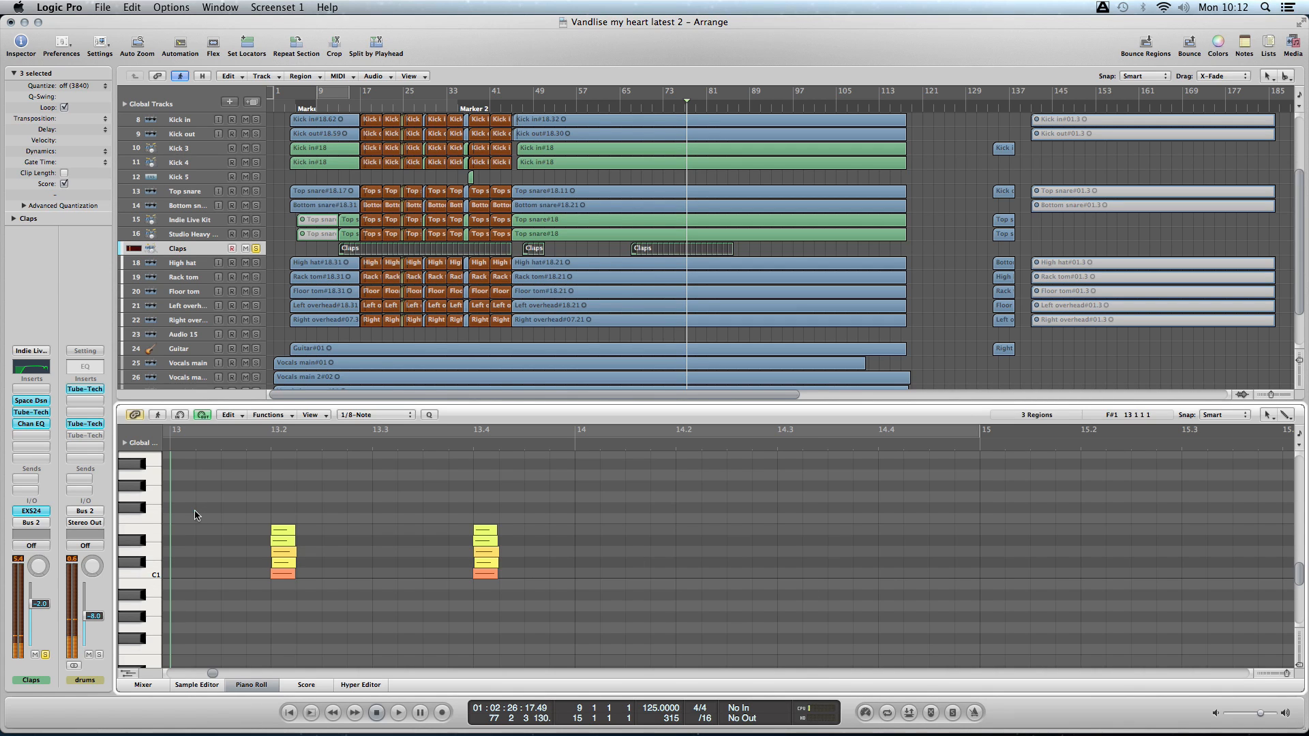
# - Close the Piano Roll, deselect the Claps regions and reopen the mixer
pyautogui.click(251, 685)
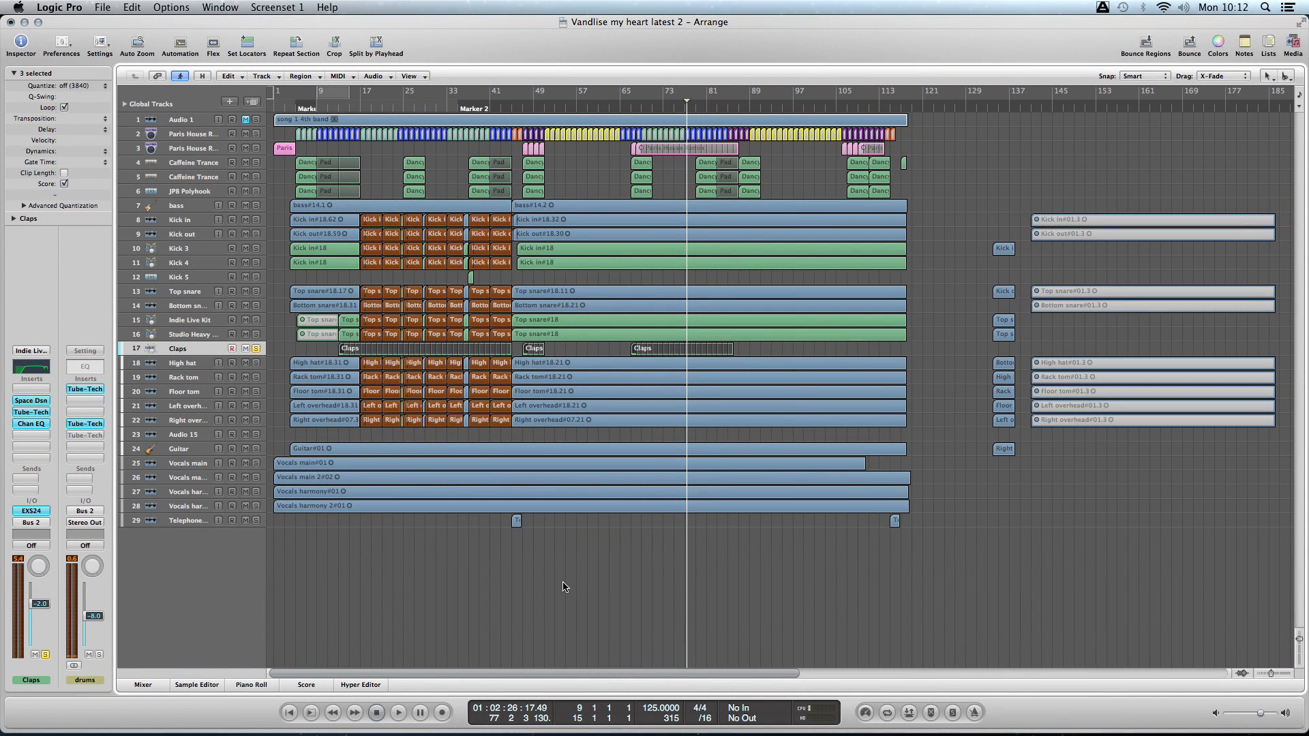
pyautogui.click(948, 311)
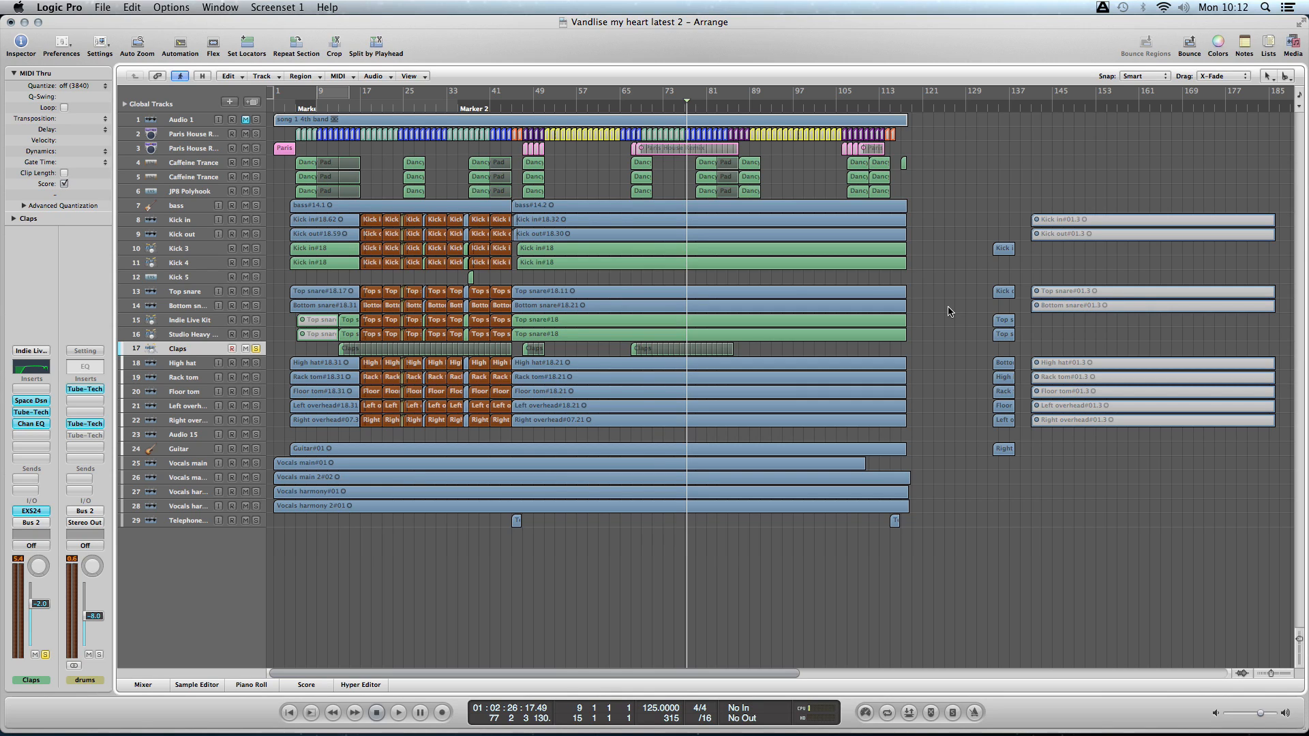
pyautogui.click(143, 685)
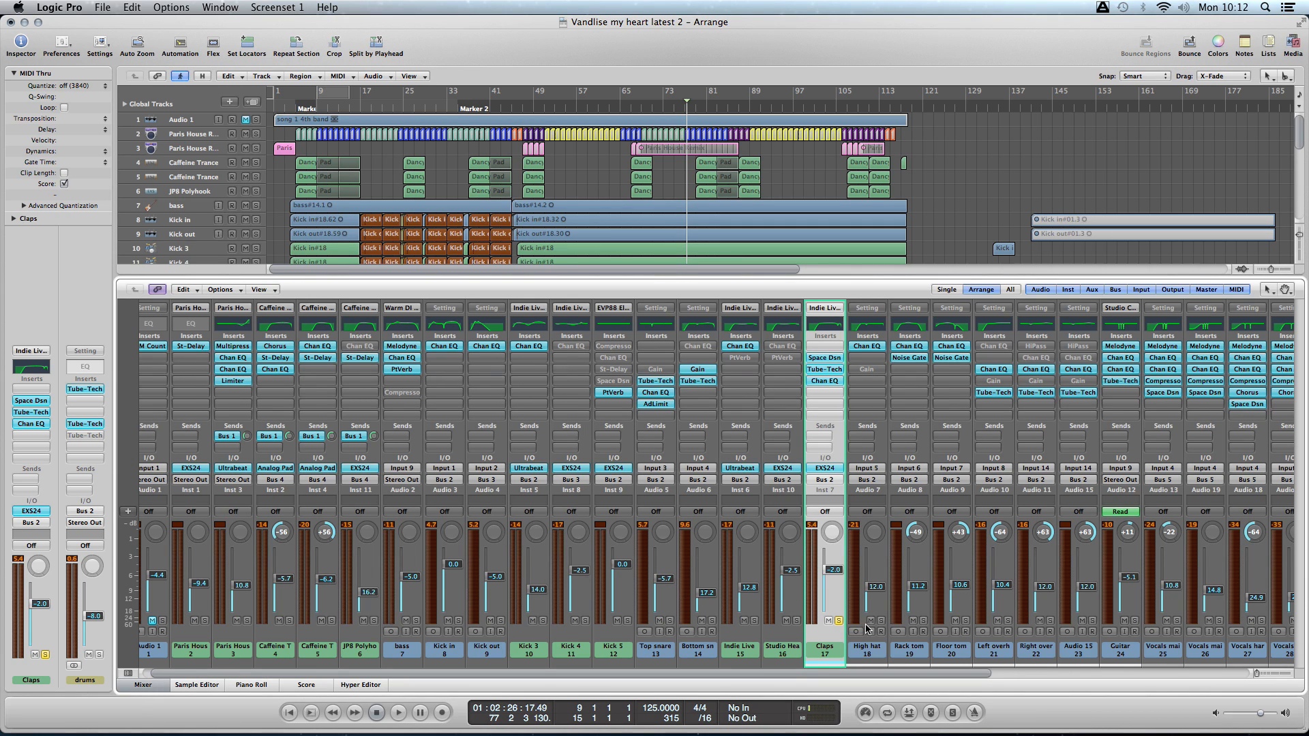
# - Resume playback and solo the high hat, rack tom and left overhead channels in turn to hear each one alone
pyautogui.press('space')
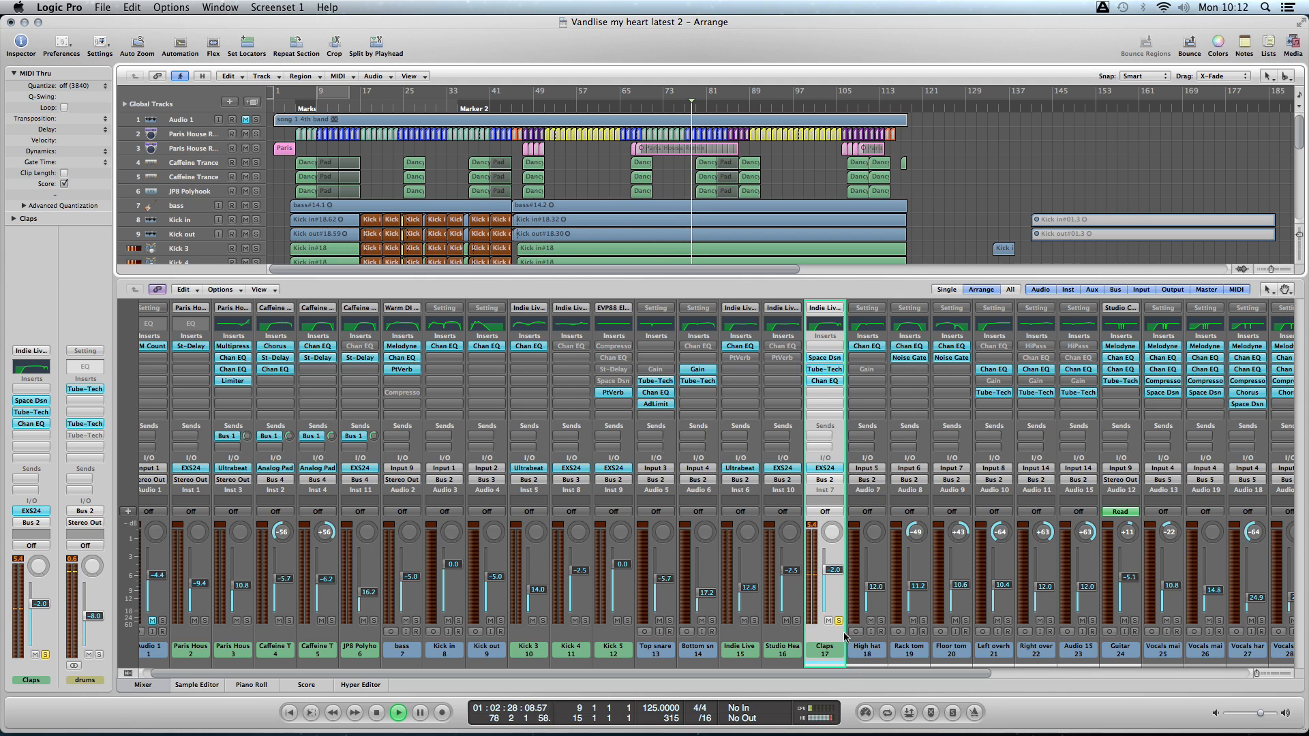
pyautogui.click(880, 620)
pyautogui.moveTo(876, 588)
pyautogui.mouseDown()
pyautogui.moveTo(875, 569)
pyautogui.moveTo(876, 588)
pyautogui.mouseUp()
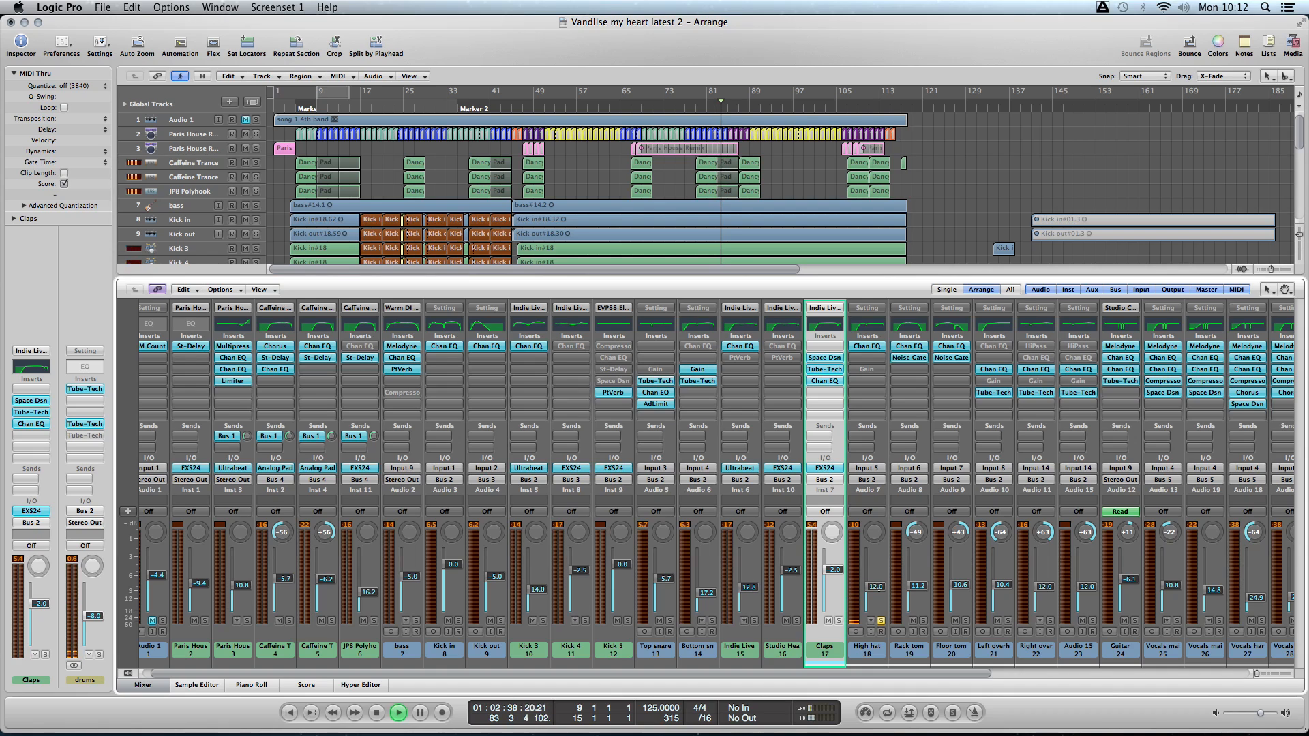
pyautogui.click(924, 621)
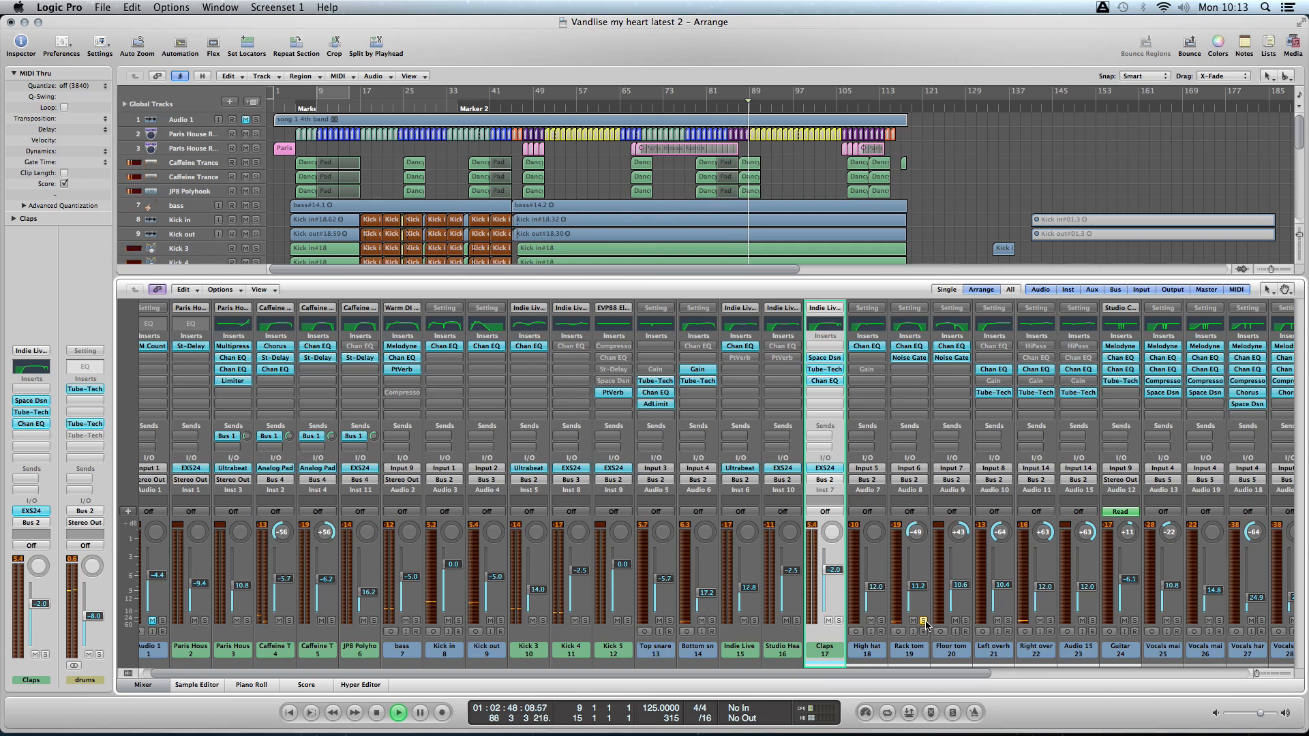
pyautogui.click(1008, 621)
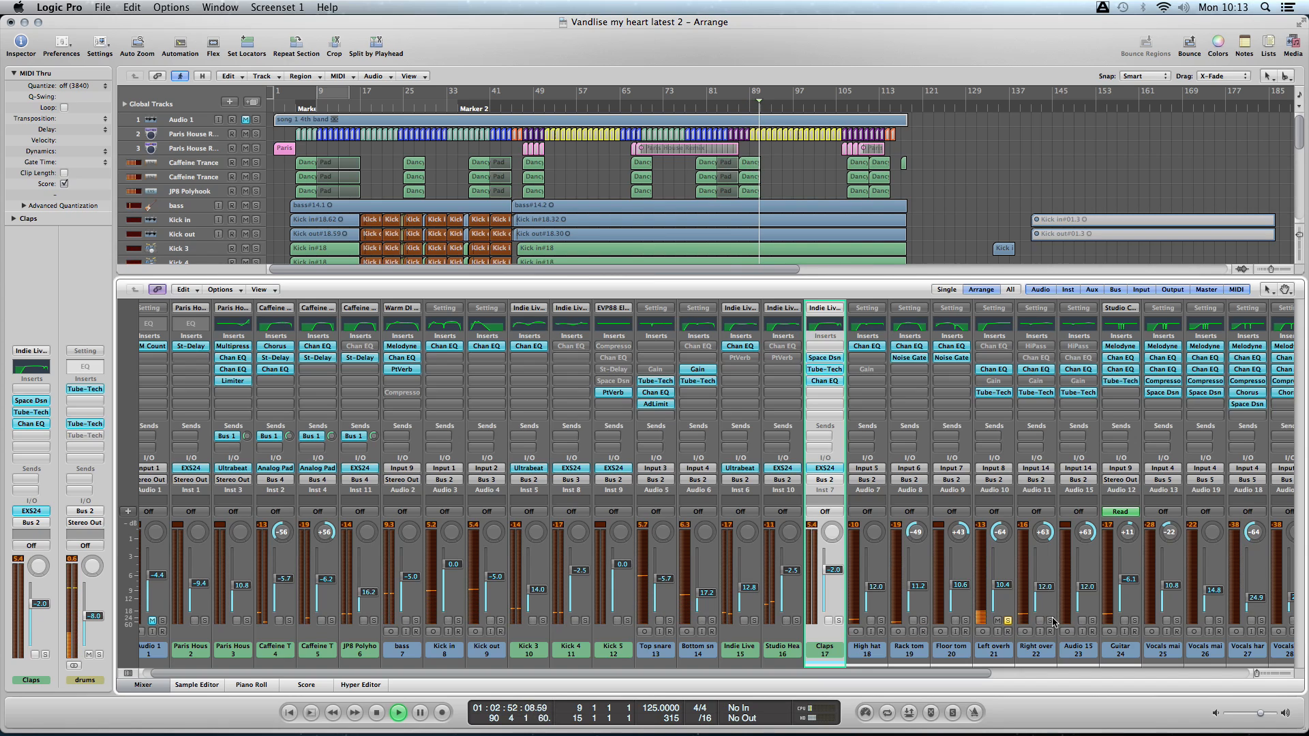
pyautogui.click(1008, 621)
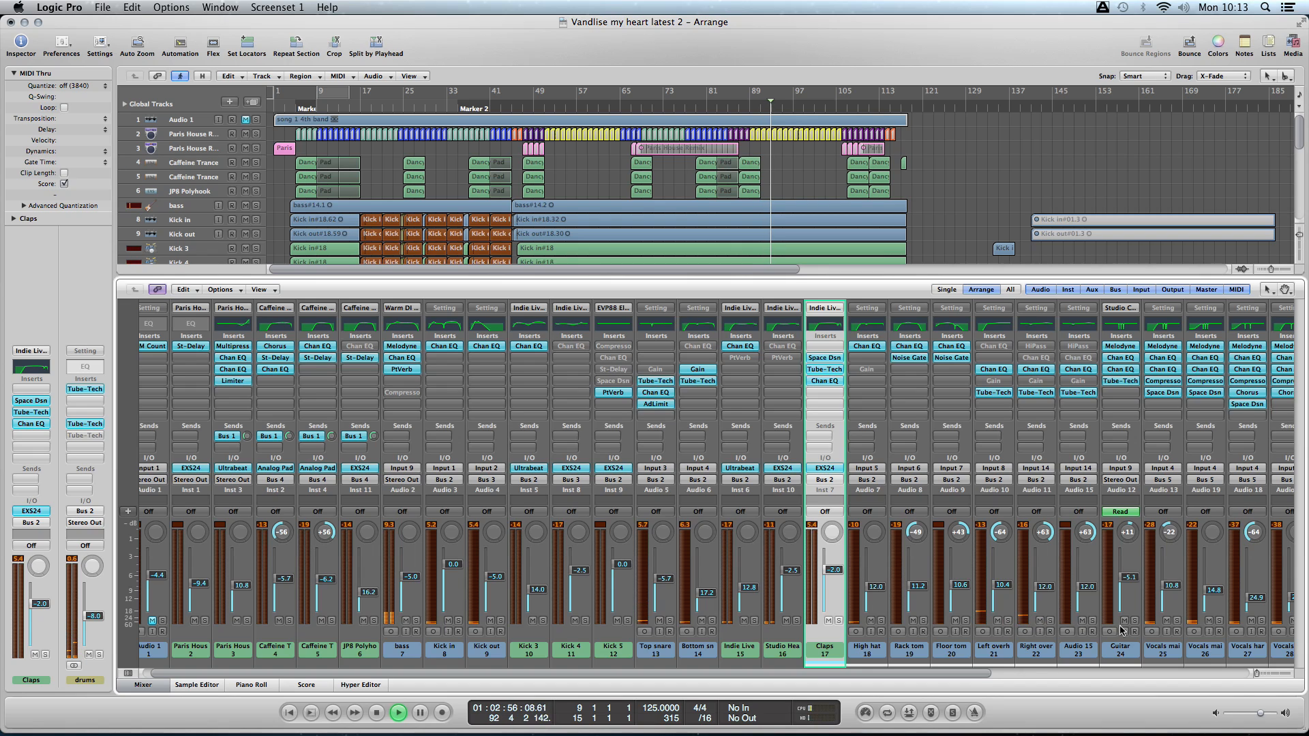
# - Move playback back to about bar 79 and solo the Guitar channel briefly to hear it alone
pyautogui.moveTo(953, 672); pyautogui.dragTo(1140, 674)
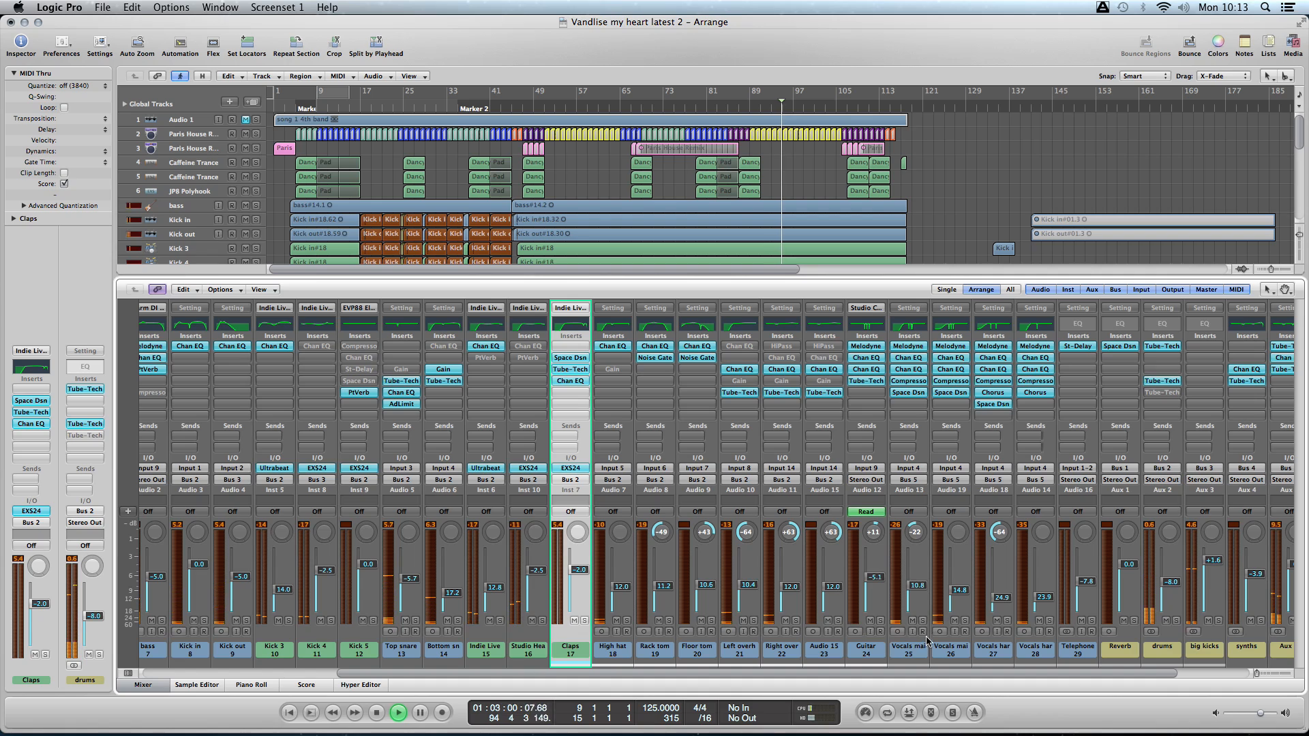
pyautogui.click(693, 102)
pyautogui.click(701, 105)
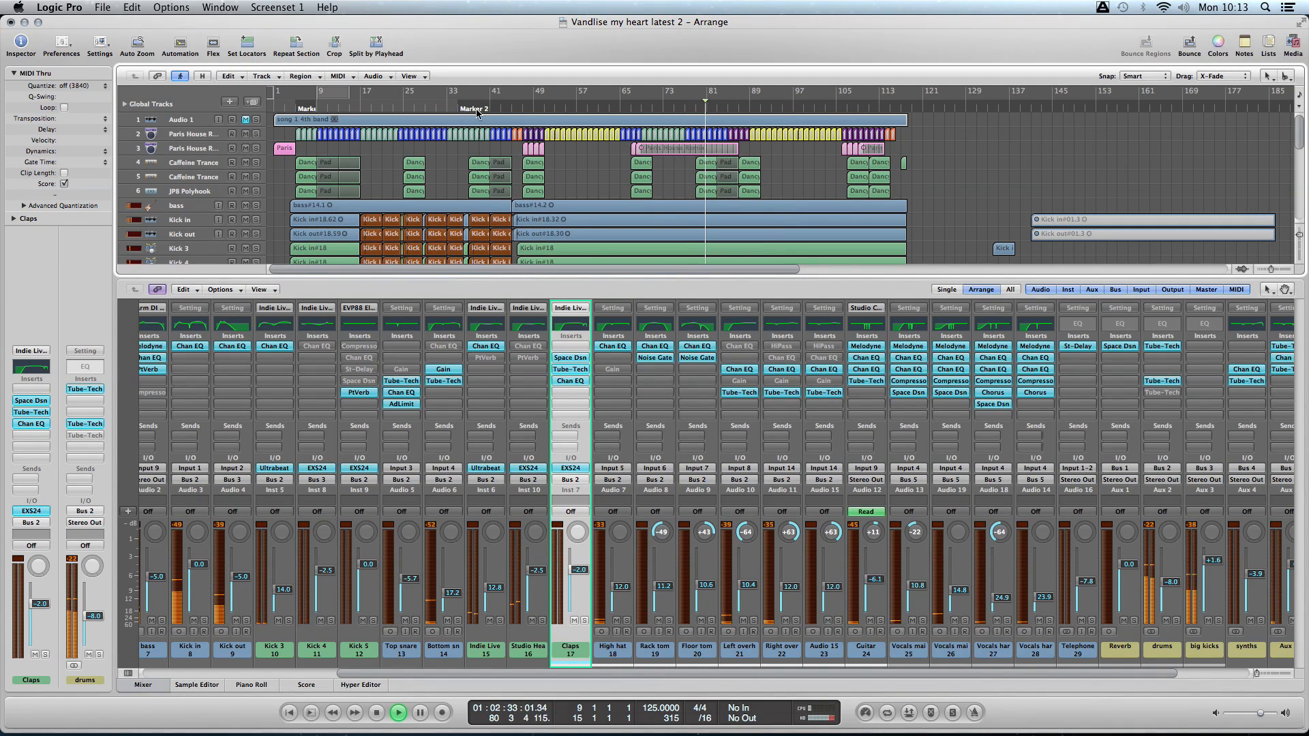
pyautogui.click(880, 621)
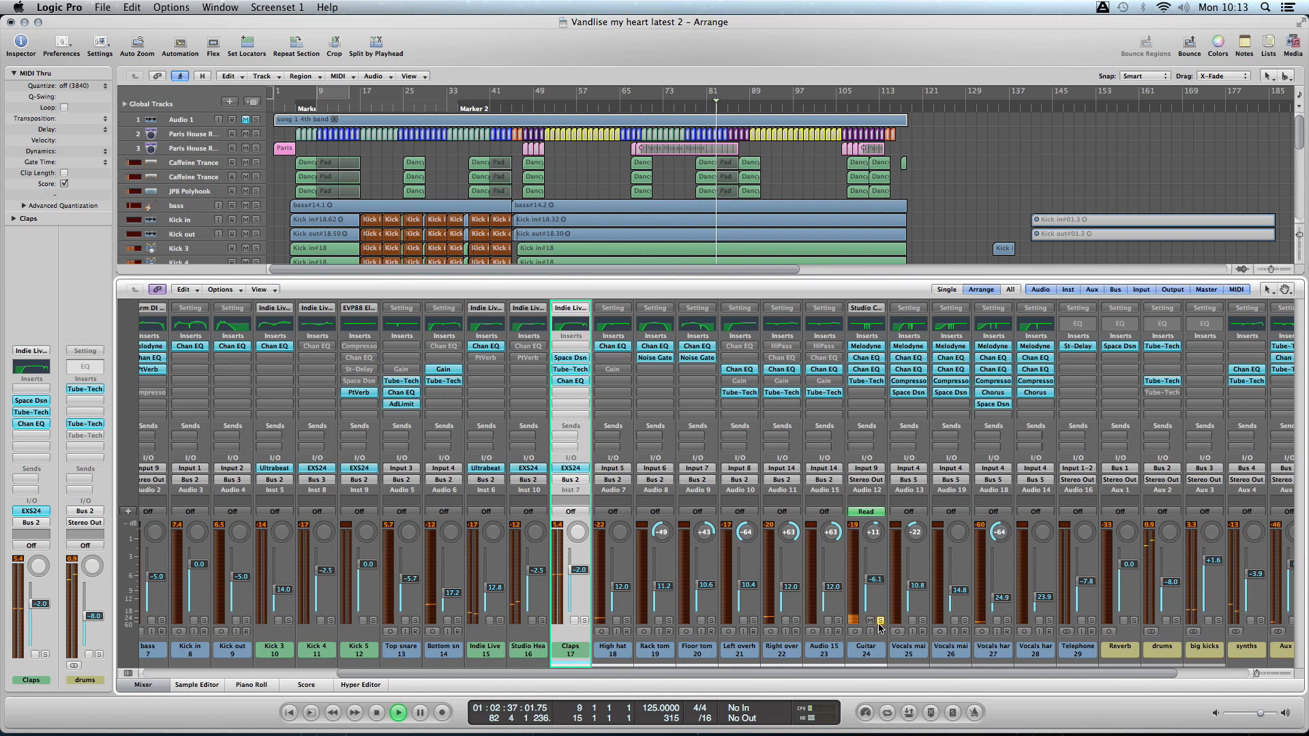
pyautogui.click(880, 621)
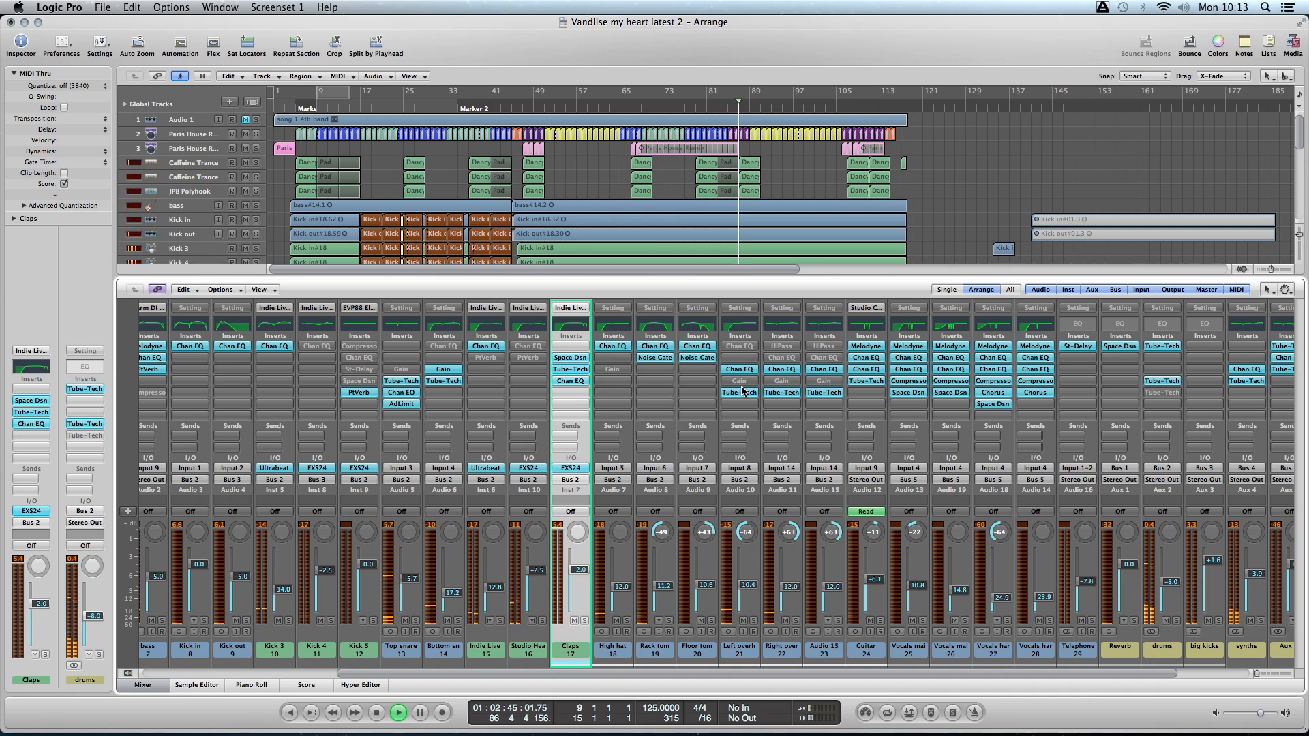
# - Move playback back to about bar 52 and check the two main vocal channels using their solos
pyautogui.click(553, 104)
pyautogui.scroll(-3, 553, 106)
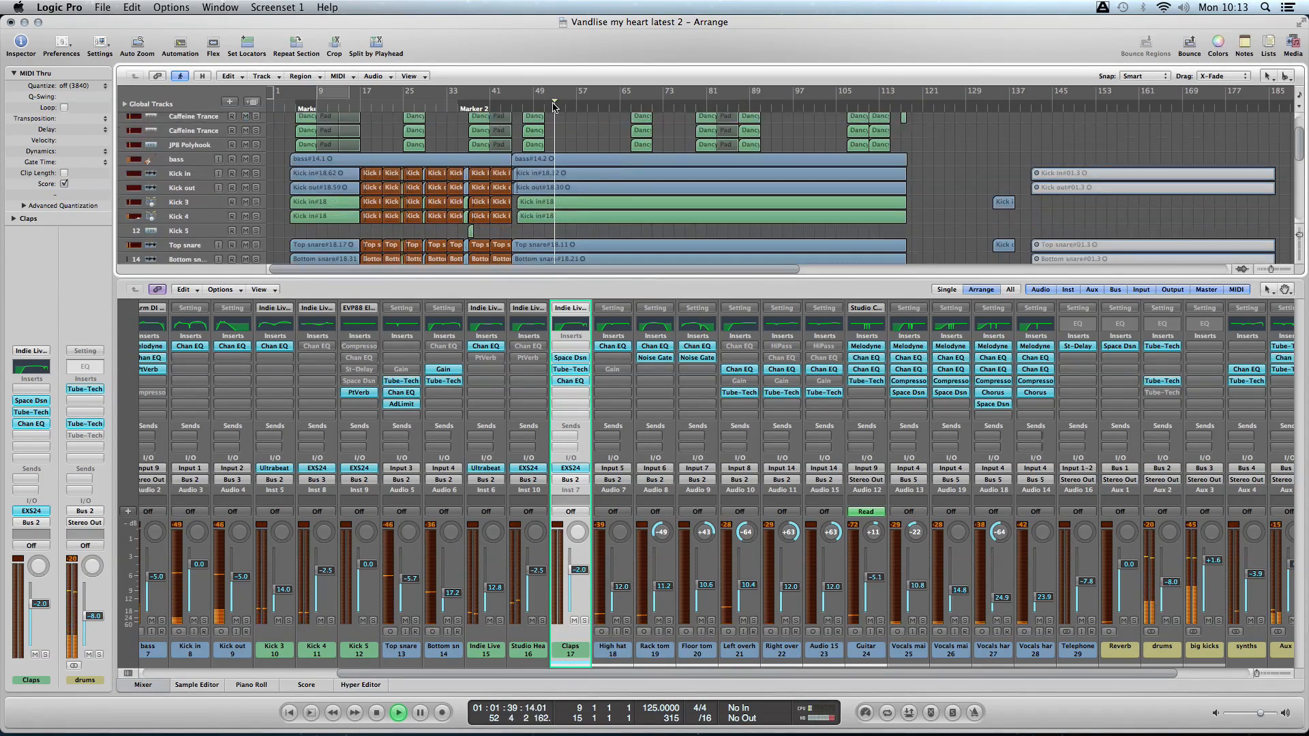
pyautogui.scroll(-2, 553, 106)
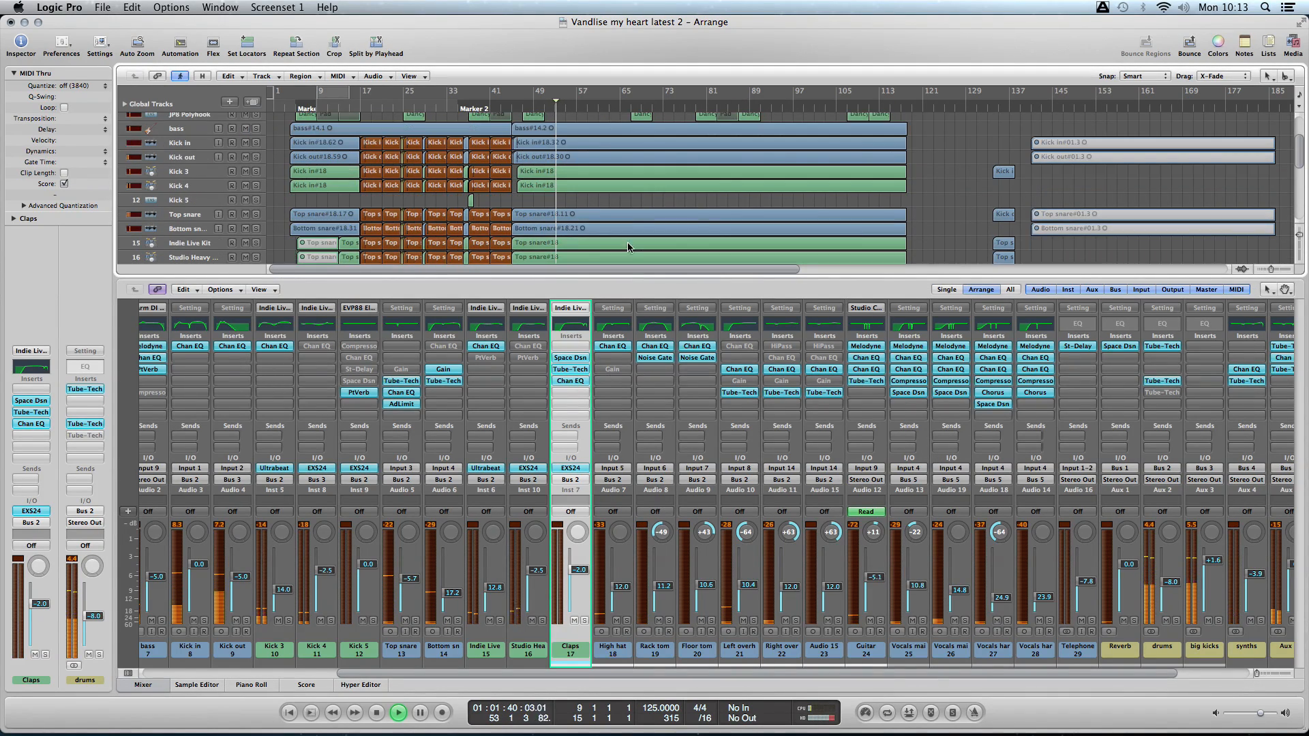
pyautogui.click(922, 620)
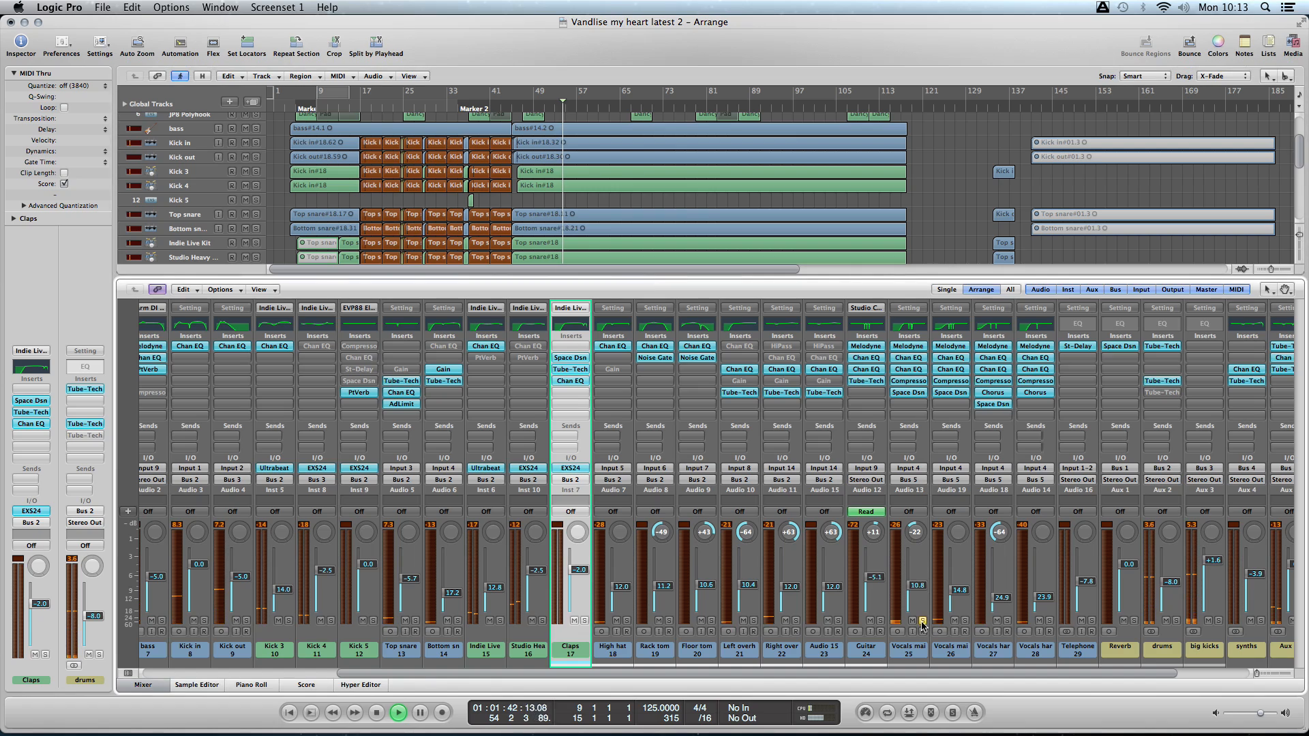
pyautogui.click(964, 620)
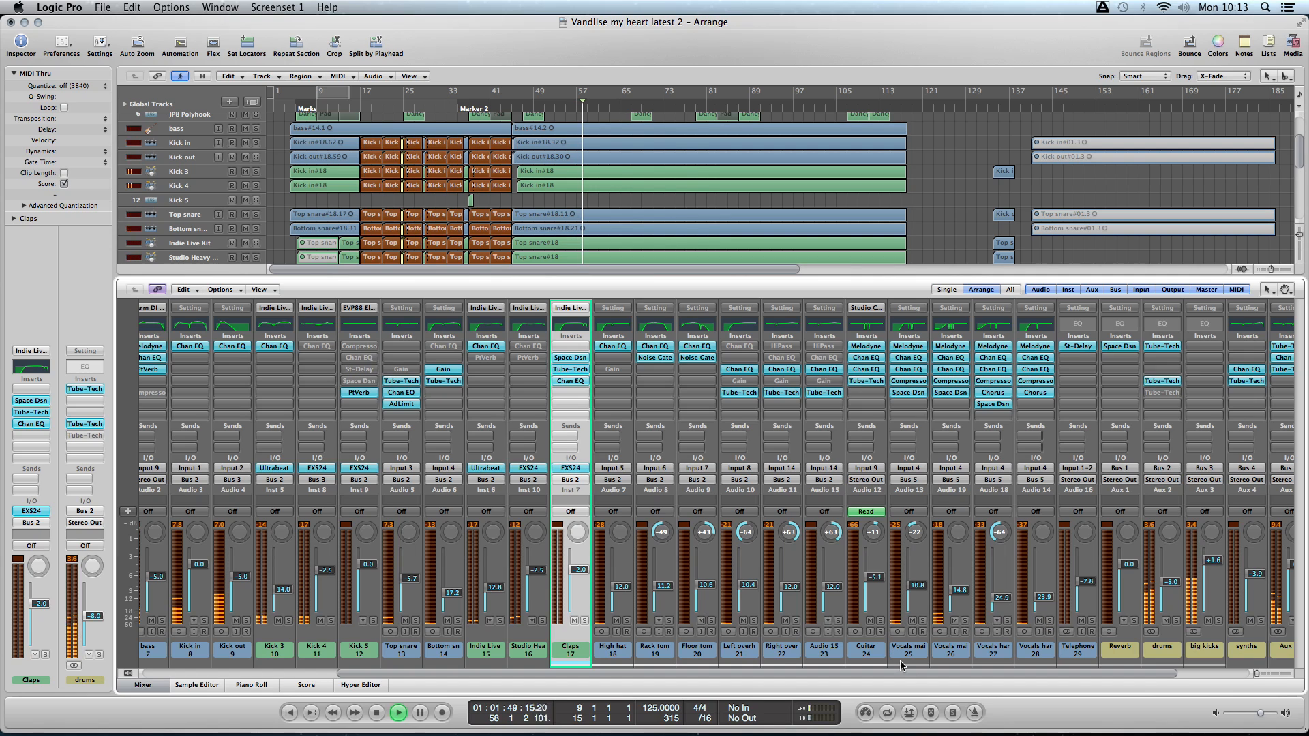
# - Solo both main vocals and both harmony vocals together, and try lowering the Aux 5 fader
pyautogui.click(922, 621)
pyautogui.click(965, 621)
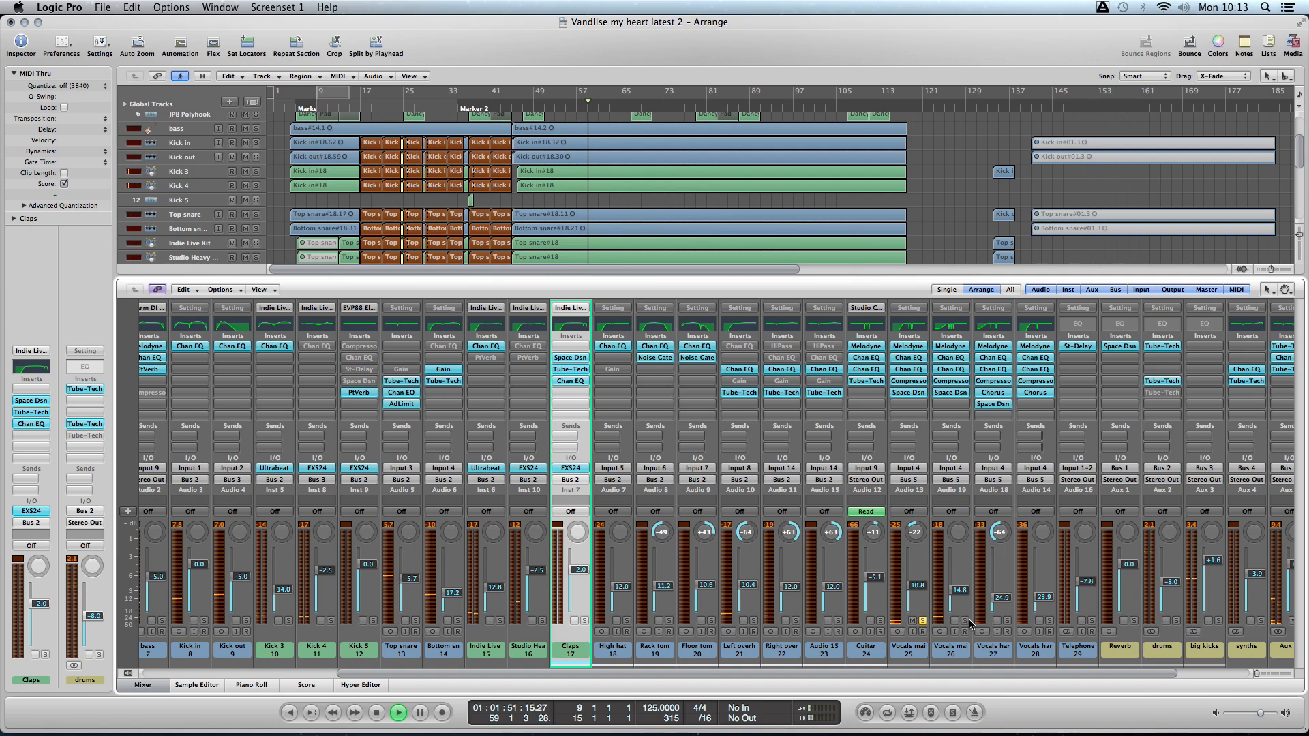
pyautogui.click(1007, 622)
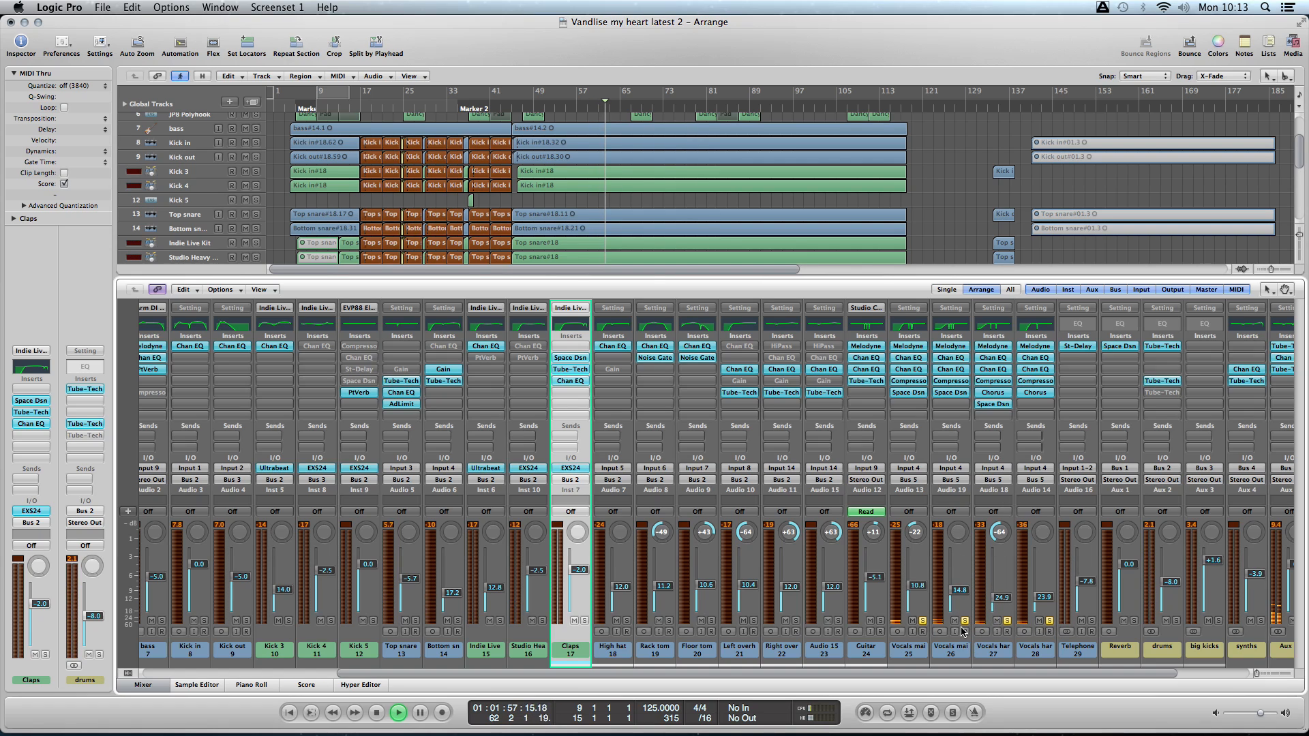
pyautogui.moveTo(1160, 674); pyautogui.dragTo(1221, 677)
pyautogui.moveTo(1206, 580); pyautogui.dragTo(1207, 603)
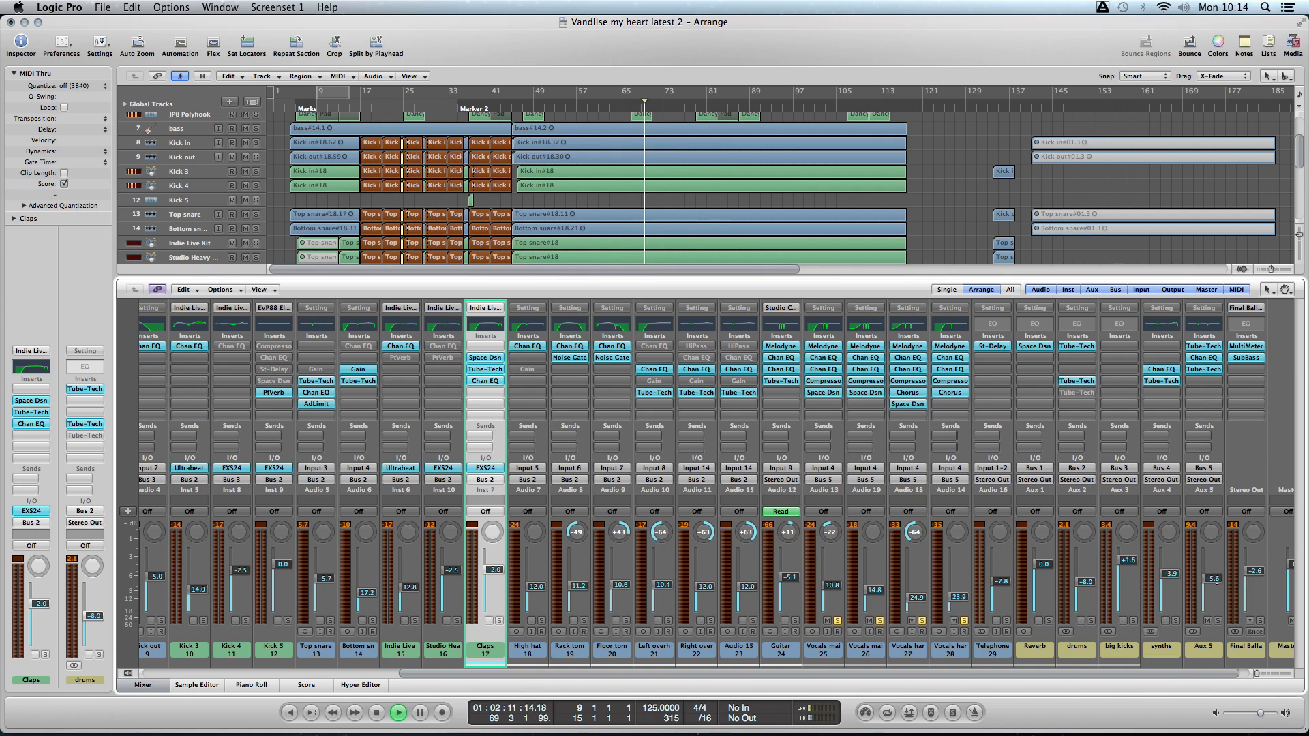
# - Pan the first main vocal channel to about -48 and the first harmony vocal channel to about +49
pyautogui.scroll(-3, 623, 126)
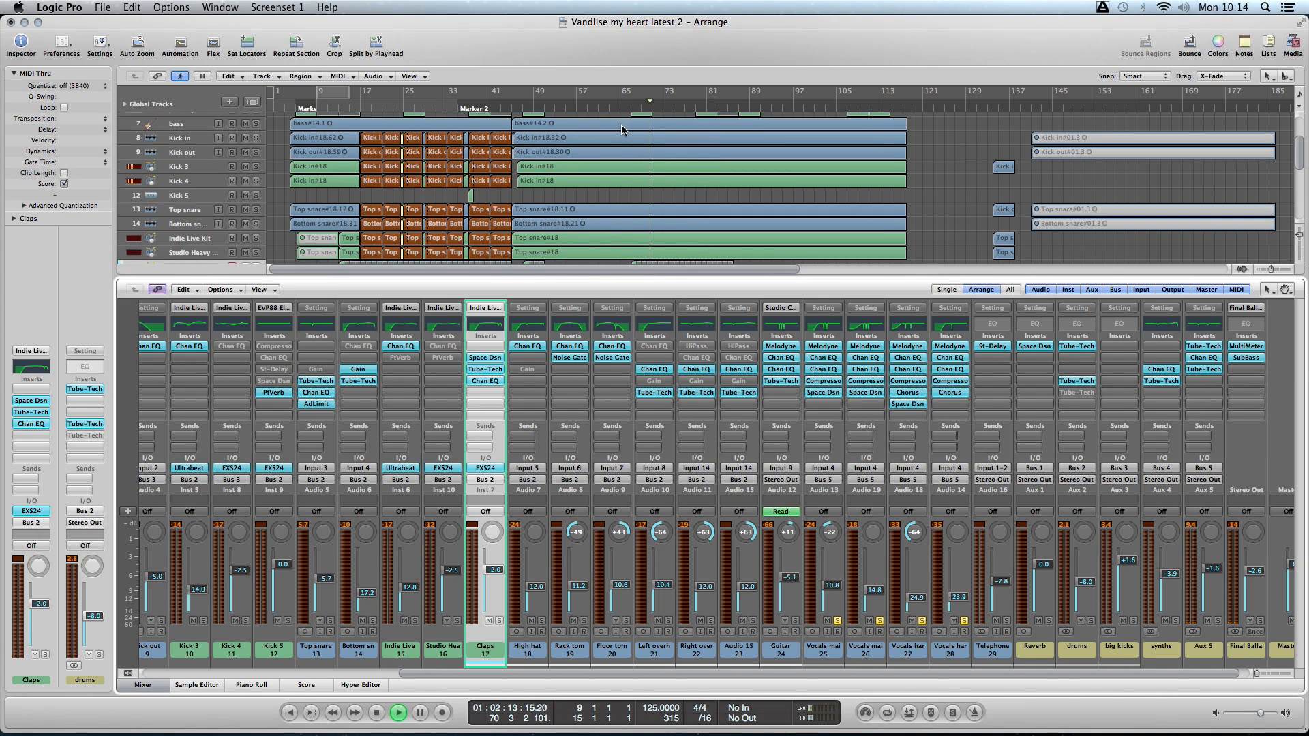
pyautogui.scroll(-6, 623, 126)
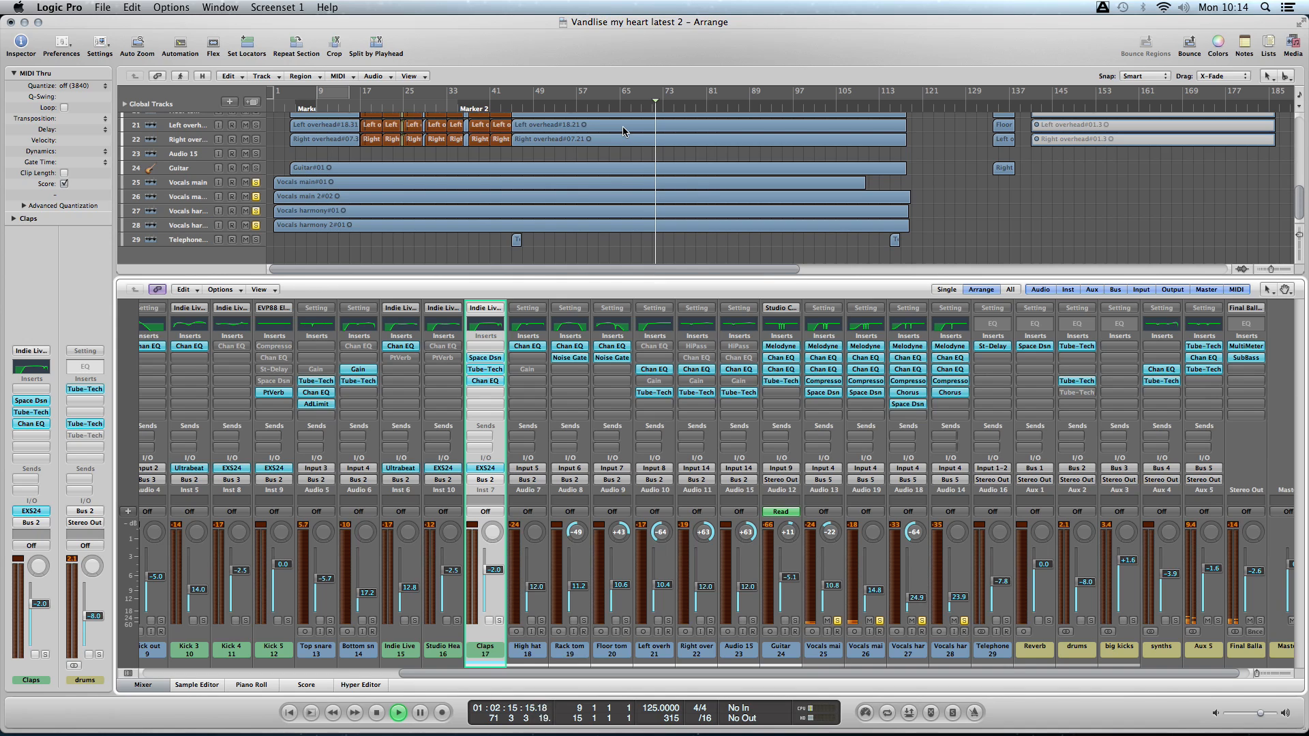
pyautogui.scroll(-3, 623, 125)
pyautogui.scroll(9, 628, 134)
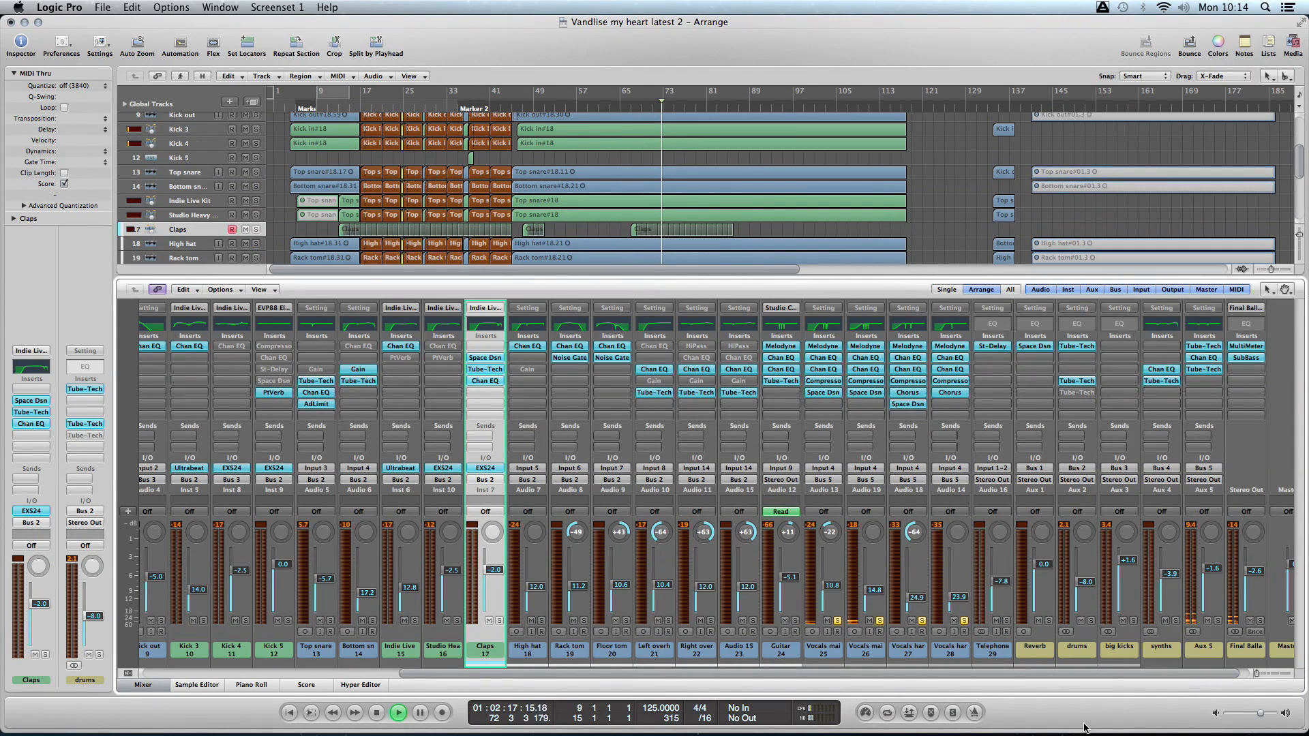
pyautogui.moveTo(830, 534); pyautogui.dragTo(830, 554)
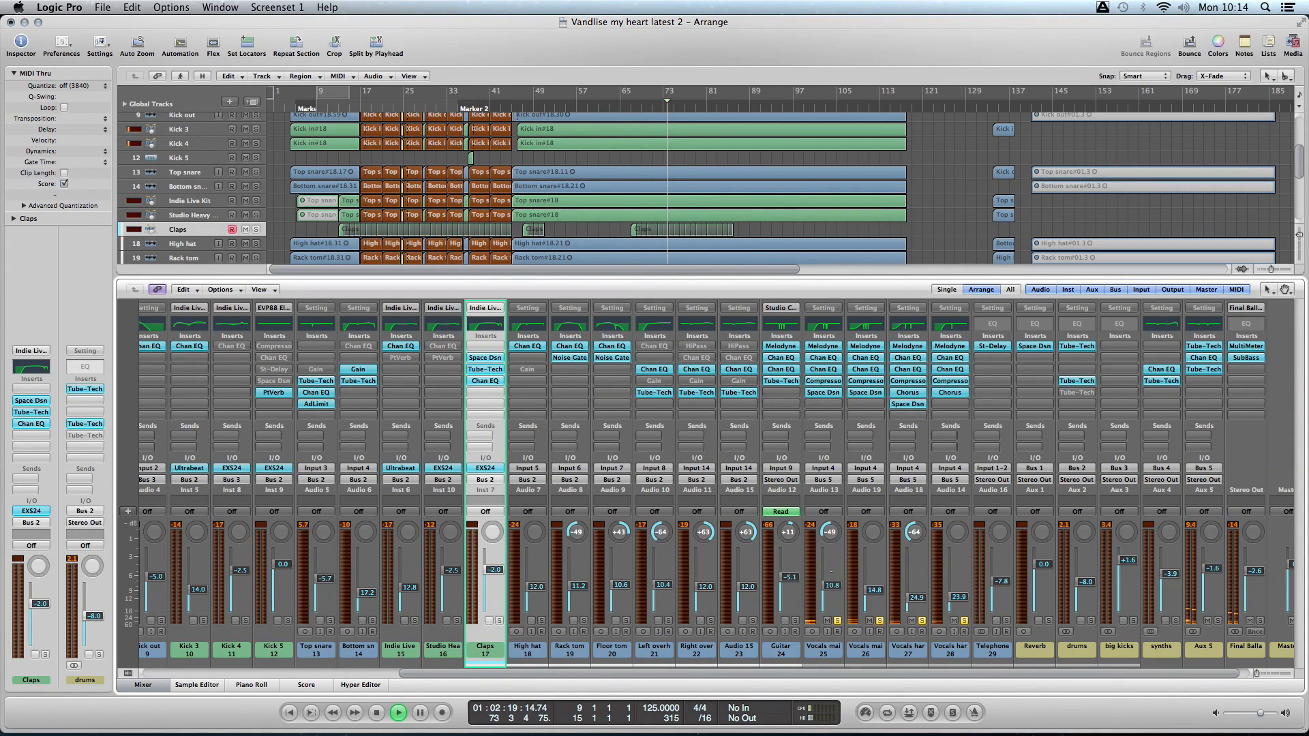
pyautogui.moveTo(915, 532); pyautogui.dragTo(915, 454)
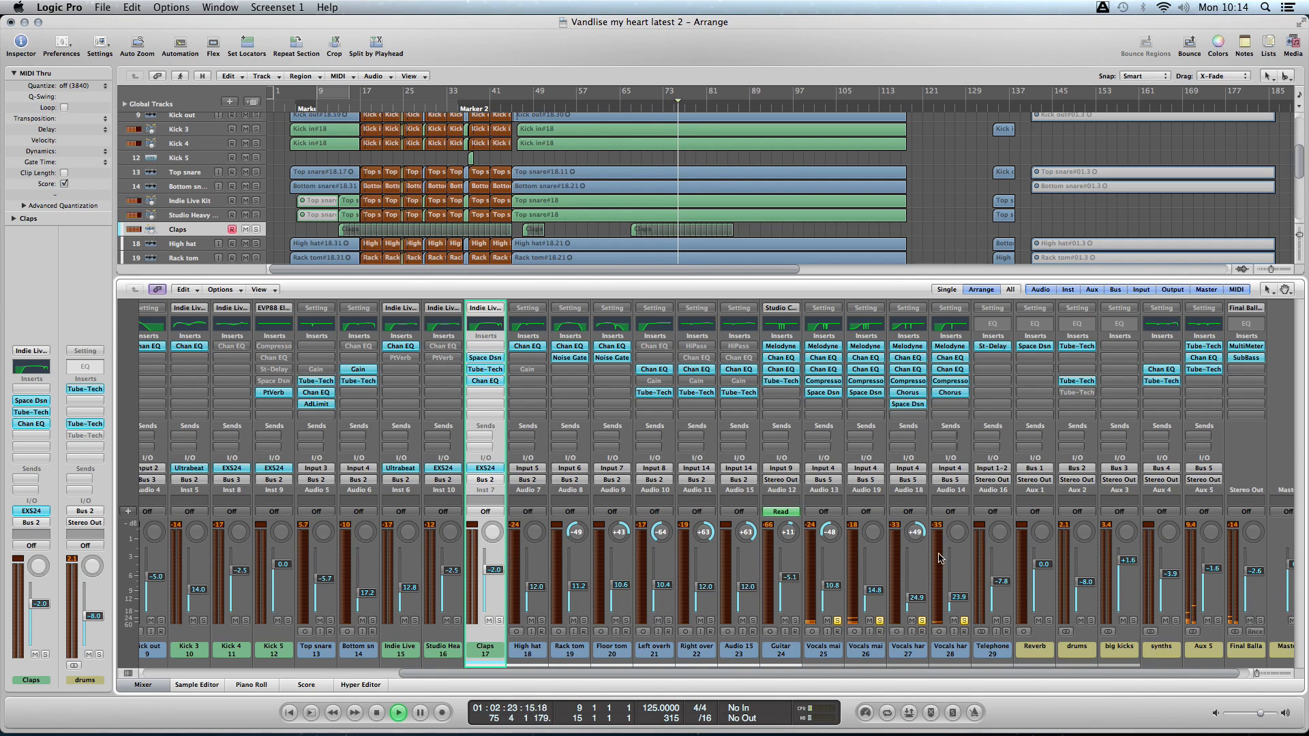
# - Keep only the first harmony vocal channel soloed and pan it almost to centre, at +3
pyautogui.click(879, 621)
pyautogui.click(837, 621)
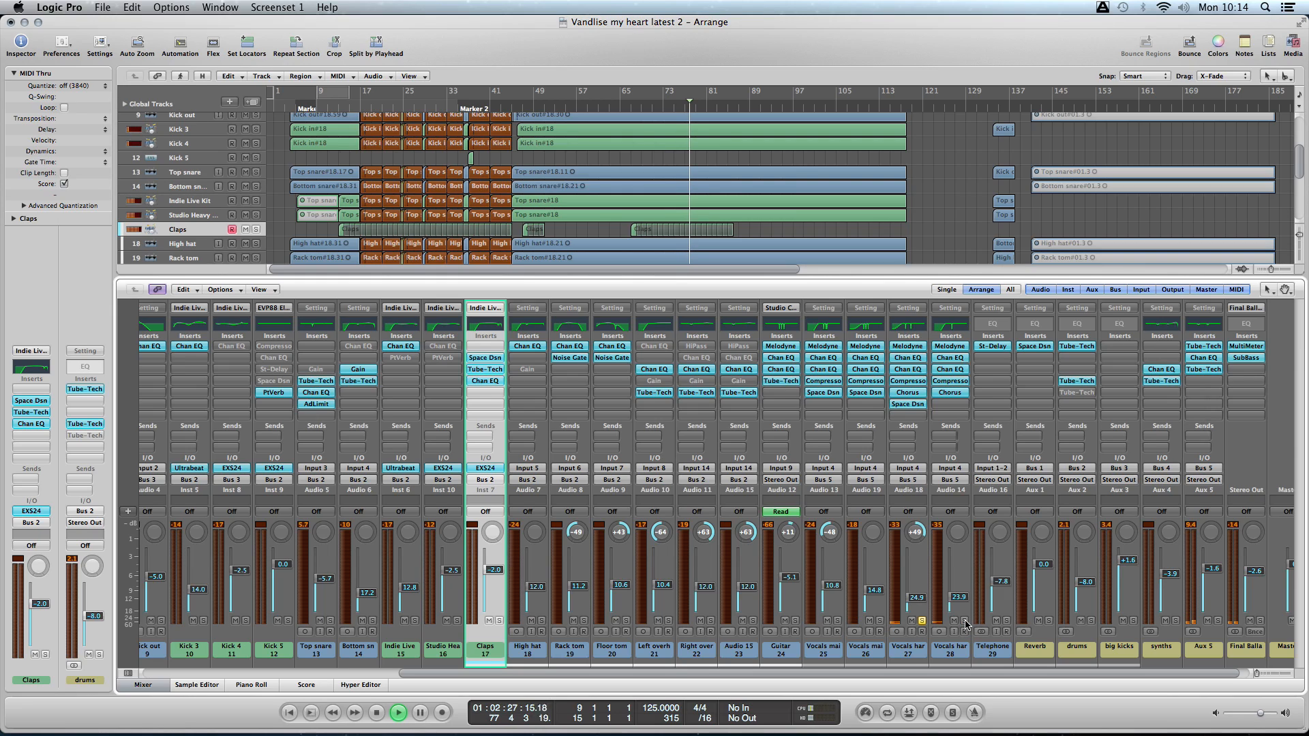
pyautogui.moveTo(921, 544); pyautogui.dragTo(919, 570)
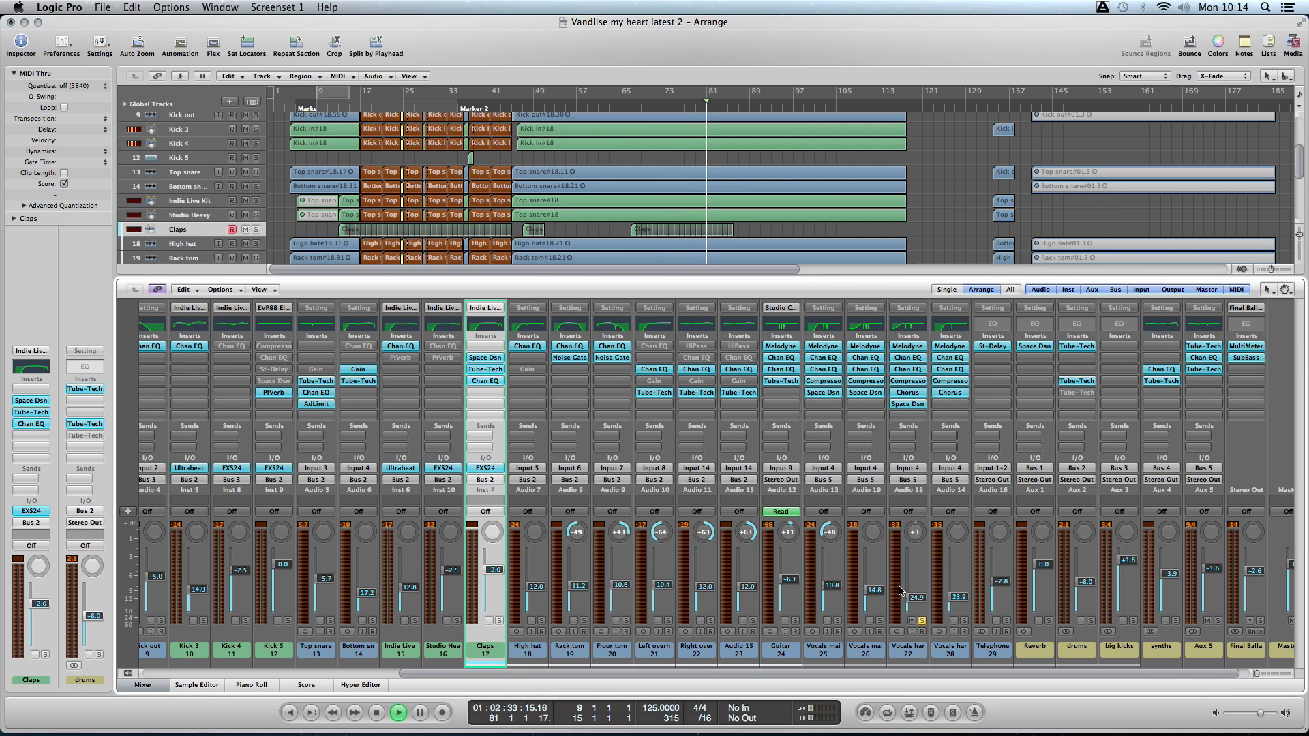
# - Solo both main vocals and both harmony vocals together again, and clear all their solos after listening
pyautogui.click(838, 621)
pyautogui.click(880, 621)
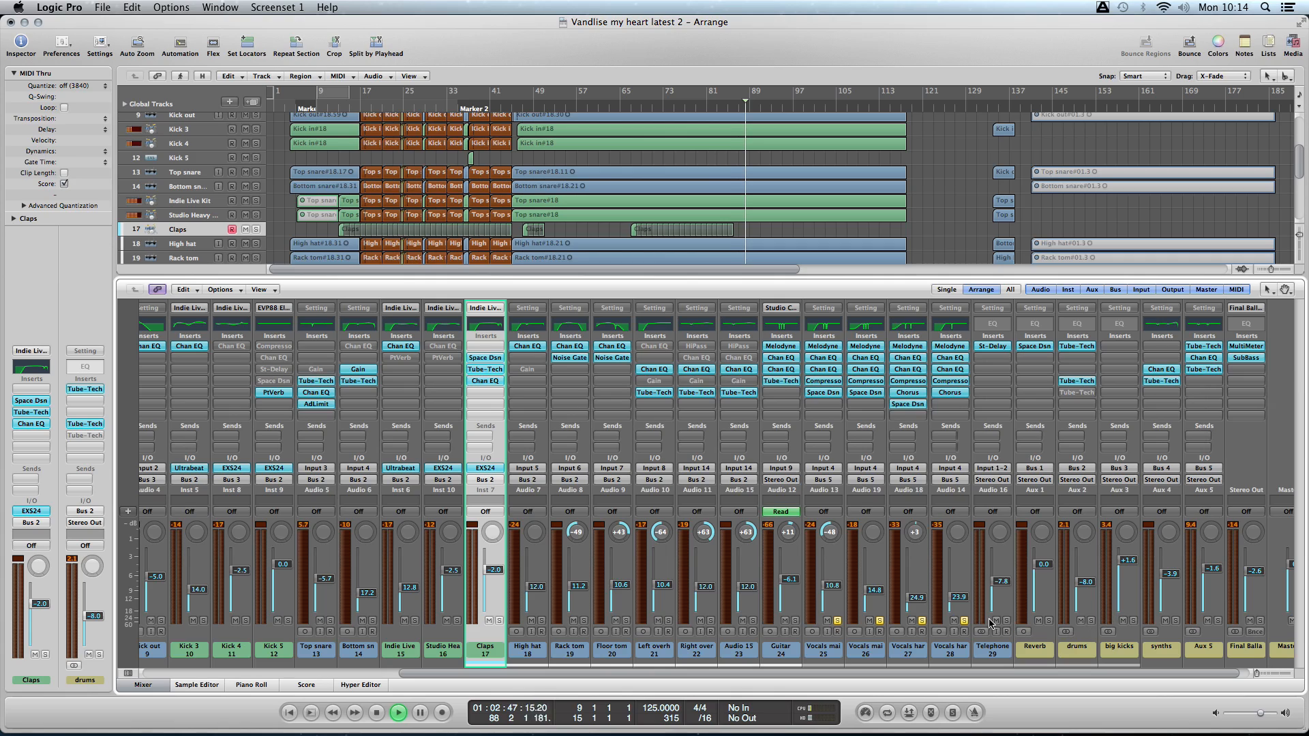
pyautogui.click(880, 622)
pyautogui.click(837, 621)
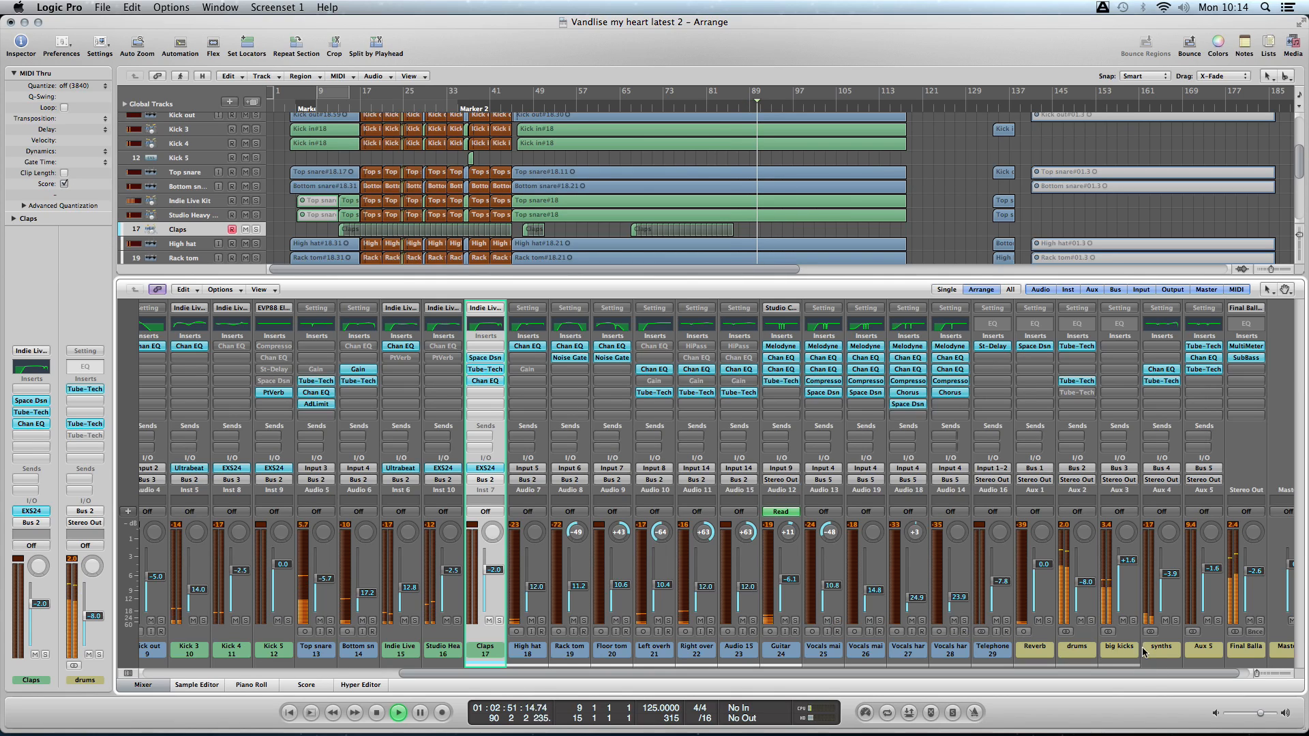
# - Solo the drums bus and the big kicks bus in turn to hear each group alone
pyautogui.click(1090, 622)
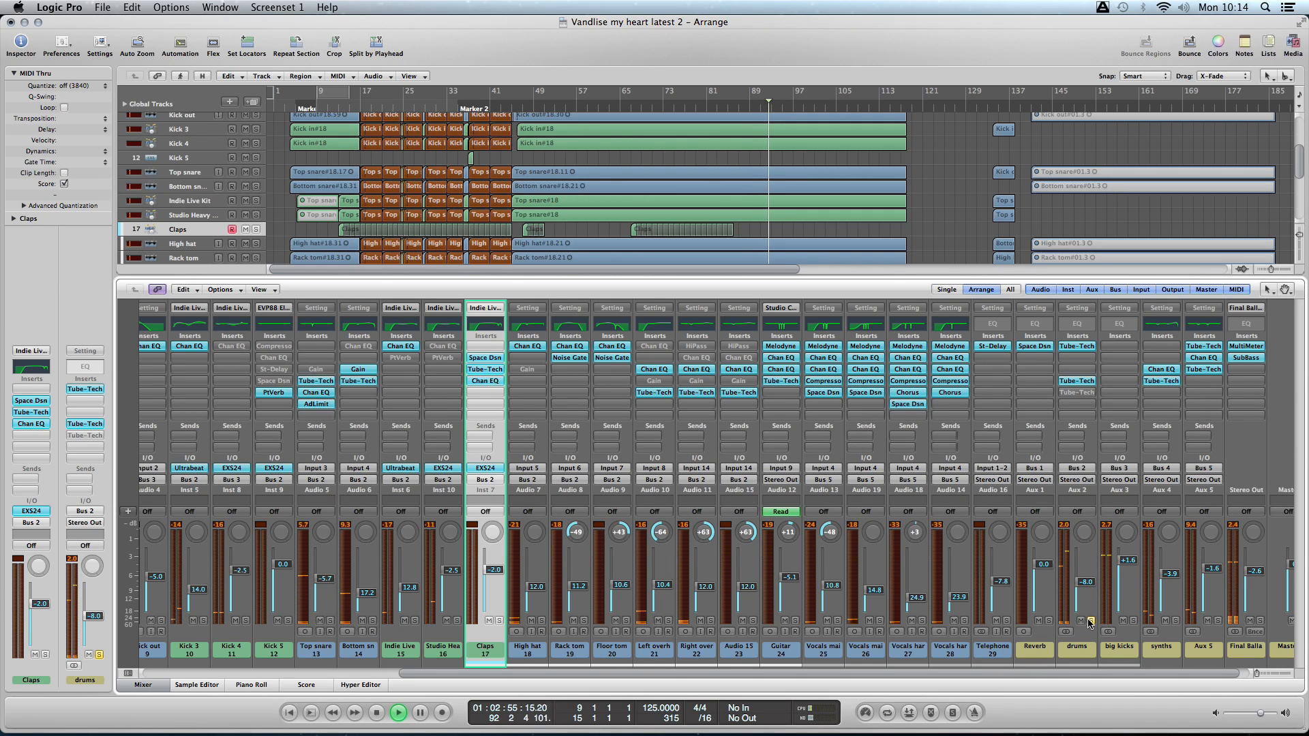
pyautogui.click(1090, 621)
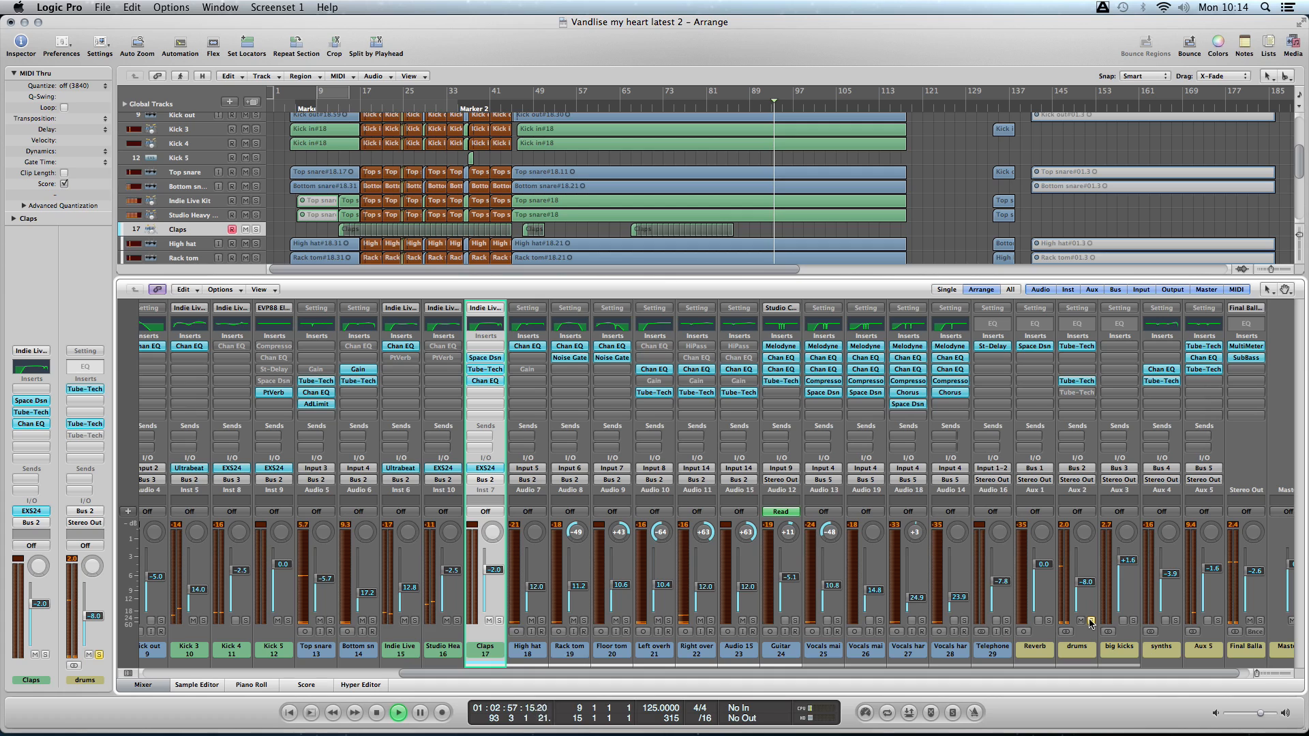
pyautogui.click(1135, 622)
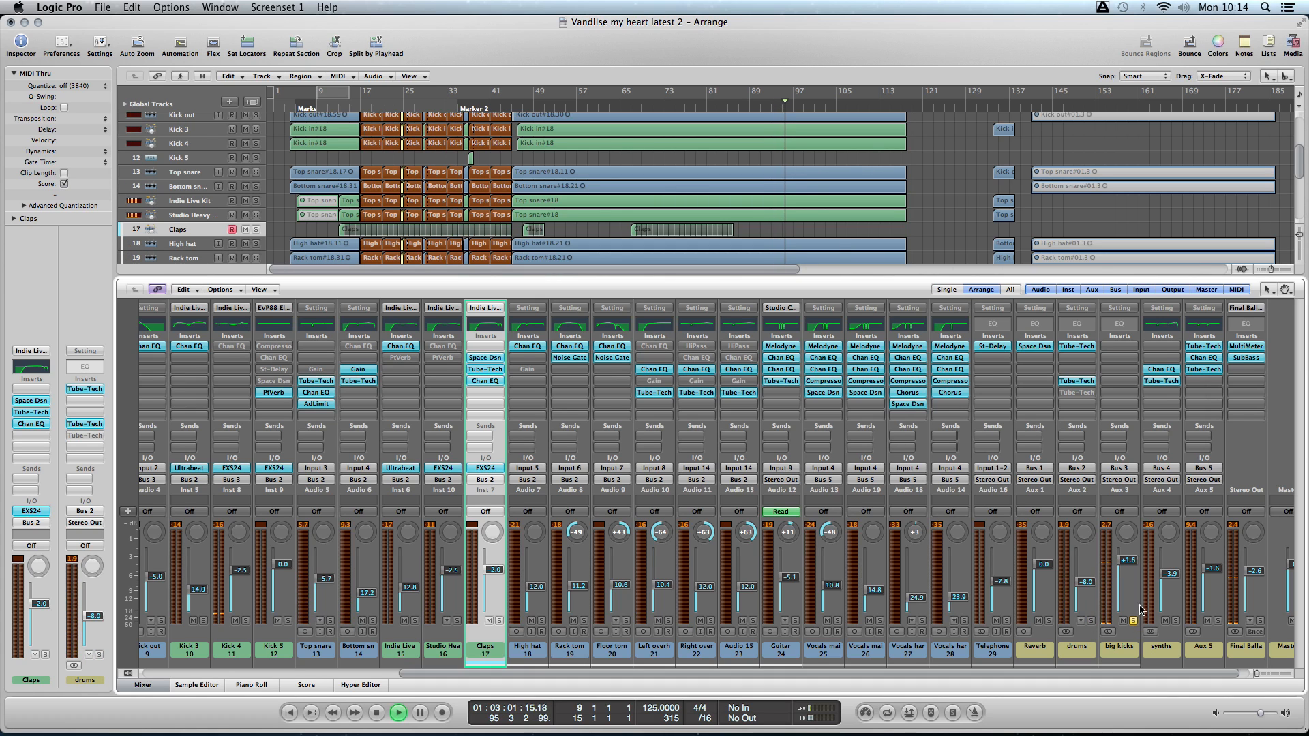
# - Check the Kick 4 channel against the soloed big kicks bus, and clear the bus solo
pyautogui.hscroll(-8, 955, 600)
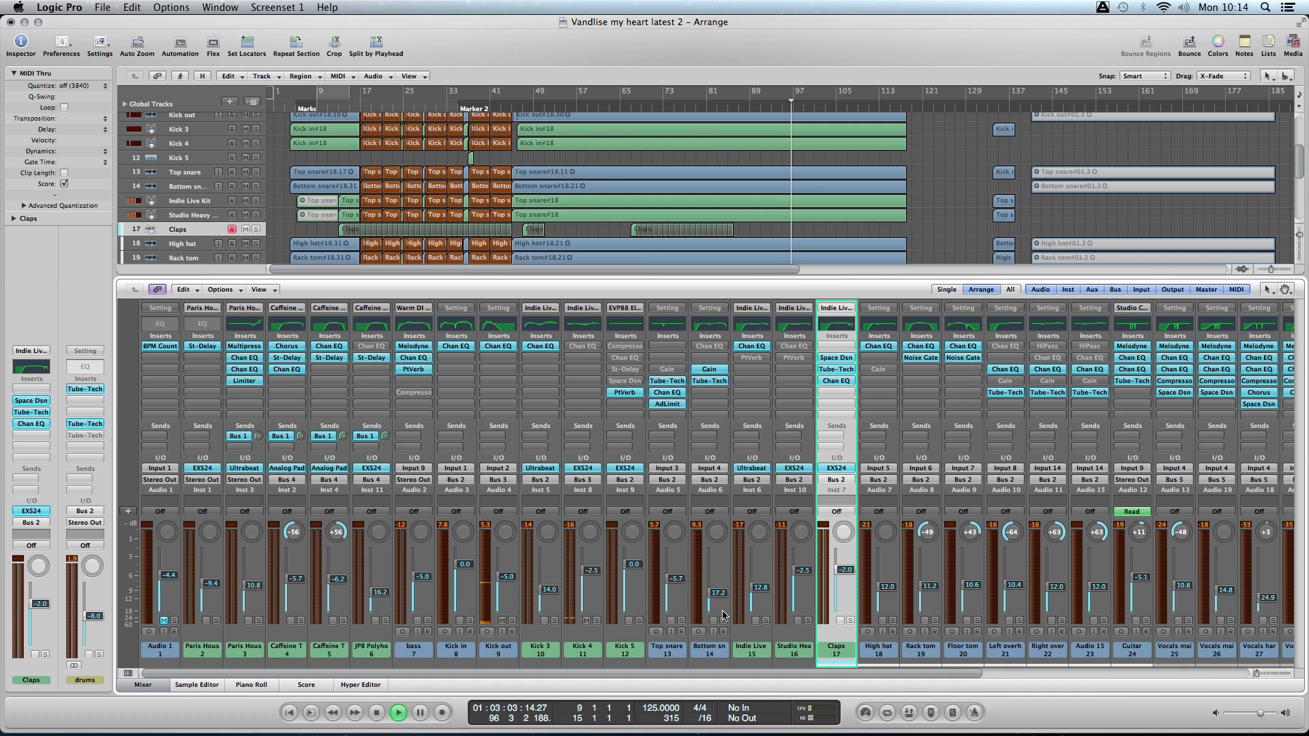
pyautogui.click(578, 626)
pyautogui.hscroll(8, 694, 547)
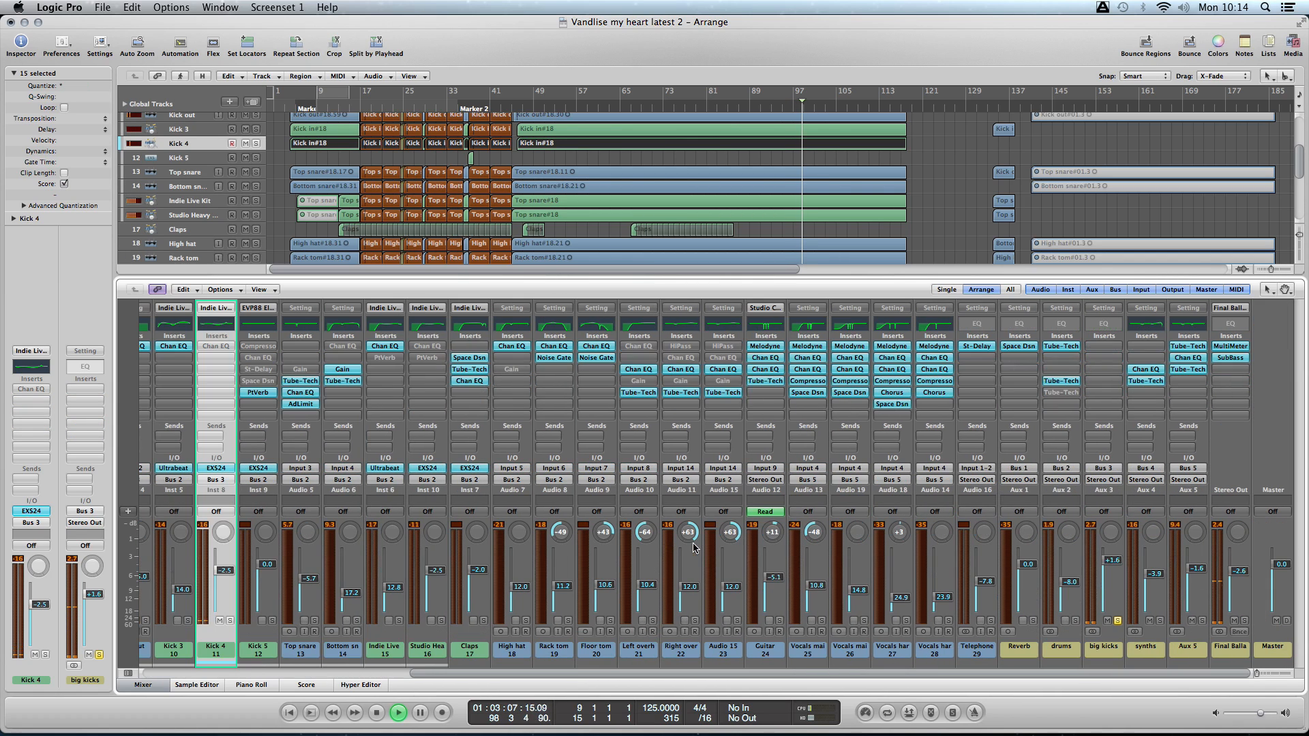
pyautogui.hscroll(-8, 1131, 518)
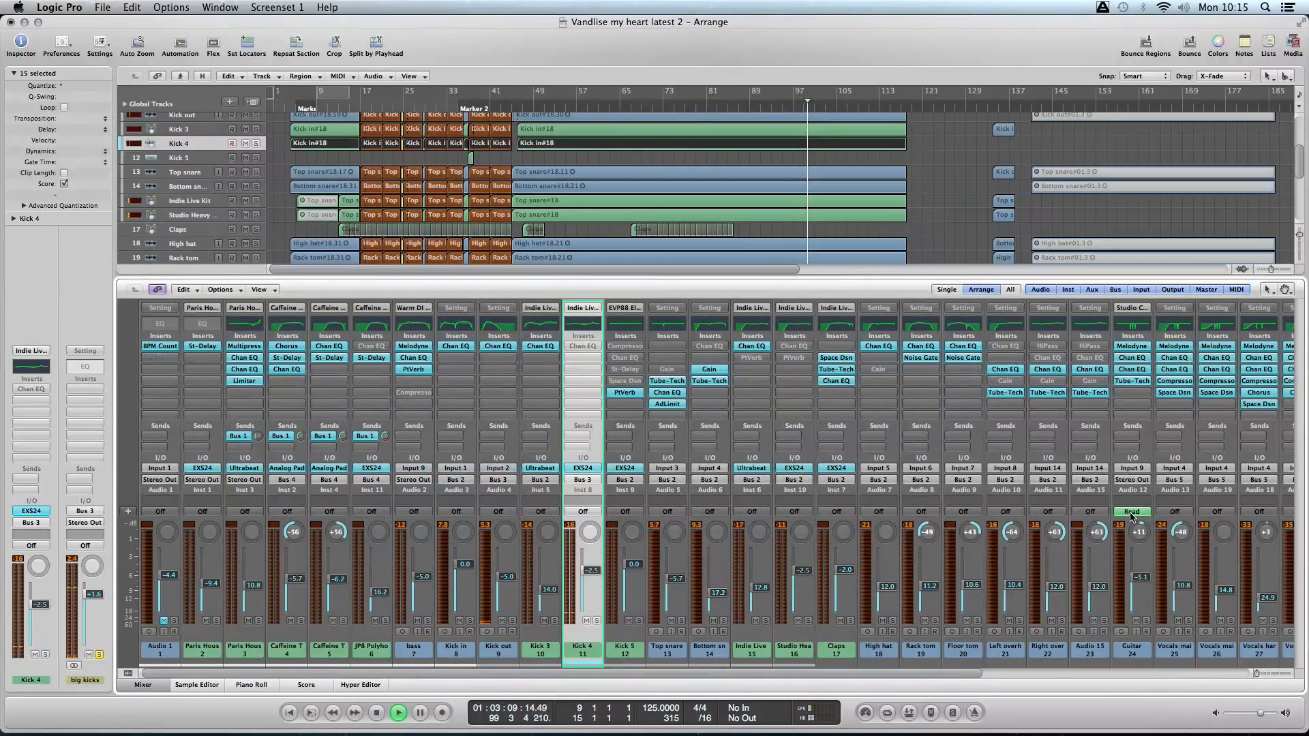
pyautogui.hscroll(8, 1131, 519)
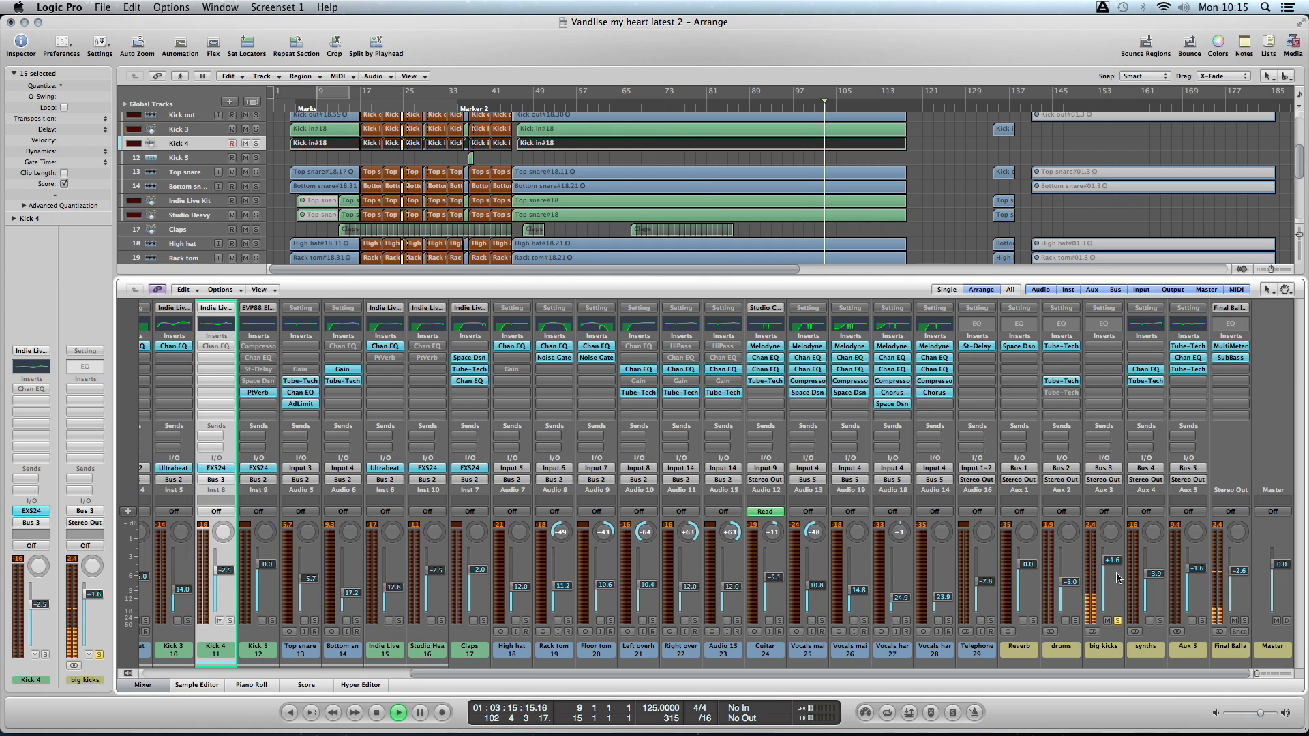
pyautogui.click(1117, 620)
# - Listen to the synths bus alone from about bar 42, clear its solo and inspect its Tube-Tech CL 1B compressor
pyautogui.click(1160, 621)
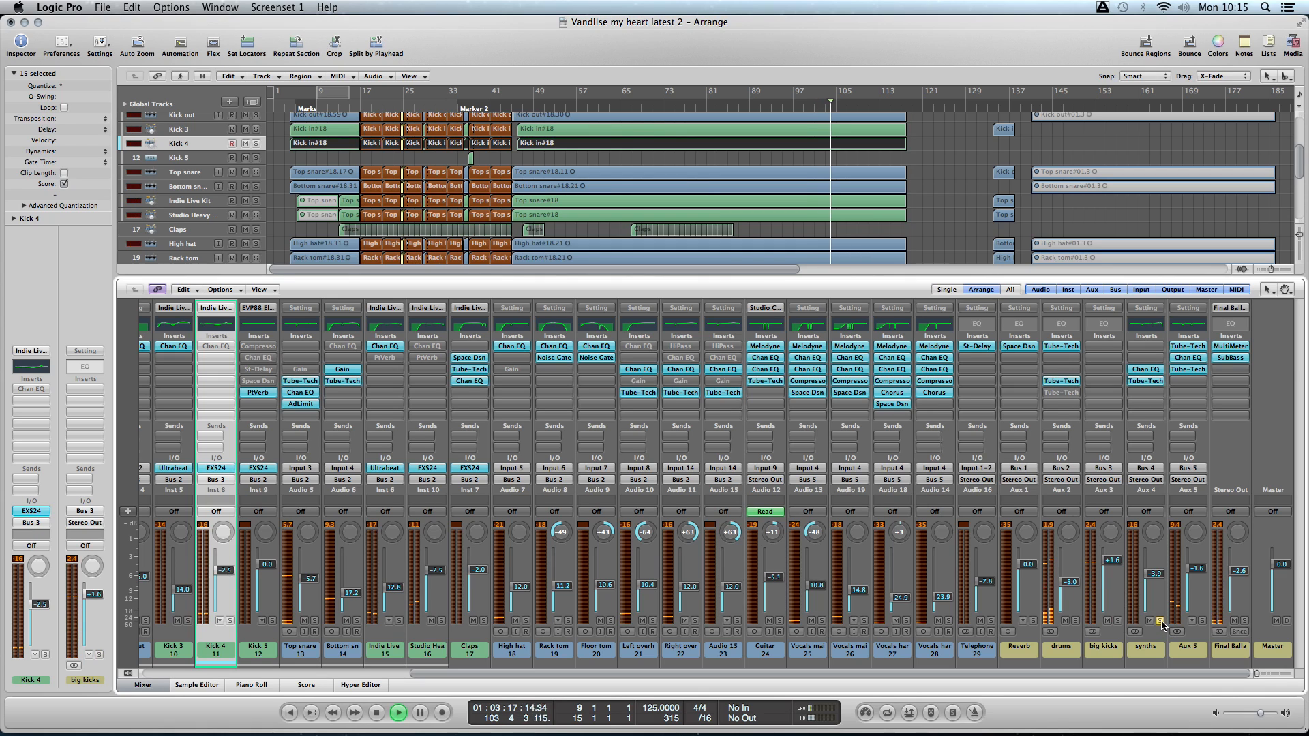
pyautogui.click(503, 103)
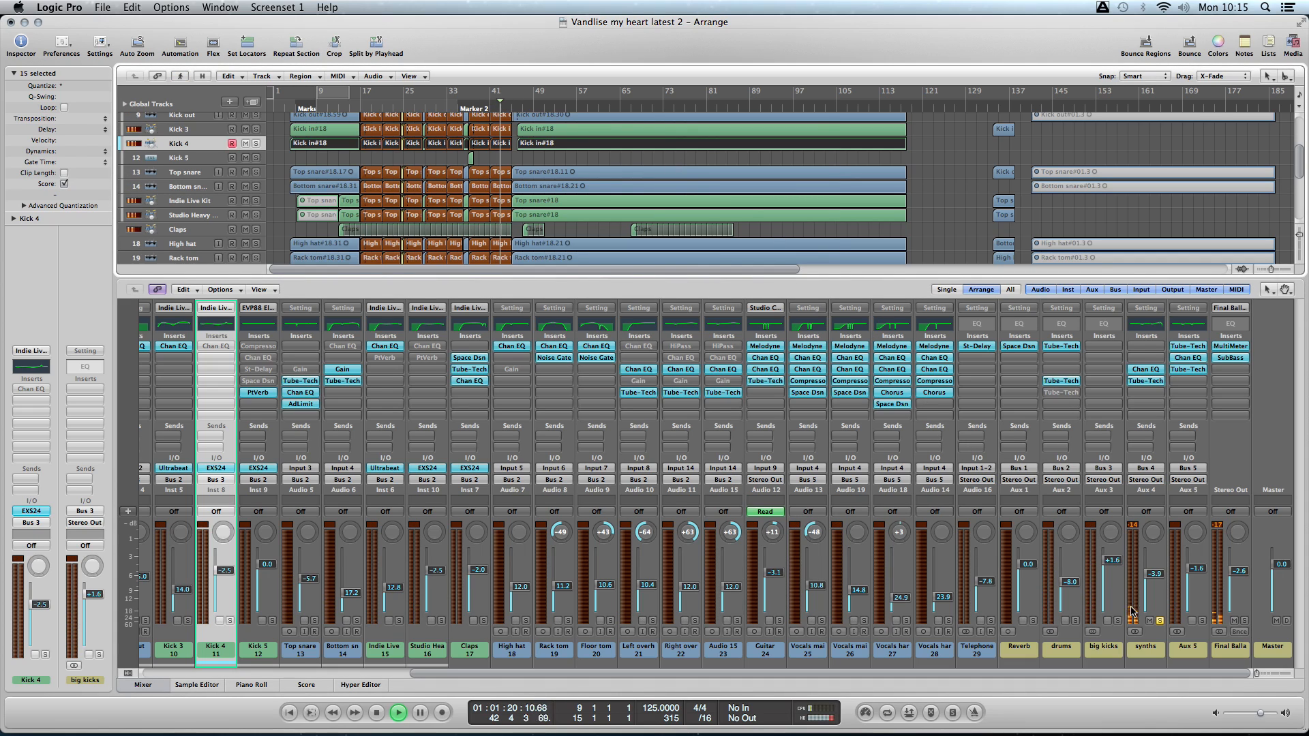
pyautogui.click(1160, 621)
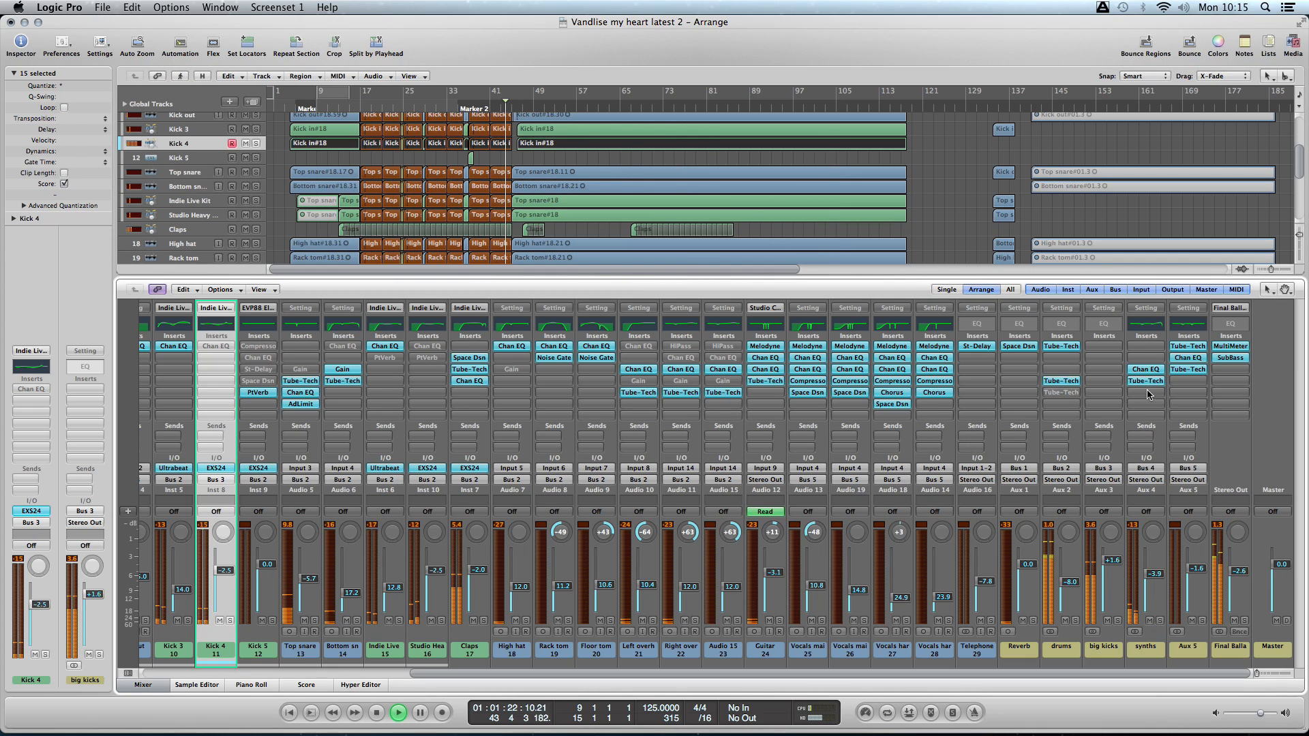
pyautogui.press('v')
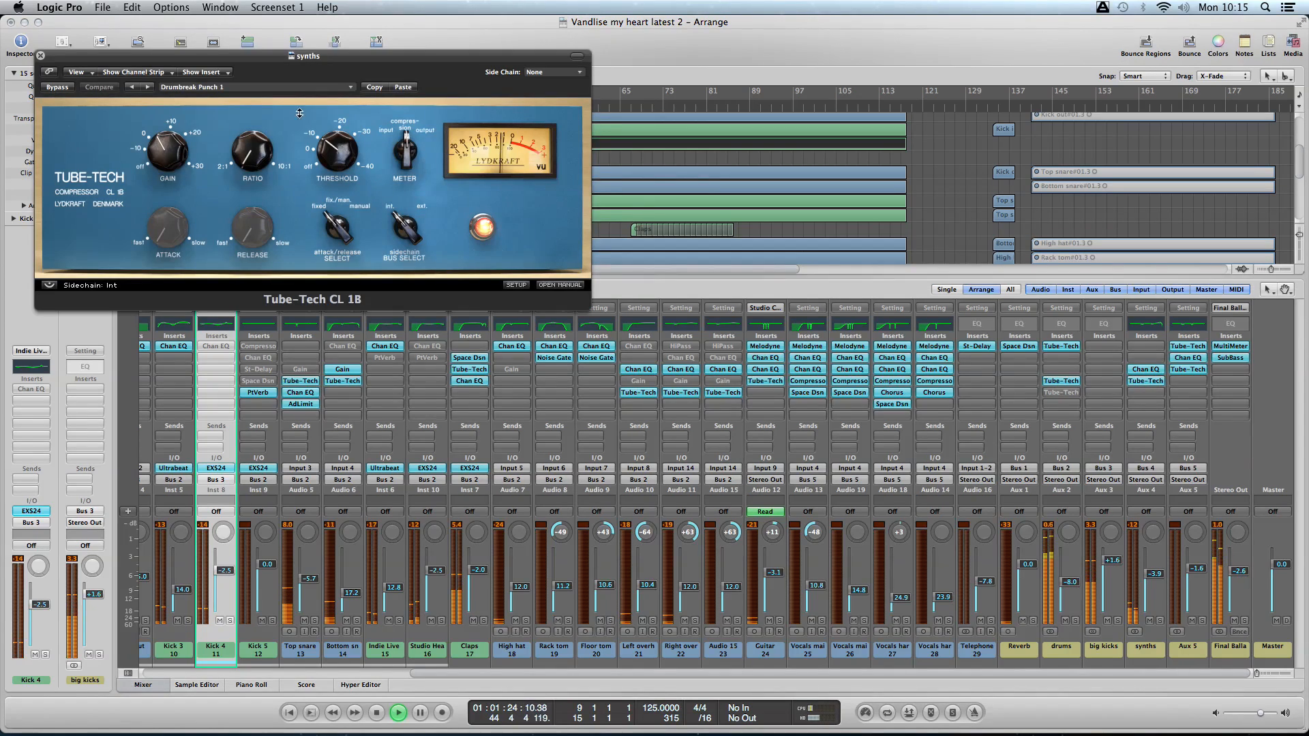
pyautogui.press('v')
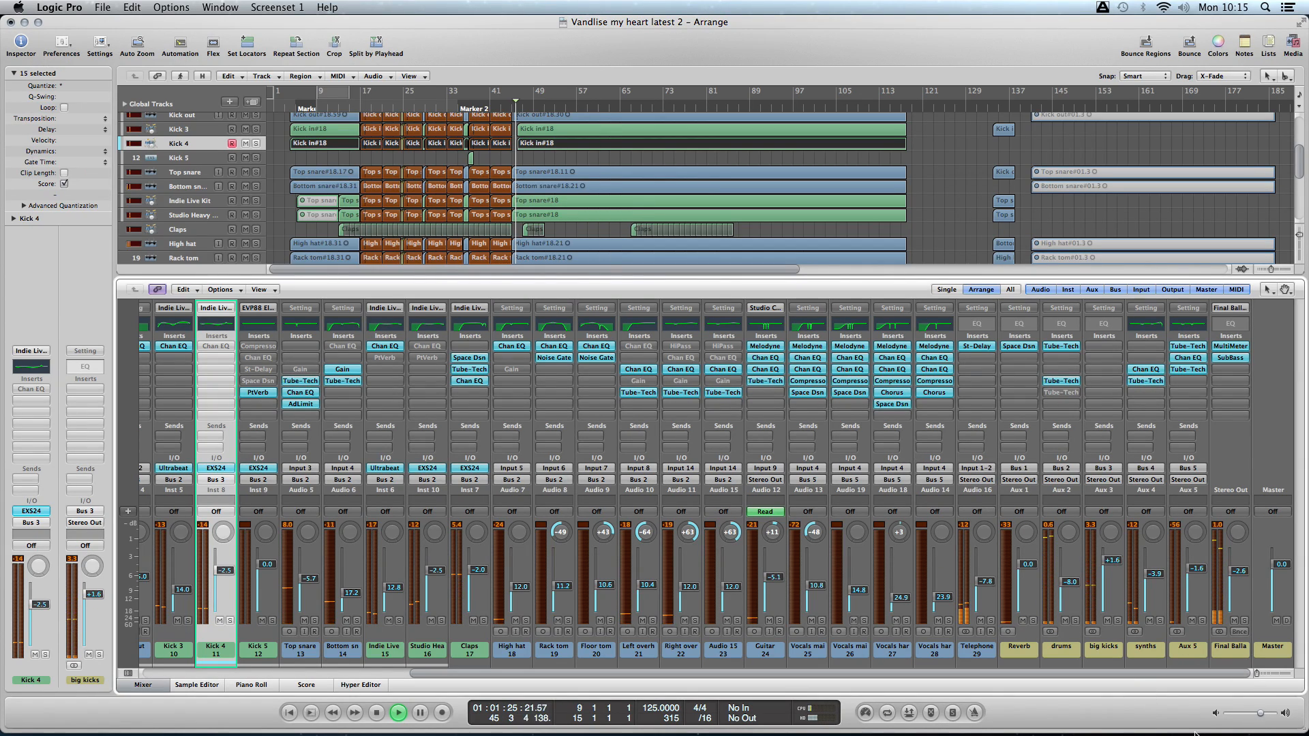
# - Solo the Aux 5 bus and move playback to about bar 60 to hear the vocals through it
pyautogui.click(1201, 621)
pyautogui.scroll(-5, 630, 116)
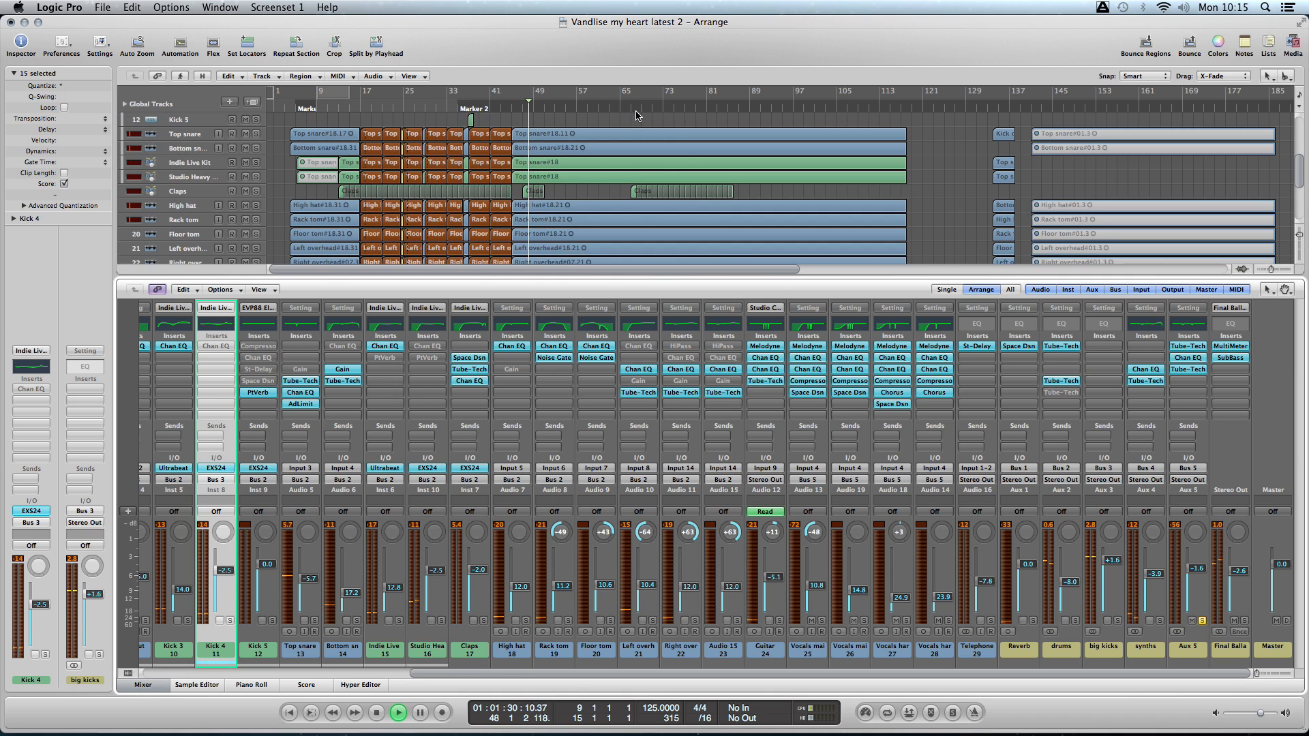
pyautogui.scroll(10, 638, 111)
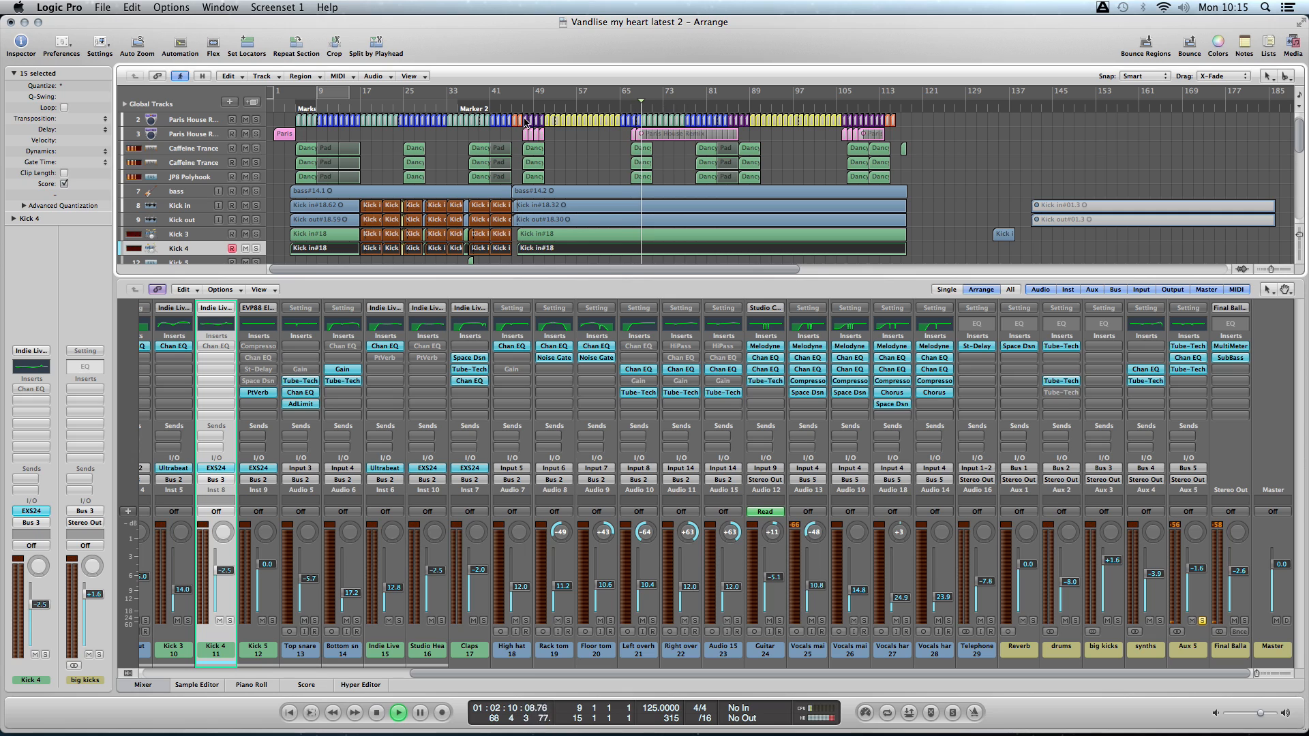
pyautogui.scroll(-2, 522, 134)
pyautogui.scroll(-8, 522, 134)
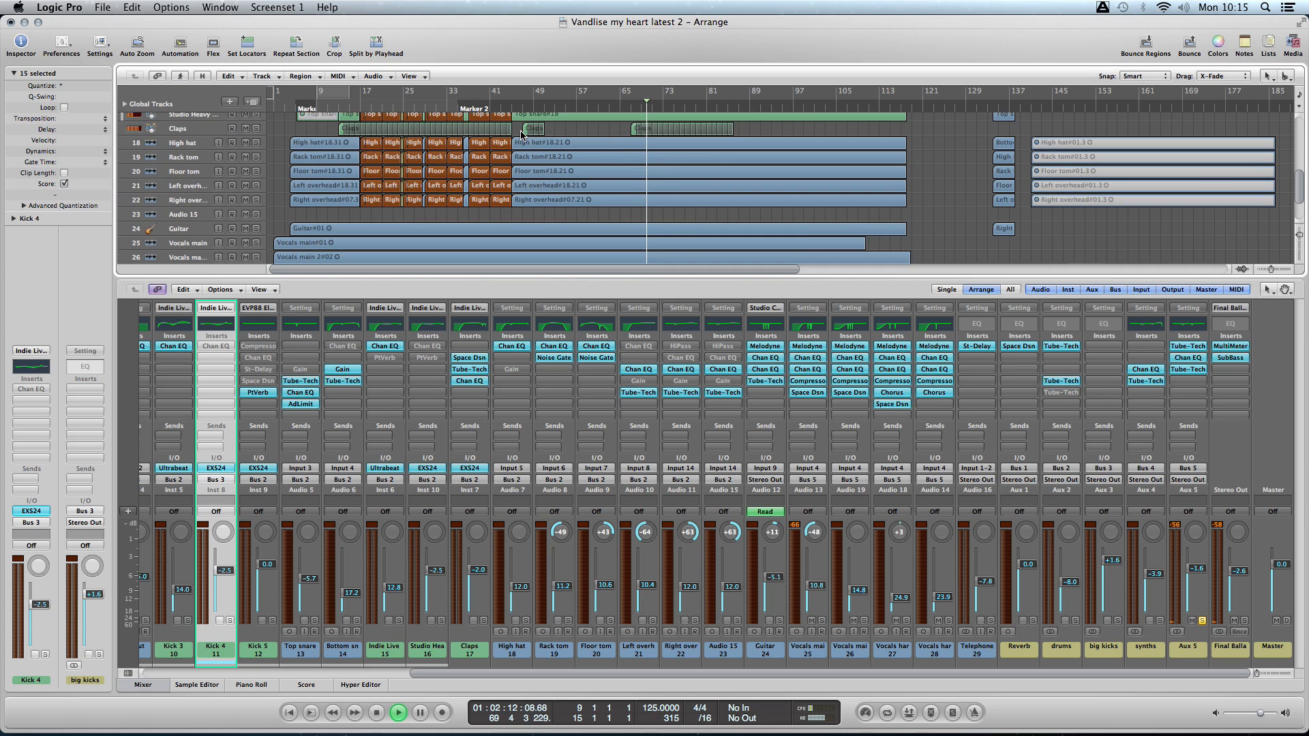
pyautogui.press('space')
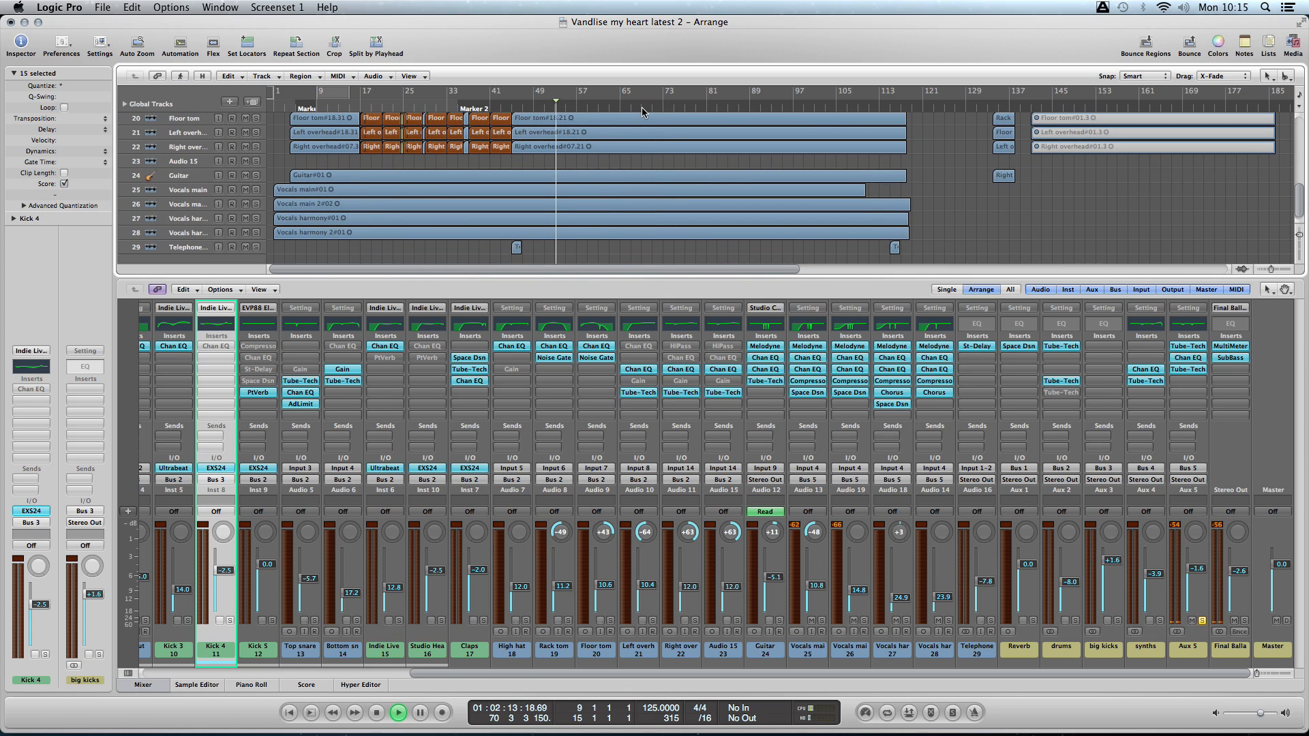
pyautogui.press('space')
pyautogui.click(576, 105)
pyautogui.click(596, 106)
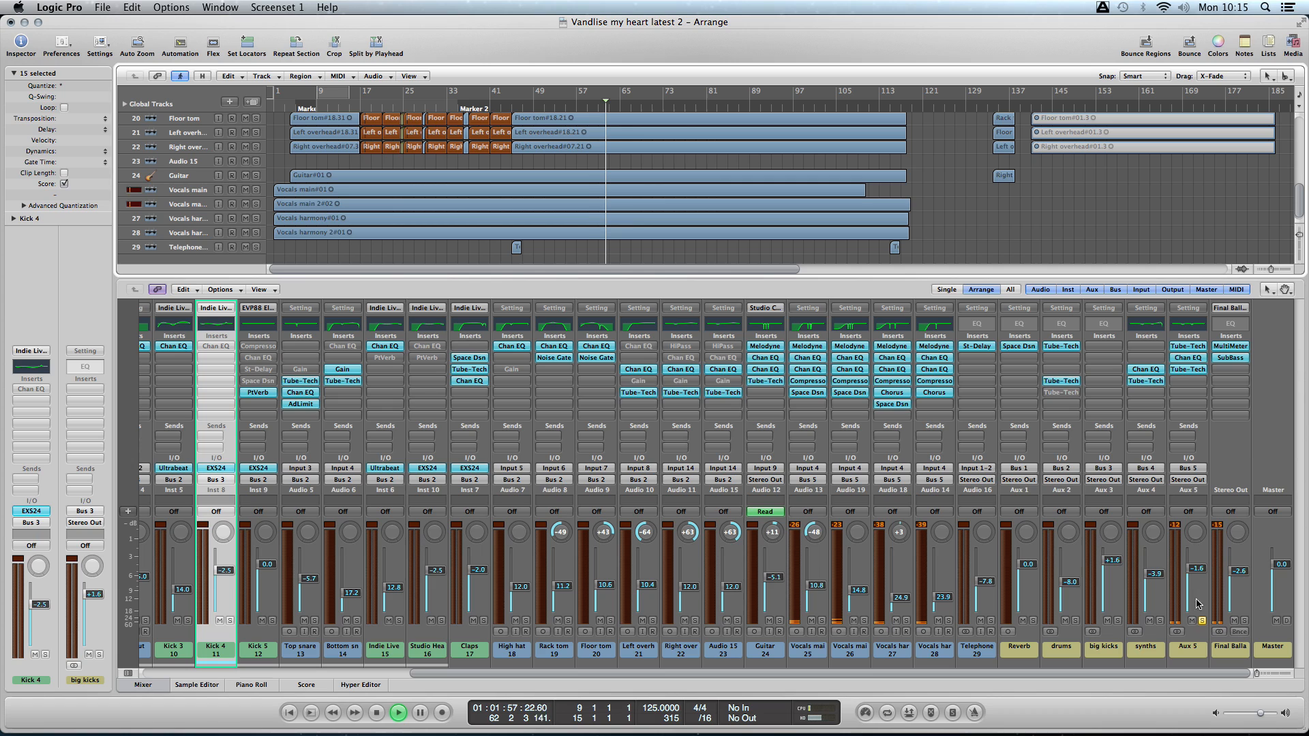
# - Inspect the Tube-Tech PE 1C, Channel EQ and Tube-Tech CL 1B inserts on Aux 5 in turn
pyautogui.click(1189, 347)
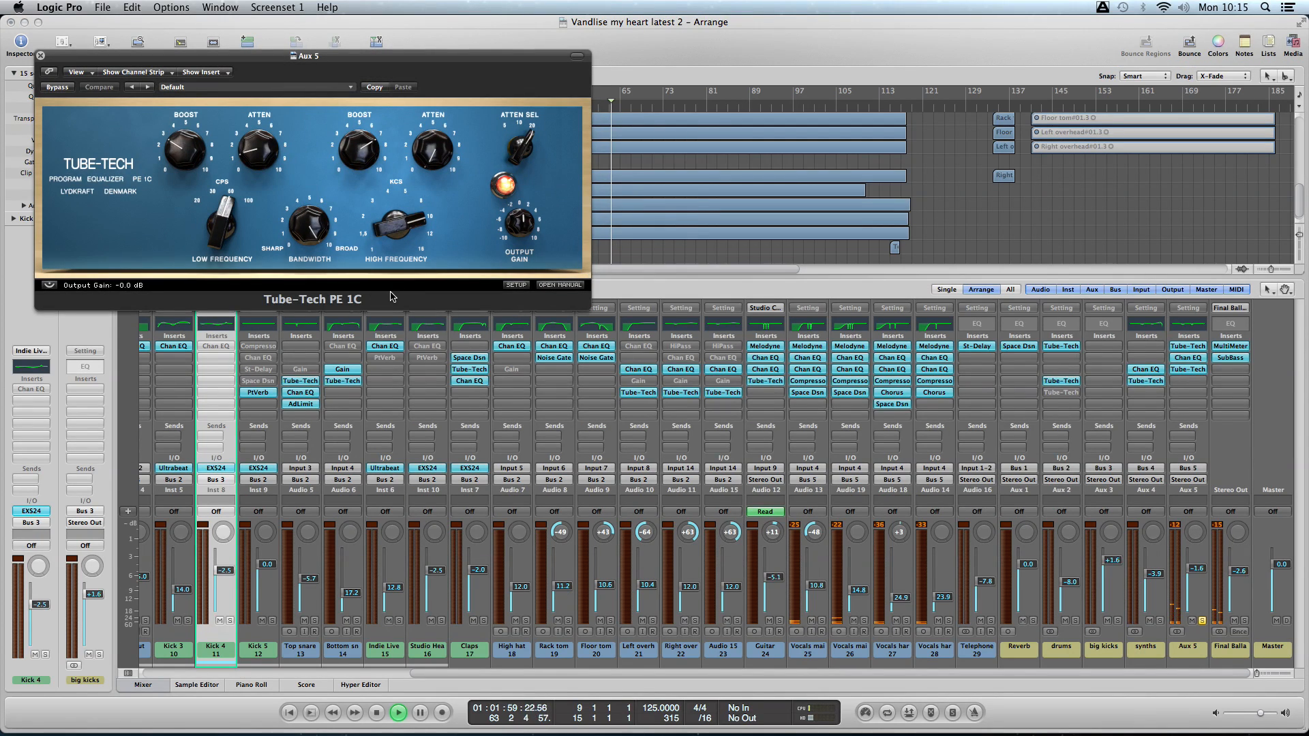
pyautogui.click(40, 55)
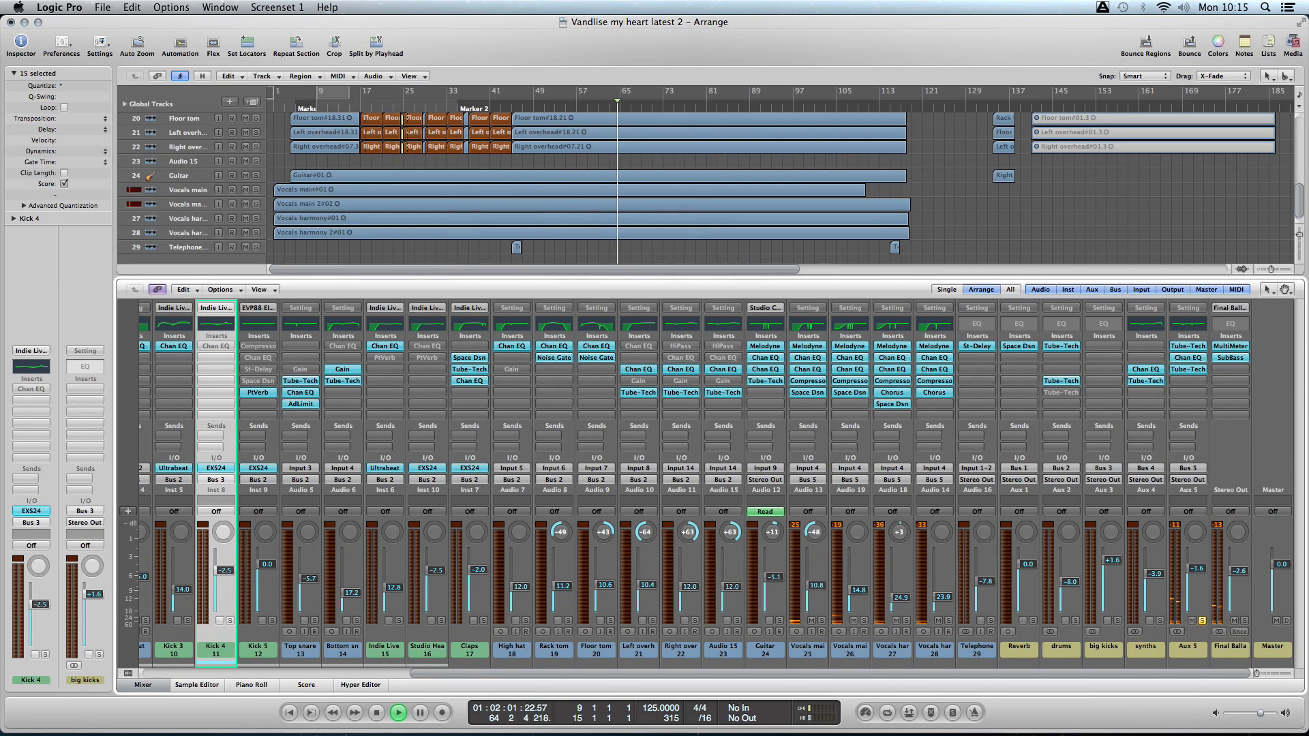
pyautogui.click(1194, 359)
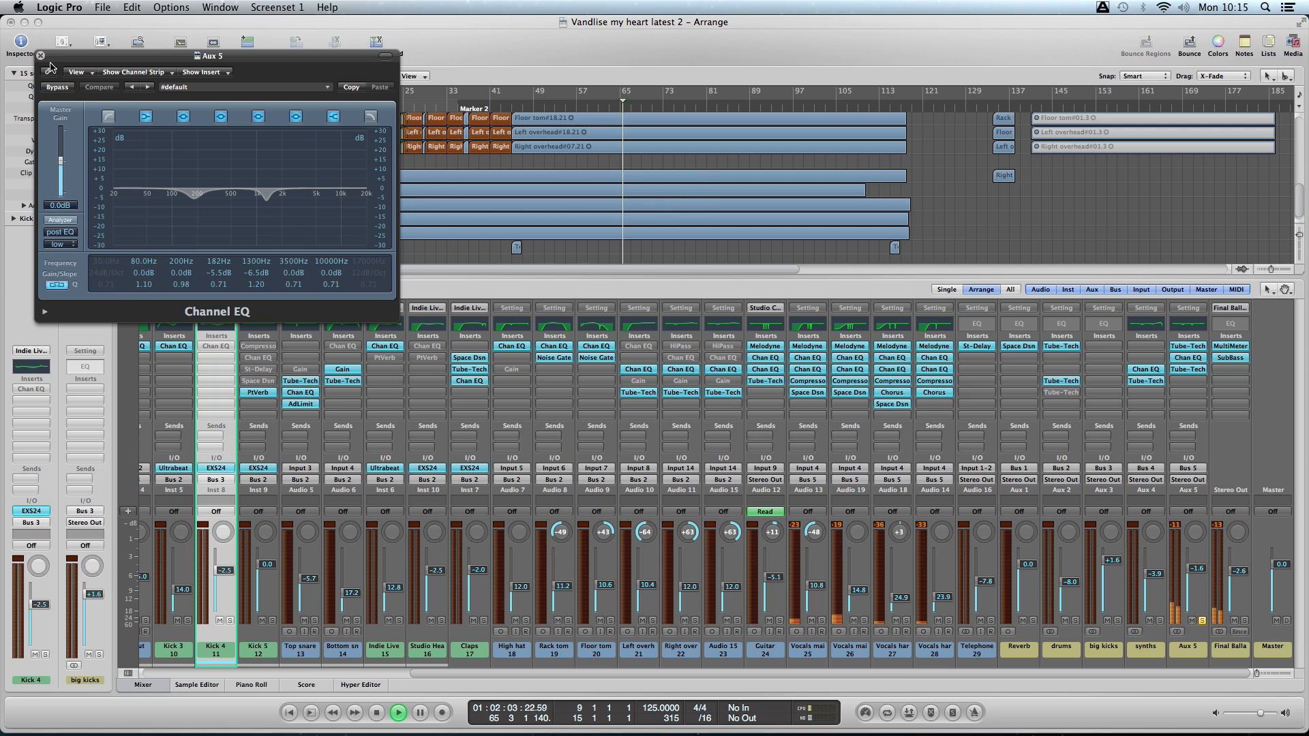
pyautogui.click(40, 55)
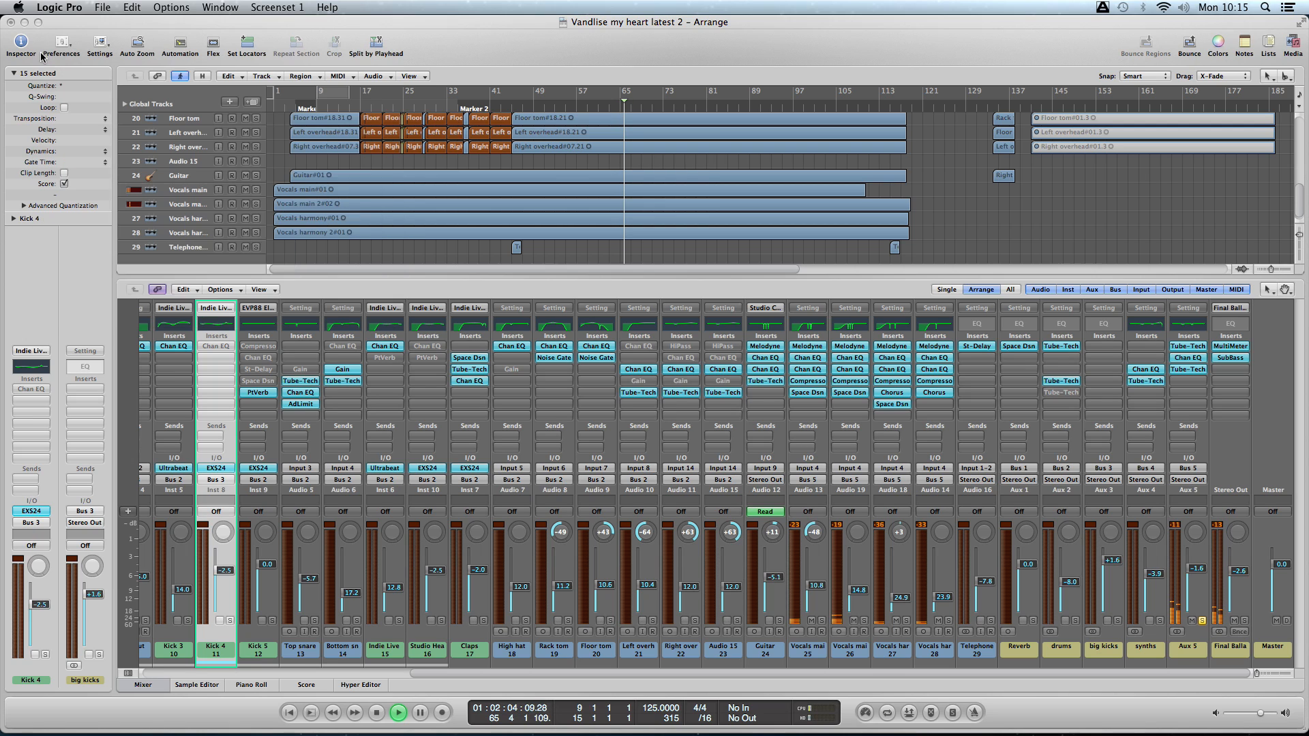
pyautogui.click(1187, 371)
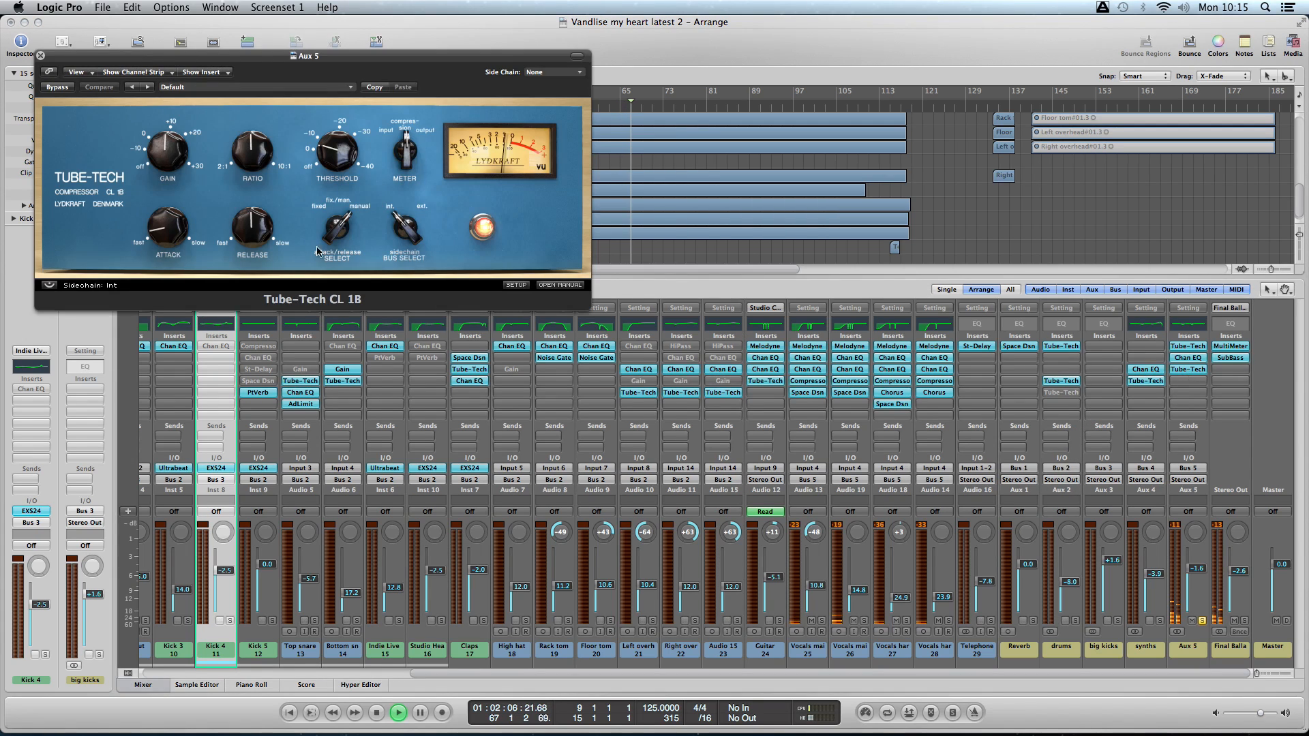
pyautogui.click(40, 55)
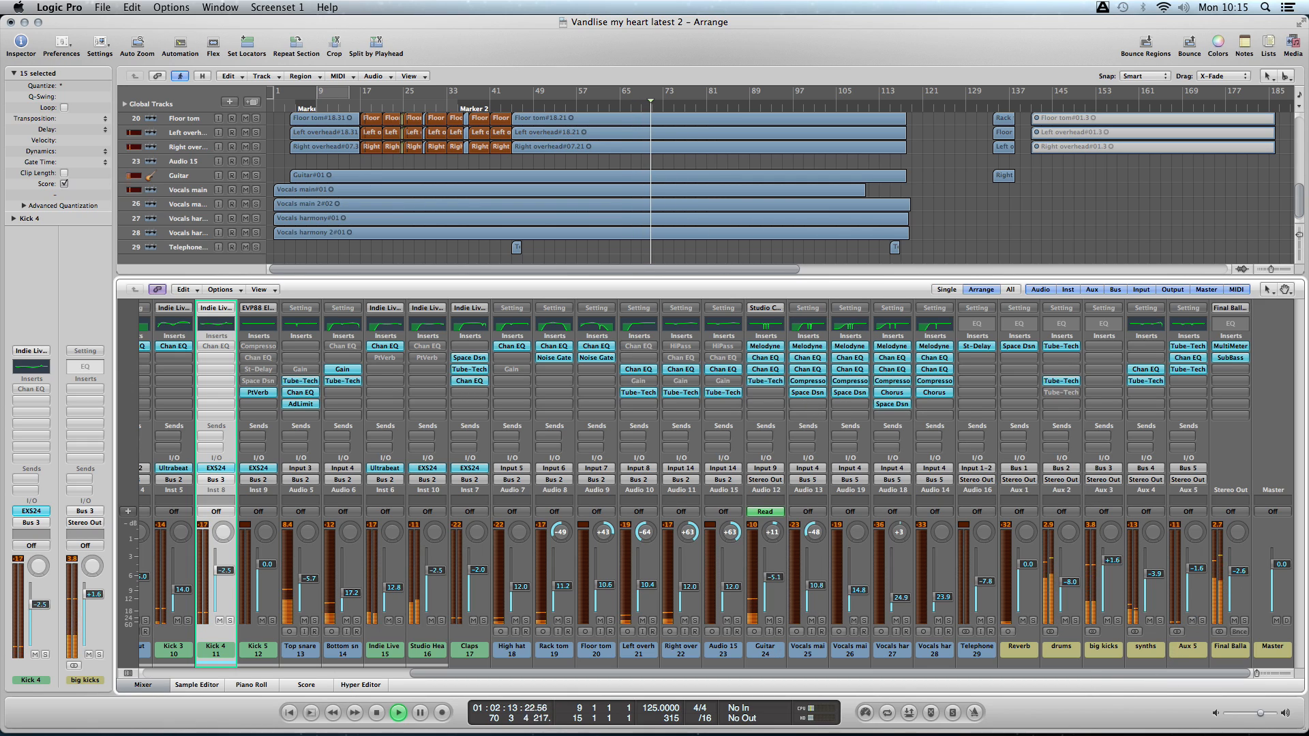
# - Restart playback from the beginning with the Rack tom channel soloed, and move the playhead to about bar 38
pyautogui.press('space')
pyautogui.press('Return')
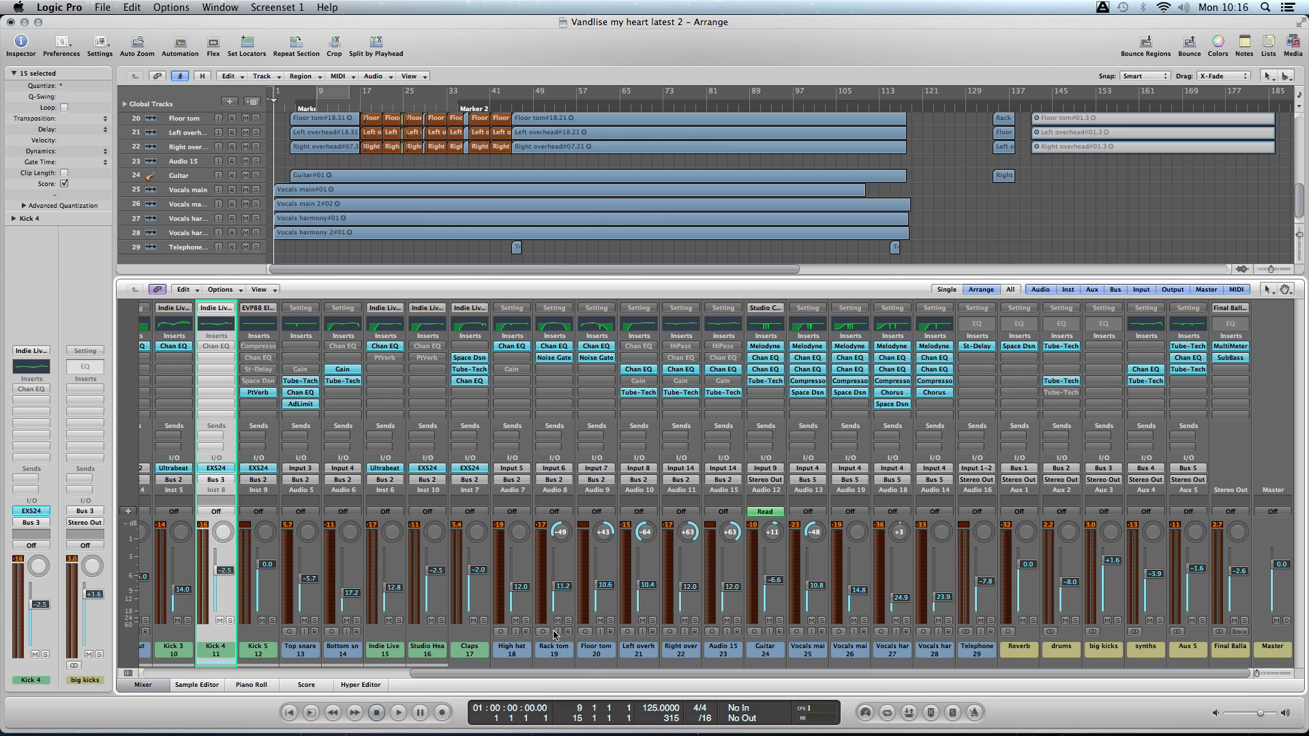
pyautogui.press('space')
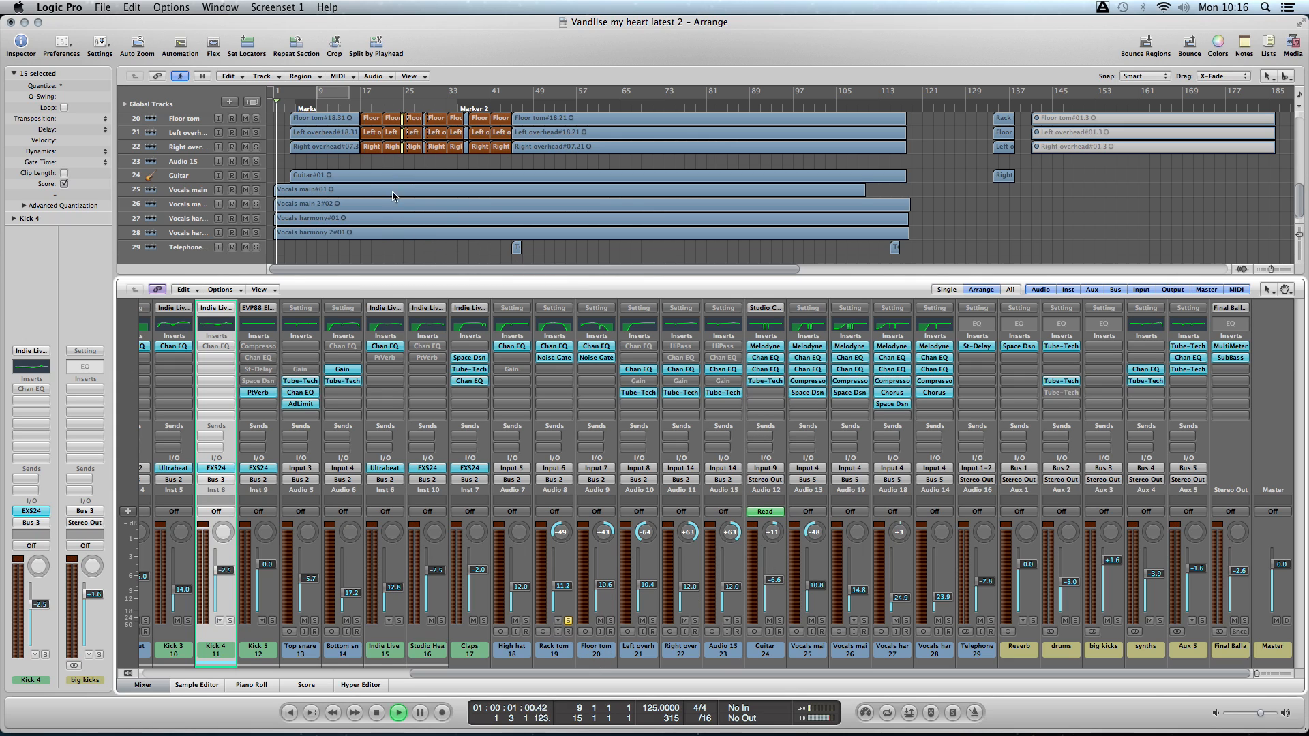
pyautogui.click(371, 106)
pyautogui.click(458, 107)
pyautogui.click(479, 107)
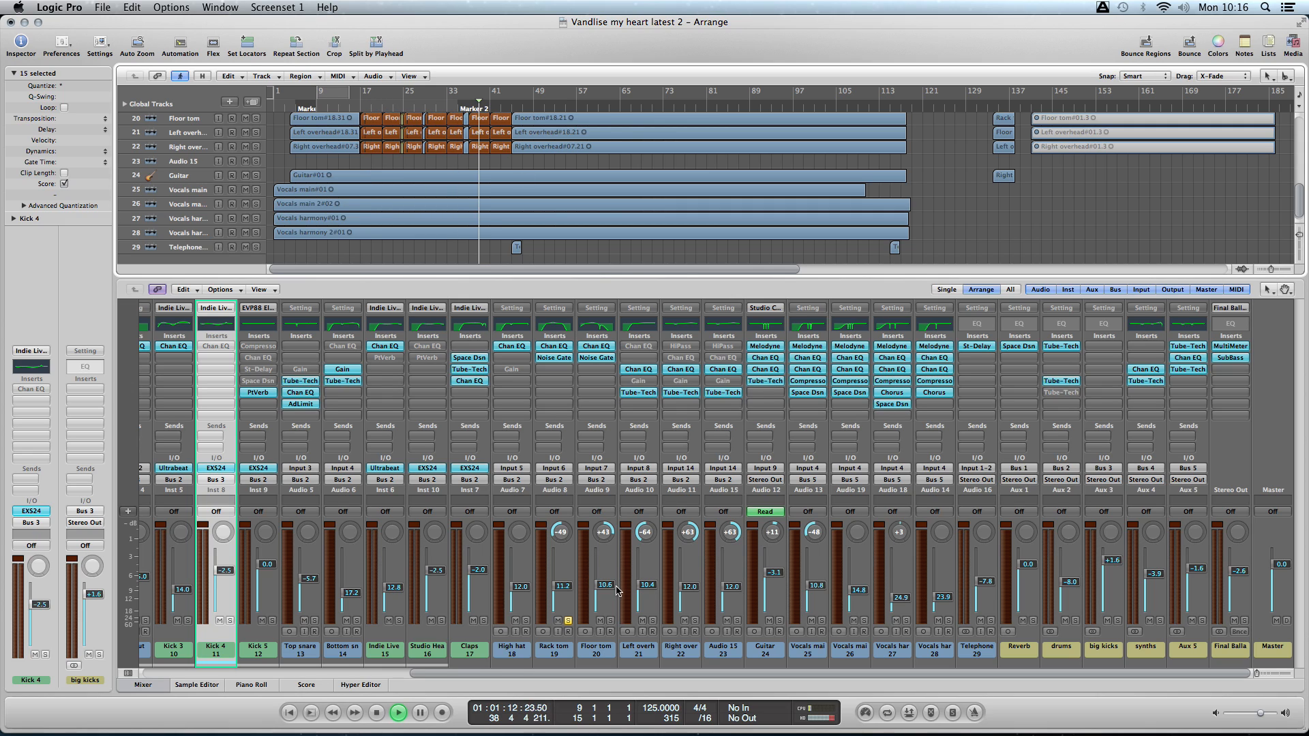
# - Check the effect of the Rack tom's Noise Gate by bypassing it, and move playback to about bar 77
pyautogui.keyDown('alt'); pyautogui.click(562, 359); pyautogui.keyUp('alt')
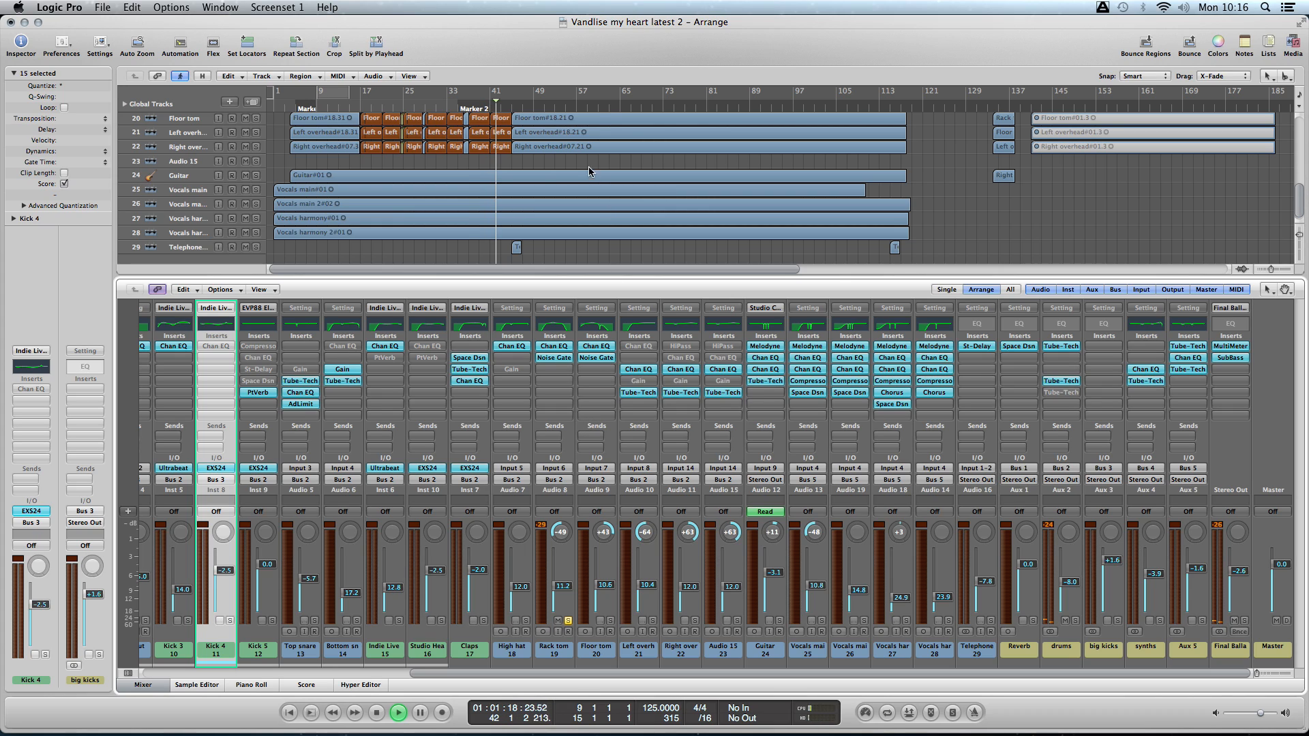
pyautogui.click(596, 106)
pyautogui.click(623, 104)
pyautogui.click(690, 106)
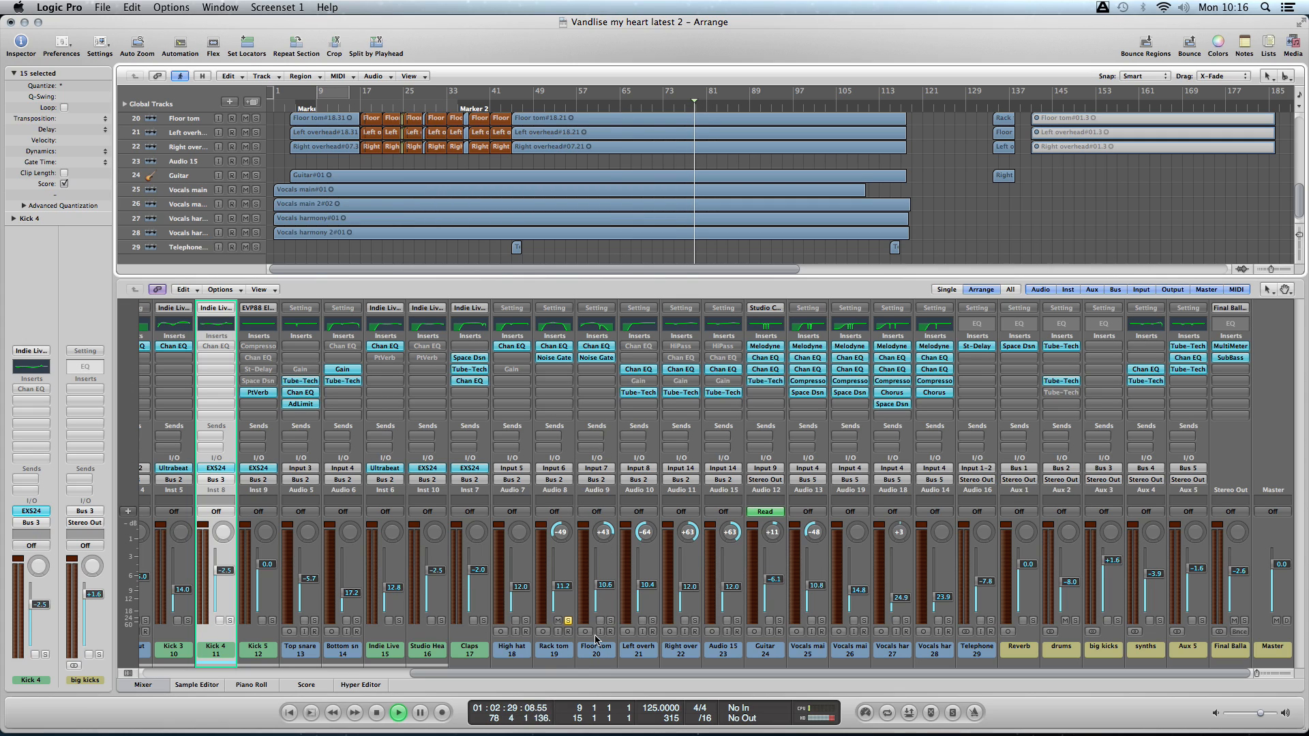
# - Solo the Floor tom instead of the Rack tom, compare it with its Noise Gate bypassed and active, and return to the beginning
pyautogui.click(610, 621)
pyautogui.click(570, 621)
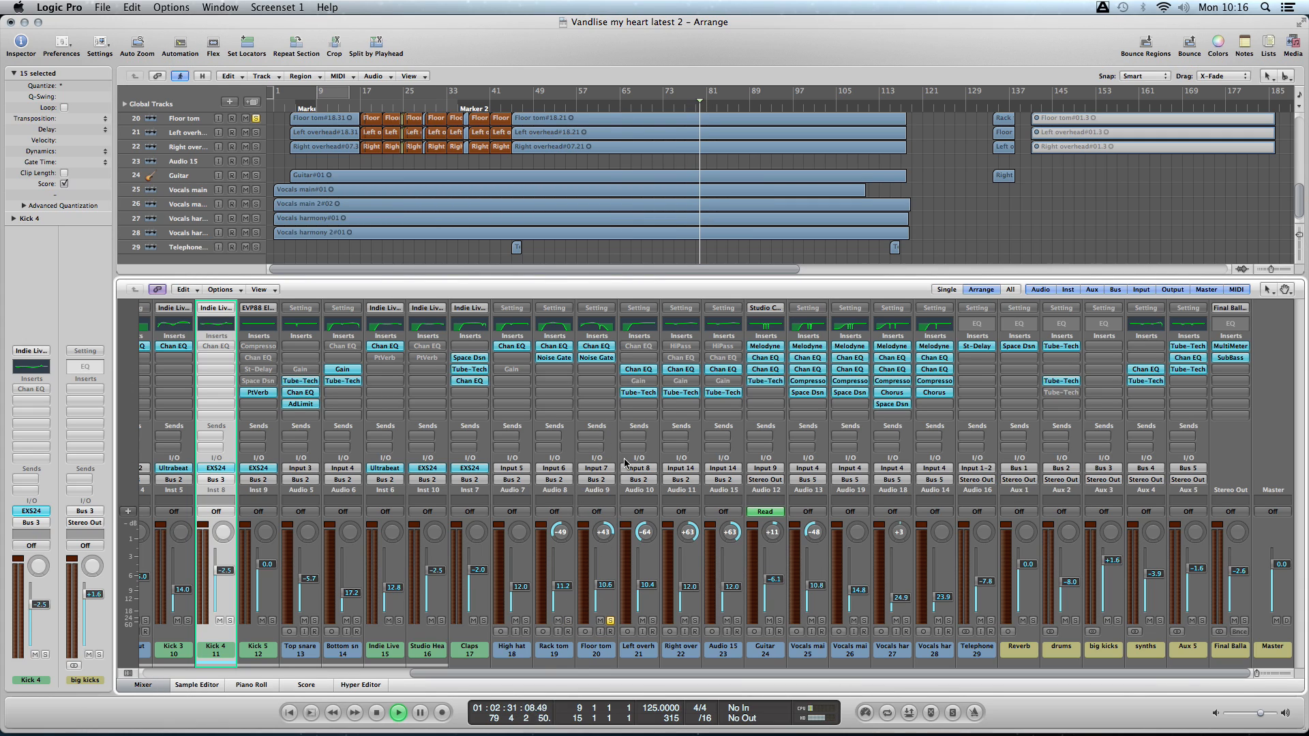
pyautogui.keyDown('alt'); pyautogui.click(597, 358); pyautogui.keyUp('alt')
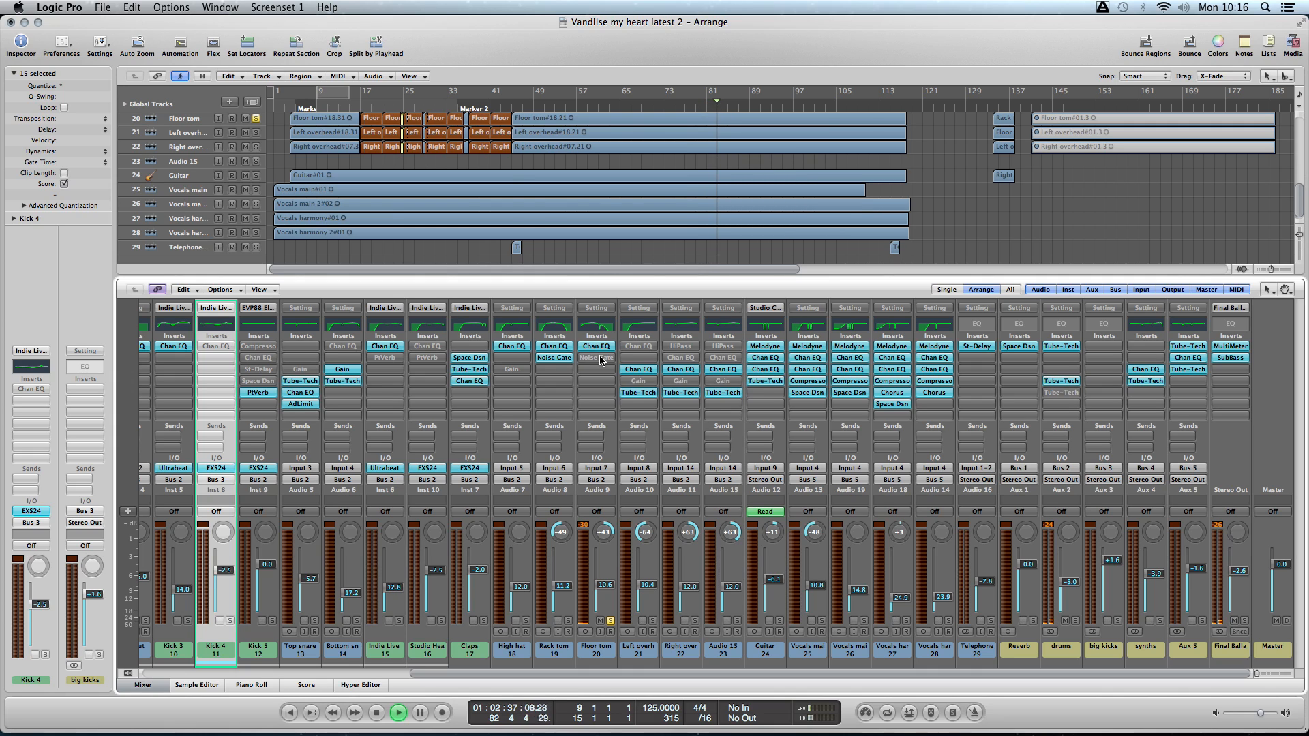
pyautogui.keyDown('alt'); pyautogui.click(600, 359); pyautogui.keyUp('alt')
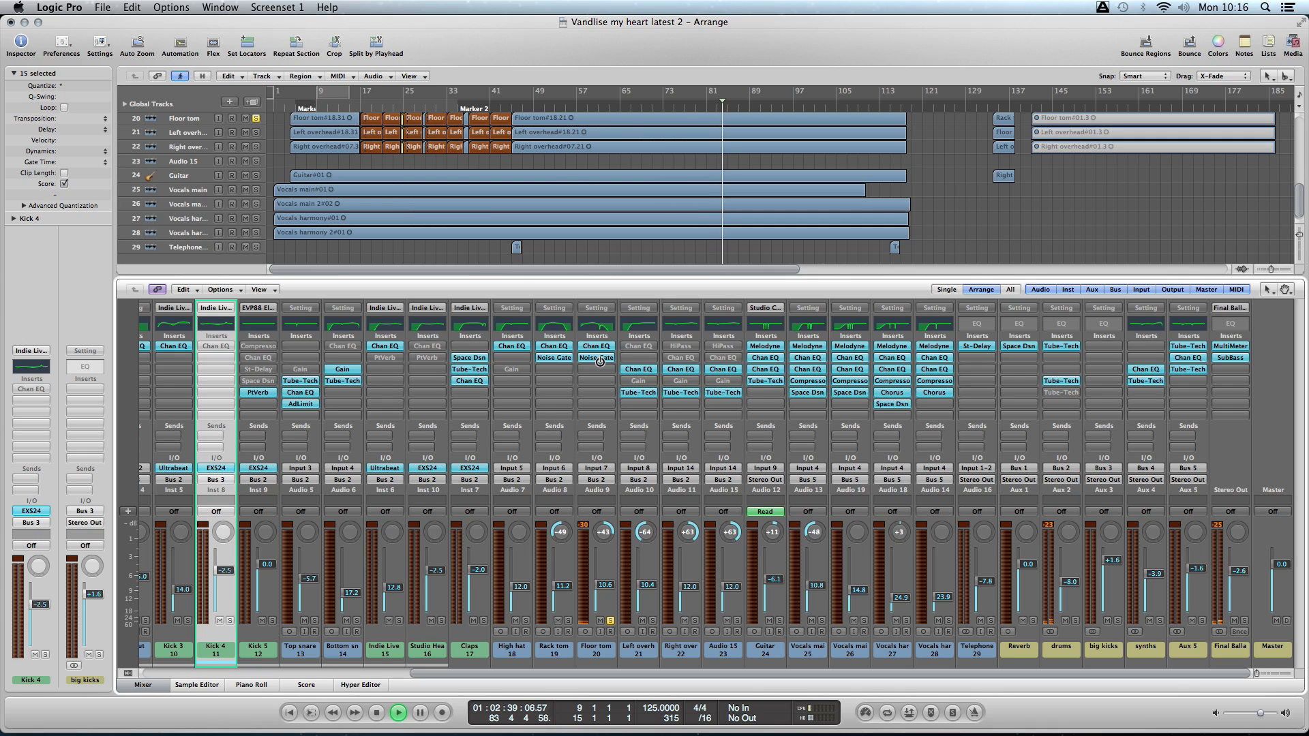
pyautogui.press('space')
pyautogui.press('Return')
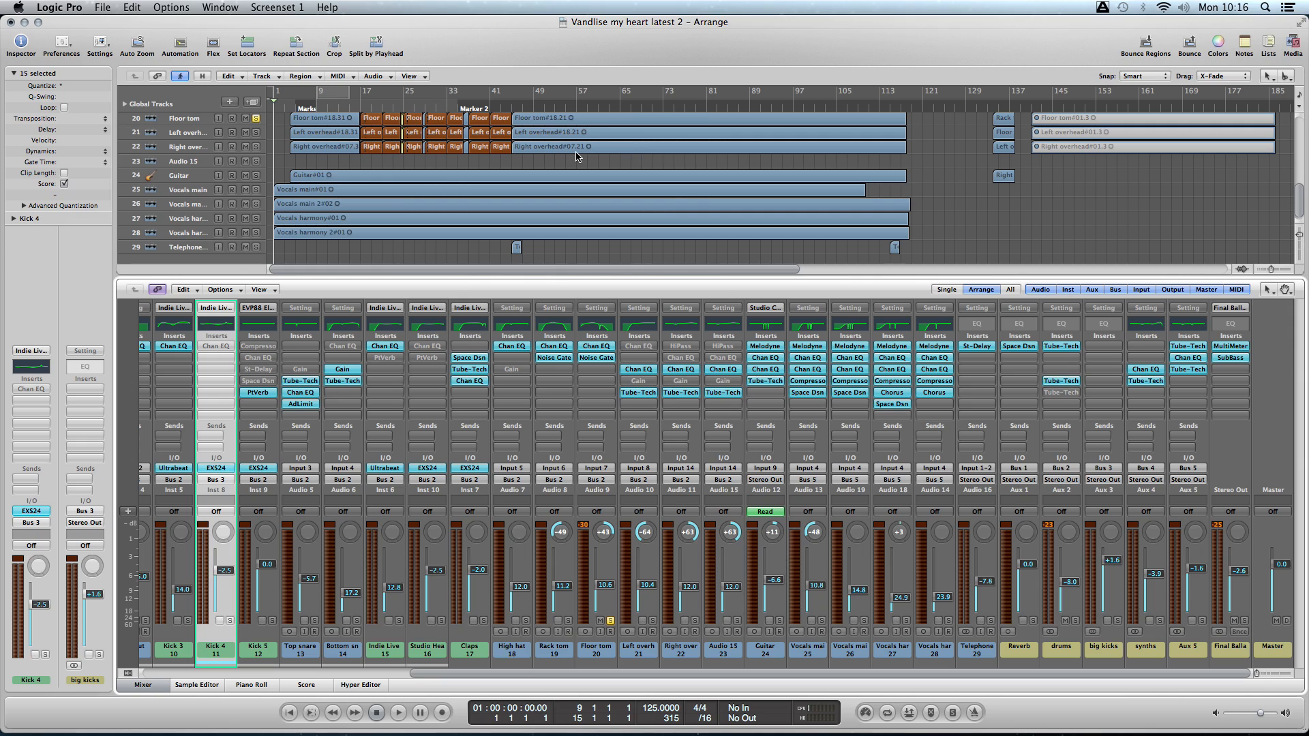
# - Listen to the full mix from about bar 42 with the Floor tom's solo cleared, and return to the song's beginning
pyautogui.scroll(-1, 692, 184)
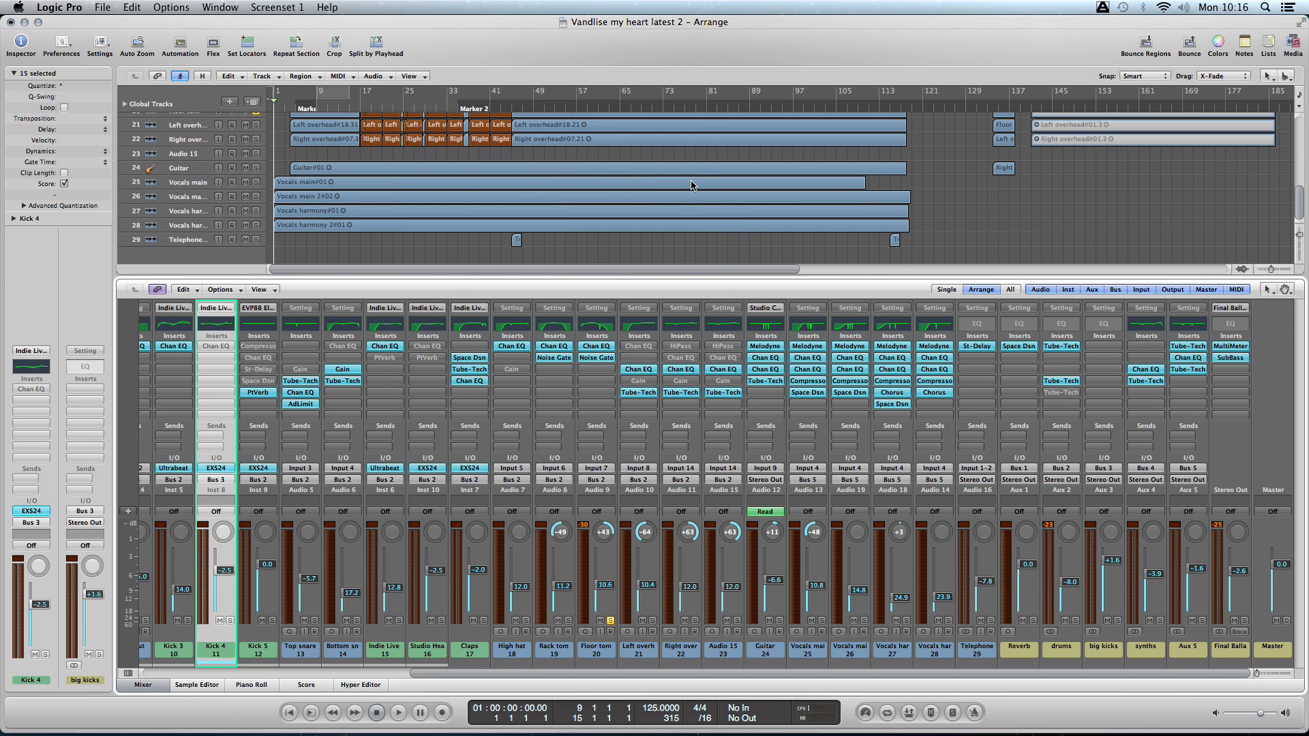
pyautogui.scroll(4, 692, 184)
pyautogui.click(502, 103)
pyautogui.press('space')
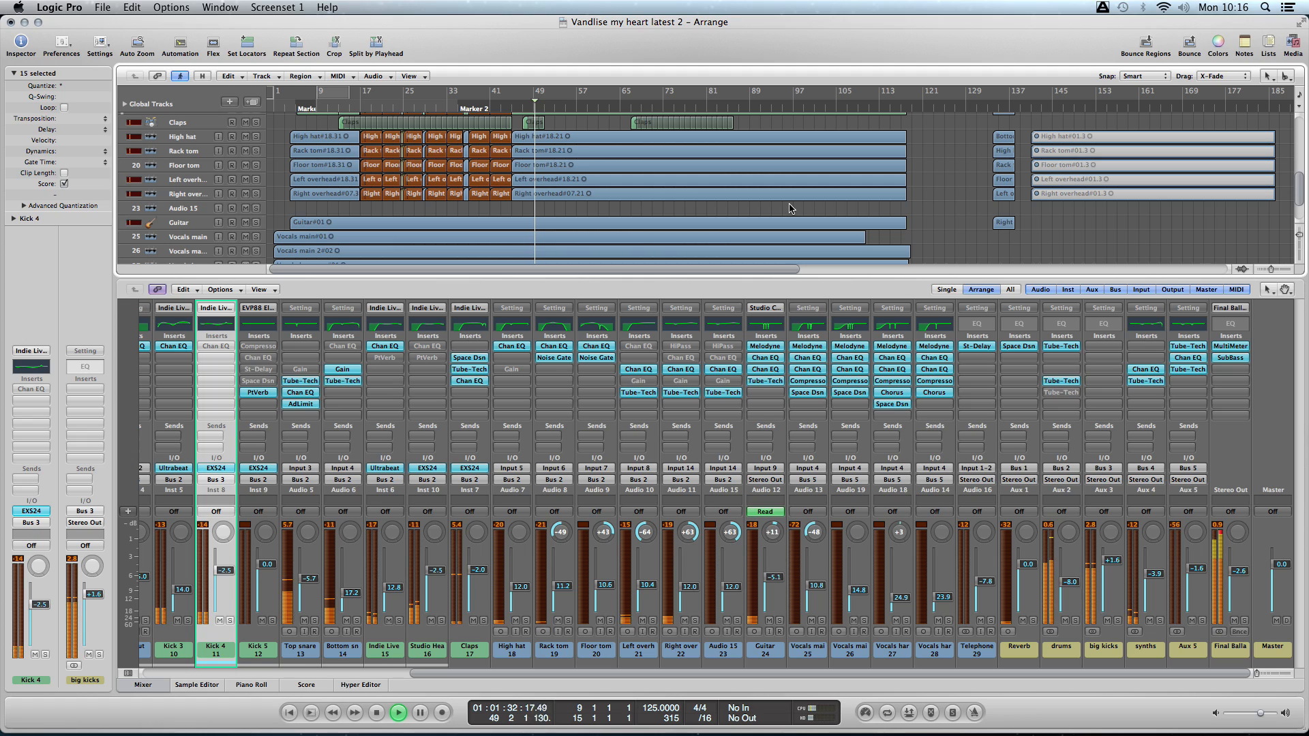
pyautogui.press('space')
pyautogui.press('Return')
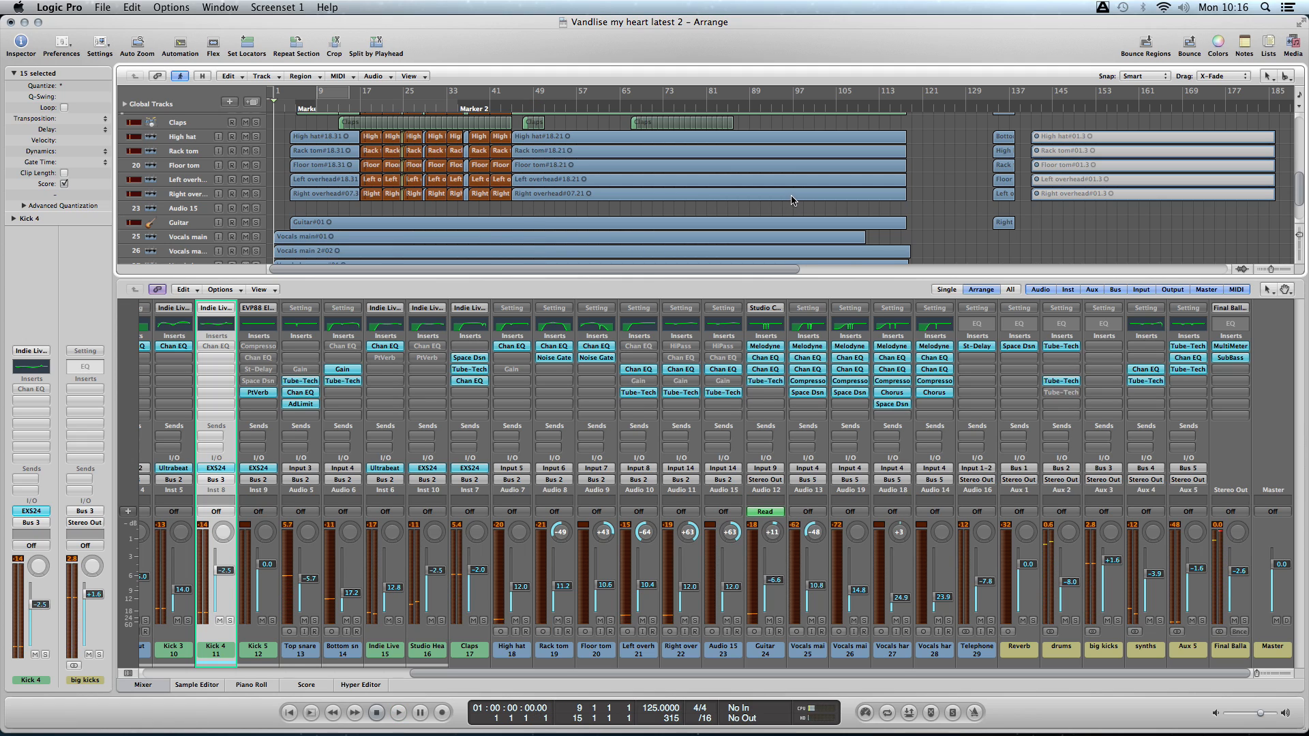
# - Play the song from the beginning and insert a Compressor after SubBass on the Final Ballad Master output channel
pyautogui.press('space')
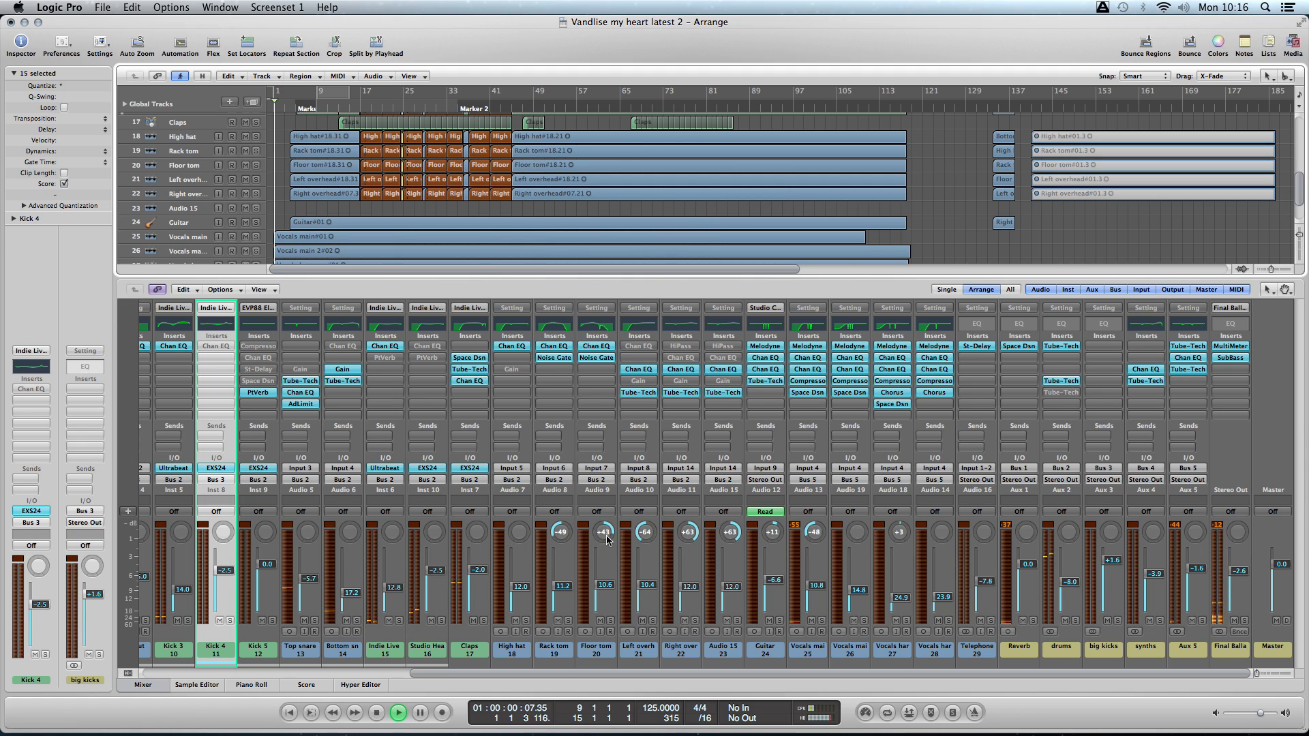
pyautogui.hscroll(-10, 572, 570)
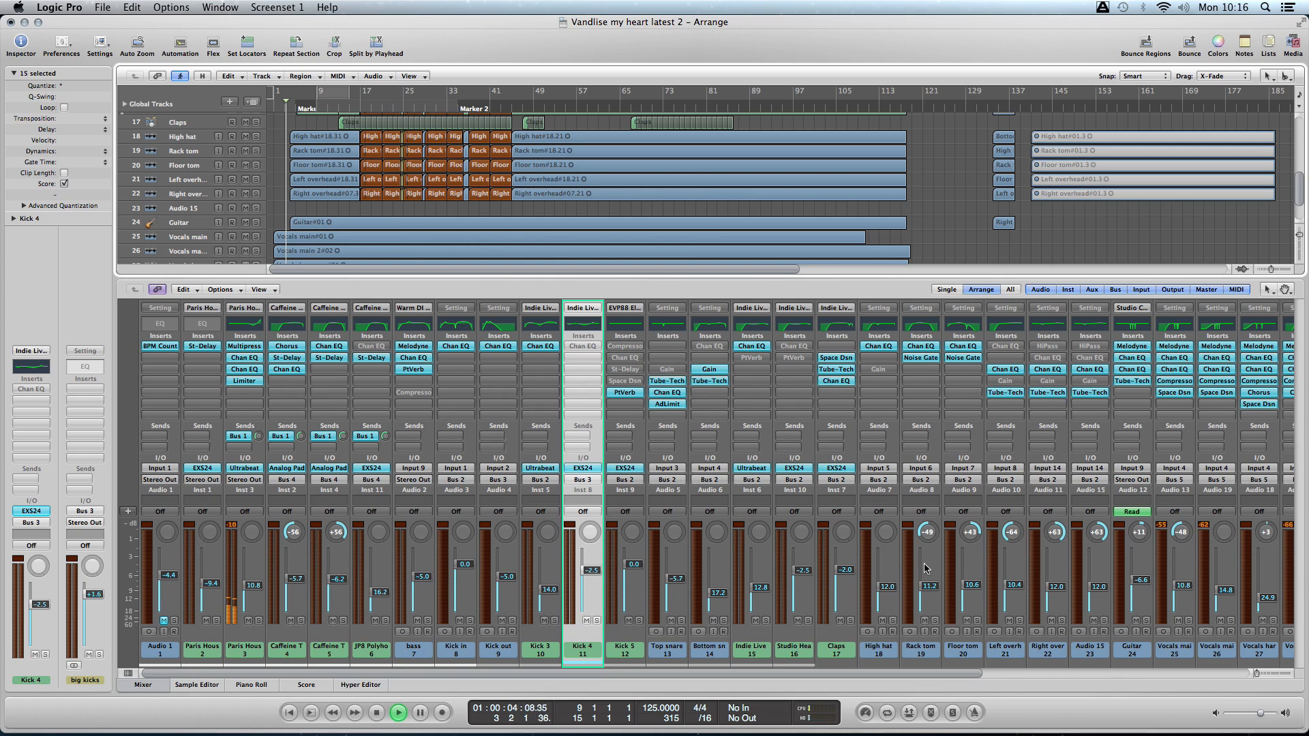
pyautogui.hscroll(10, 697, 398)
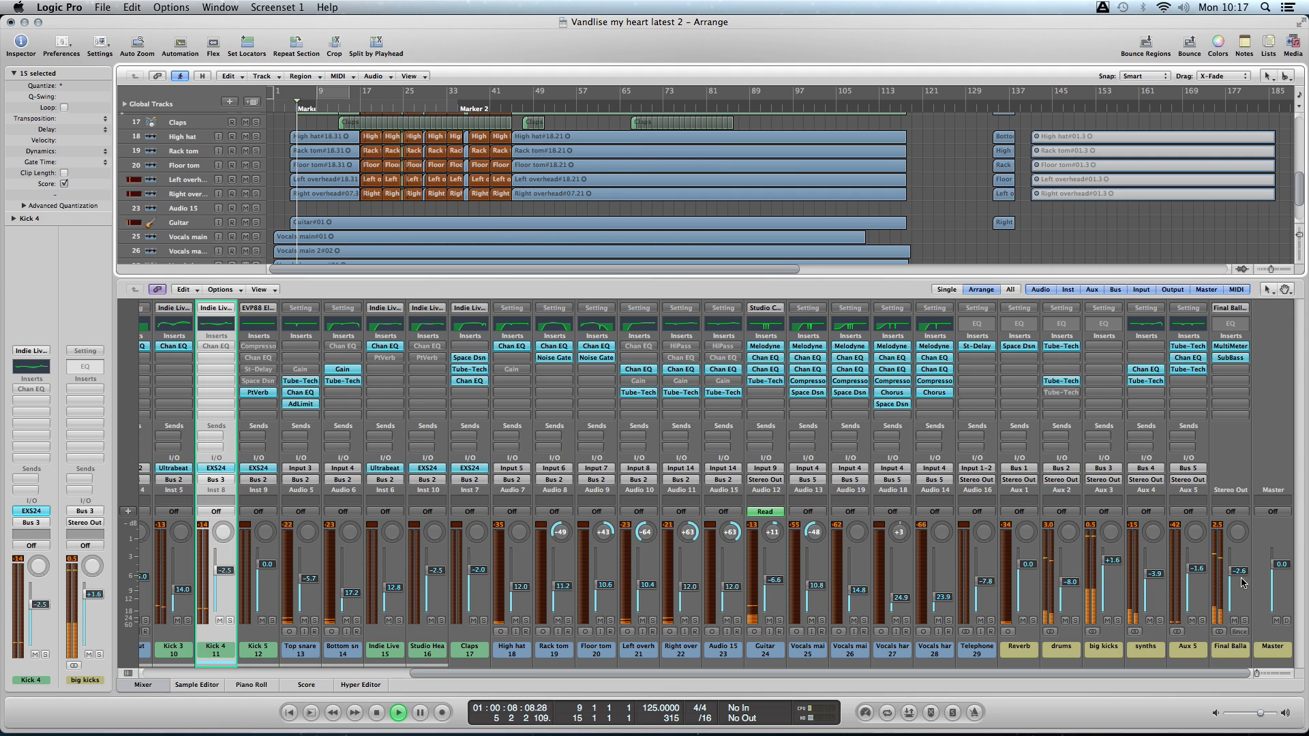
pyautogui.click(1229, 368)
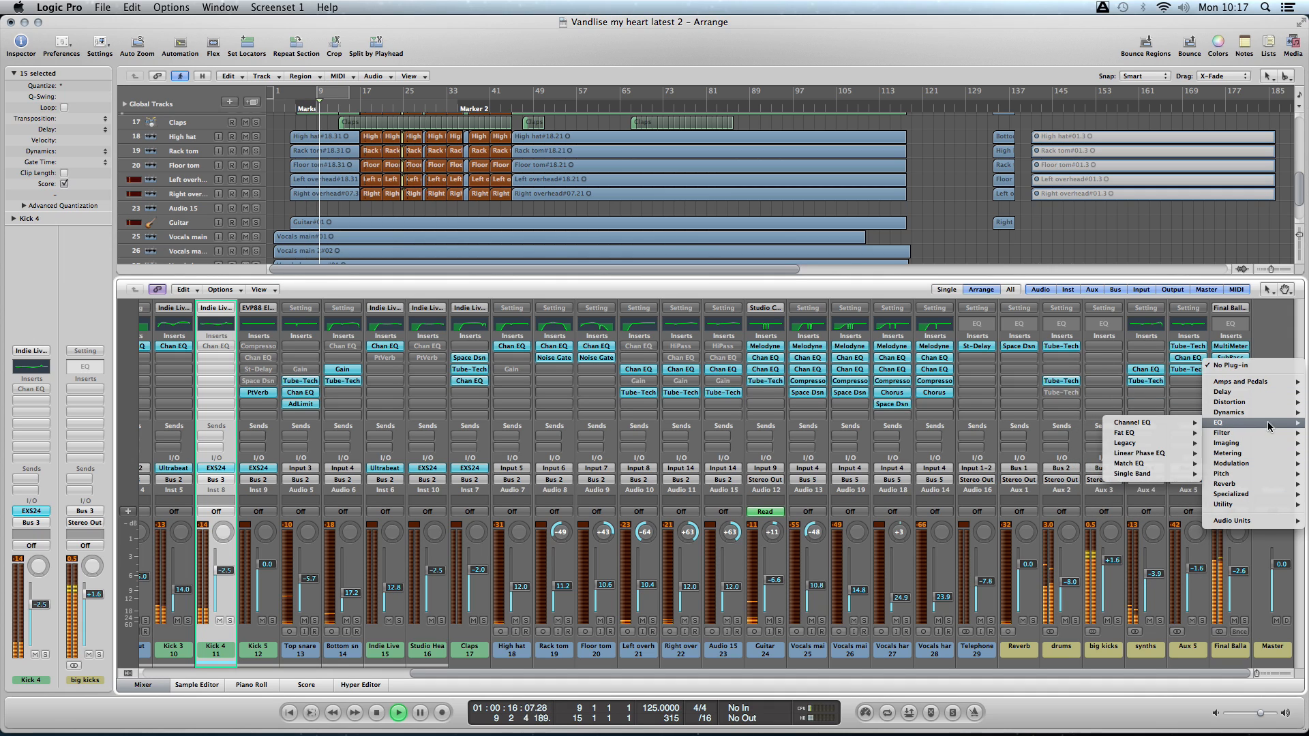
pyautogui.moveTo(1256, 408)
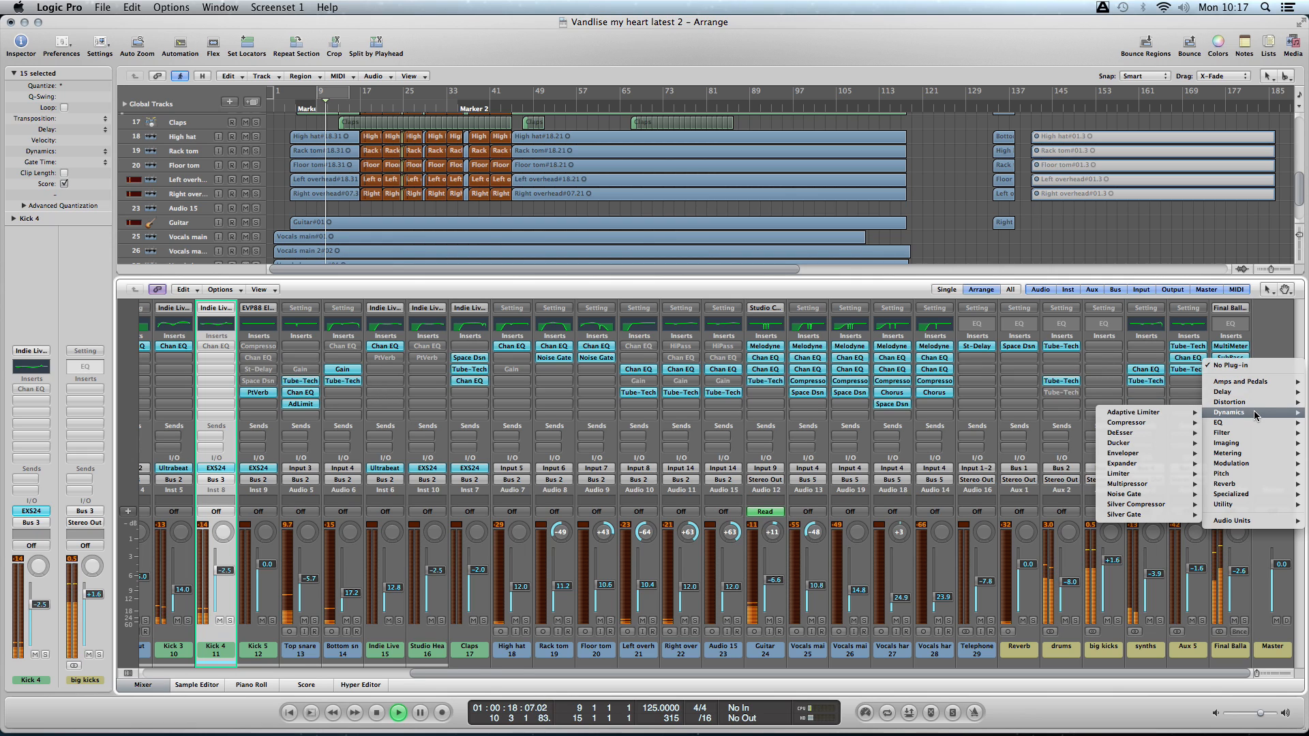
pyautogui.moveTo(1153, 424)
pyautogui.click(1074, 423)
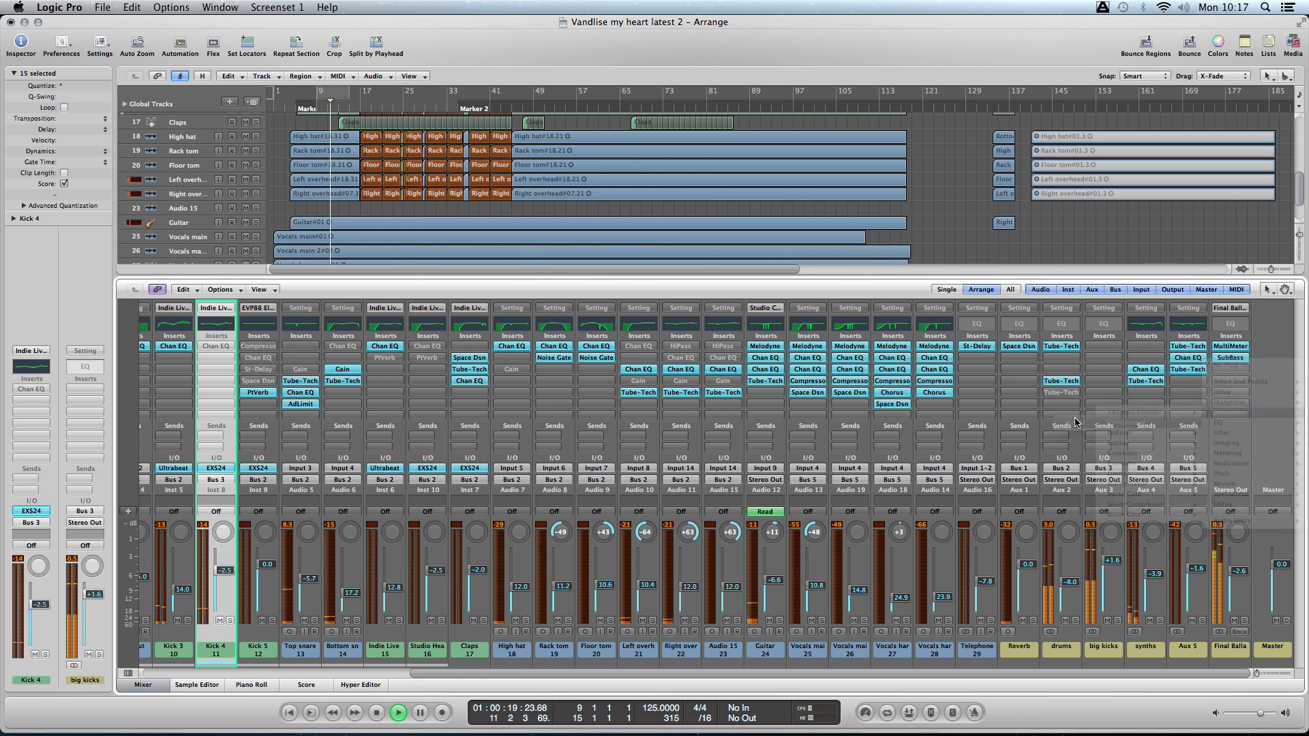
# - Set the Compressor's ratio to 1.0:1, attack to 0.0 ms, knee to 0.0, release to 4700 ms, and threshold and gain to 0.0 dB
pyautogui.moveTo(66, 239); pyautogui.dragTo(63, 243)
pyautogui.moveTo(74, 178); pyautogui.dragTo(71, 210)
pyautogui.moveTo(220, 240); pyautogui.dragTo(104, 239)
pyautogui.moveTo(215, 177); pyautogui.dragTo(218, 136)
pyautogui.moveTo(287, 188); pyautogui.dragTo(287, 131)
pyautogui.moveTo(326, 201); pyautogui.dragTo(325, 199)
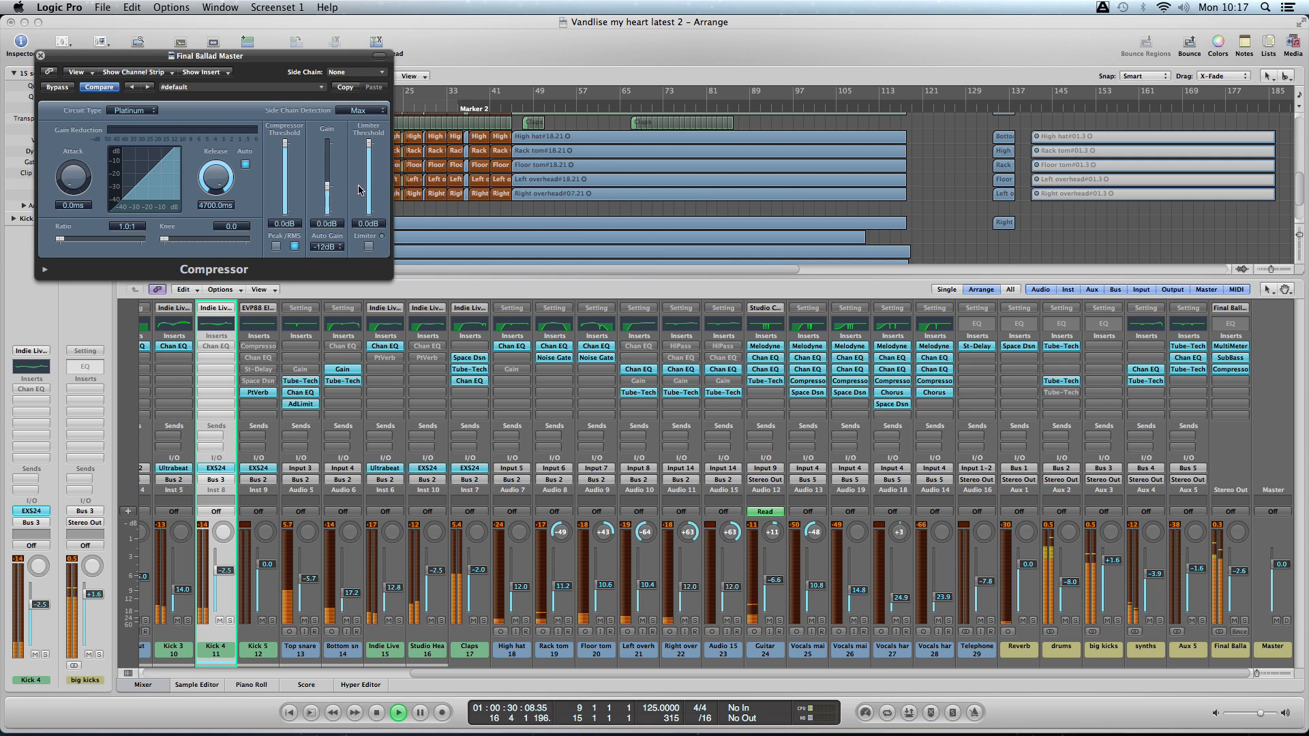
# - Enable the Compressor's limiter with a -0.2 dB threshold and set the release to 5.0 ms
pyautogui.moveTo(369, 188); pyautogui.dragTo(369, 192)
pyautogui.click(369, 247)
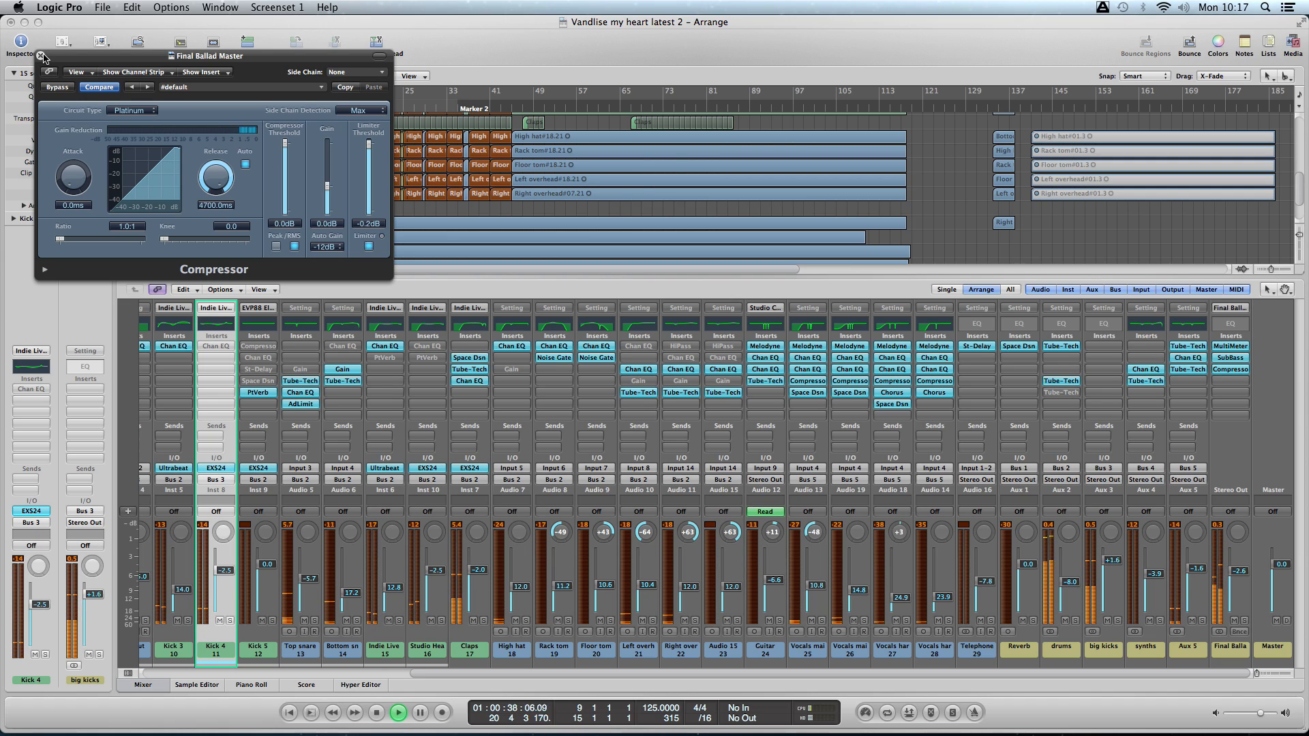
pyautogui.moveTo(220, 208); pyautogui.dragTo(215, 504)
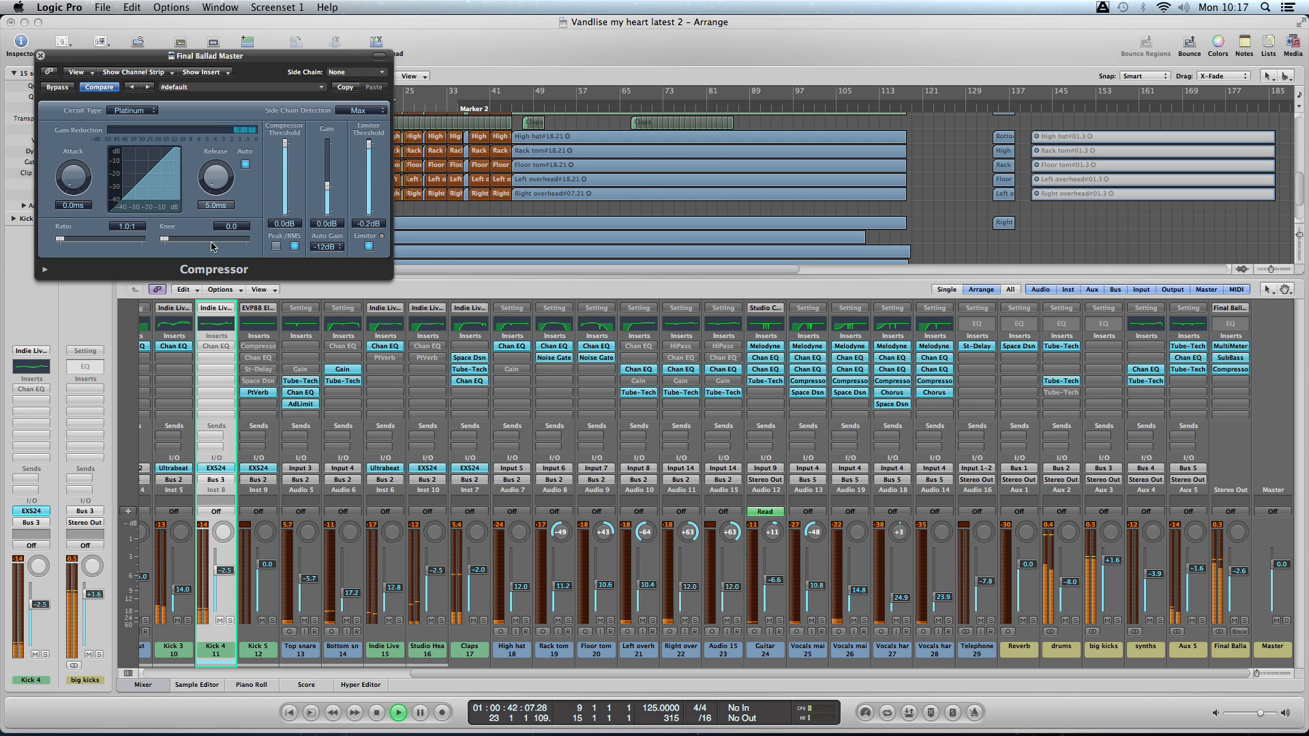
pyautogui.click(40, 55)
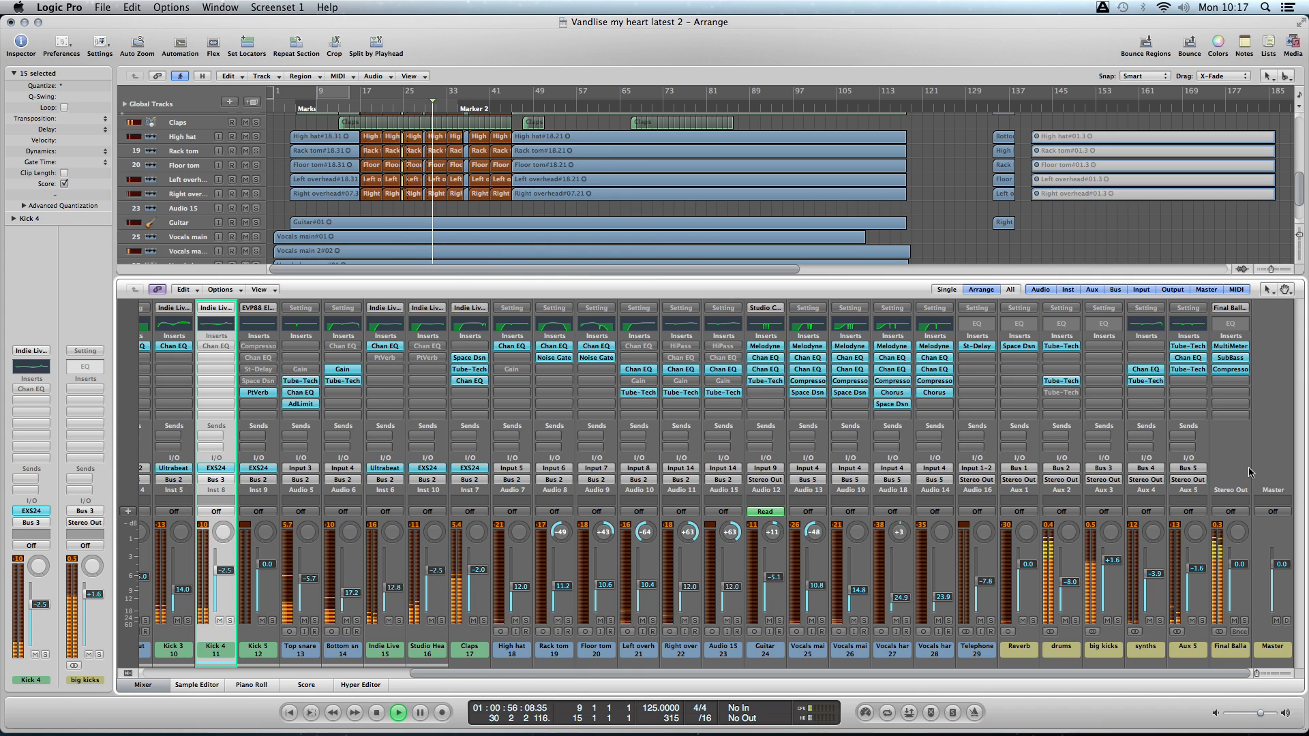
# - Lower the Final Ballad Master output fader to -5.2 dB, deselect all regions and stop playback
pyautogui.moveTo(1247, 578); pyautogui.dragTo(1245, 582)
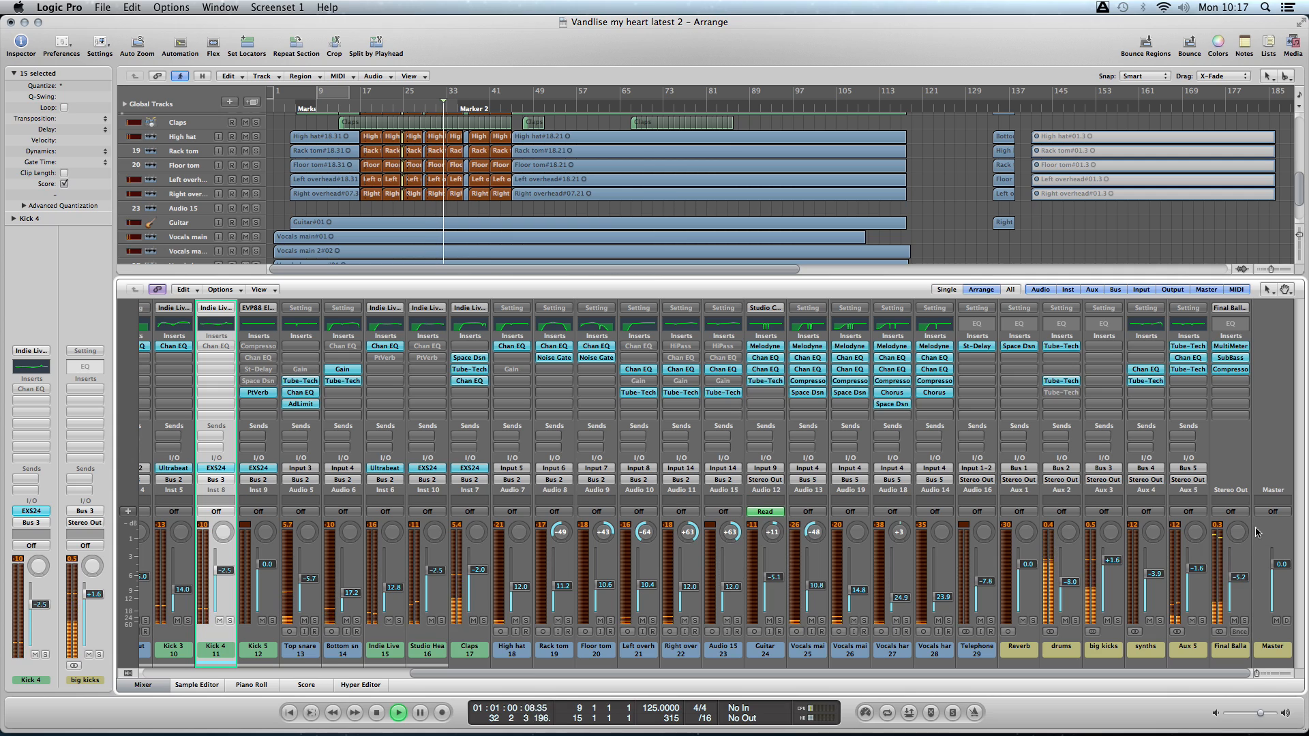
pyautogui.click(1118, 233)
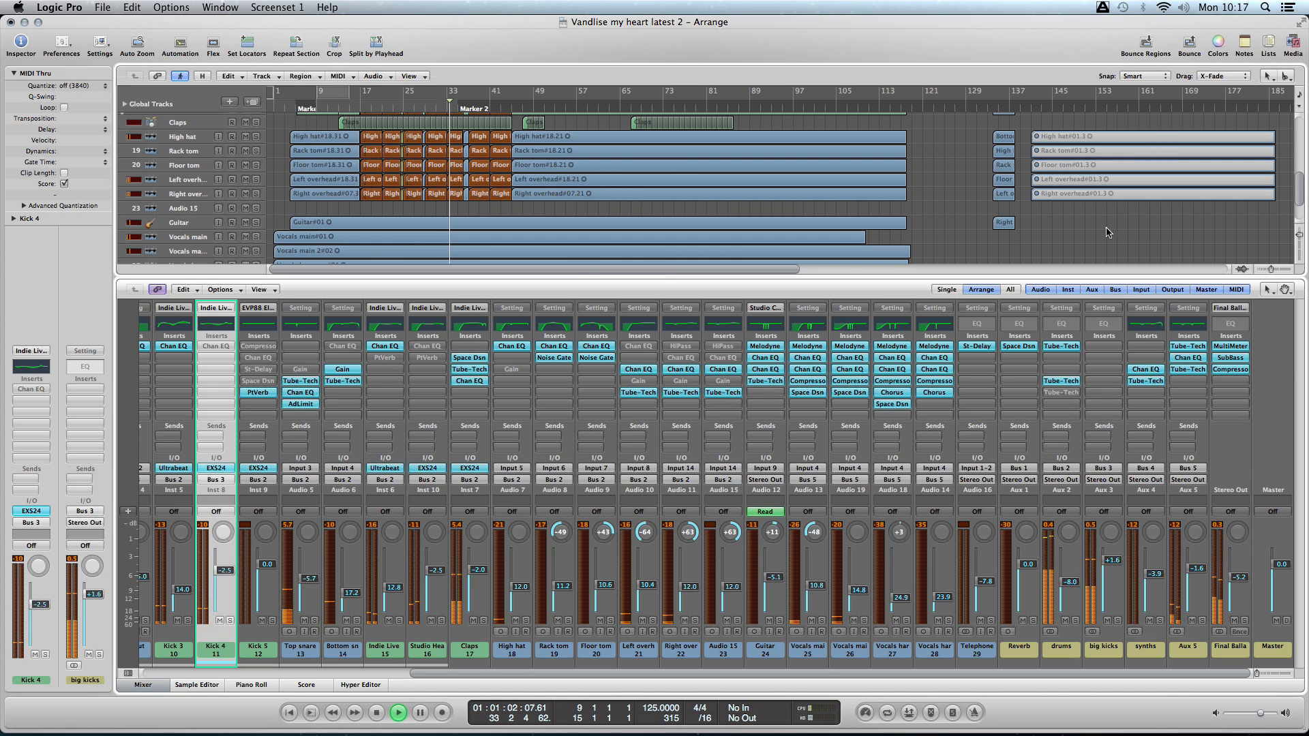
pyautogui.press('space')
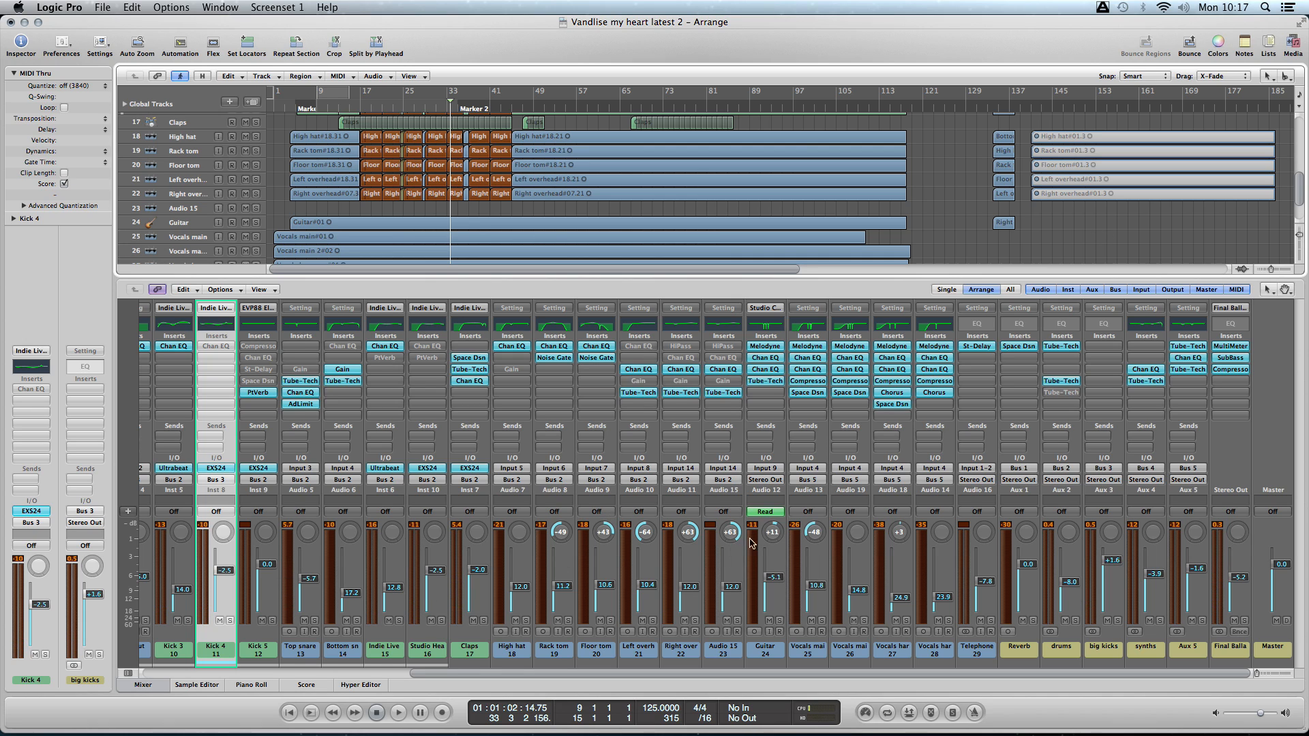
# - Return to the first channels of the mixer and inspect the Channel EQ on channel 3, Paris House
pyautogui.hscroll(-5, 740, 548)
pyautogui.hscroll(5, 780, 528)
pyautogui.hscroll(-5, 545, 531)
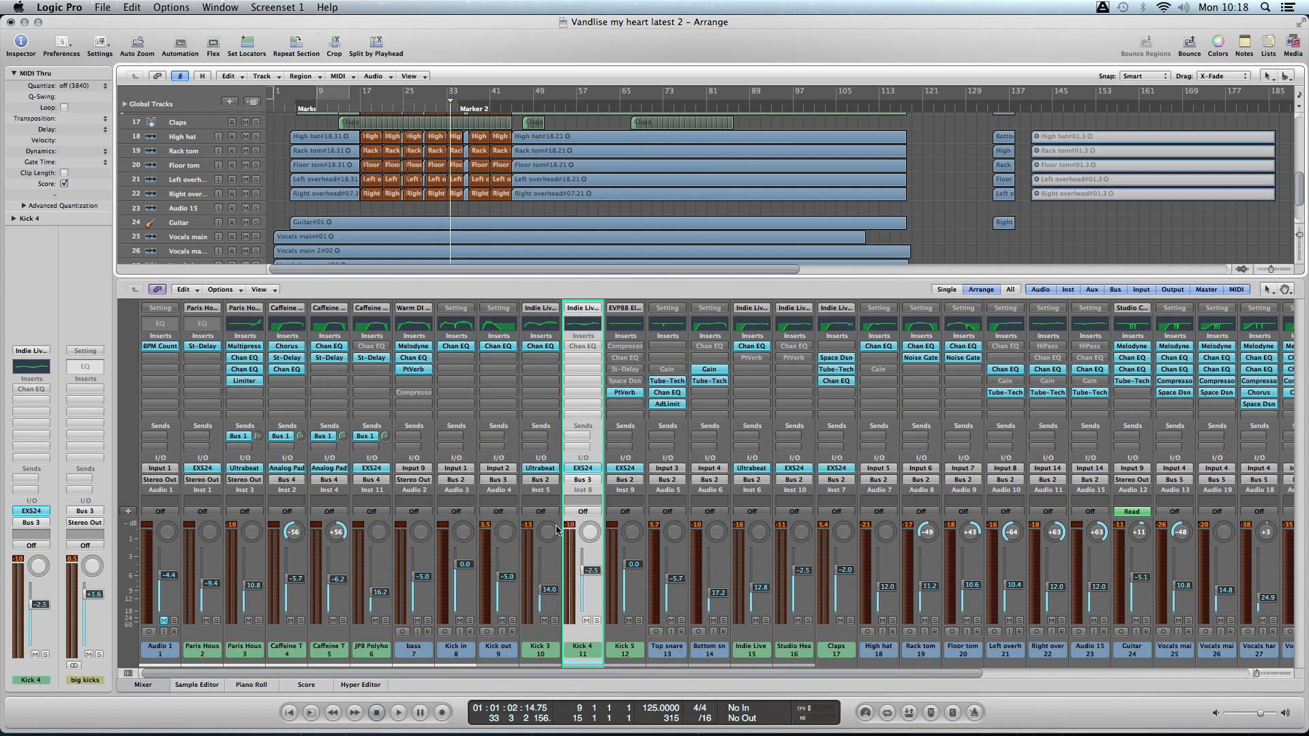
pyautogui.doubleClick(248, 323)
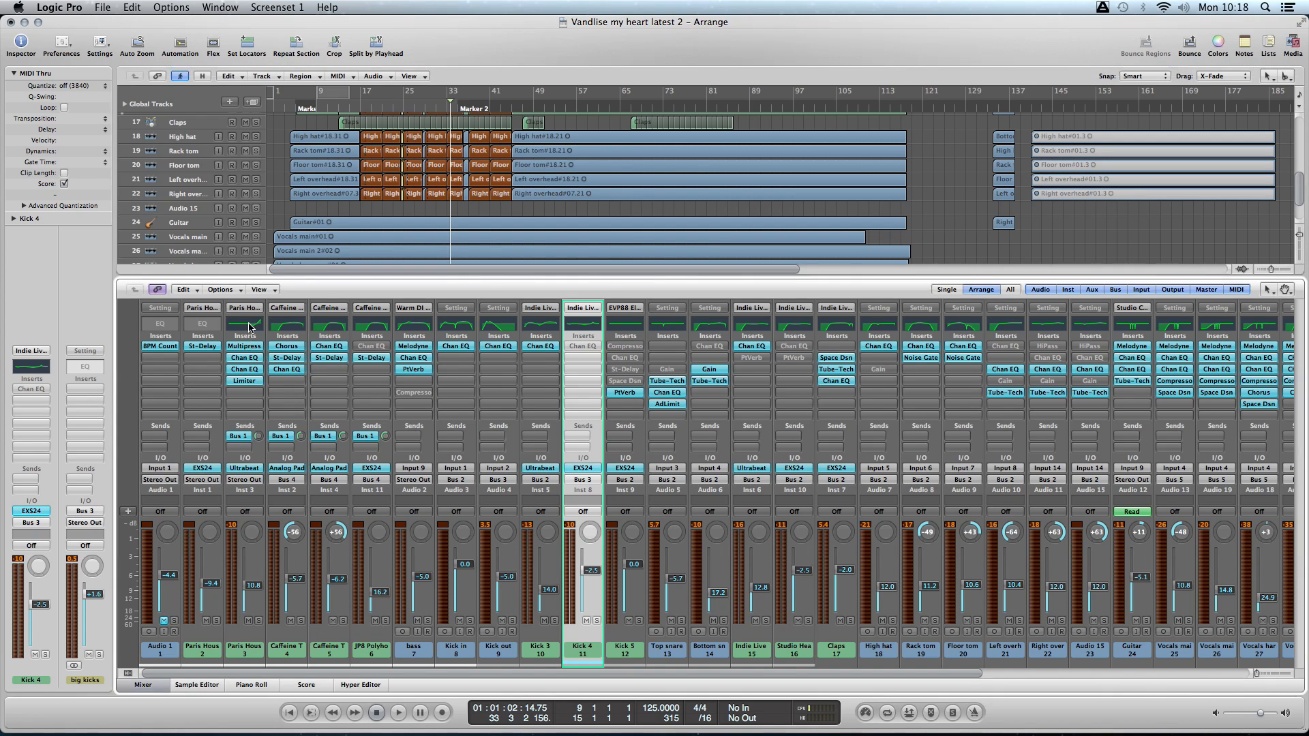
pyautogui.click(40, 56)
# - Solo the bass, switch off the low cut in its Channel EQ and set the 205 Hz band's gain to 0.0 dB
pyautogui.doubleClick(420, 328)
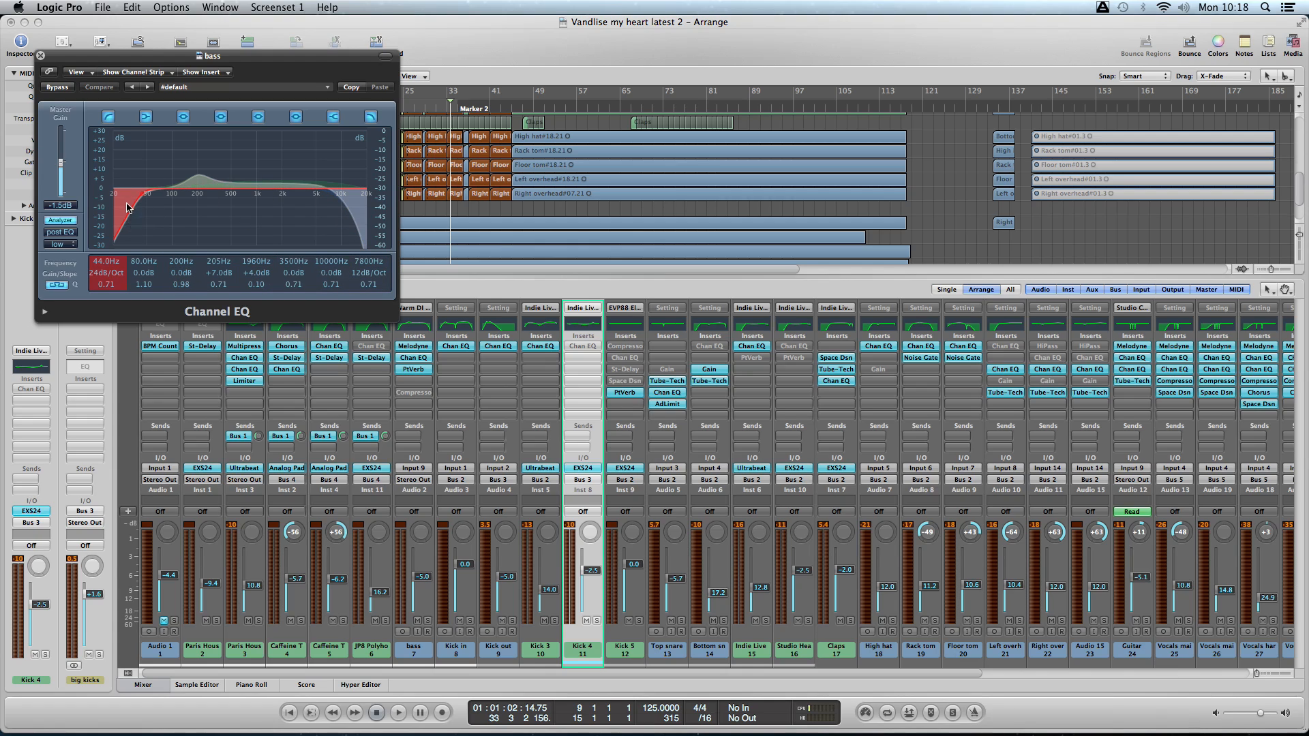
pyautogui.press('space')
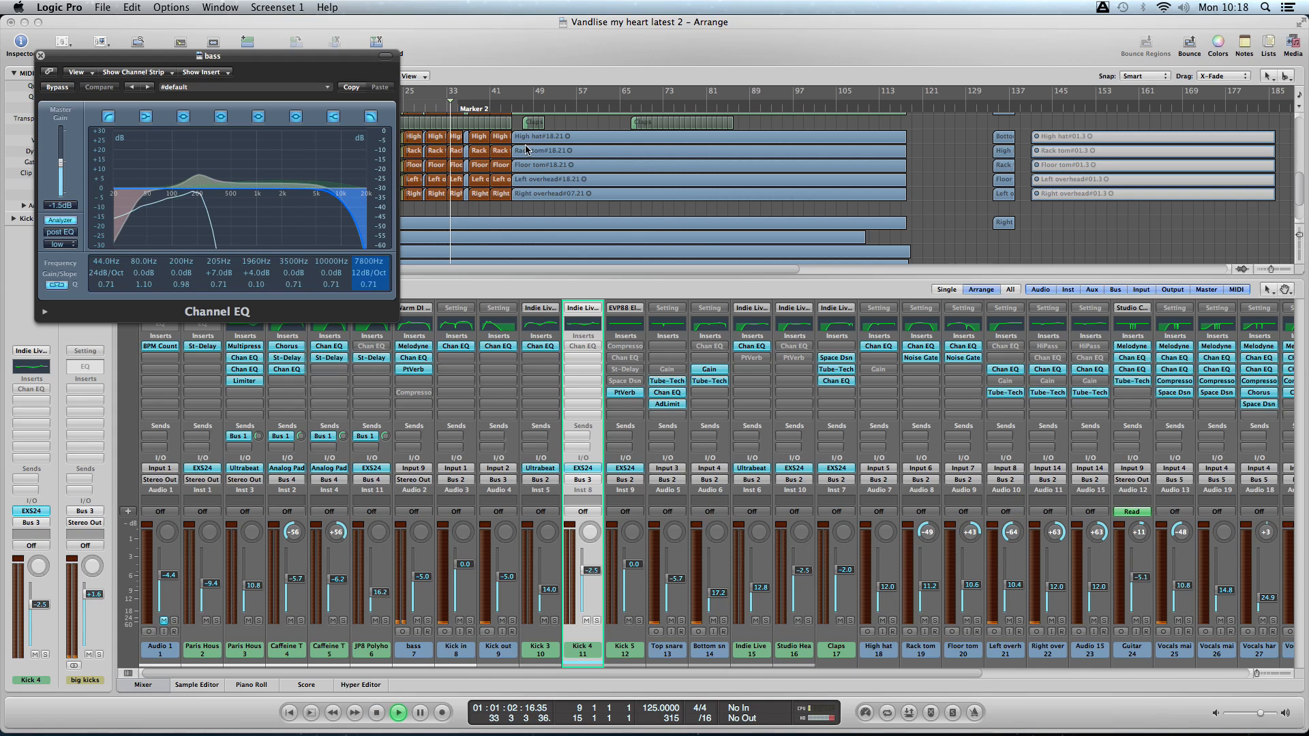
pyautogui.click(428, 621)
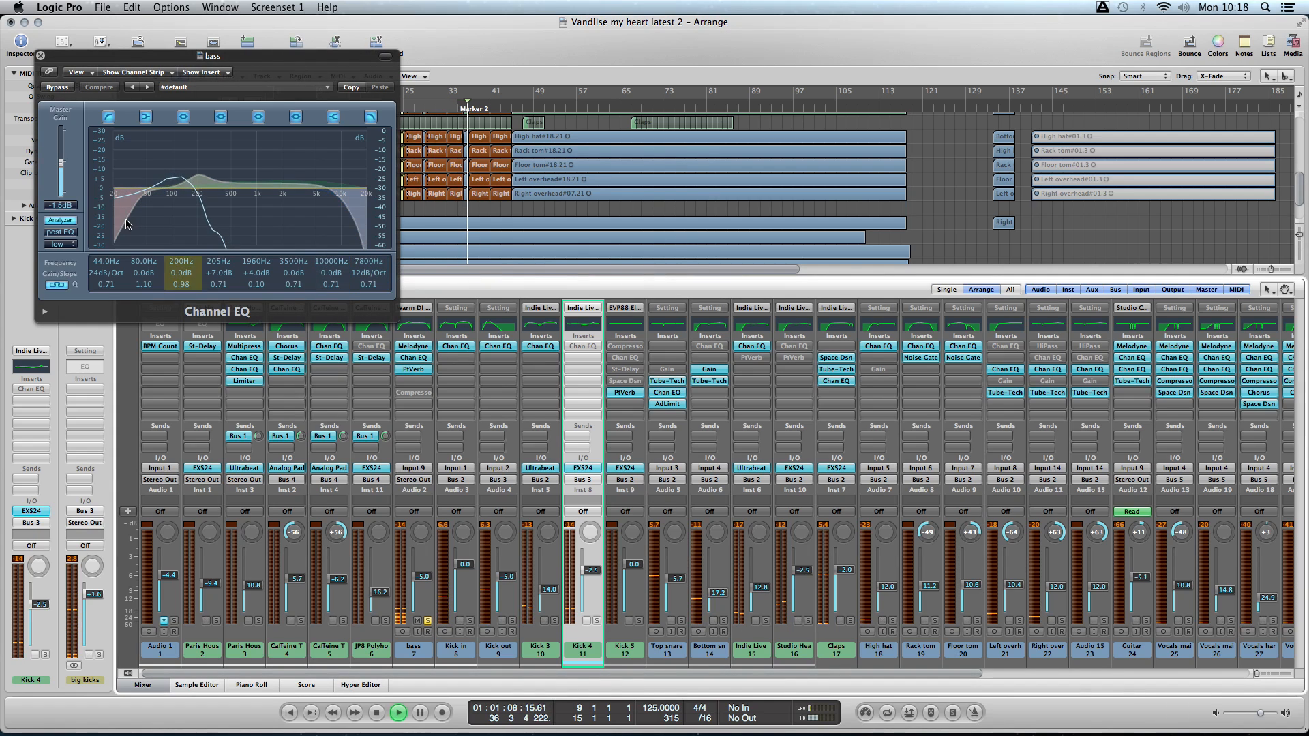
pyautogui.click(108, 117)
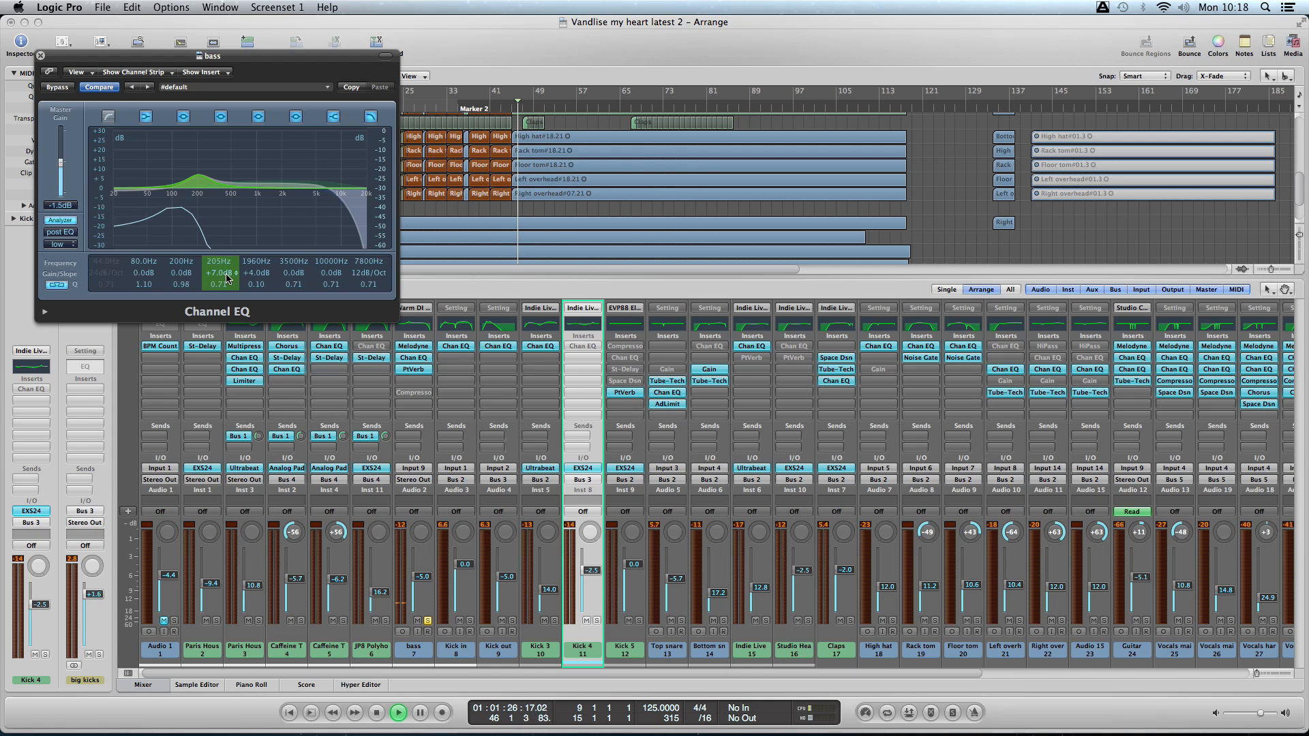
pyautogui.moveTo(227, 278)
pyautogui.mouseDown()
pyautogui.moveTo(225, 232)
pyautogui.moveTo(222, 274)
pyautogui.mouseUp()
pyautogui.moveTo(227, 276); pyautogui.dragTo(227, 283)
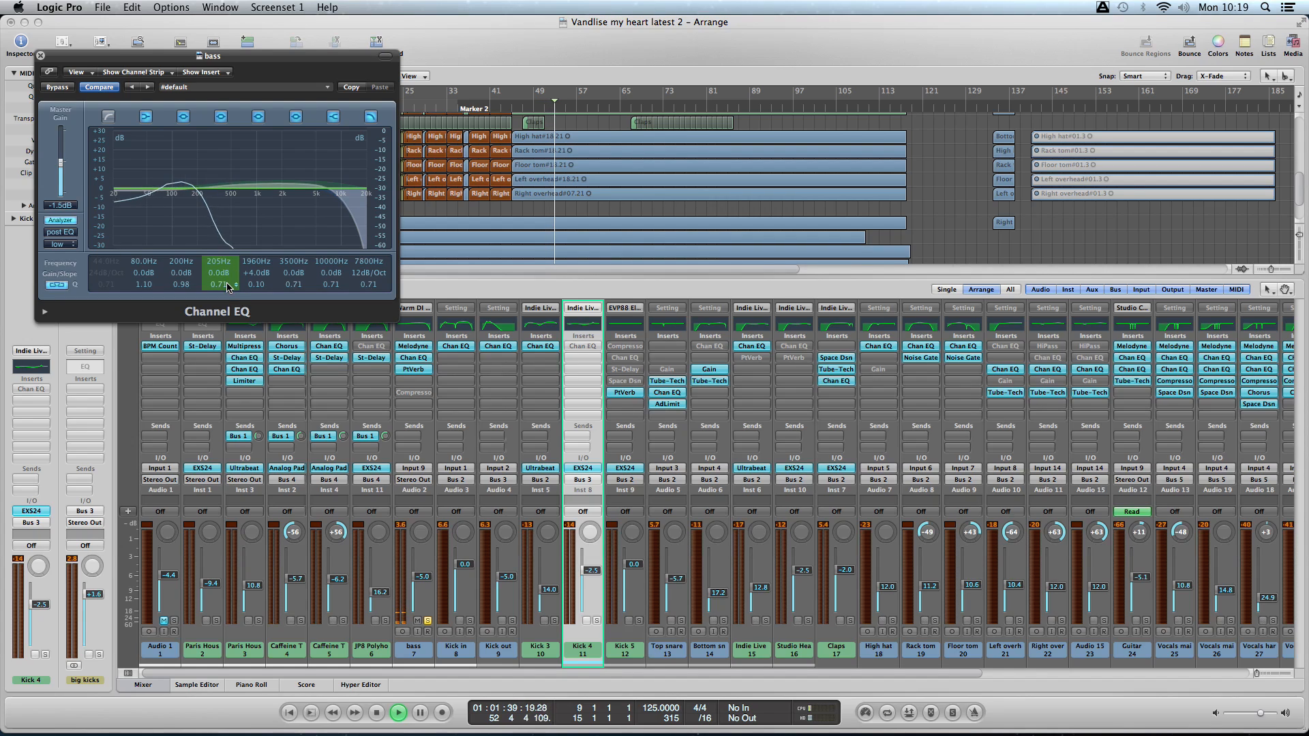
pyautogui.click(40, 56)
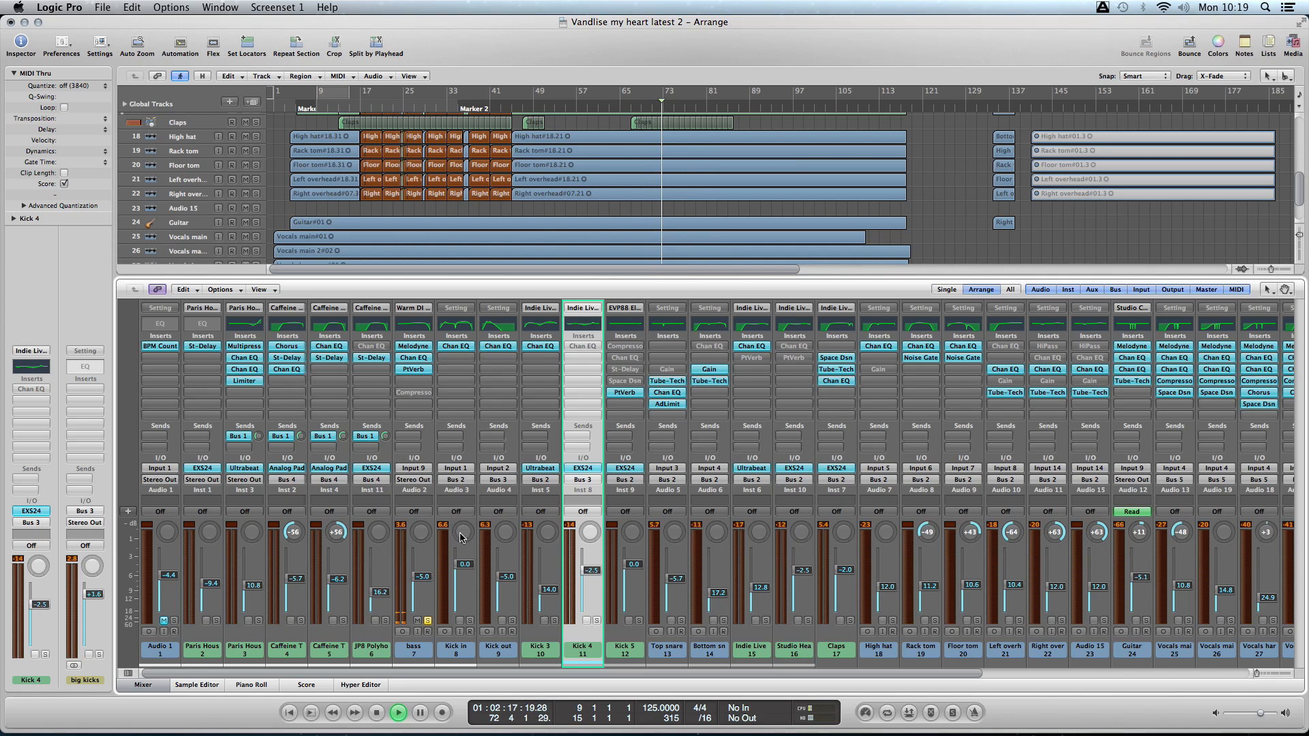
# - Solo the Kick in channel, switch off its Channel EQ's low cut and set the deep midrange cut to 500 Hz at -5.0 dB
pyautogui.click(470, 620)
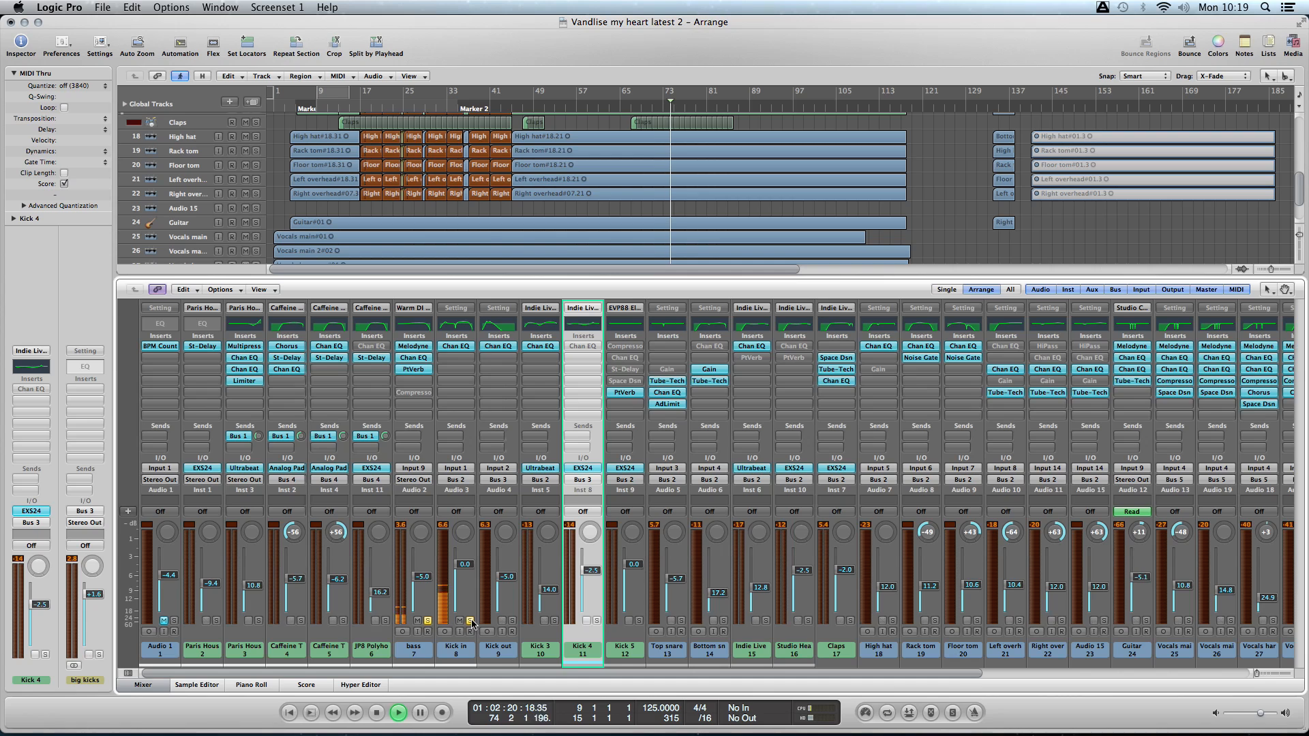
pyautogui.doubleClick(469, 326)
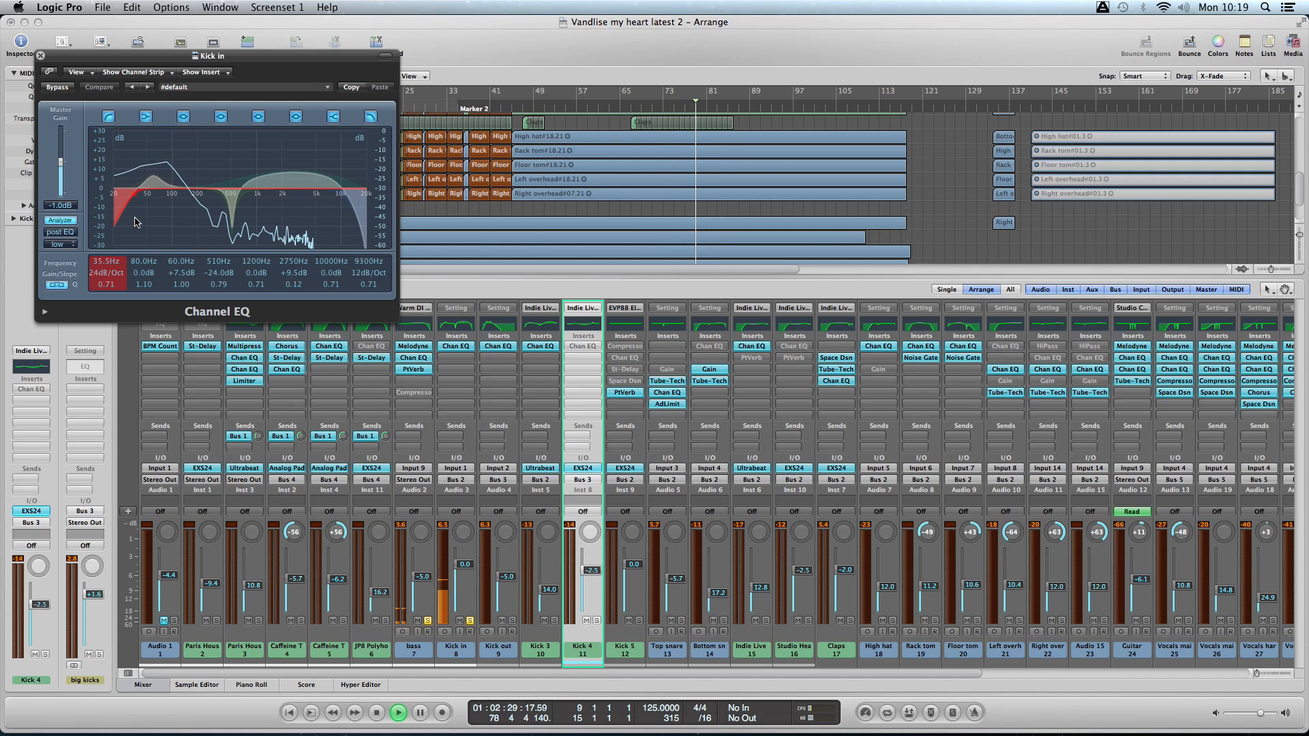
pyautogui.click(109, 118)
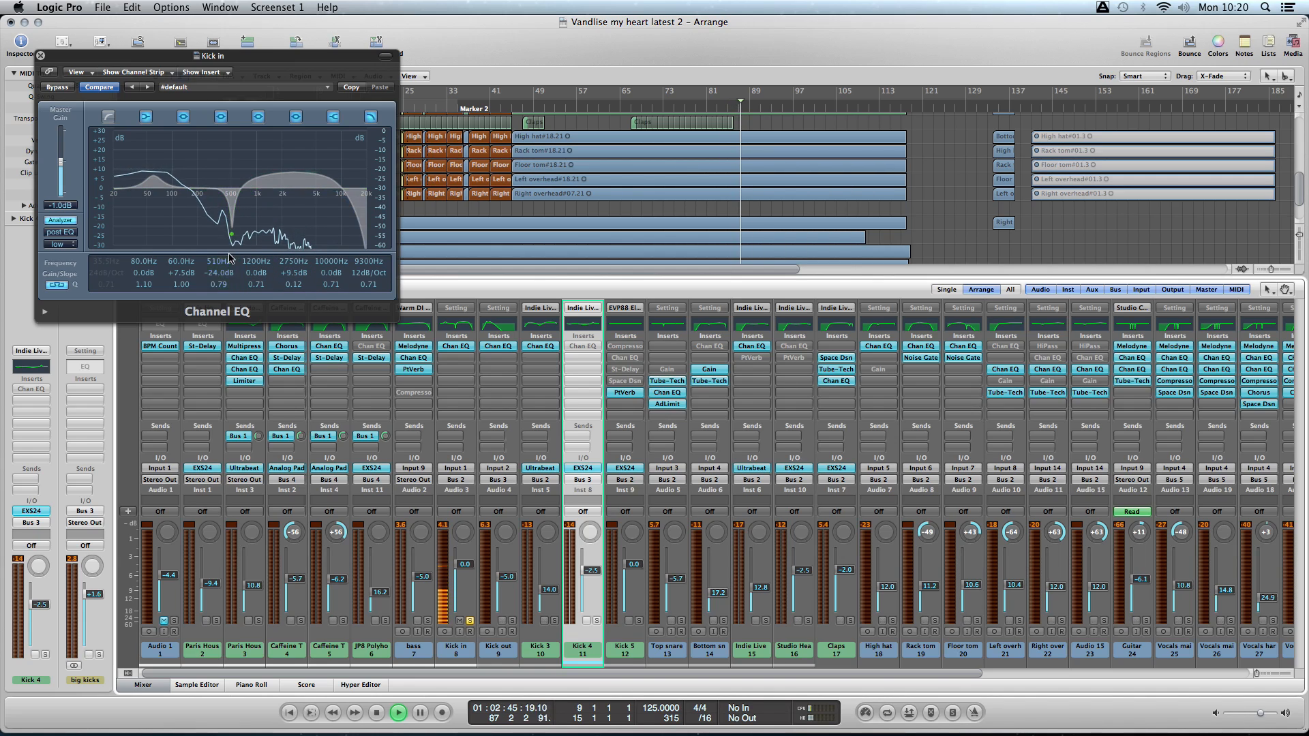
pyautogui.moveTo(227, 268); pyautogui.dragTo(231, 248)
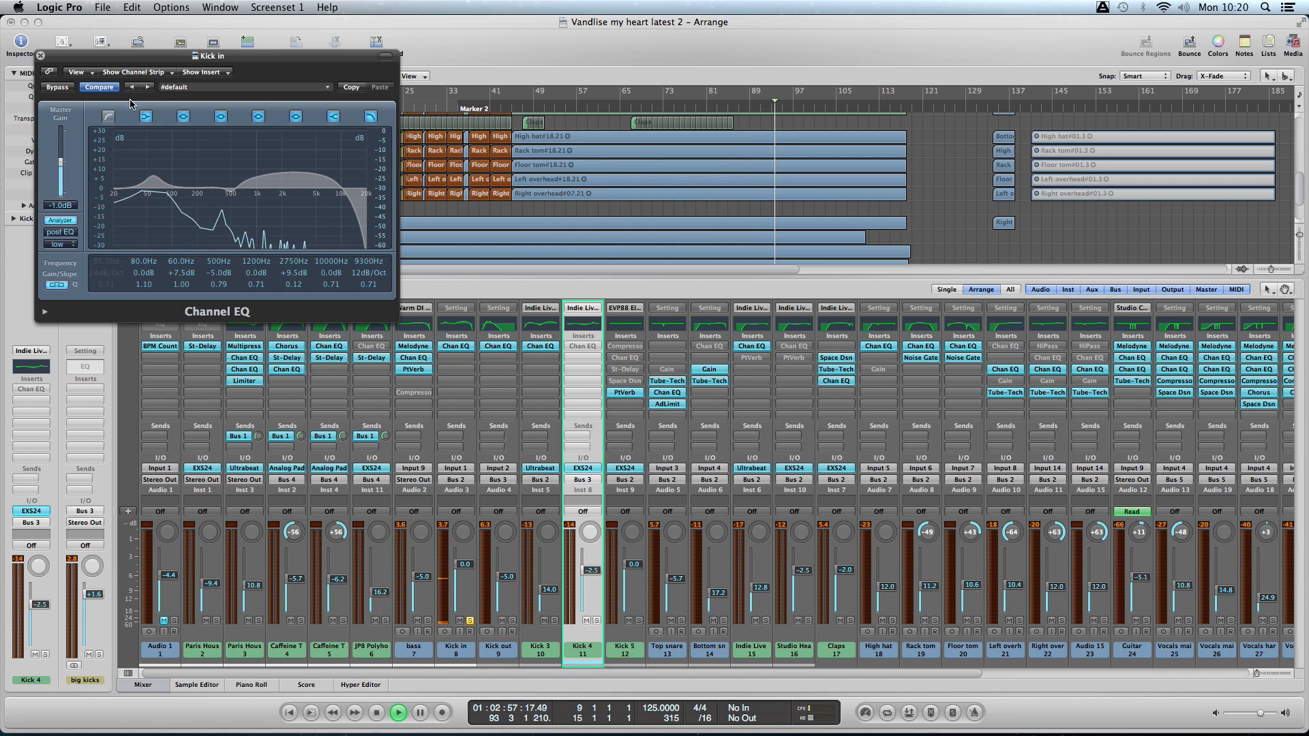
pyautogui.click(41, 56)
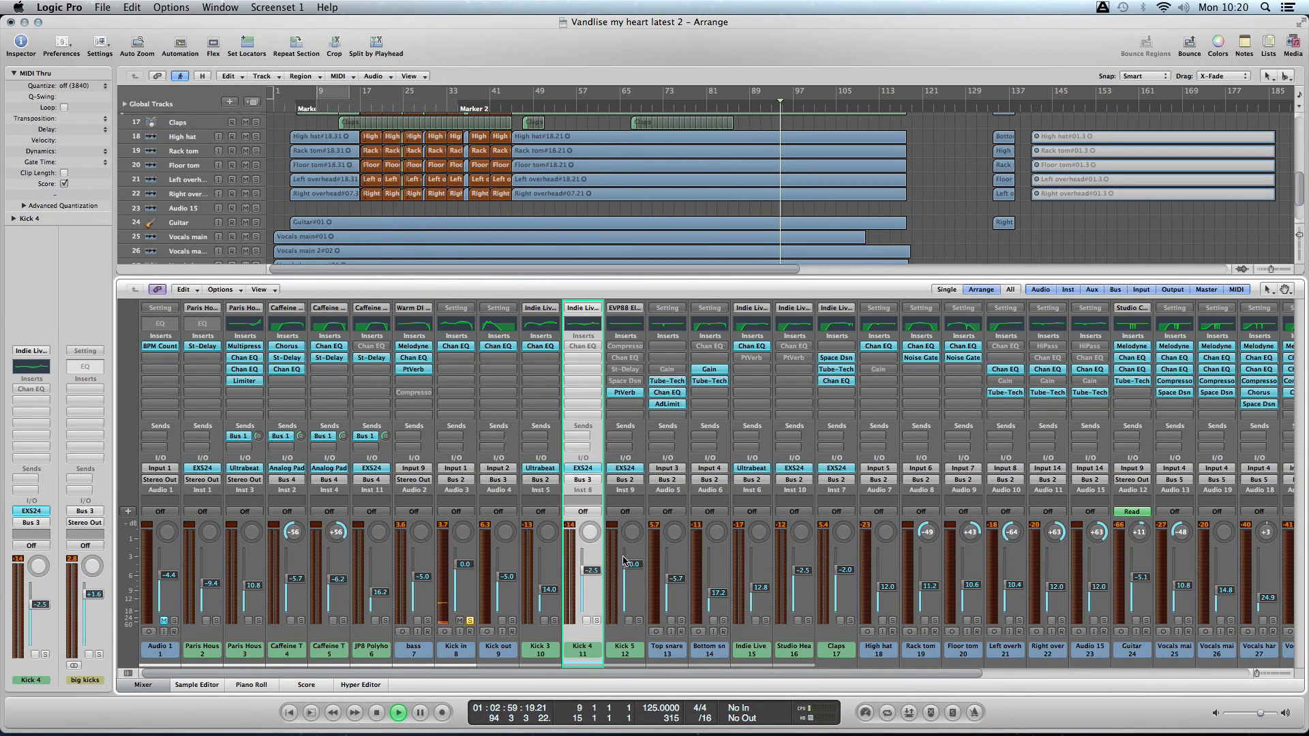
# - Solo Kick out instead of Kick in and switch off the low cut in Kick out's Channel EQ
pyautogui.click(512, 621)
pyautogui.click(470, 621)
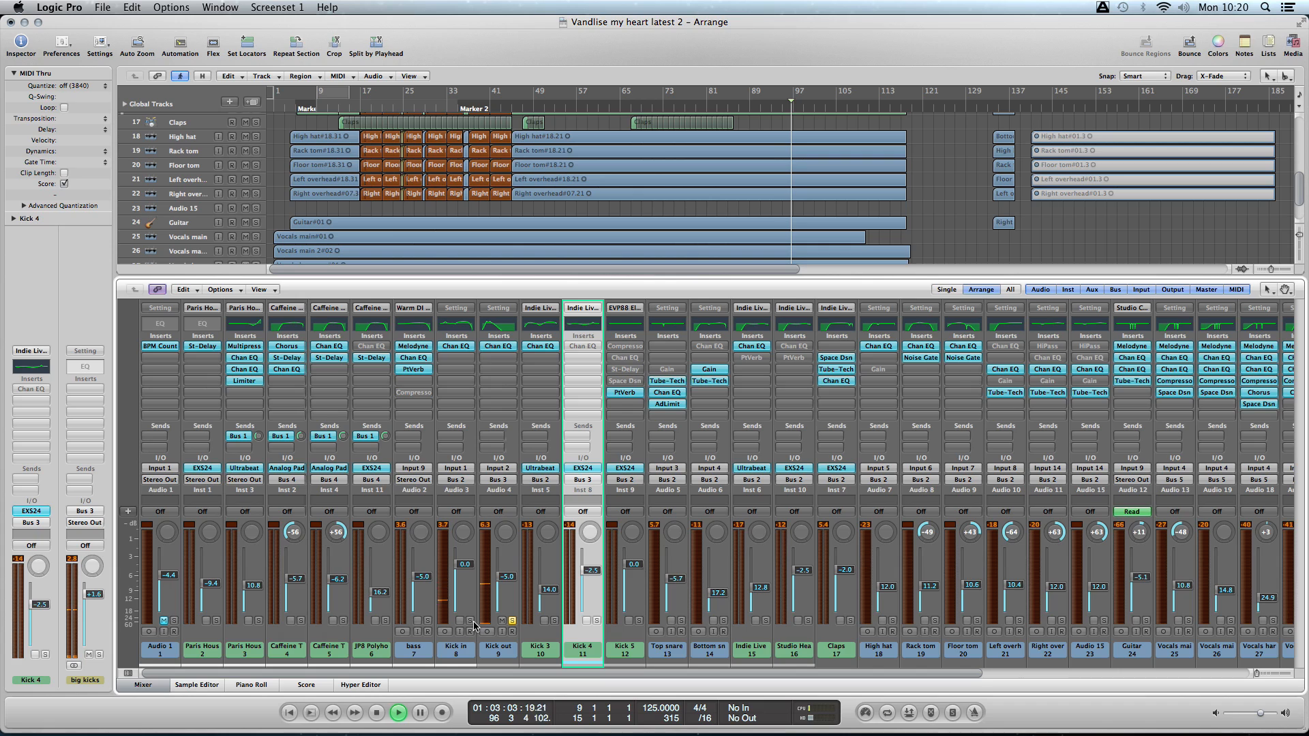
pyautogui.click(512, 346)
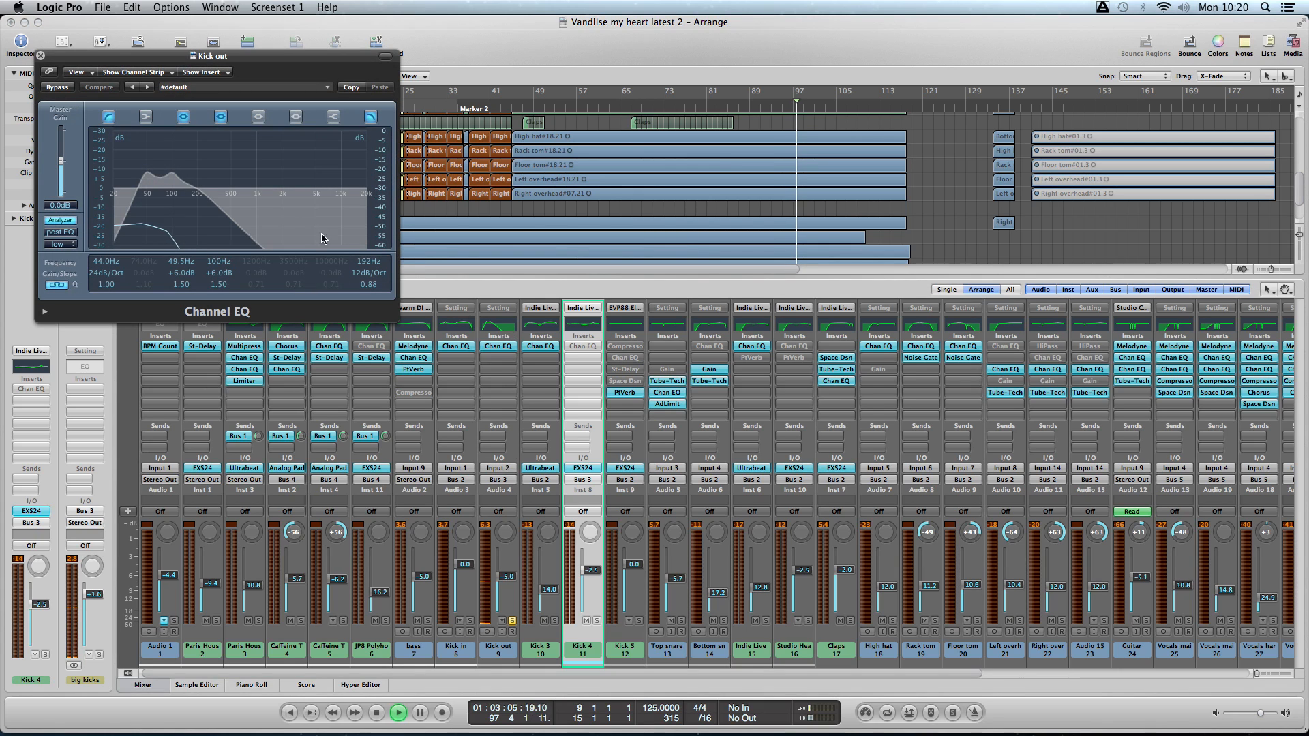
pyautogui.click(109, 119)
pyautogui.click(108, 118)
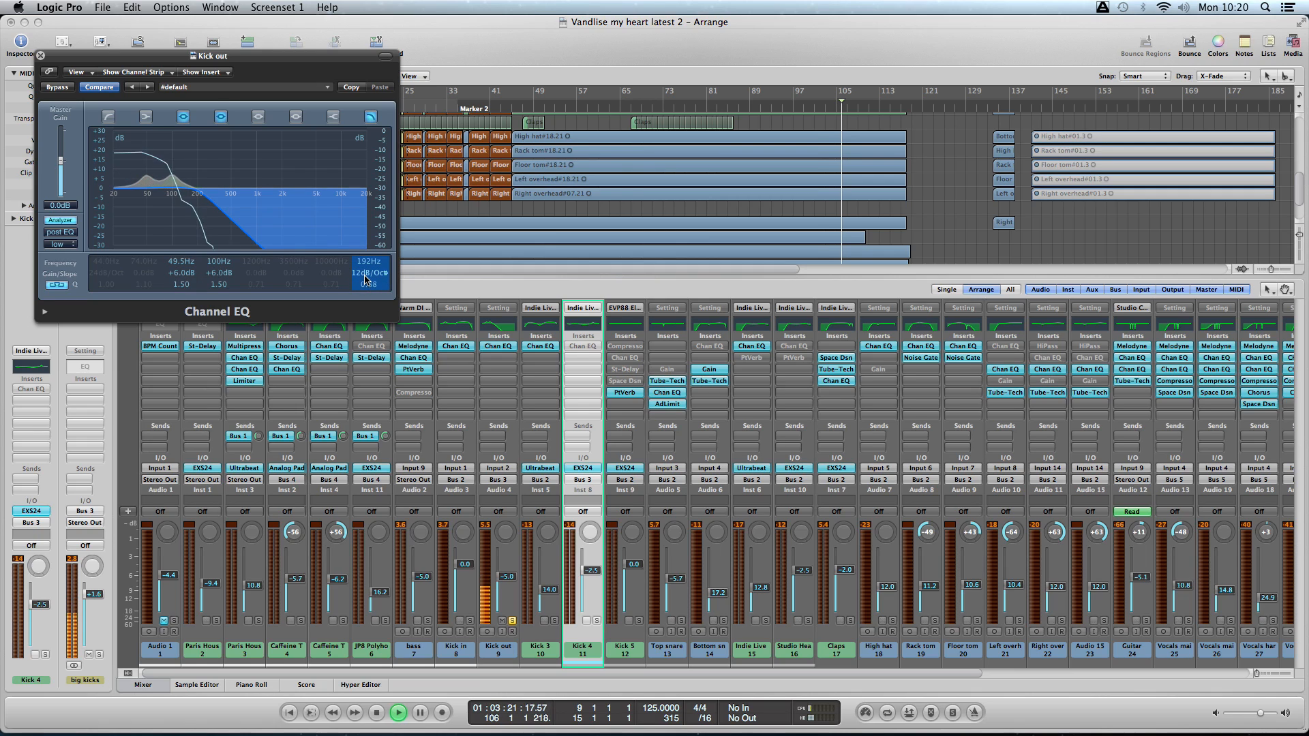
# - Set the high cut in Kick out's Channel EQ to 890 Hz with a 36 dB/Oct slope and close the EQ
pyautogui.moveTo(372, 261); pyautogui.dragTo(349, 193)
pyautogui.moveTo(373, 273); pyautogui.dragTo(373, 279)
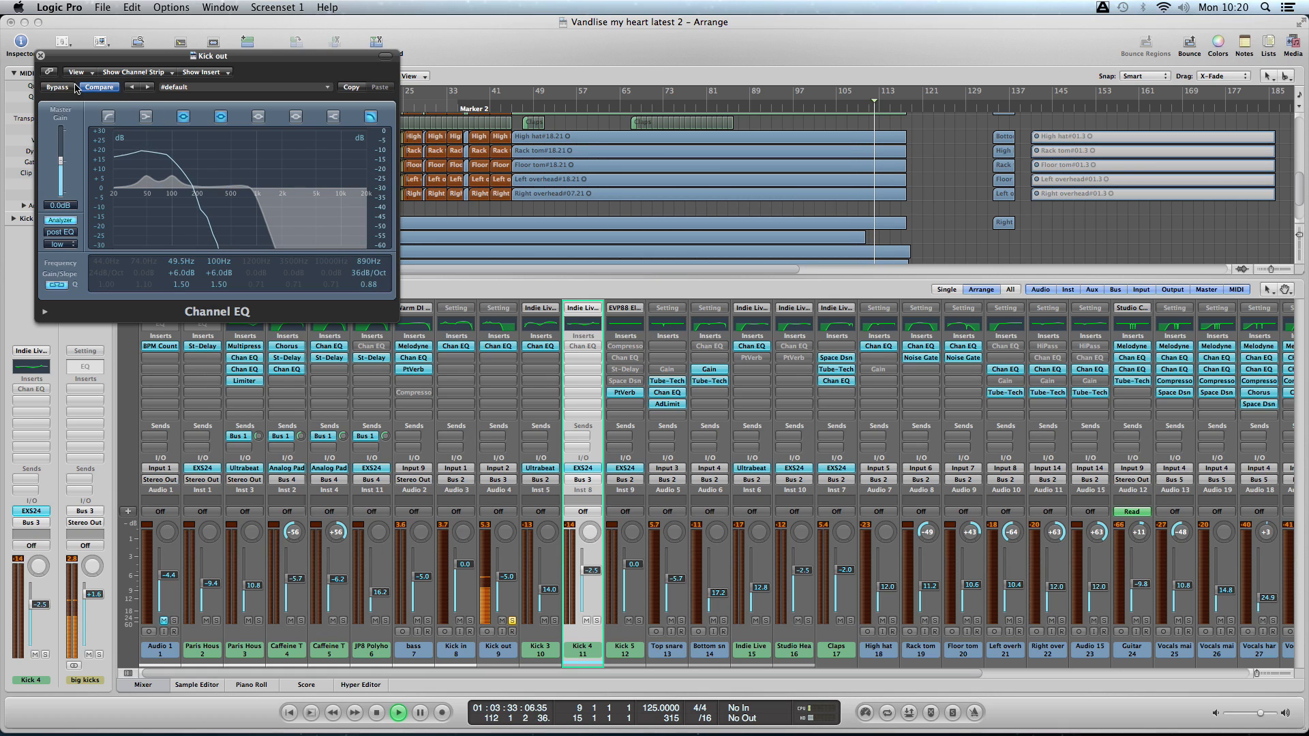
pyautogui.click(40, 55)
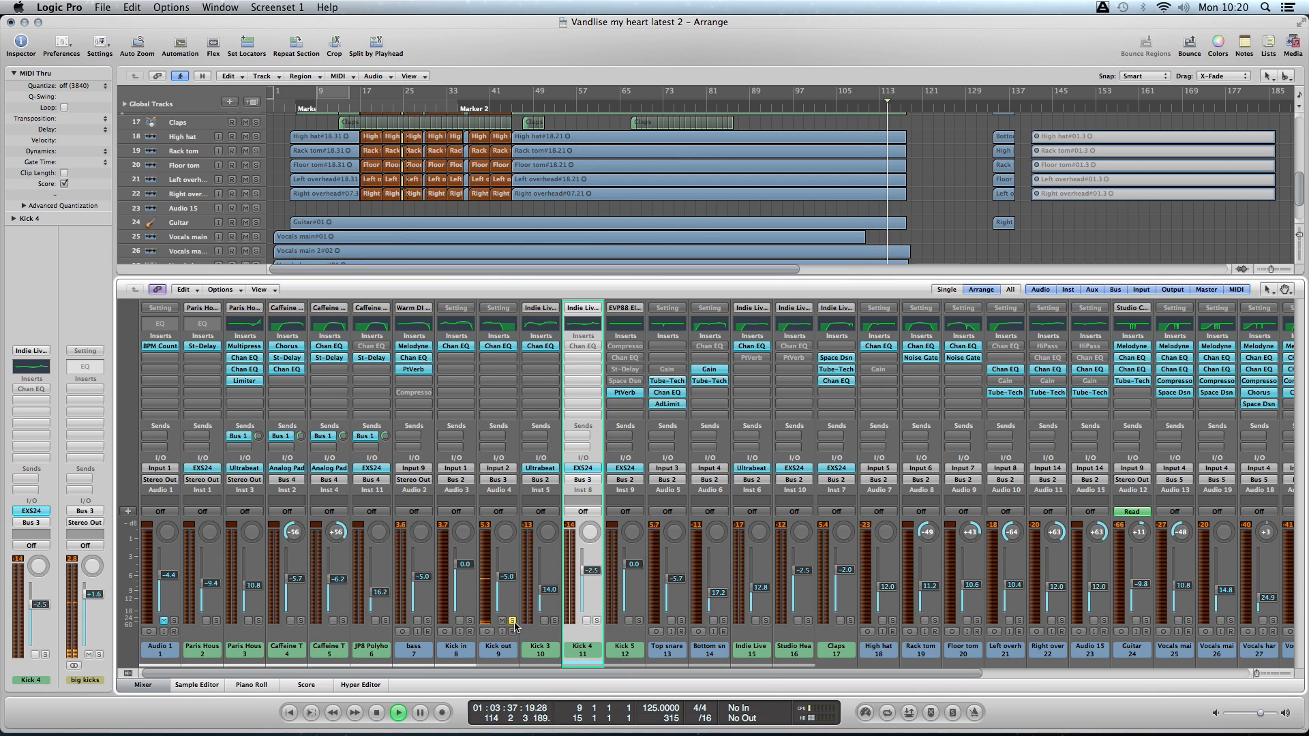
# - Solo Top snare, play from bar 57 and turn on the analyzer in its Channel EQ
pyautogui.click(681, 620)
pyautogui.doubleClick(668, 327)
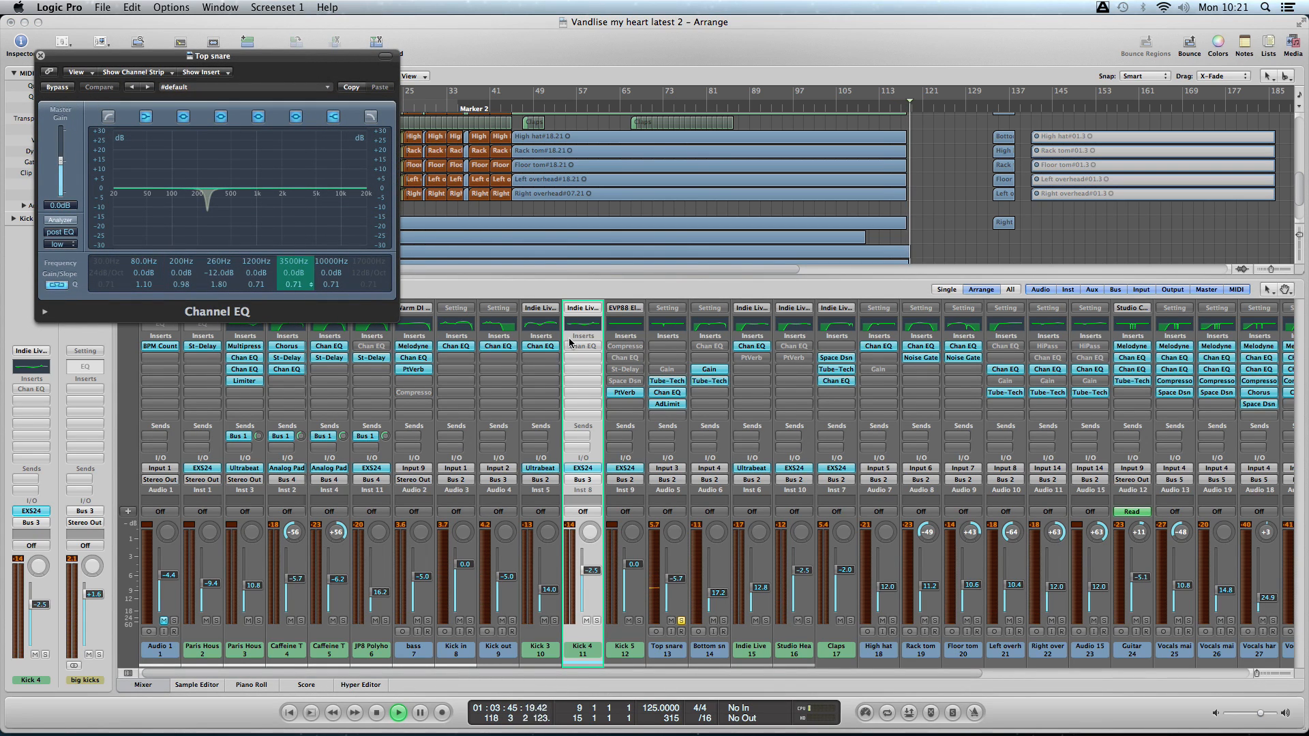
pyautogui.click(580, 106)
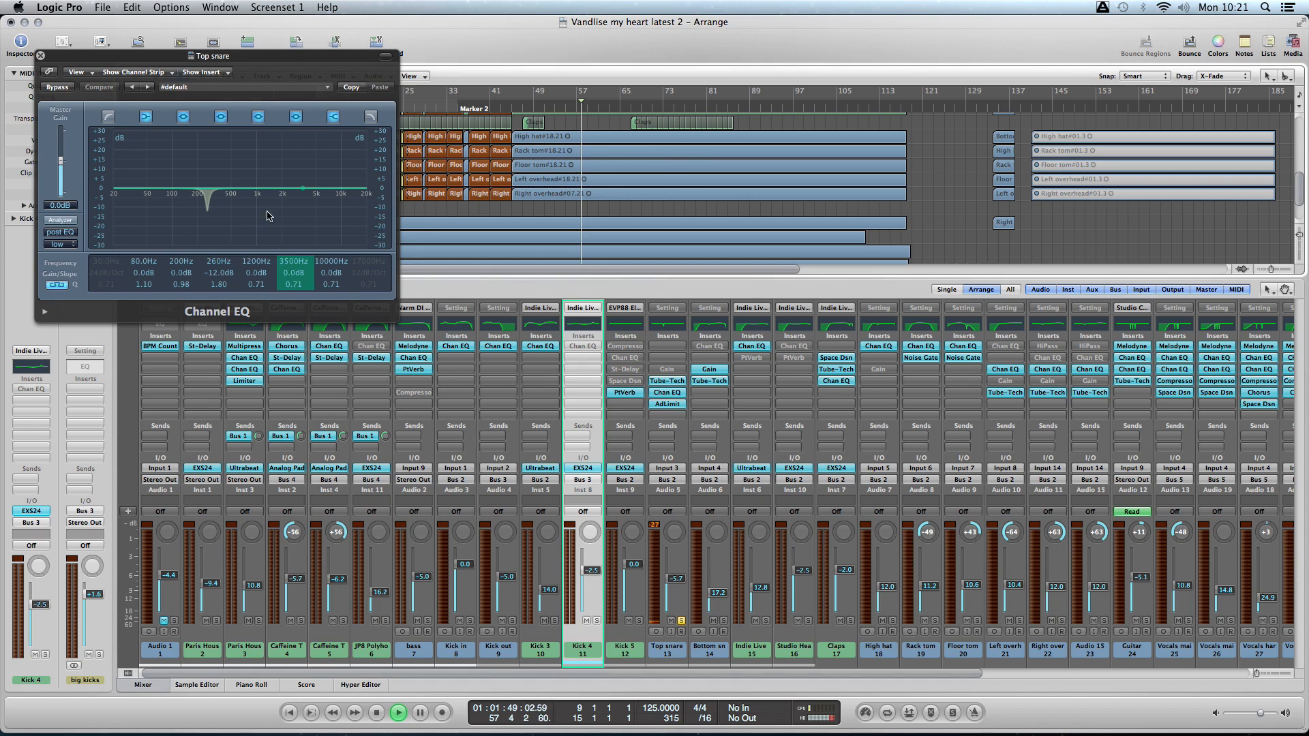
pyautogui.click(60, 220)
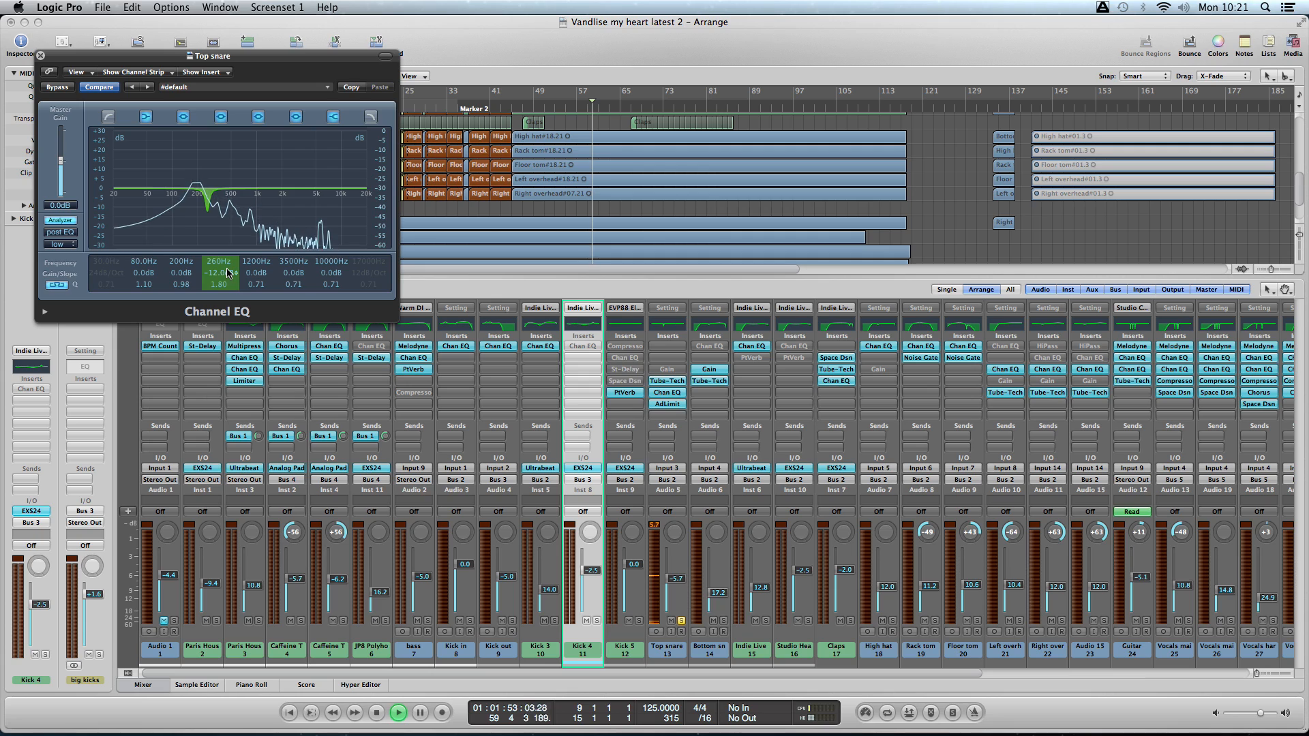
# - Set the Top snare EQ's 1200 Hz band to 500 Hz with a Q of 1.00 and a gain of -5.0 dB
pyautogui.moveTo(254, 266); pyautogui.dragTo(256, 311)
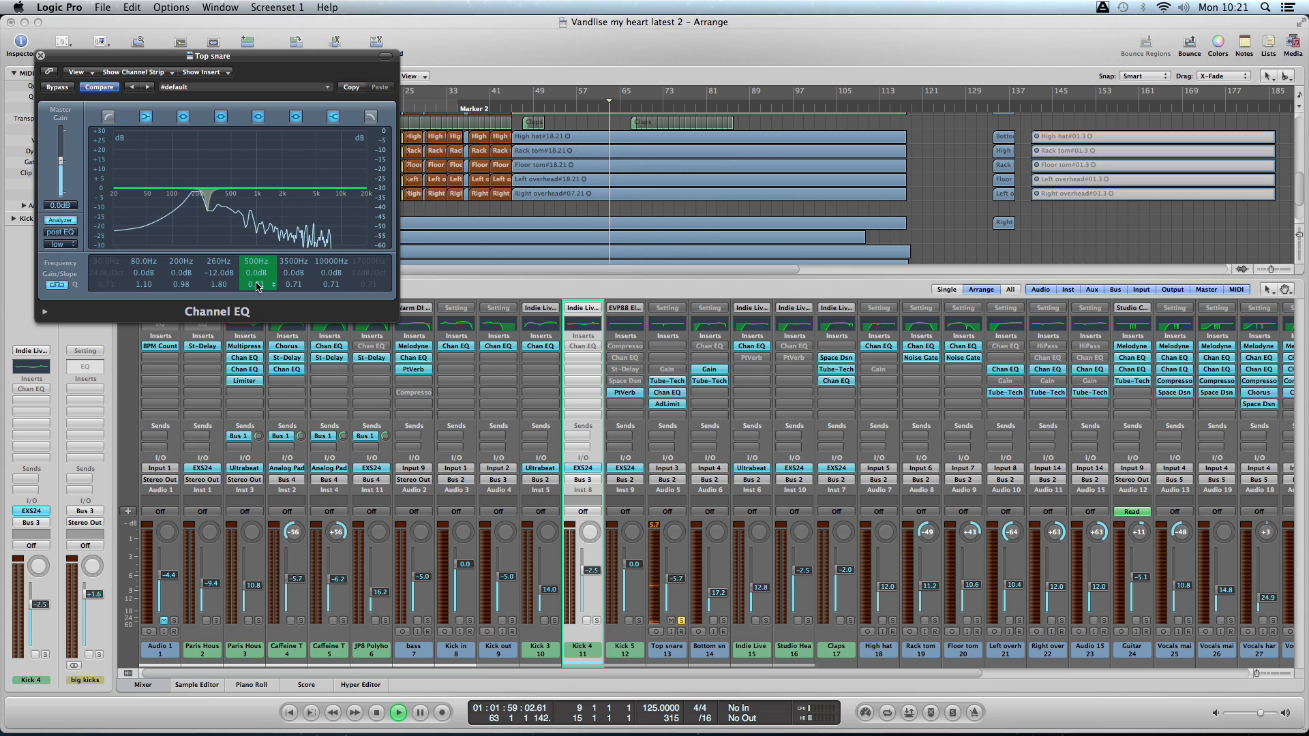
pyautogui.doubleClick(256, 285)
pyautogui.write('1')
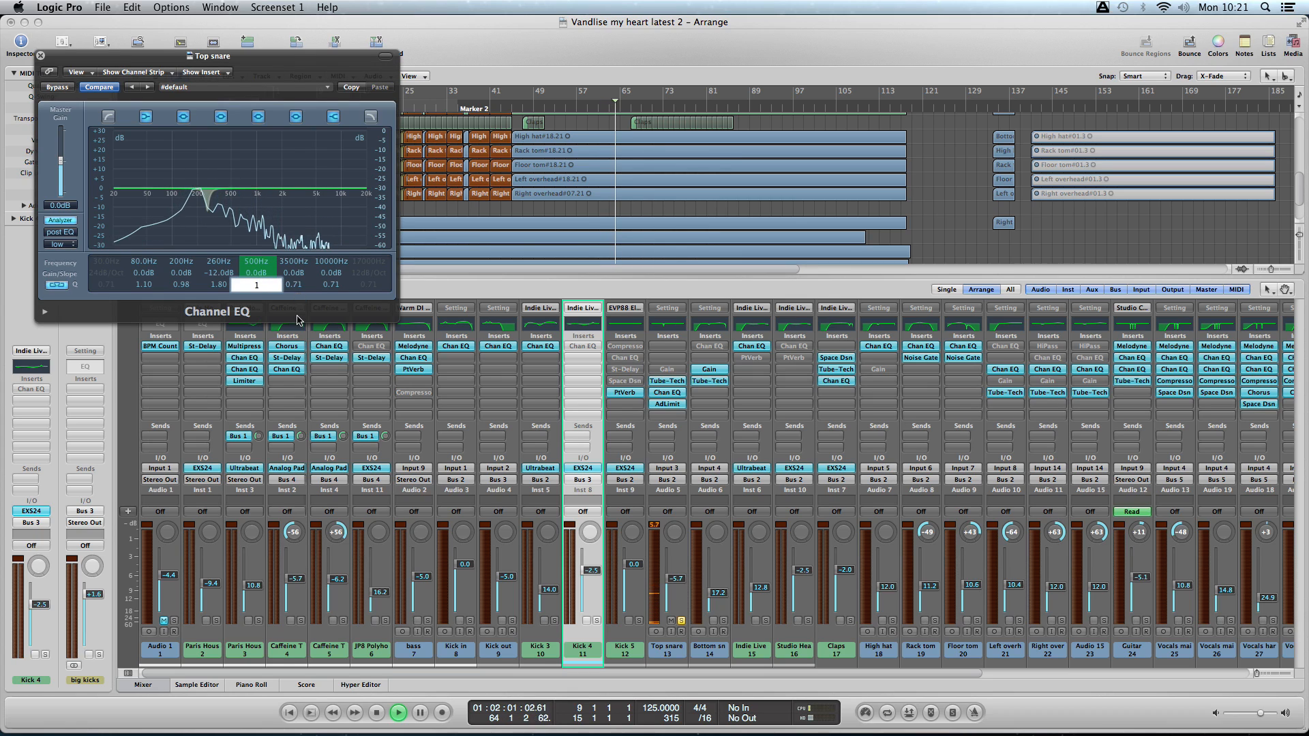
pyautogui.press('Return')
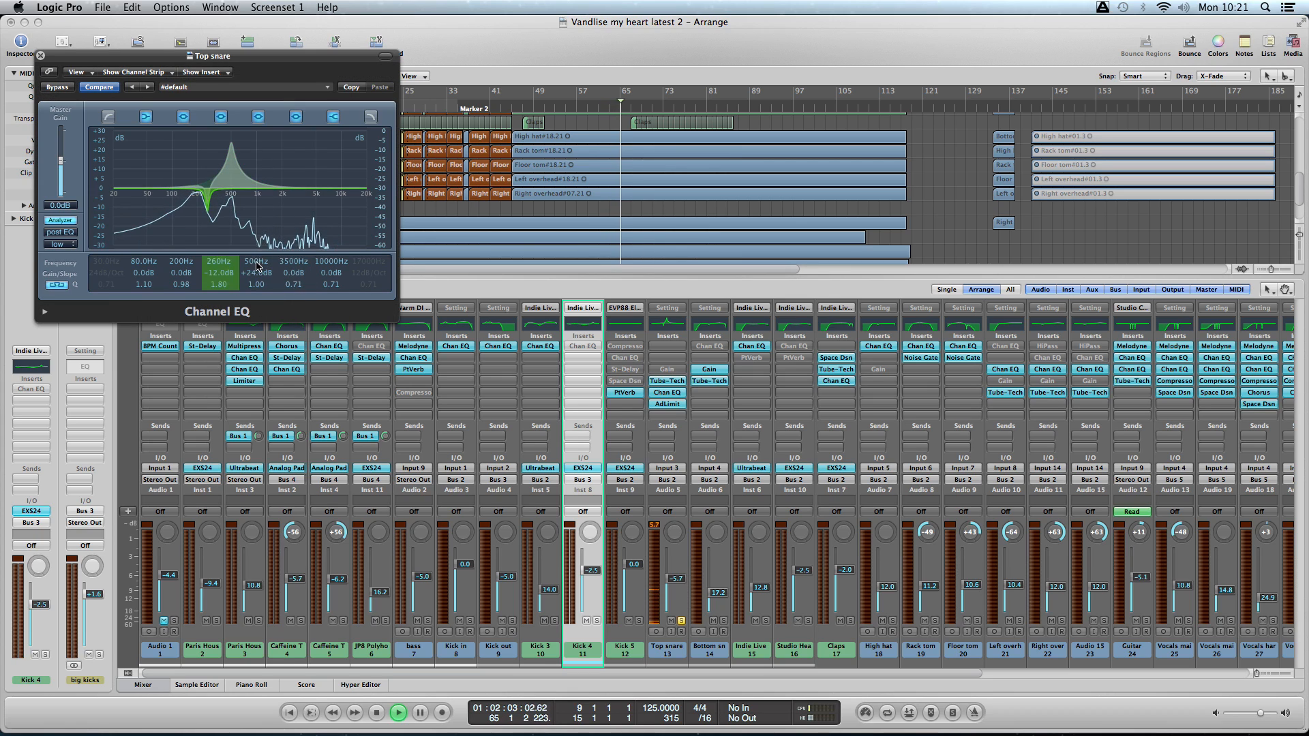
pyautogui.moveTo(259, 274); pyautogui.dragTo(263, 318)
# - Enable the Top snare EQ's low cut at 38.5 Hz with Q 0.64 and its high cut at 14800 Hz
pyautogui.click(110, 118)
pyautogui.moveTo(128, 192); pyautogui.dragTo(128, 212)
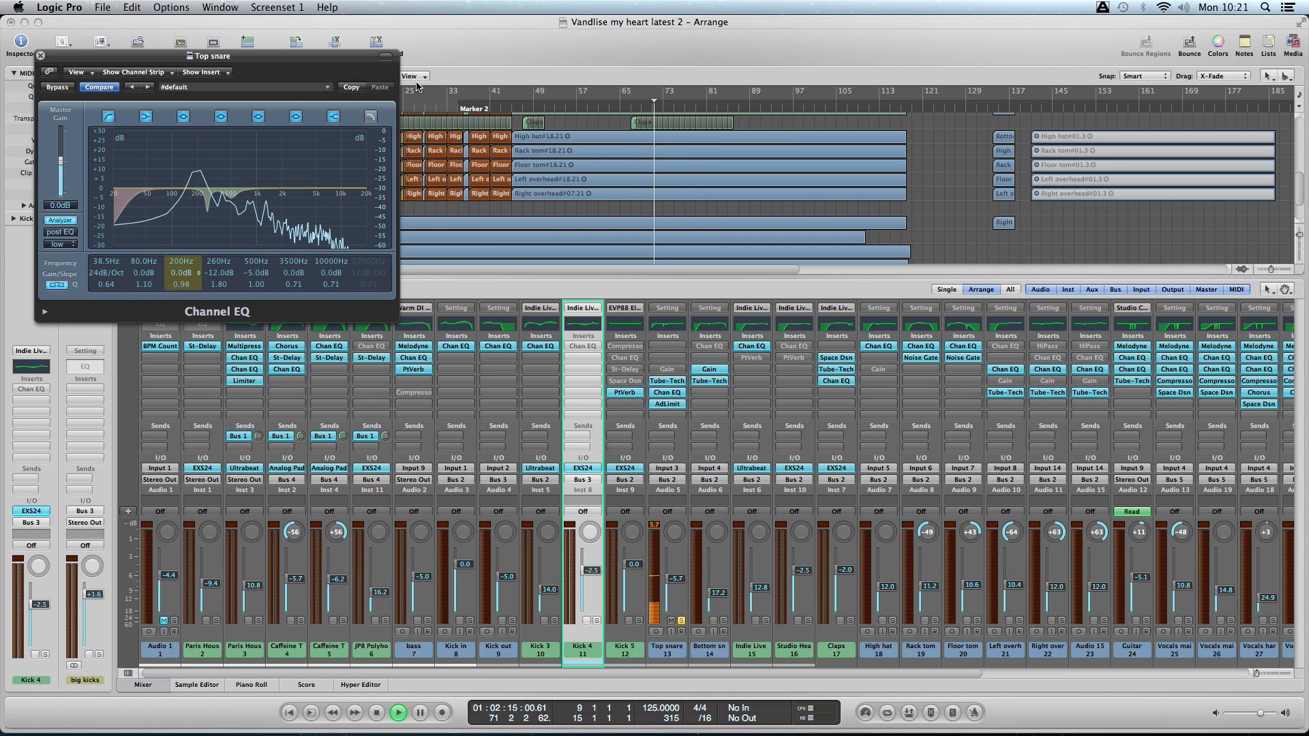
pyautogui.click(374, 117)
pyautogui.moveTo(364, 206); pyautogui.dragTo(360, 207)
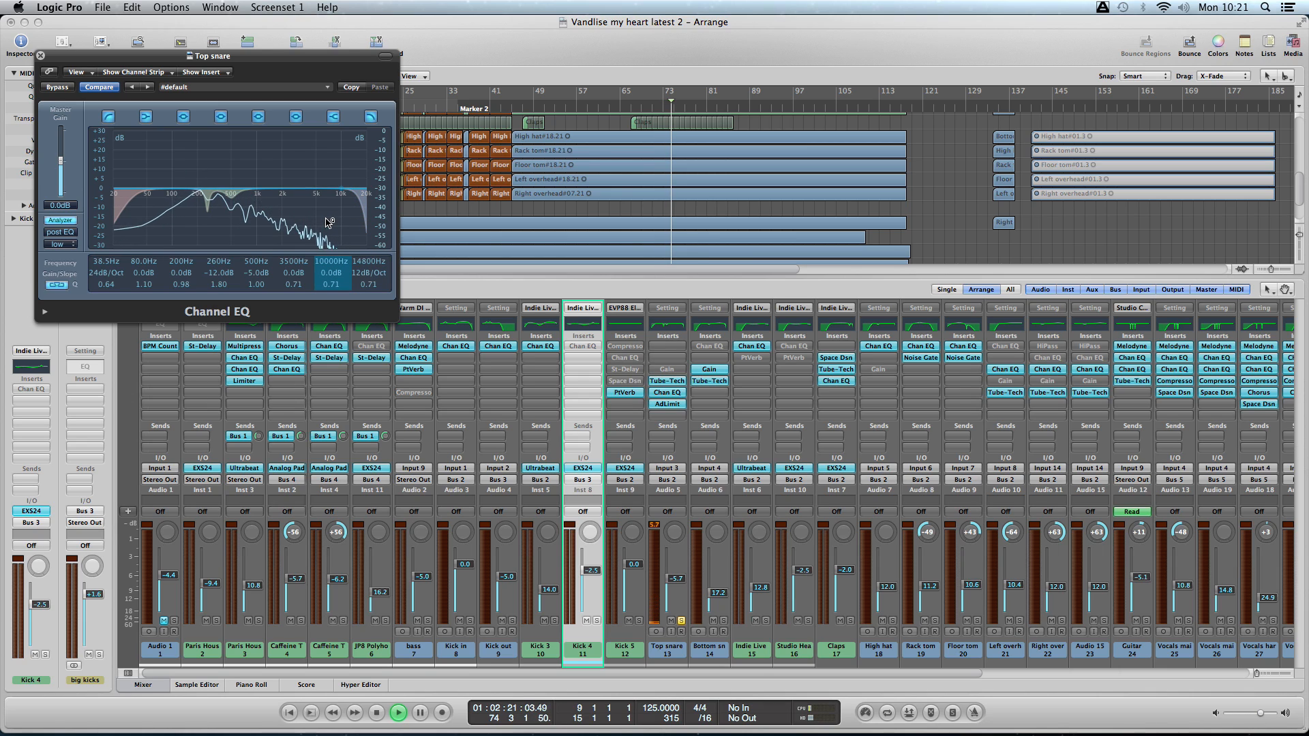
# - Set the Top snare EQ's 3500 Hz band to 2400 Hz with Q 1.00 and +6.0 dB gain, and close the EQ
pyautogui.moveTo(276, 192); pyautogui.dragTo(271, 155)
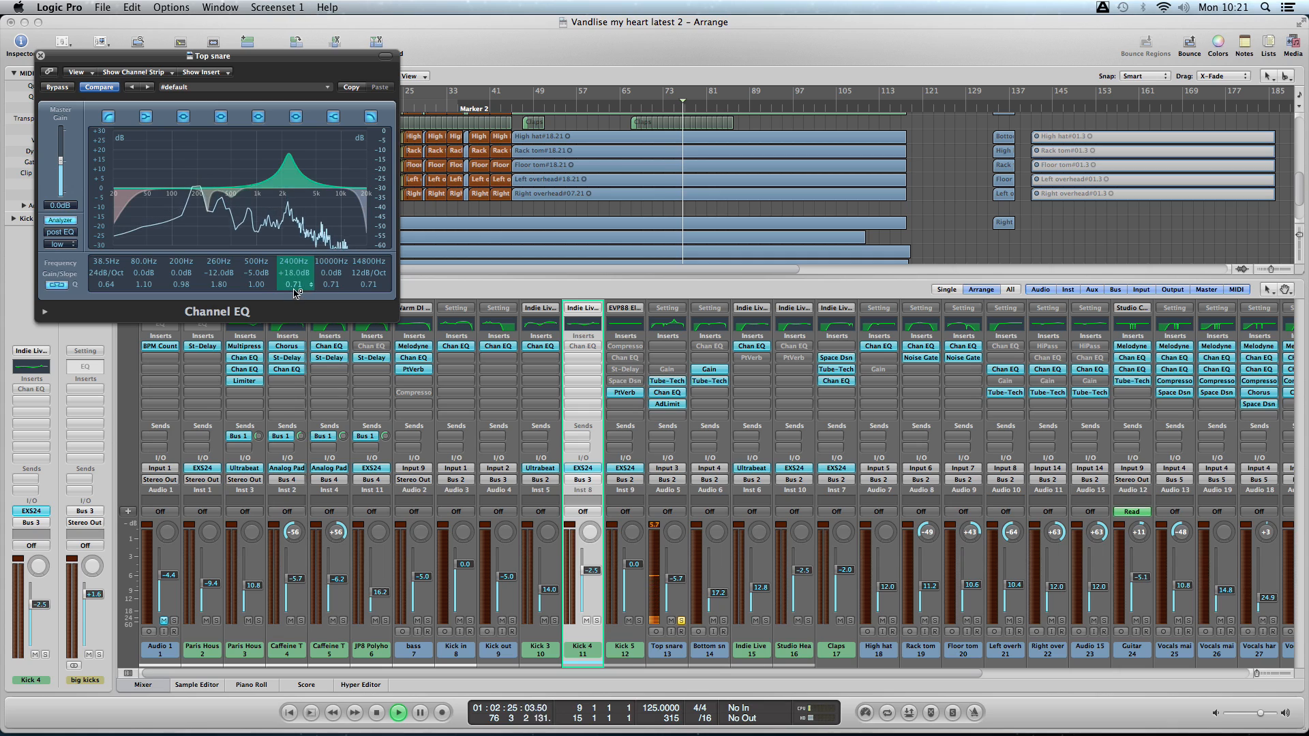
pyautogui.doubleClick(294, 285)
pyautogui.write('1')
pyautogui.press('Return')
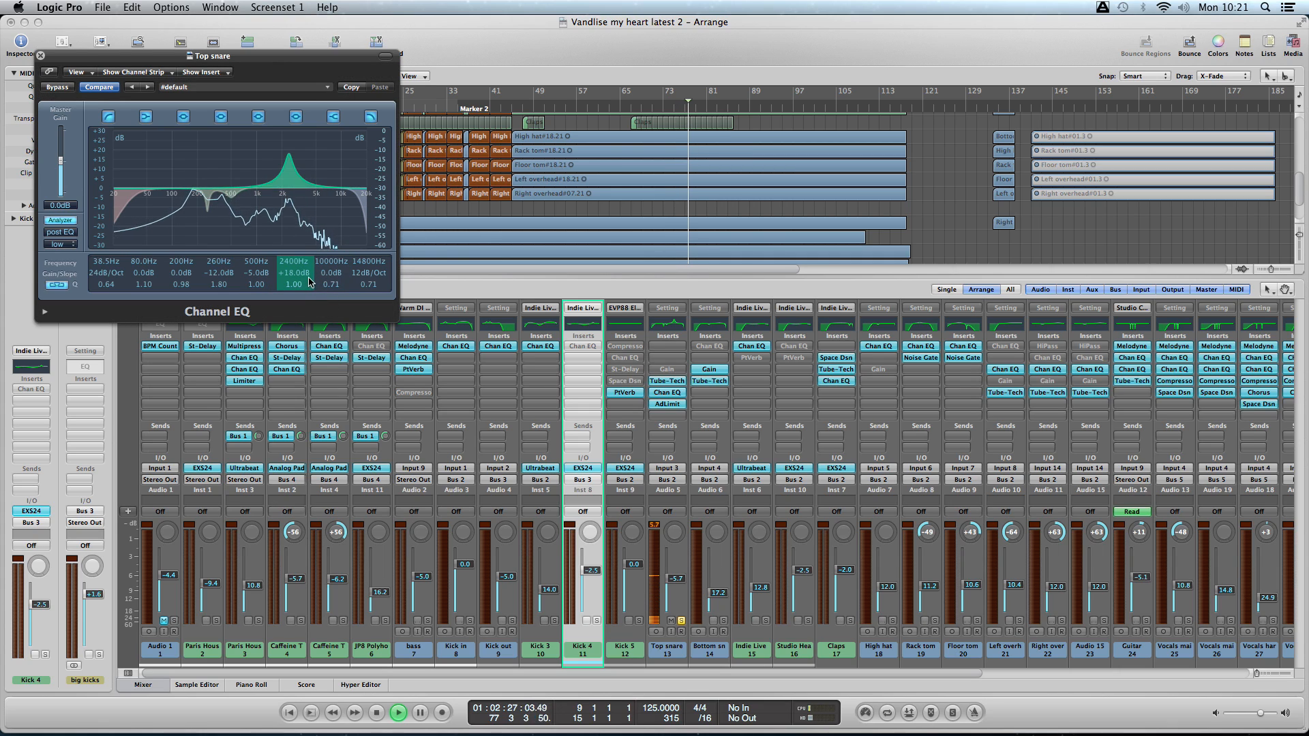
pyautogui.moveTo(308, 283)
pyautogui.mouseDown()
pyautogui.moveTo(303, 266)
pyautogui.moveTo(303, 303)
pyautogui.mouseUp()
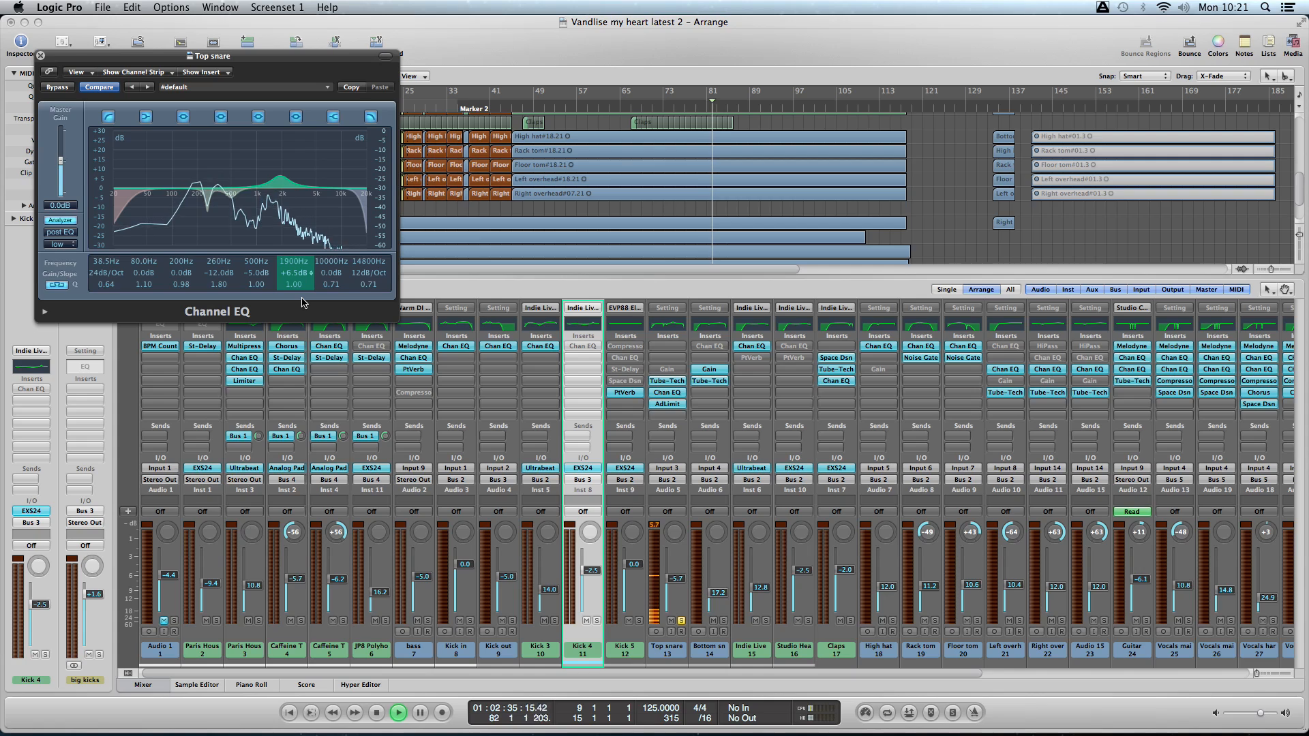
pyautogui.click(40, 55)
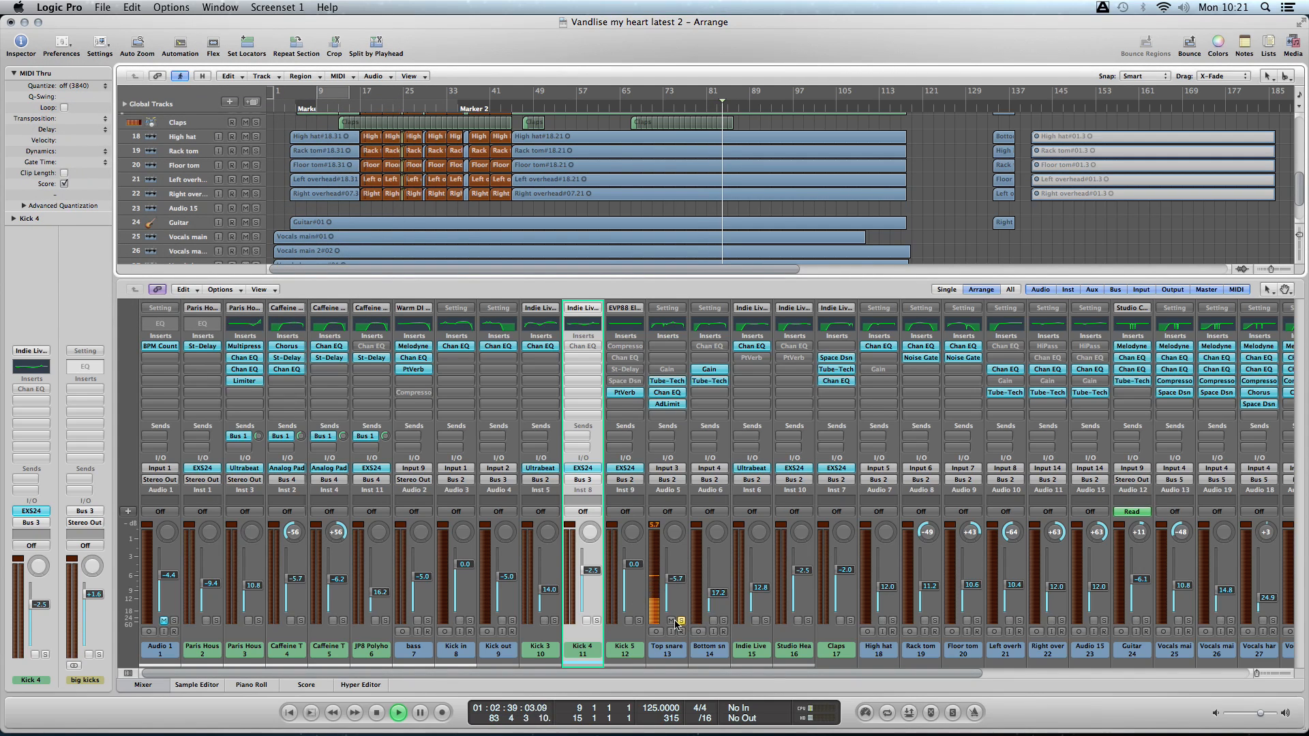
# - Solo Bottom snare and inspect the curve in its bypassed Channel EQ, toggling the analyzer off and on
pyautogui.click(724, 621)
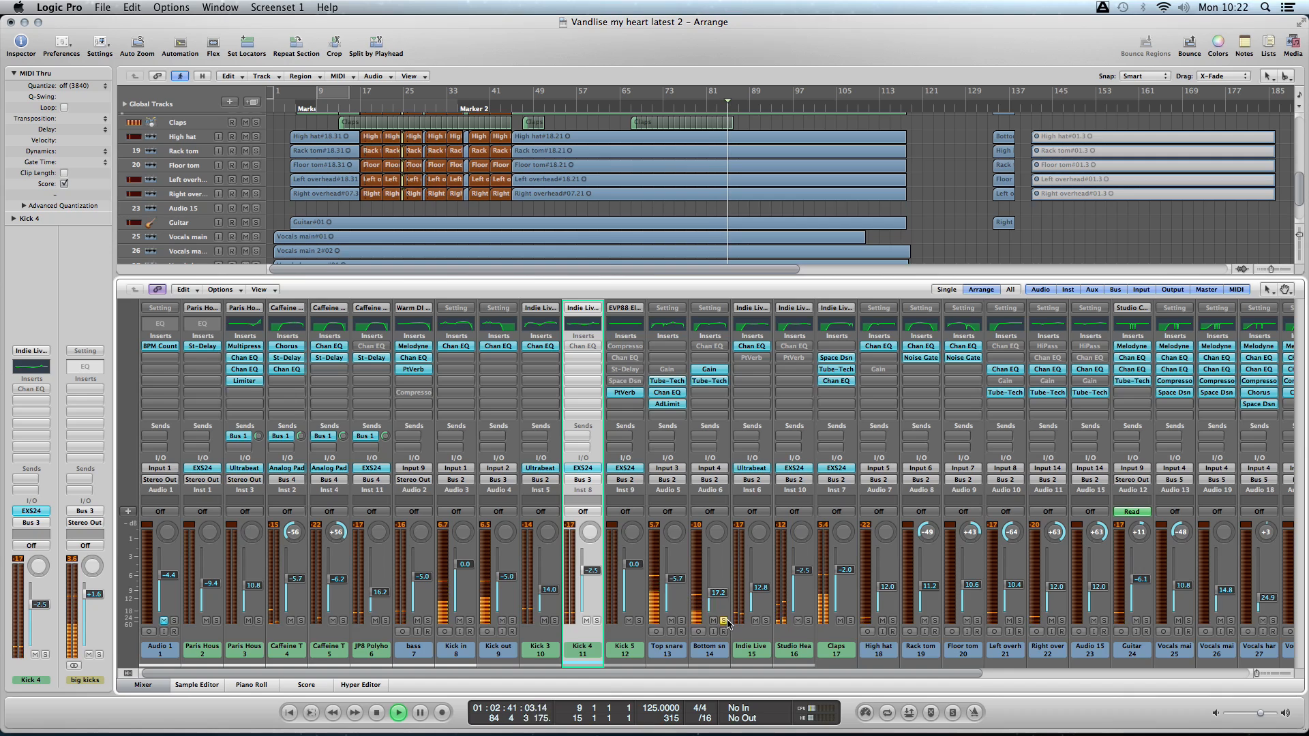
pyautogui.doubleClick(715, 329)
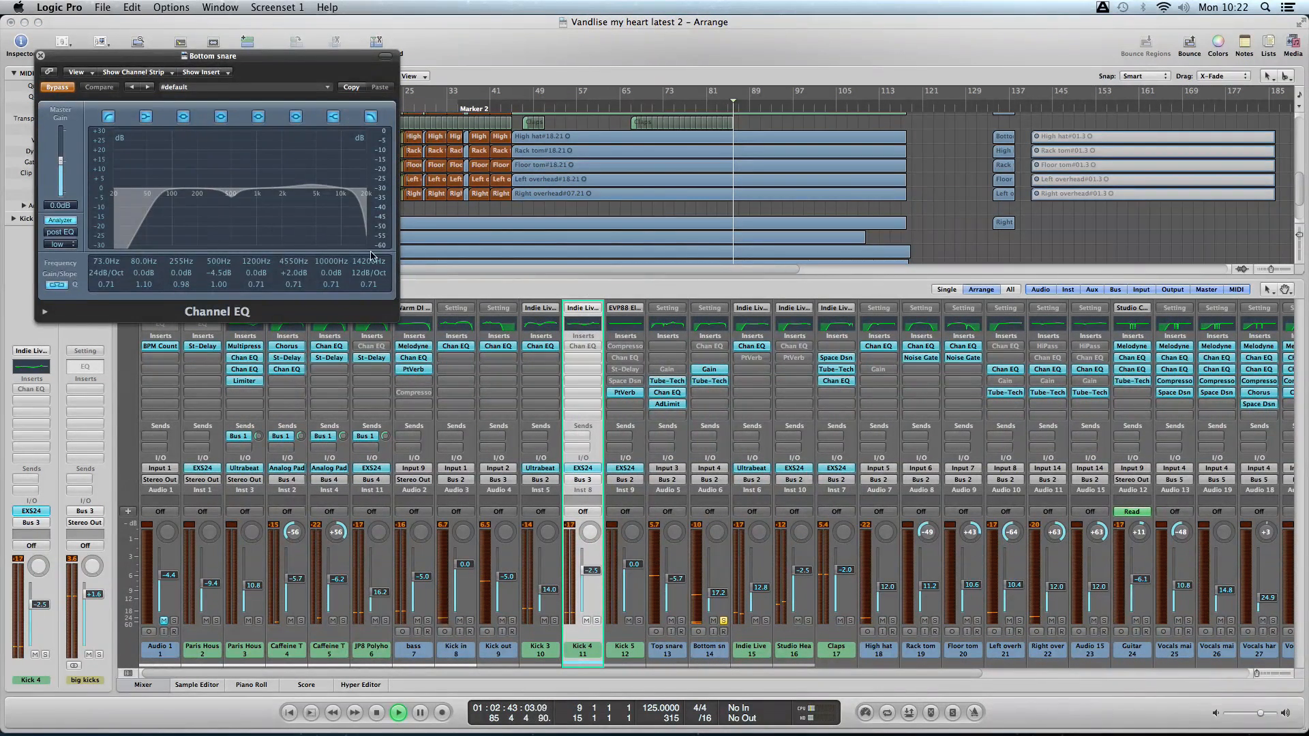
pyautogui.click(60, 220)
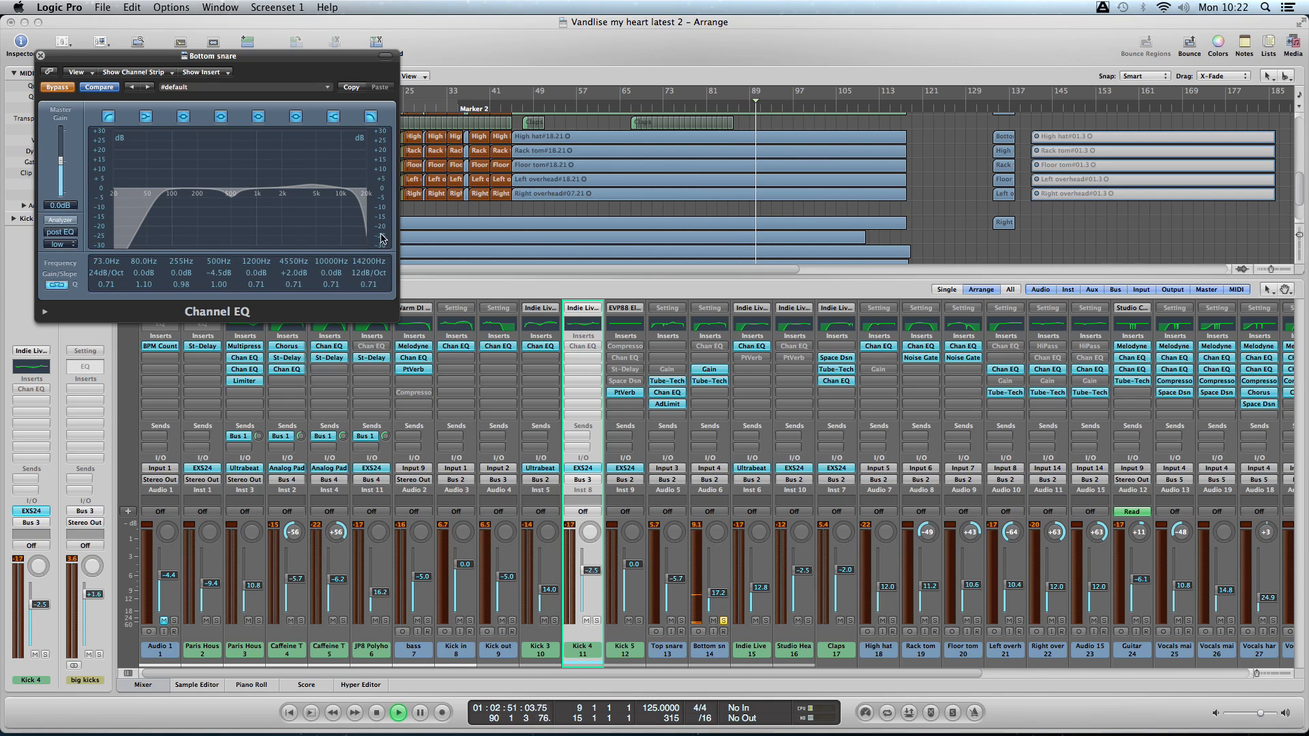
pyautogui.click(45, 221)
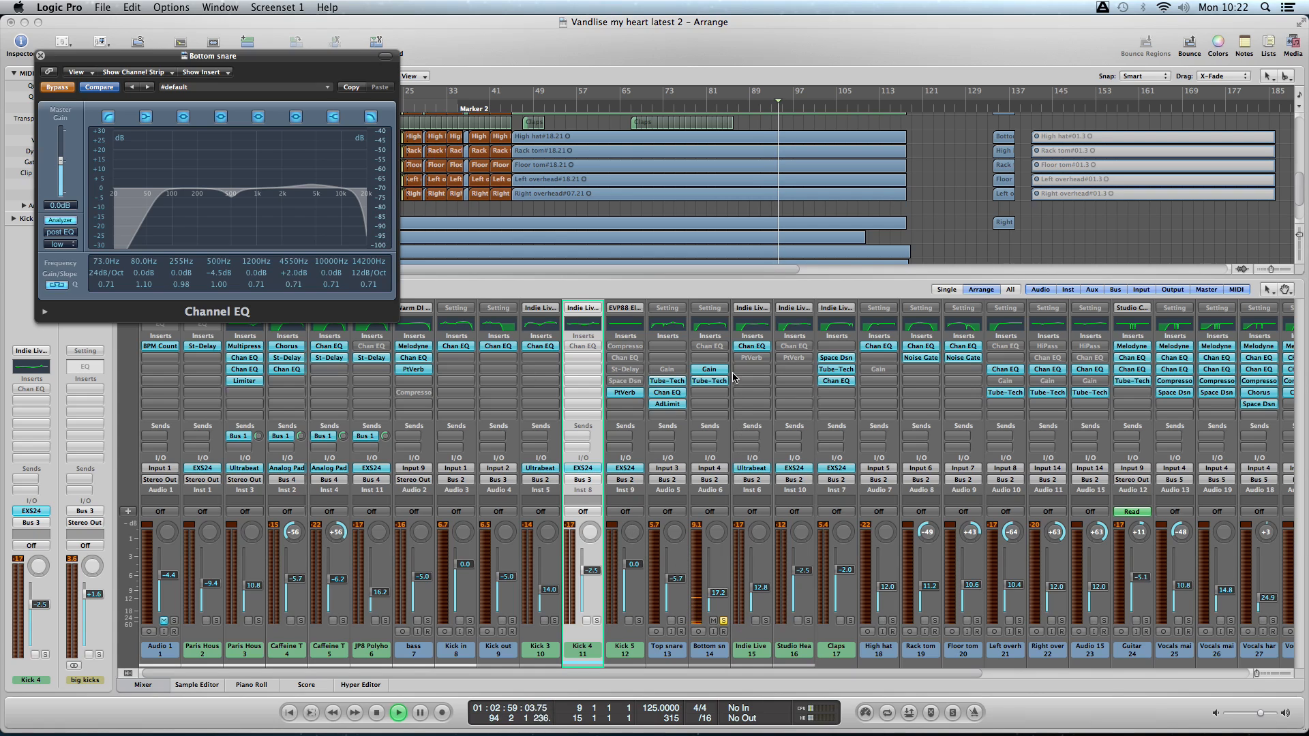
pyautogui.click(40, 55)
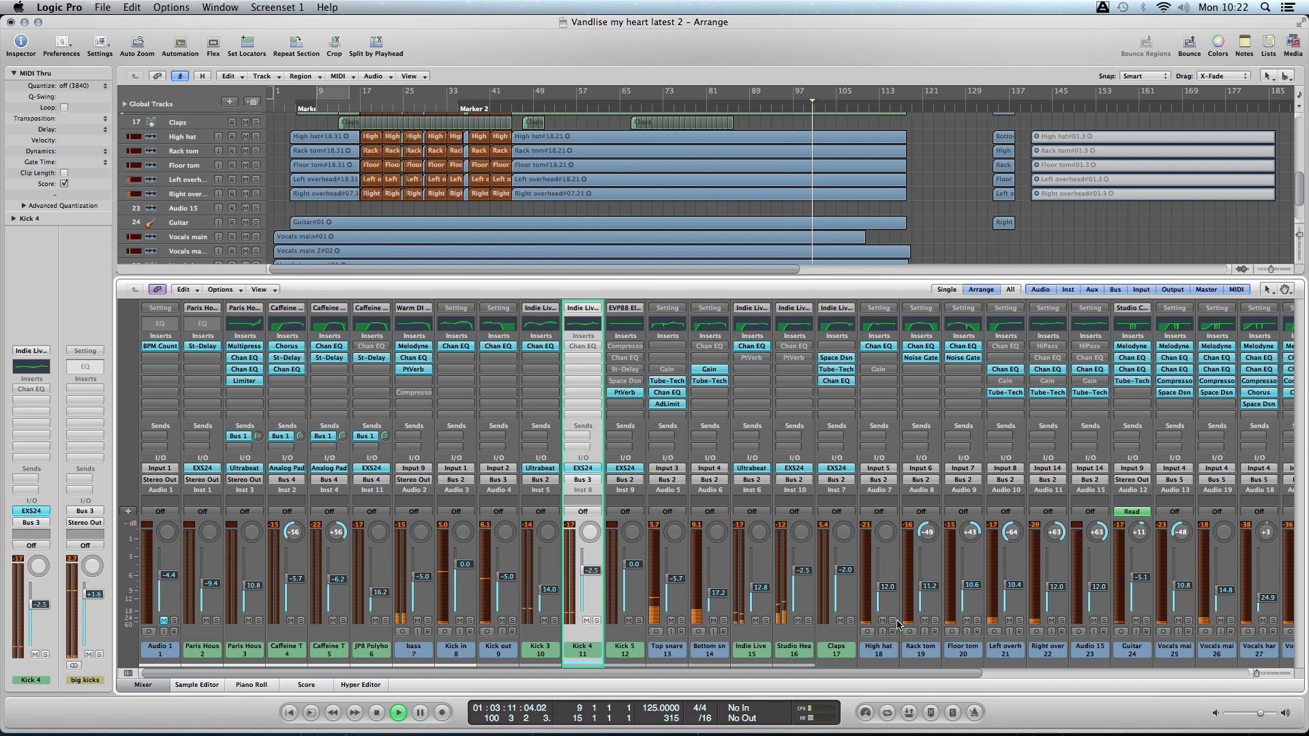
# - Inspect the Channel EQs of High hat and Rack tom, toggling the High hat's high cut off and on
pyautogui.click(878, 345)
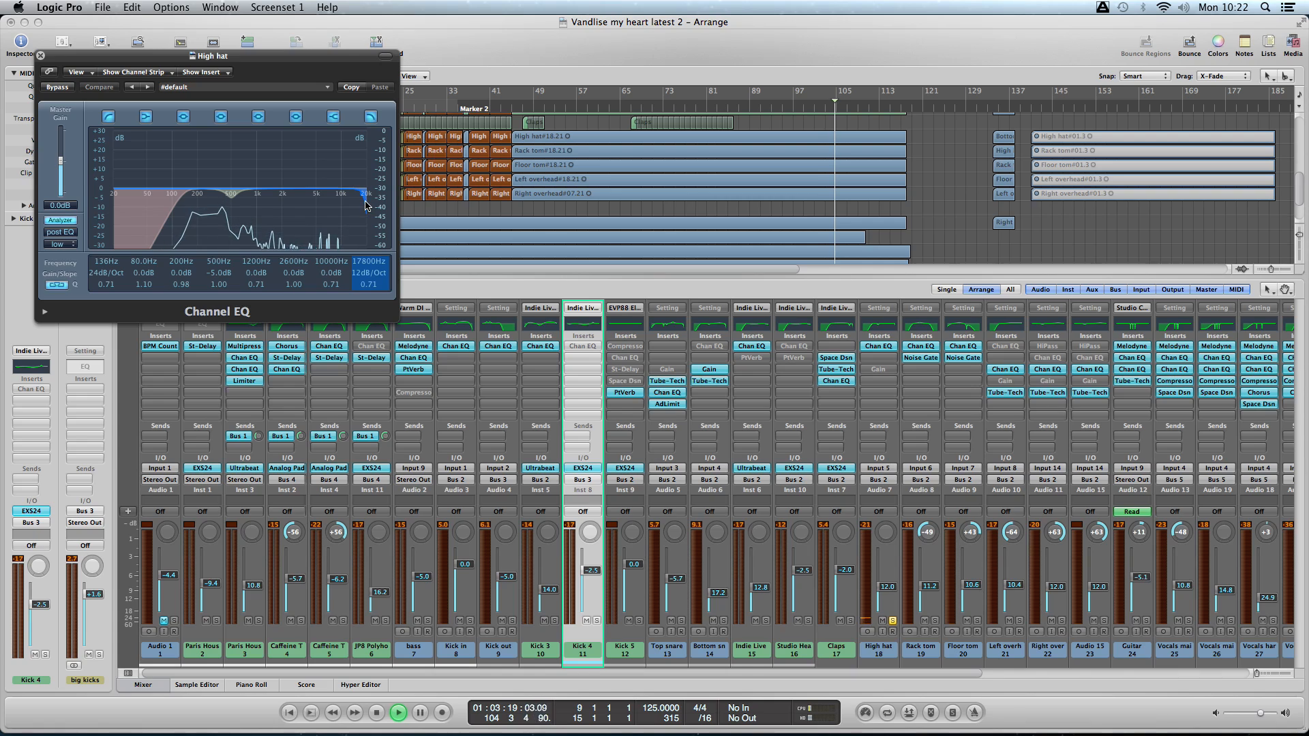
pyautogui.click(371, 117)
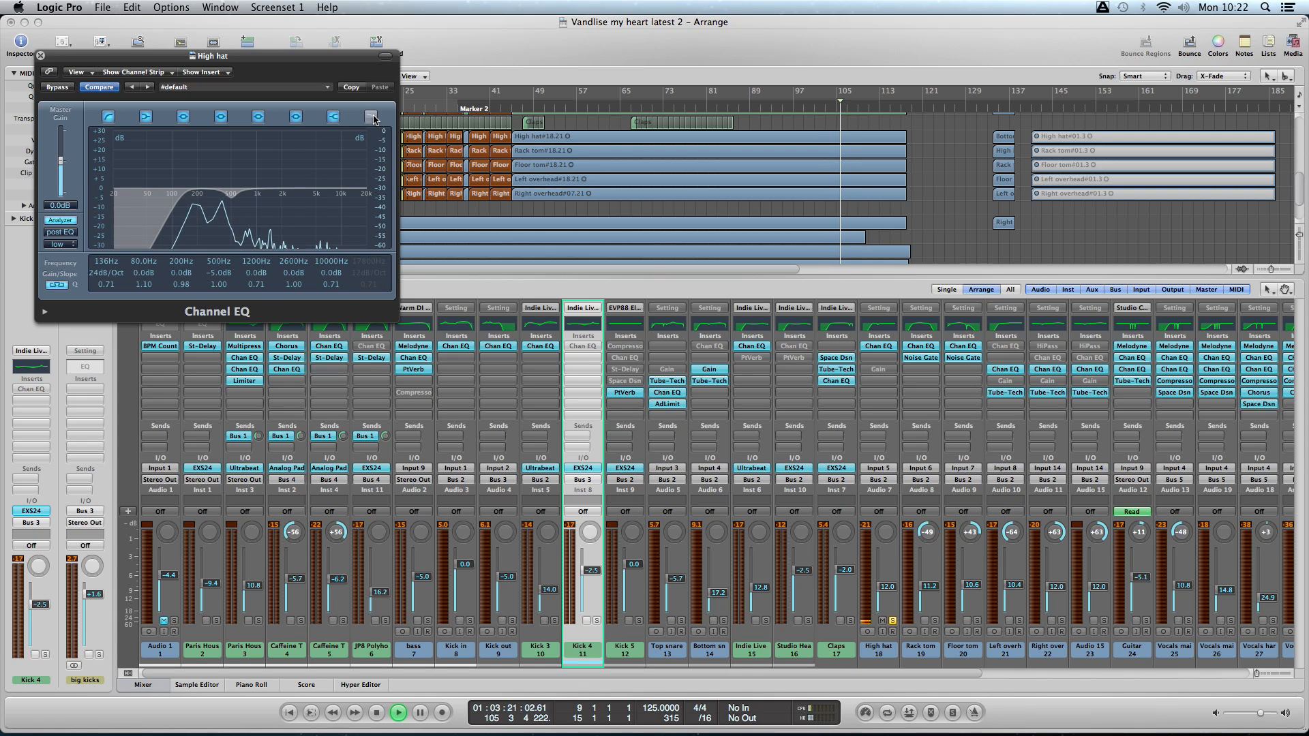
pyautogui.click(372, 117)
pyautogui.click(41, 56)
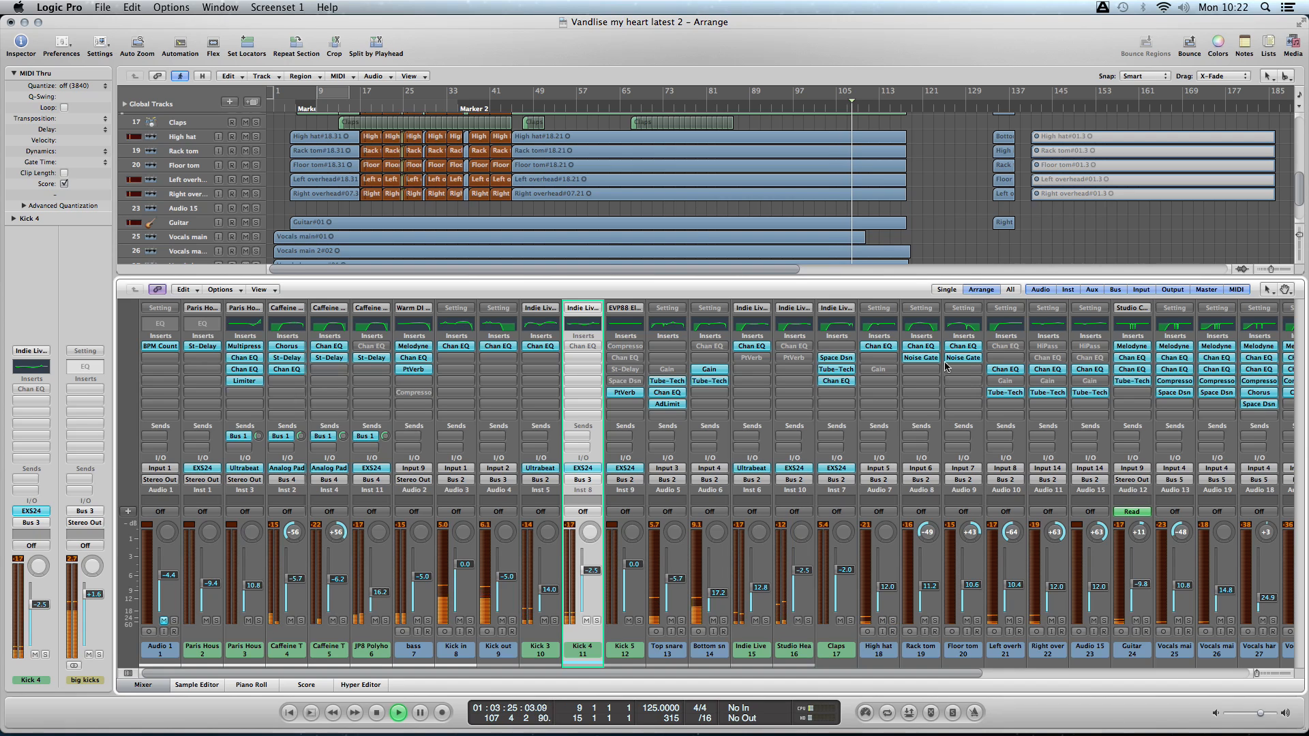
pyautogui.doubleClick(908, 329)
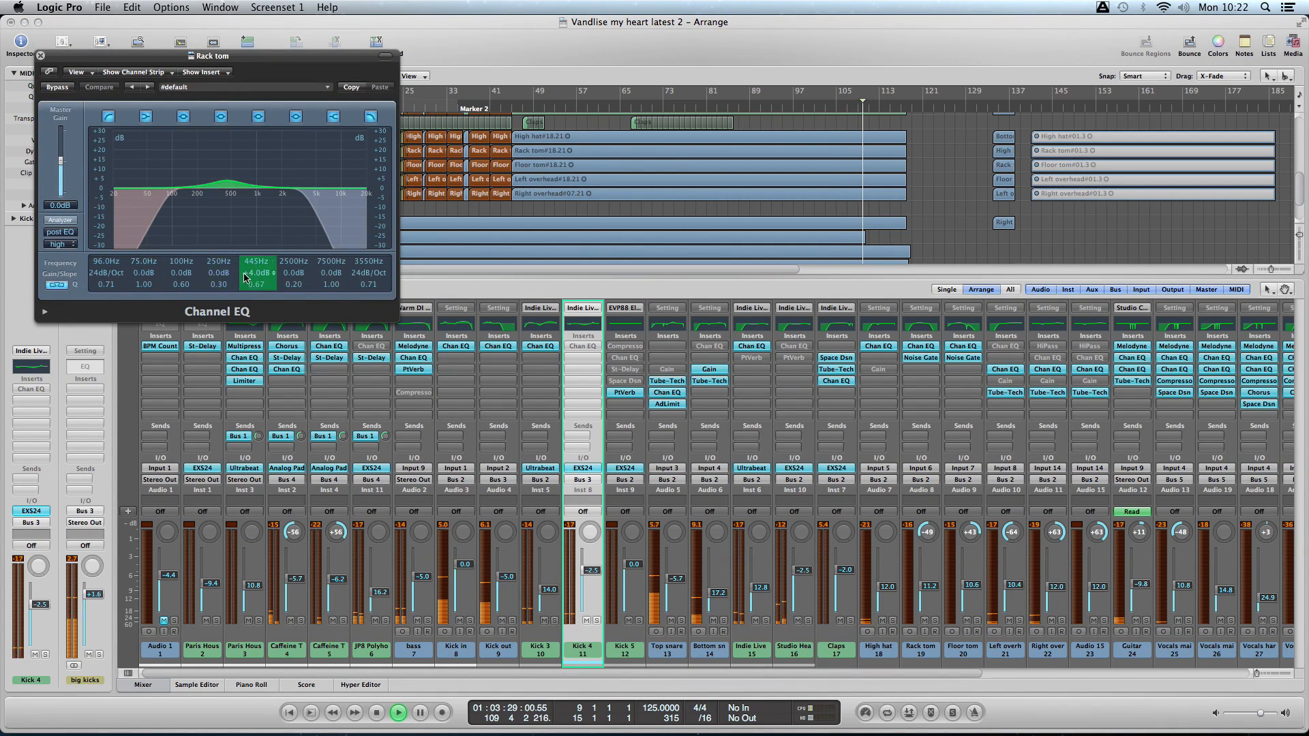
pyautogui.click(40, 55)
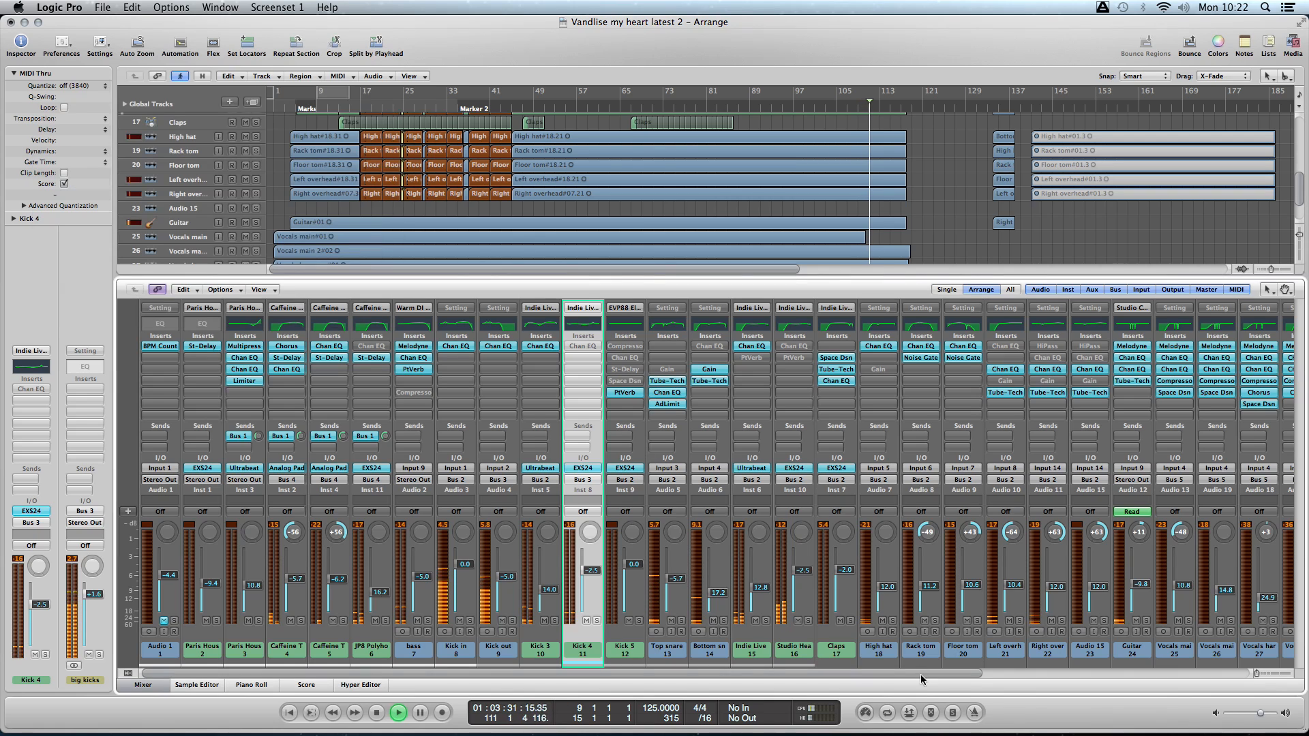
# - Set the 25.5 Hz band's gain to 0.0 dB in the Floor tom's Channel EQ and stop playback
pyautogui.click(961, 347)
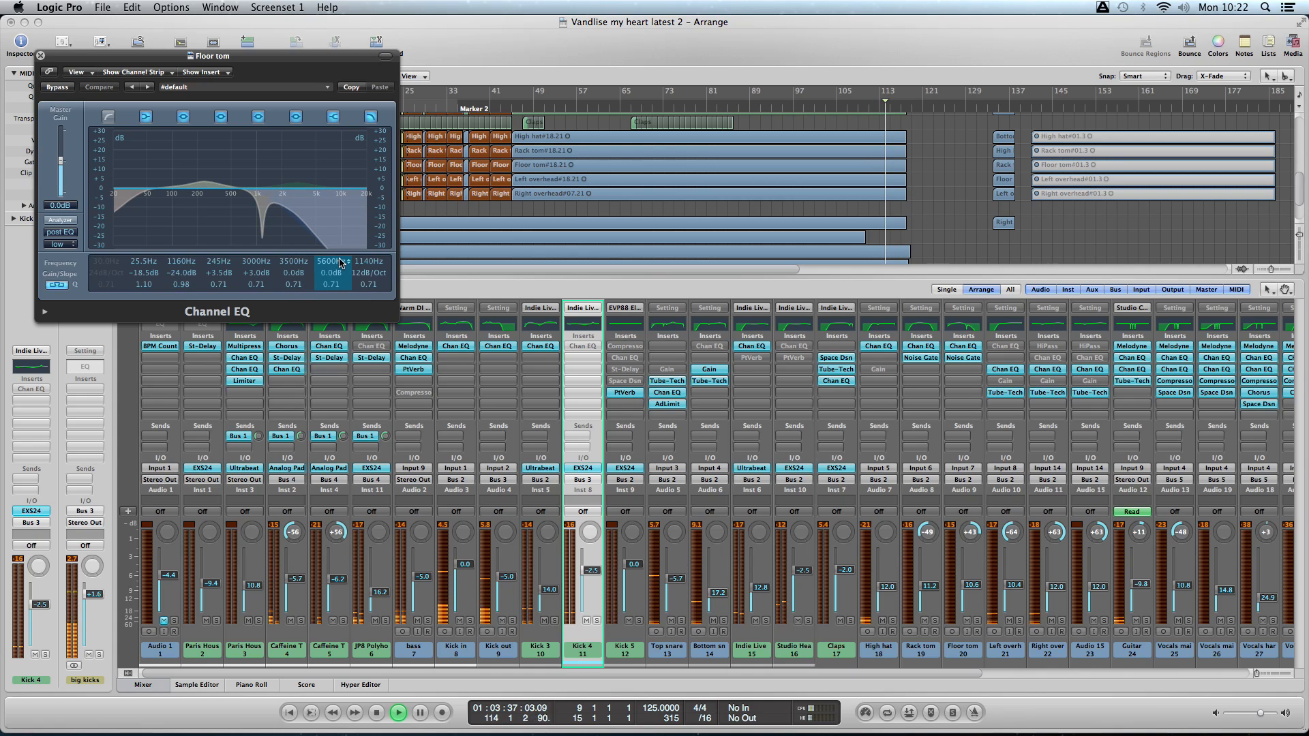
pyautogui.press('space')
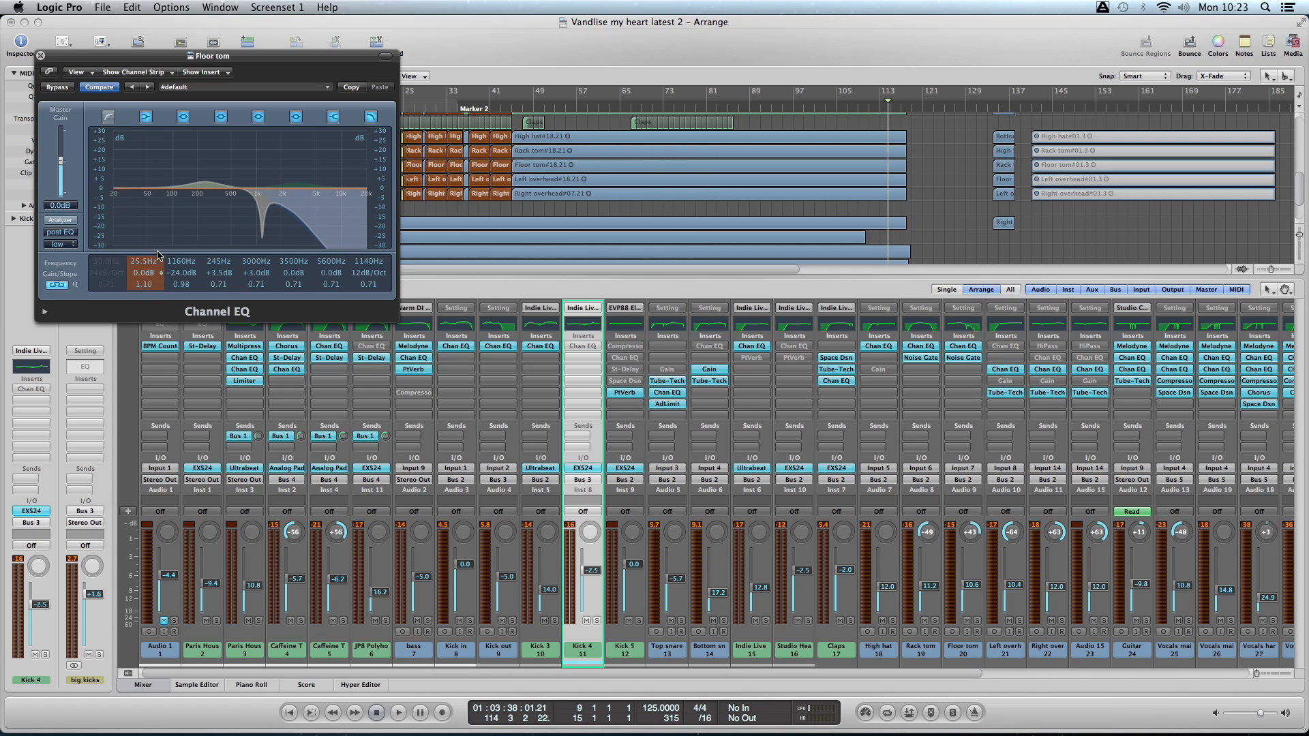
pyautogui.click(40, 56)
# - Solo Right overhead and Audio 15 and play the song from around bar 68
pyautogui.hscroll(5, 935, 625)
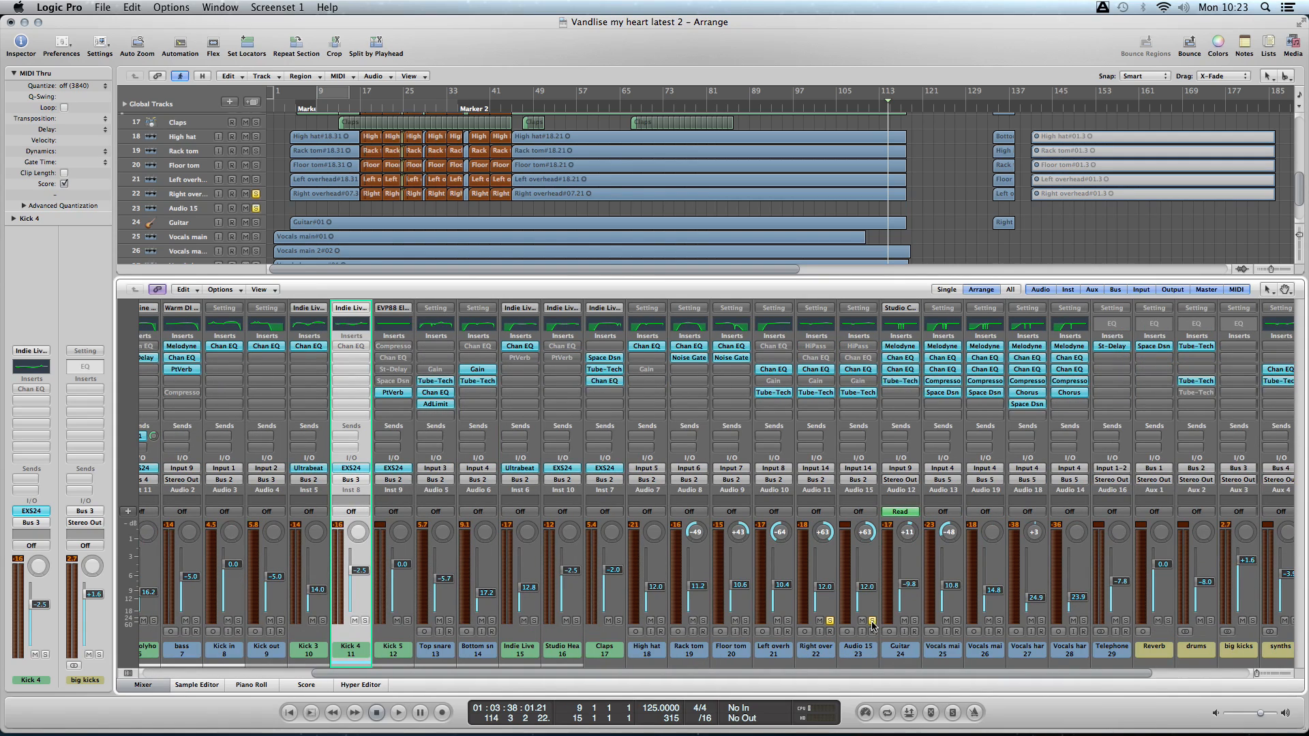
pyautogui.press('space')
pyautogui.click(635, 103)
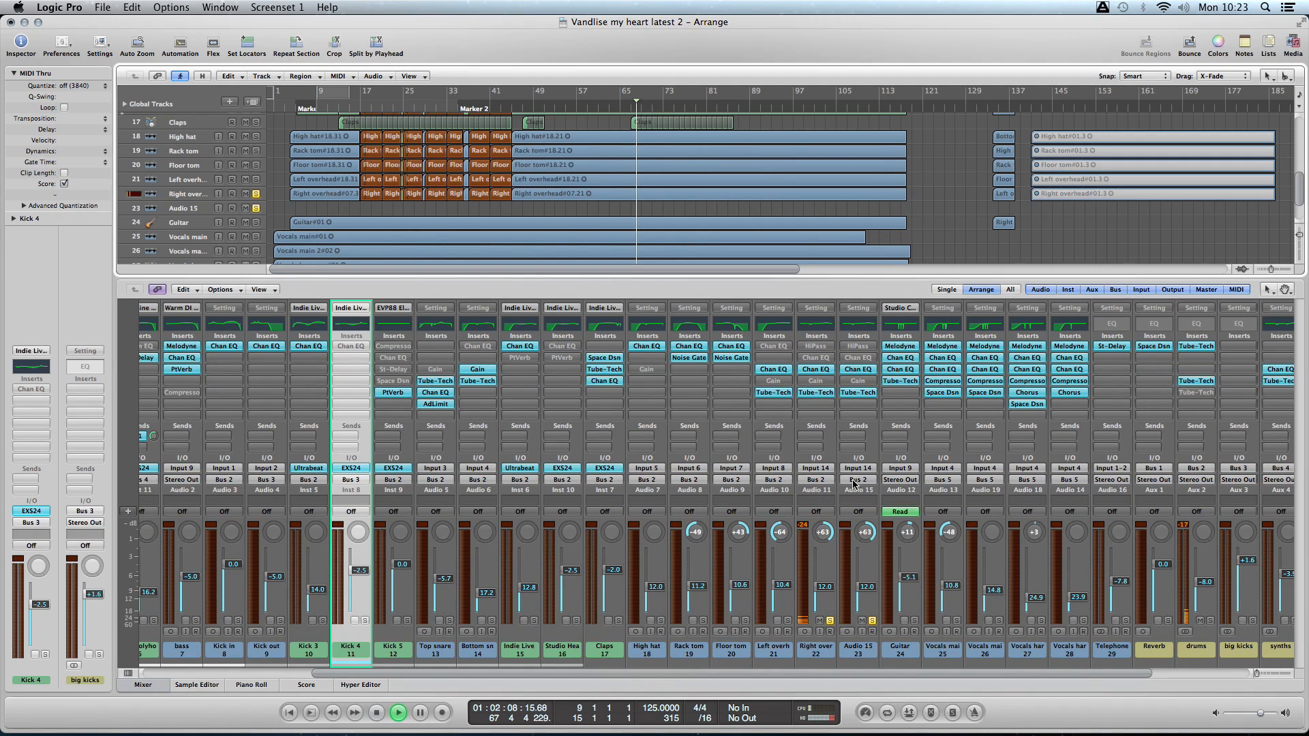
# - Turn on the analyzer in Right overhead's Channel EQ and set the low cut to 31.5 Hz
pyautogui.click(827, 370)
pyautogui.click(73, 221)
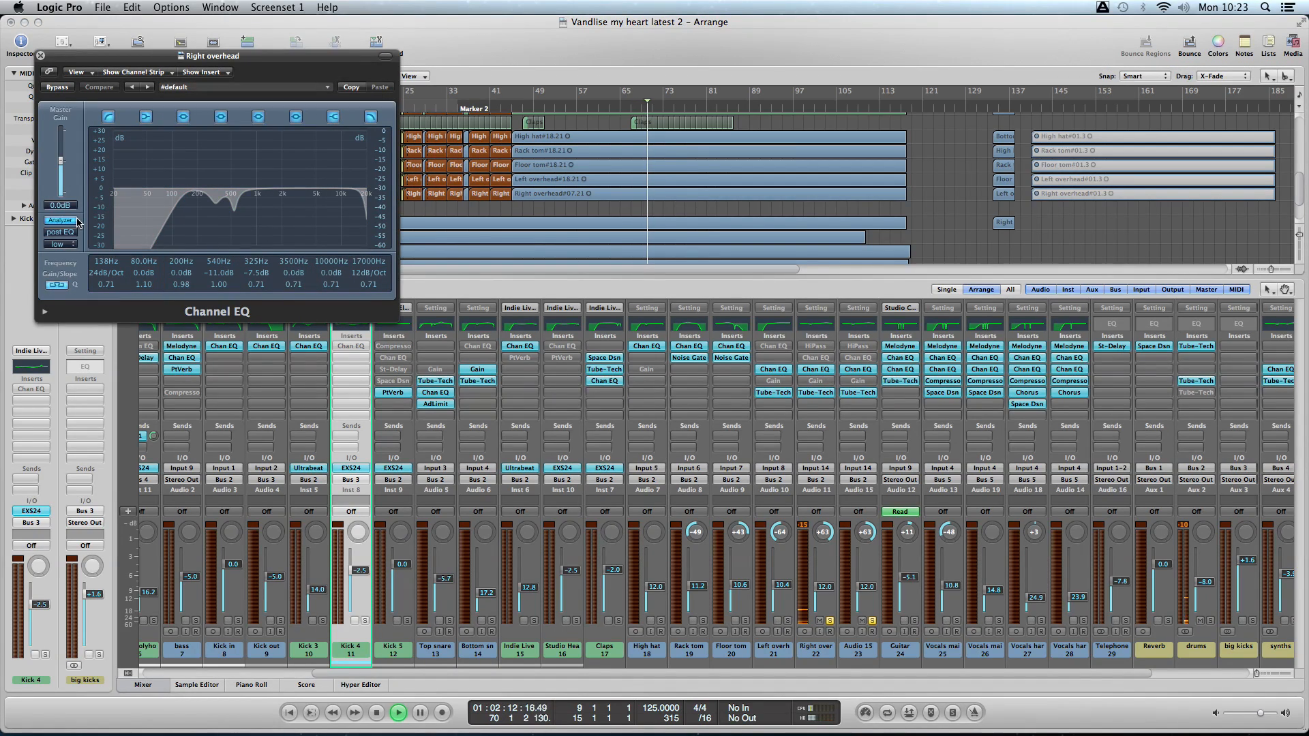
pyautogui.click(110, 117)
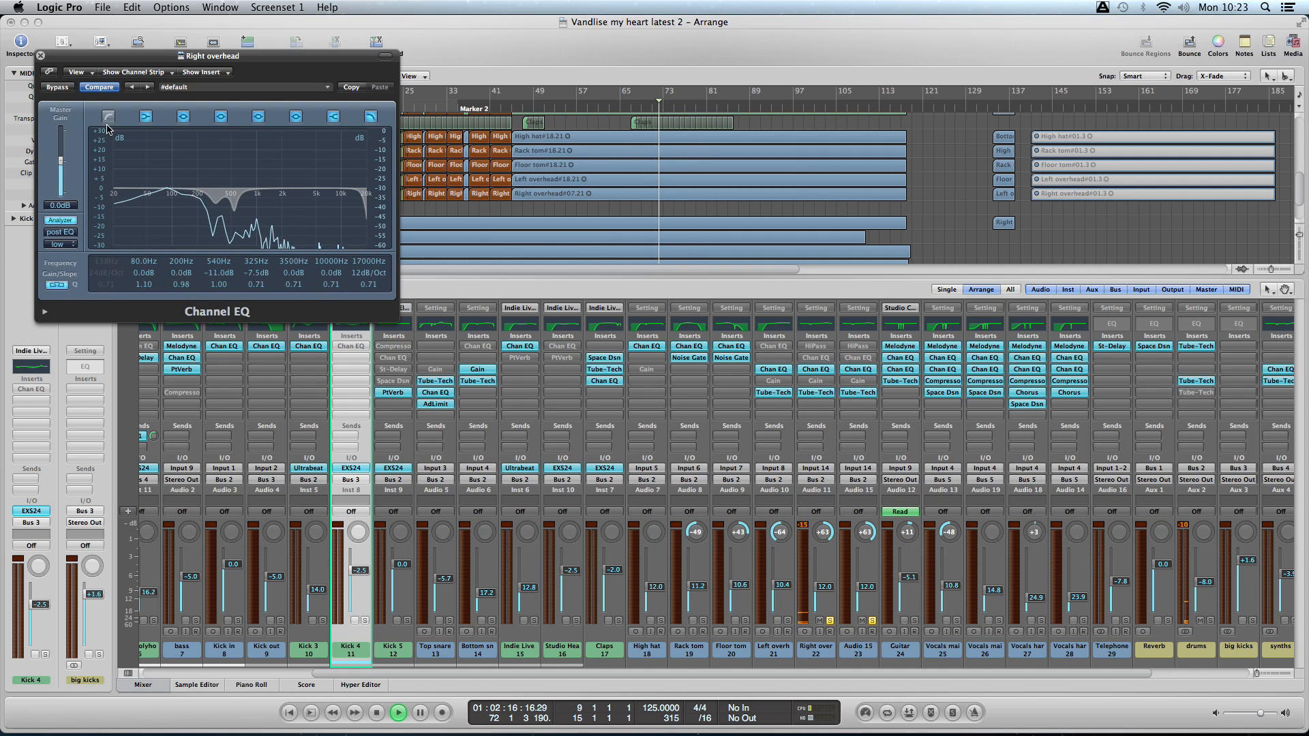
pyautogui.click(108, 118)
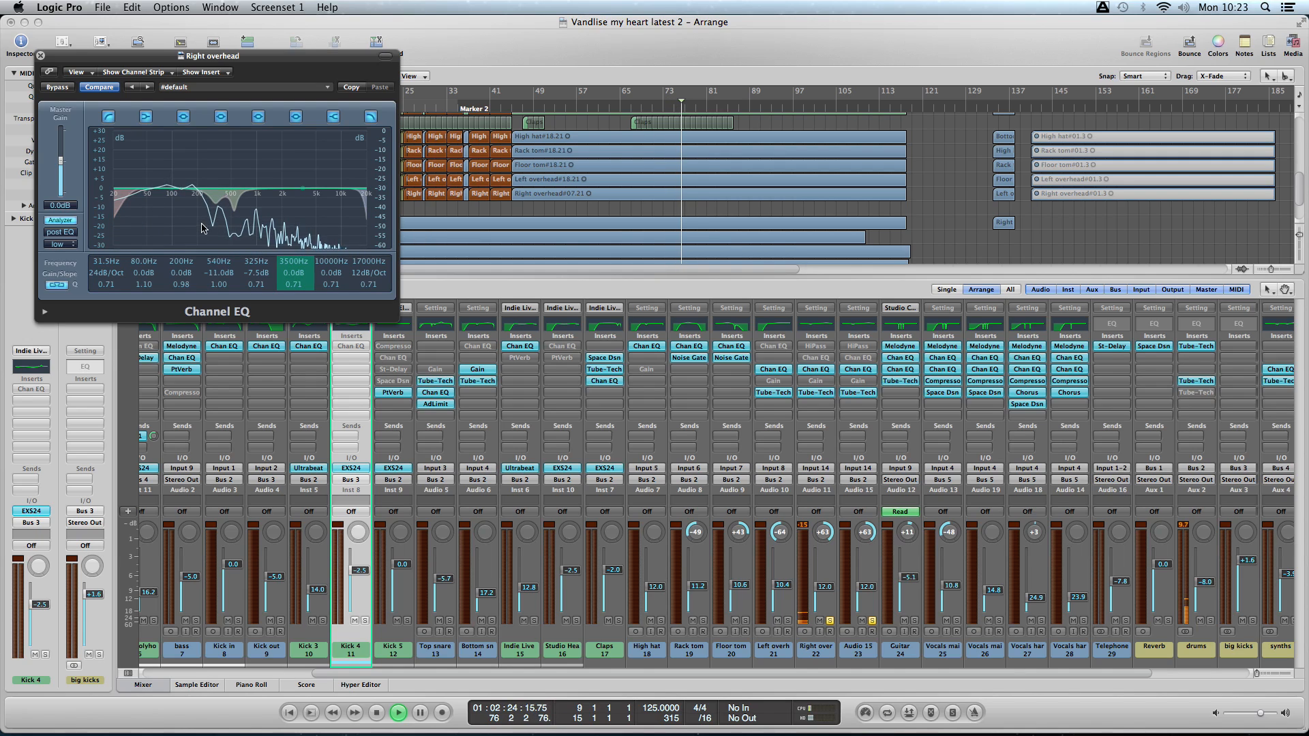
pyautogui.click(41, 56)
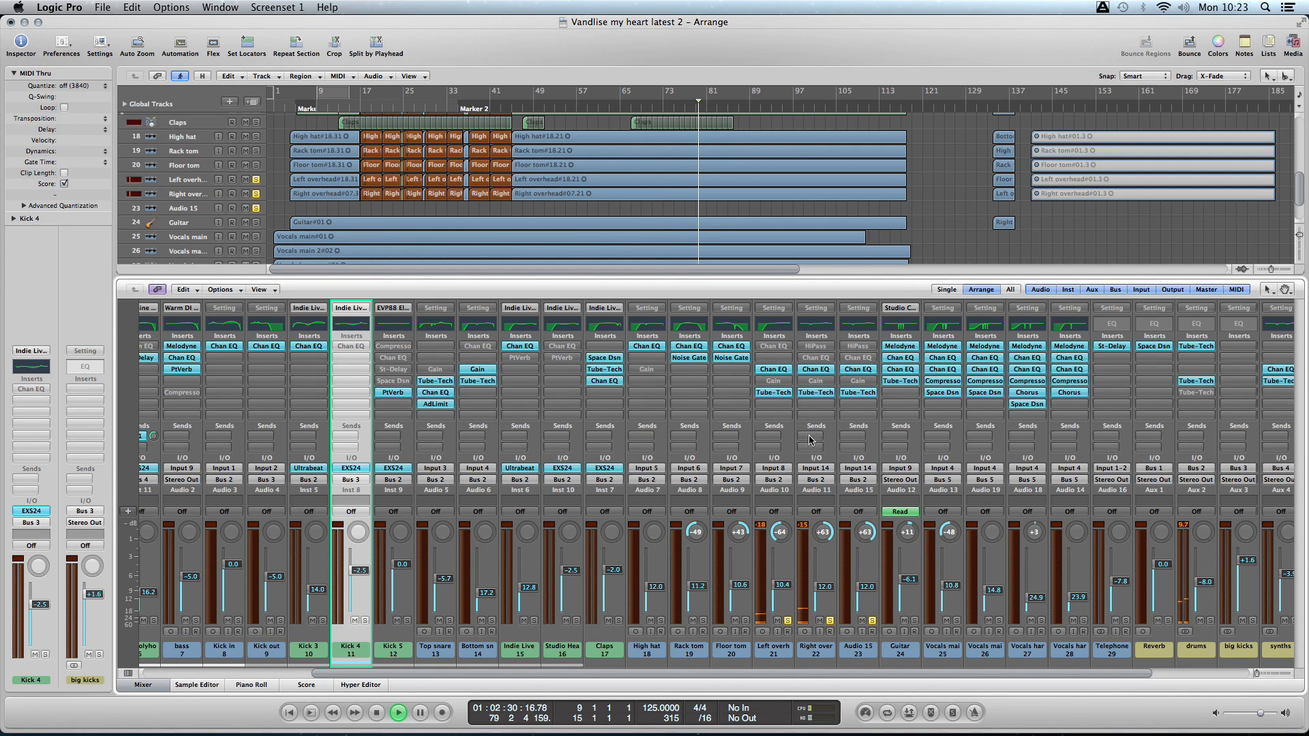
# - Copy the Channel EQ settings of Right overhead and paste them into Left overhead's Channel EQ
pyautogui.click(784, 369)
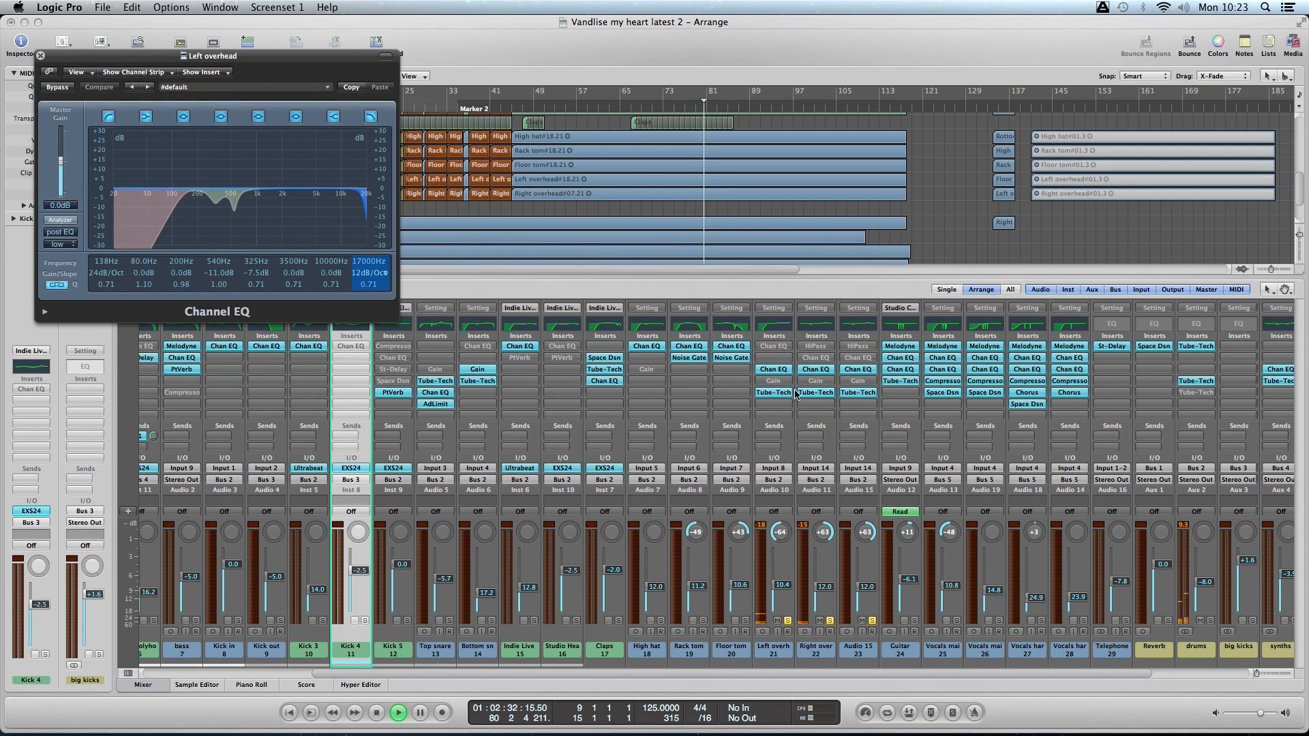
pyautogui.click(817, 368)
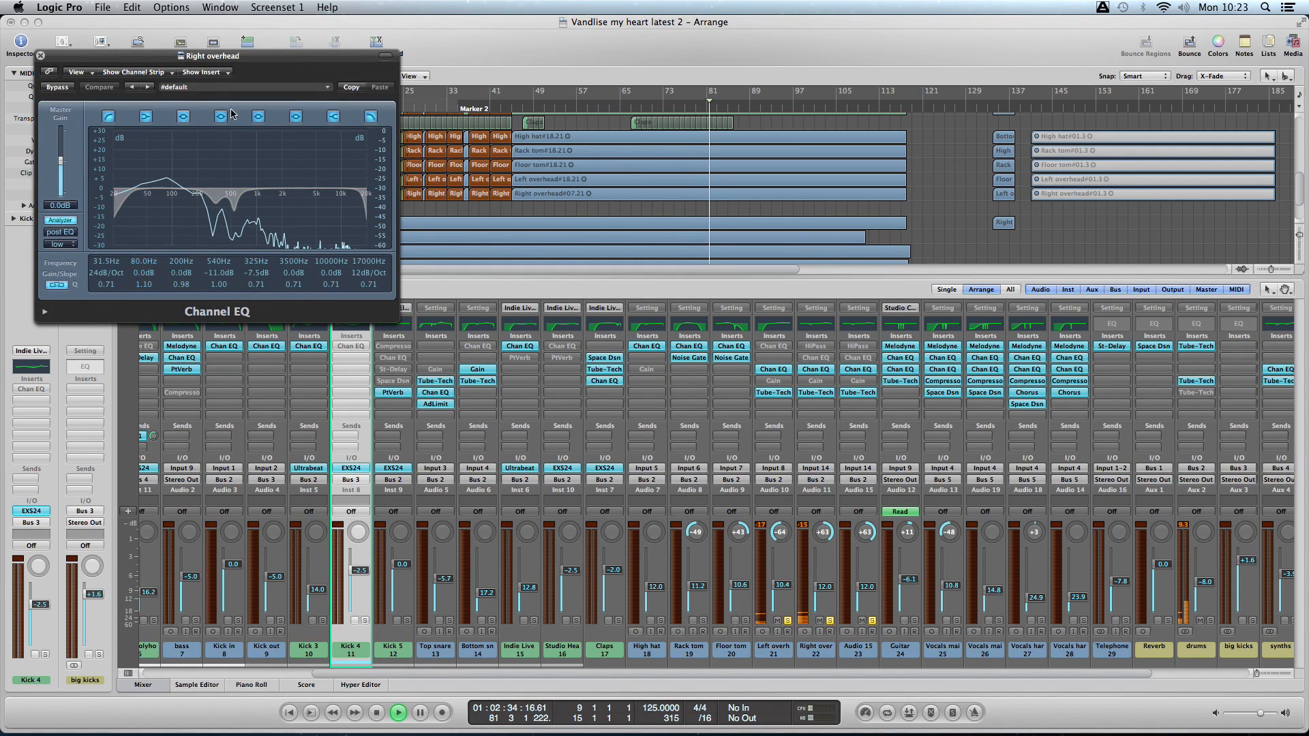
pyautogui.click(351, 87)
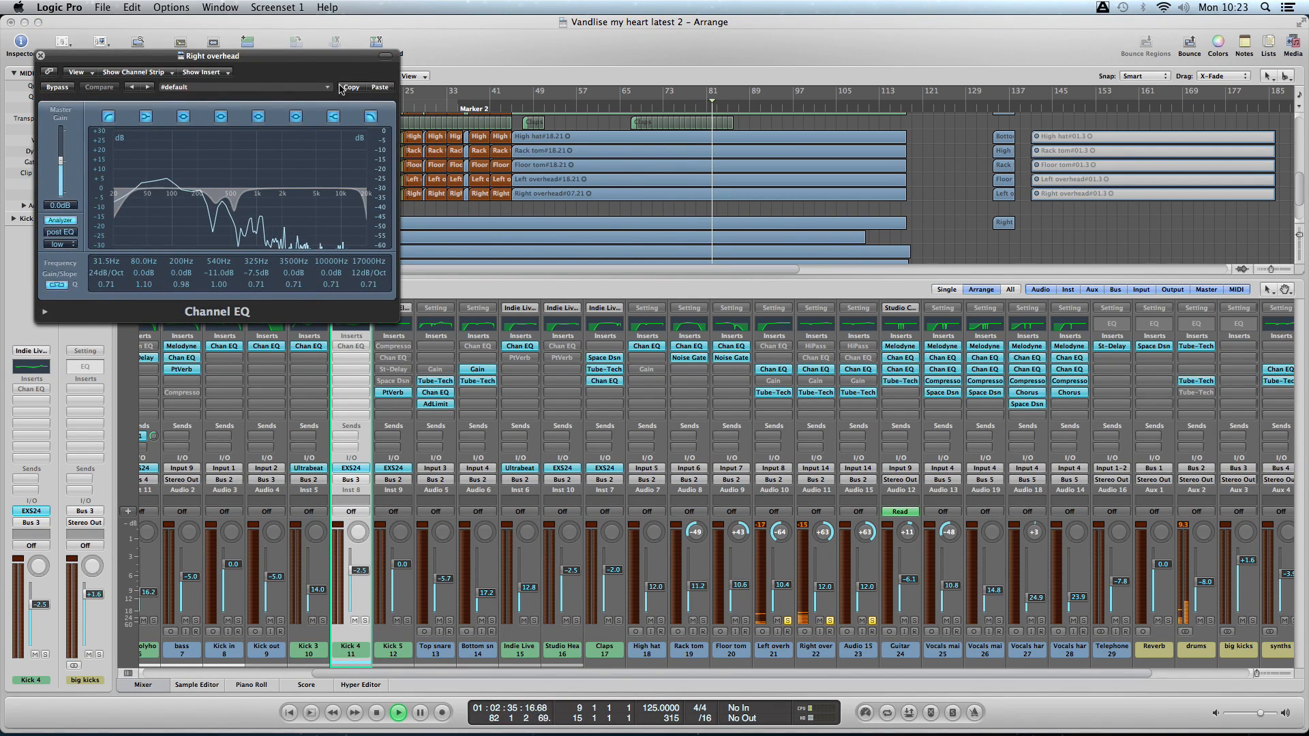
pyautogui.click(41, 56)
pyautogui.click(379, 87)
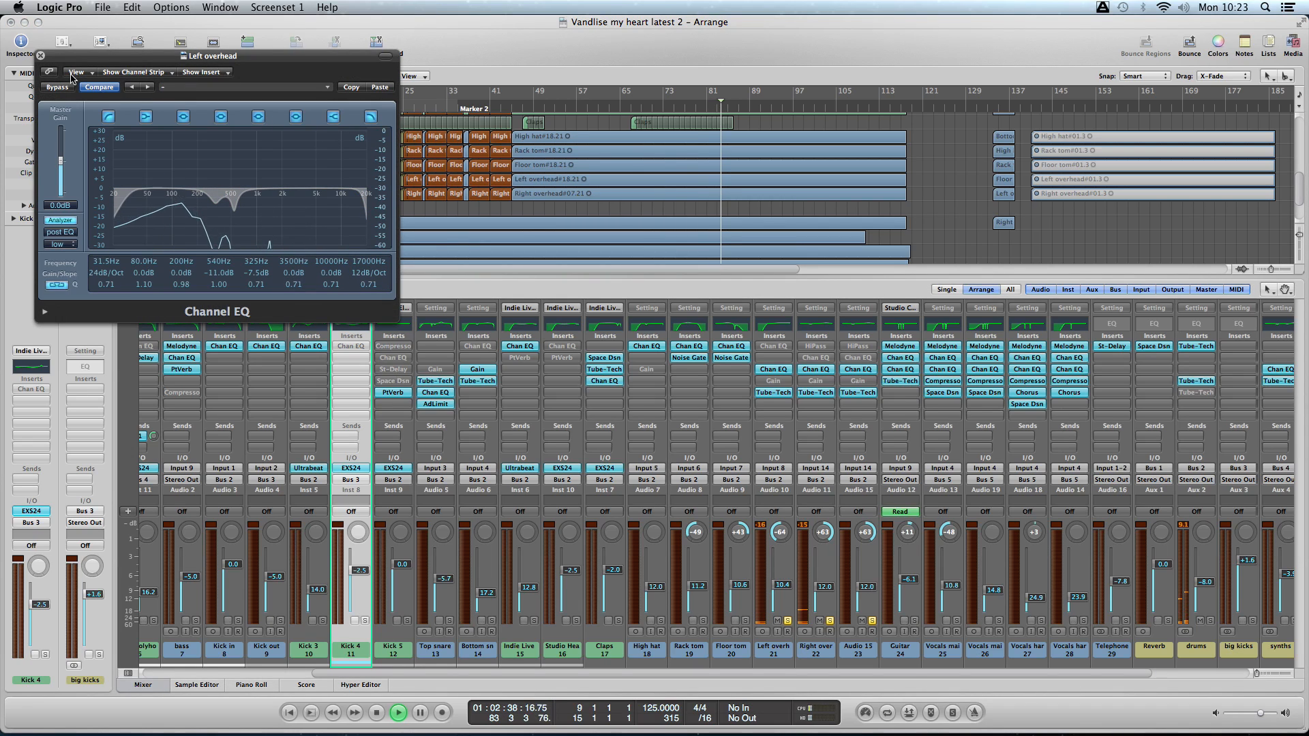
pyautogui.click(41, 56)
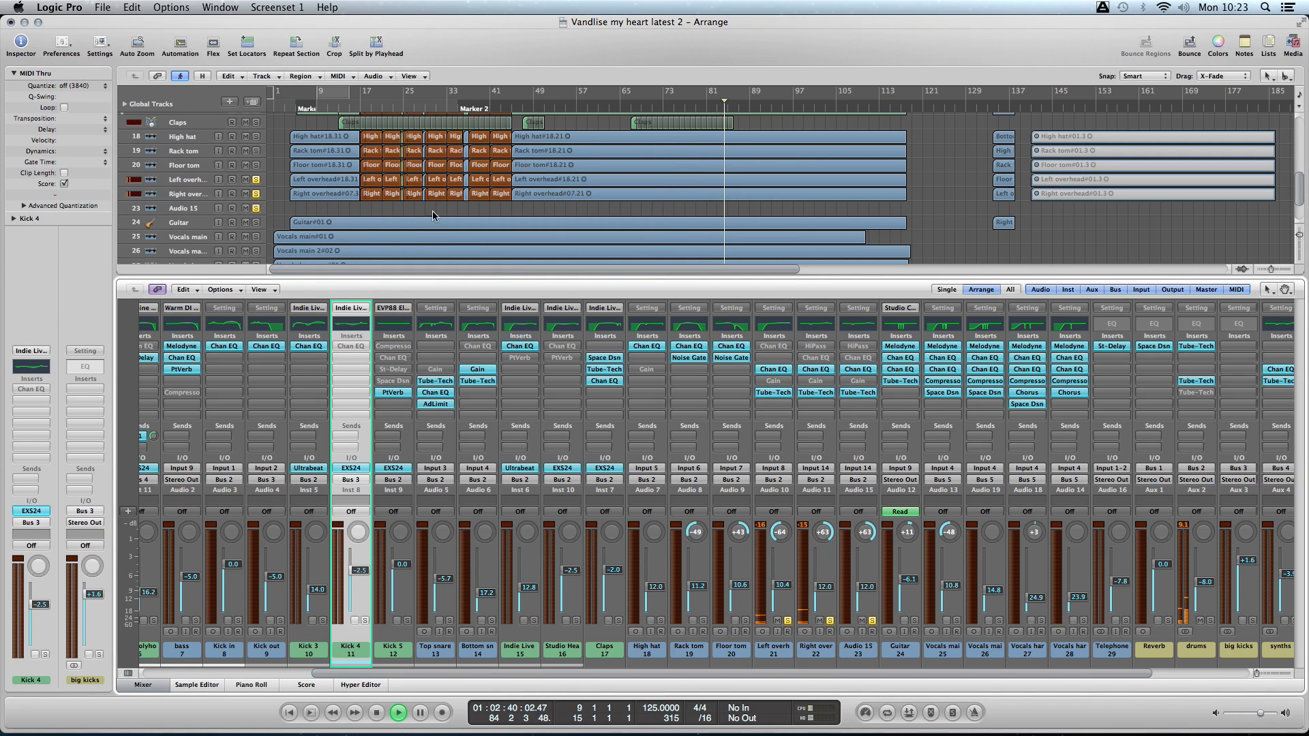
# - Unsolo Left overhead, Right overhead and Audio 15, and solo the Guitar channel instead
pyautogui.click(788, 621)
pyautogui.click(830, 621)
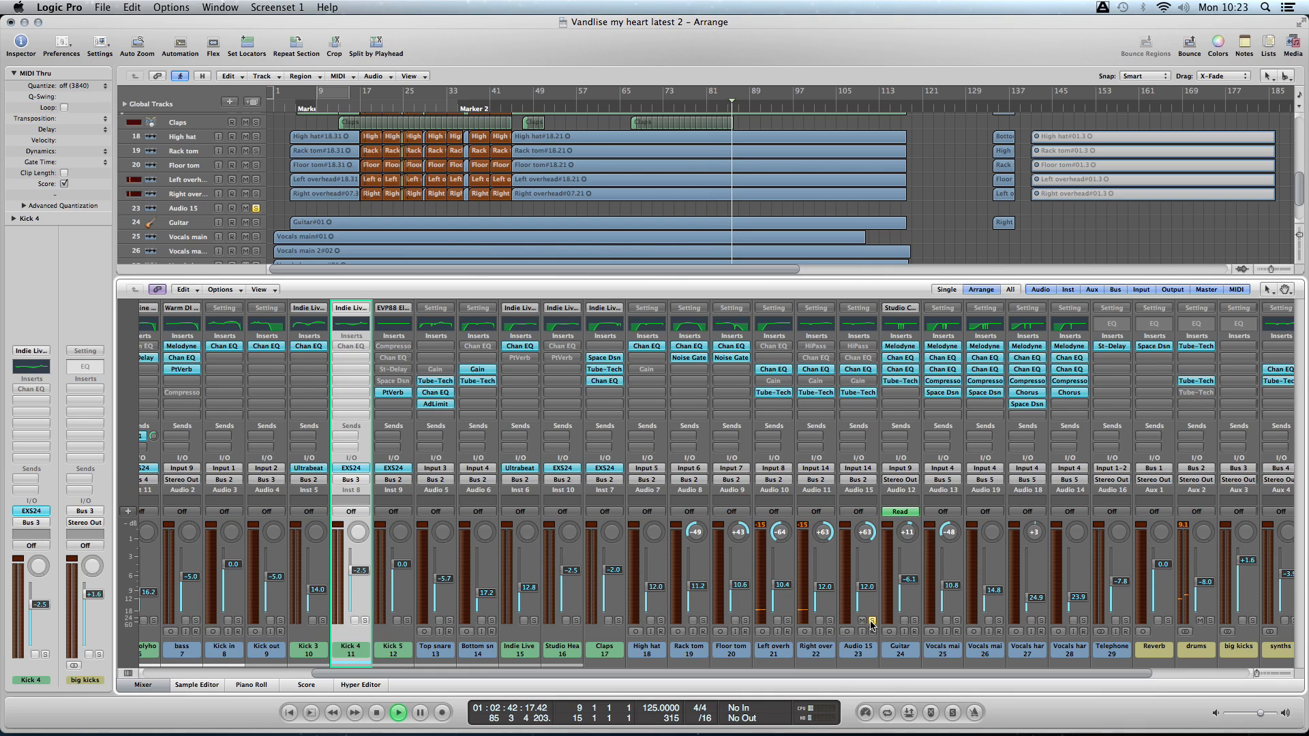
pyautogui.click(871, 621)
pyautogui.click(915, 621)
# - Turn on the analyzer in the Guitar's first Channel EQ and close the plug-in
pyautogui.click(901, 359)
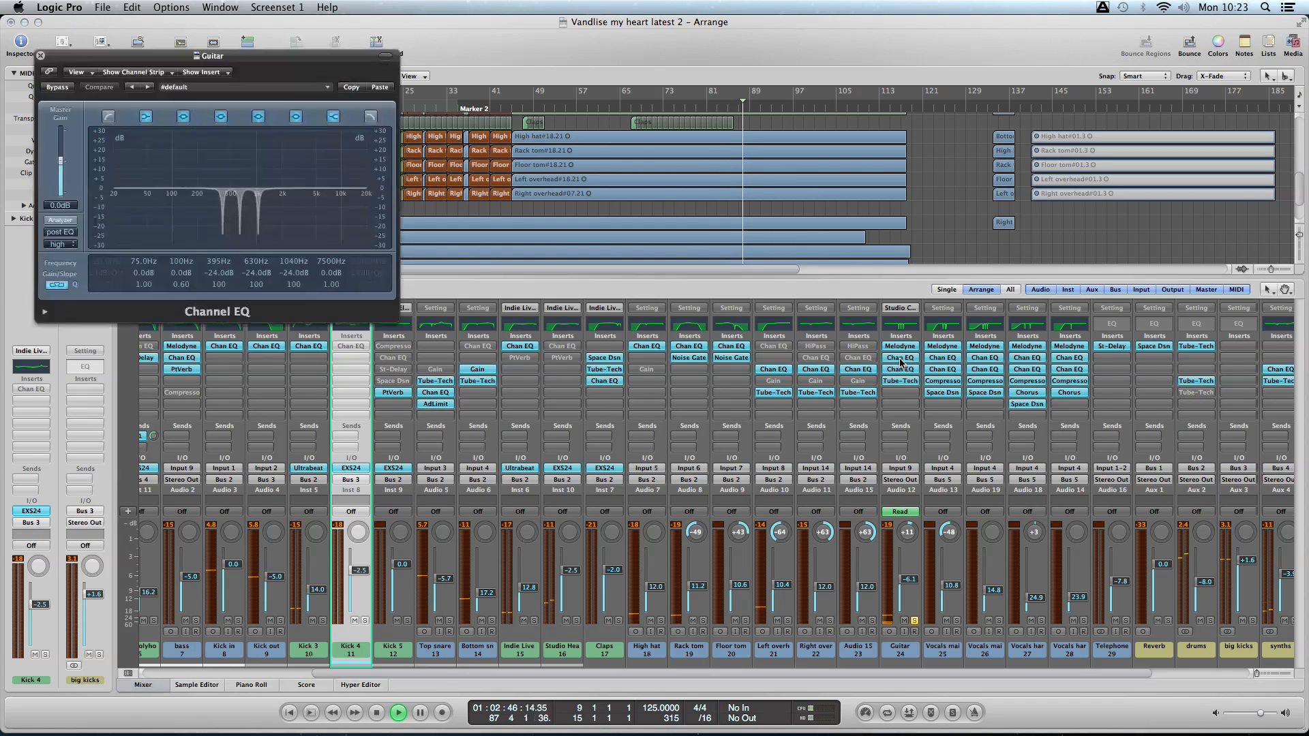
pyautogui.click(60, 220)
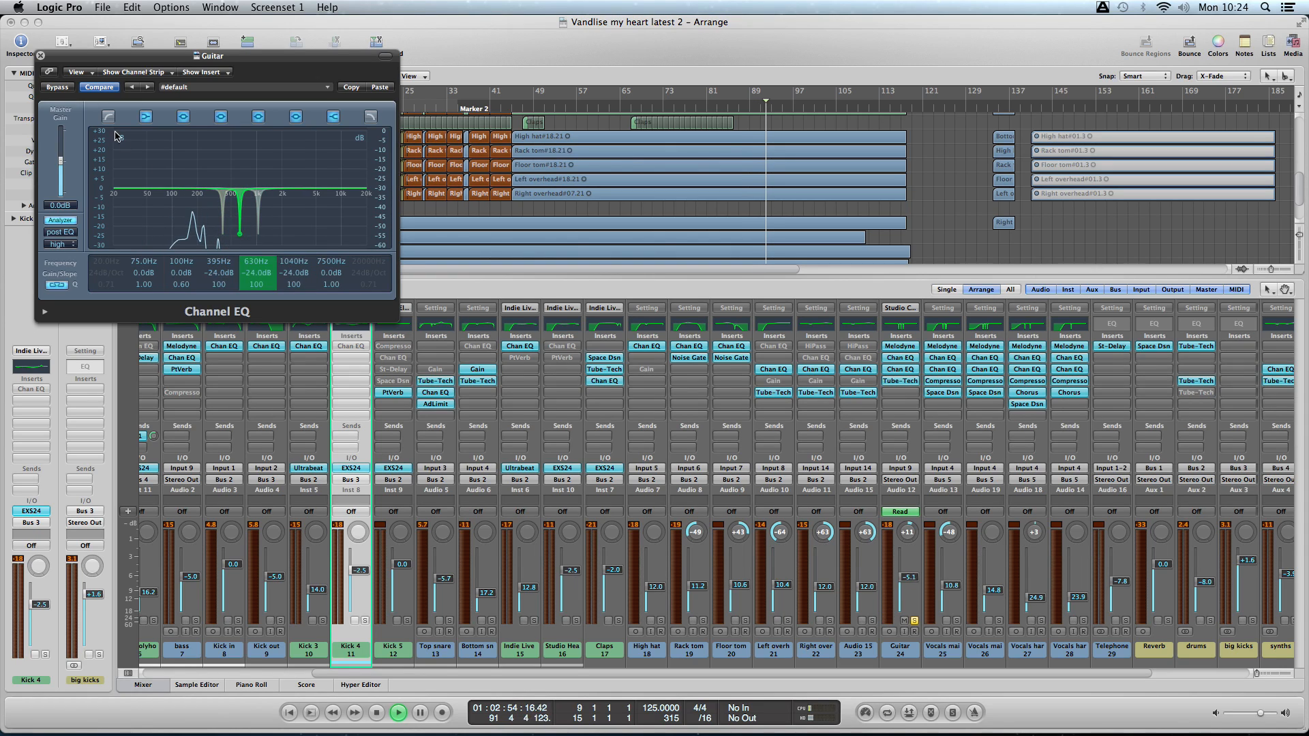
pyautogui.click(40, 56)
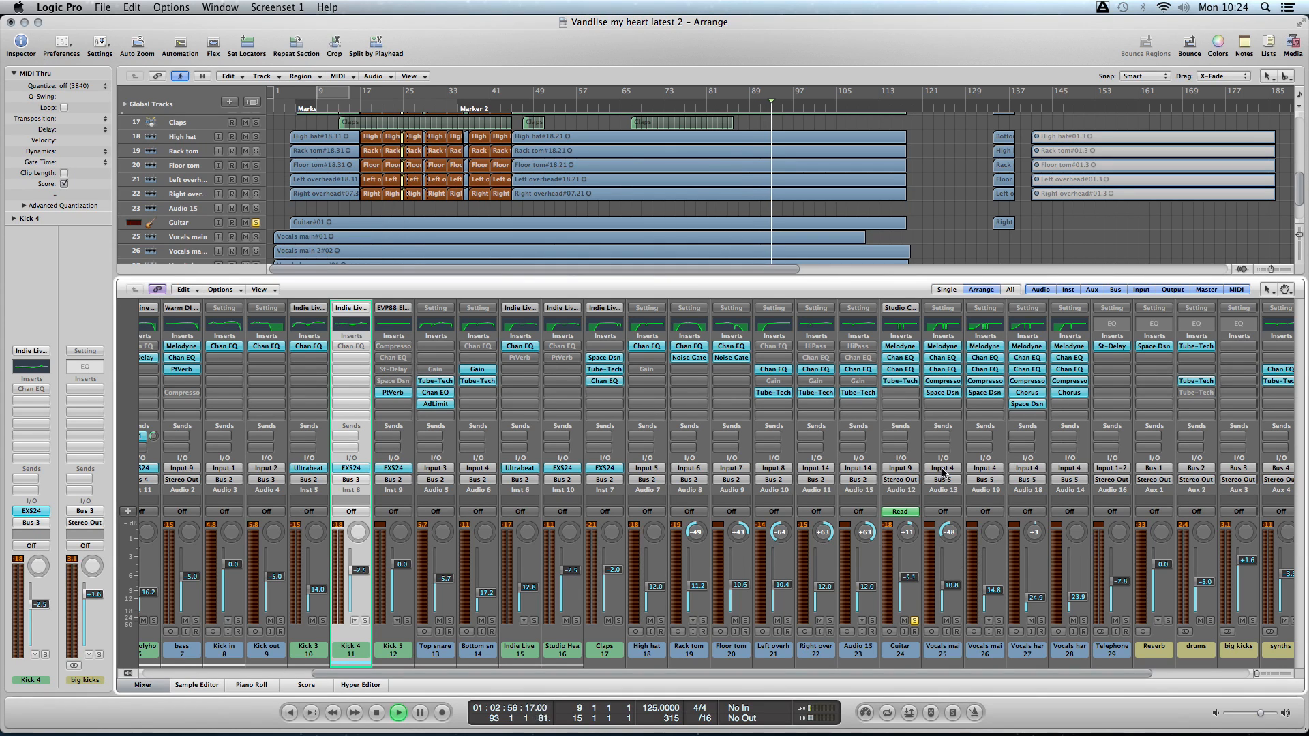
# - Inspect the Guitar's second Channel EQ and its Tube-Tech PE 1C equalizer during playback
pyautogui.click(901, 370)
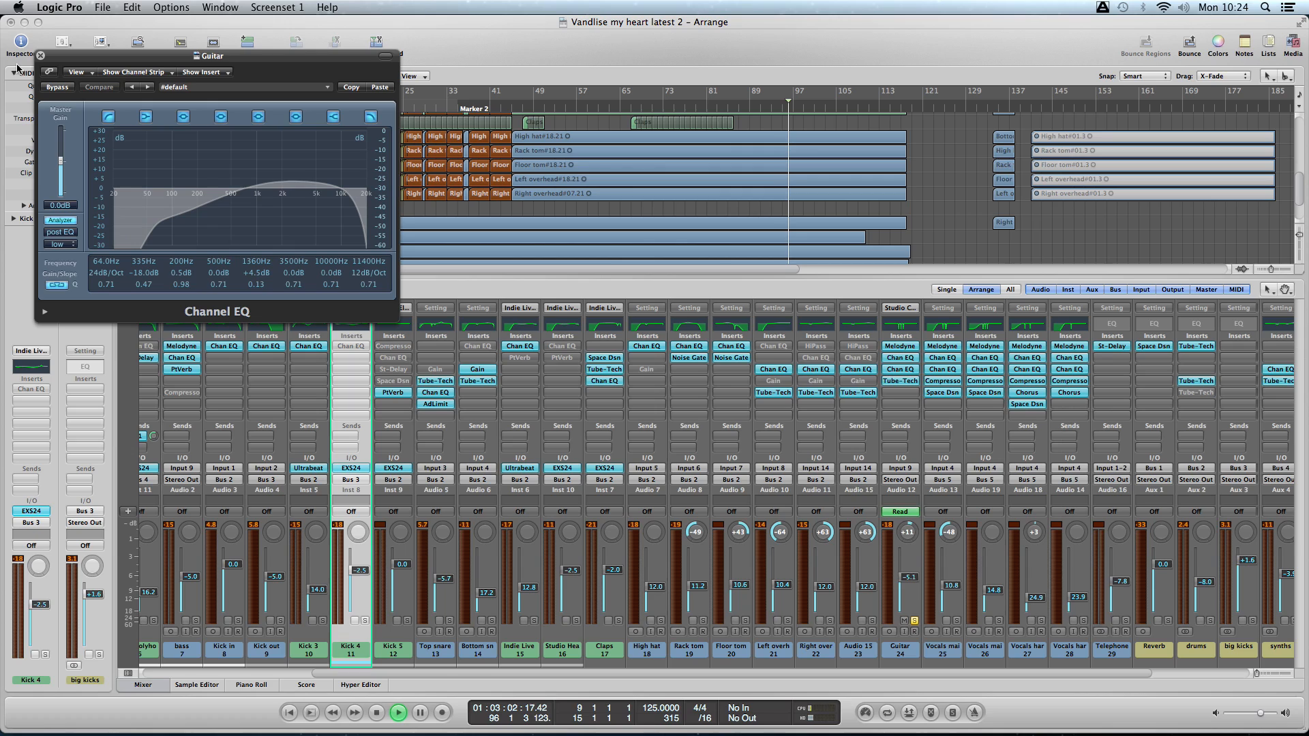
pyautogui.click(901, 370)
pyautogui.click(900, 381)
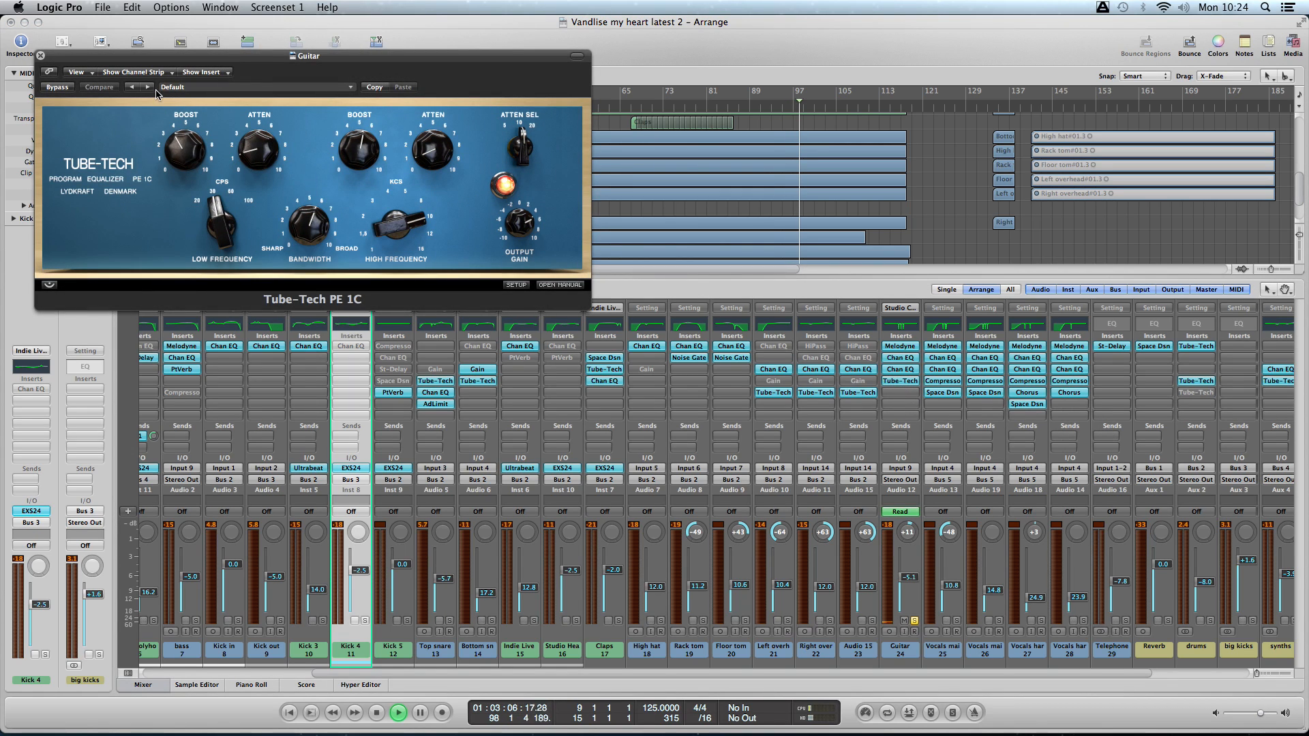
pyautogui.click(40, 56)
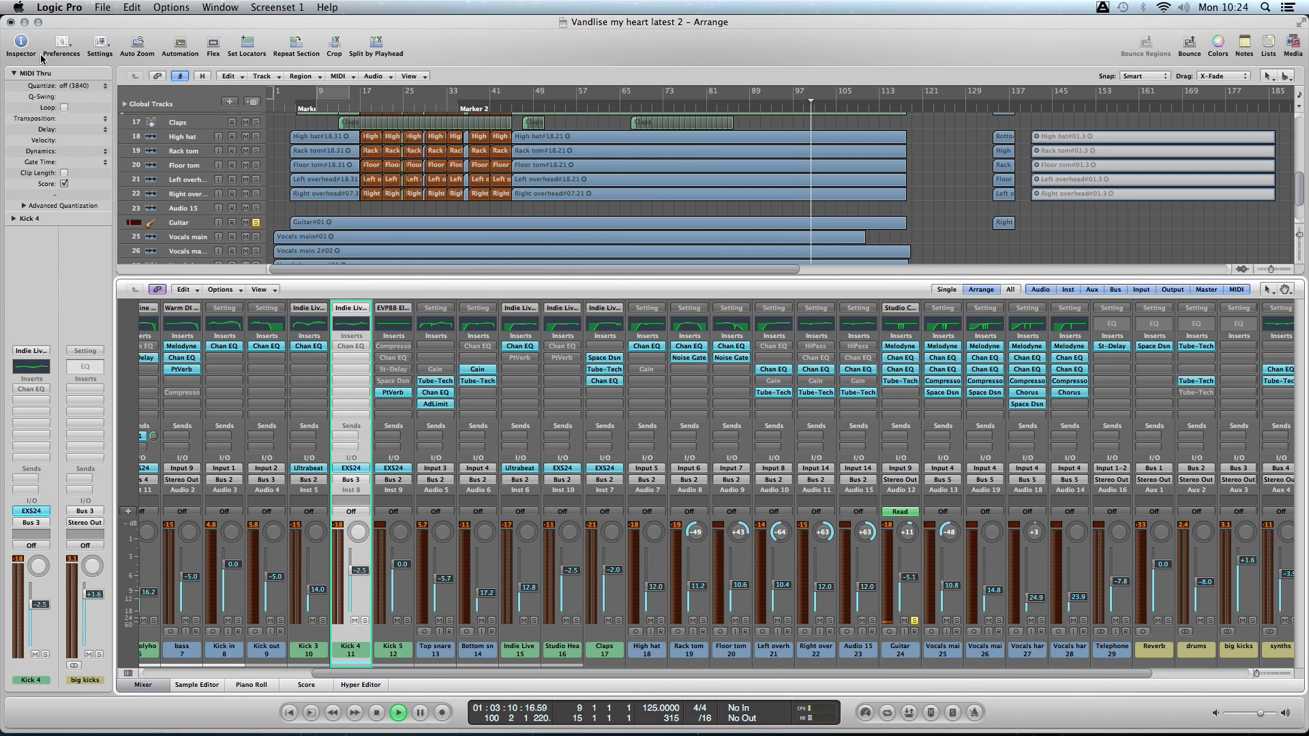
# - Unsolo the Guitar and restart playback of the song from around bar 63
pyautogui.moveTo(606, 677); pyautogui.dragTo(766, 672)
pyautogui.click(779, 621)
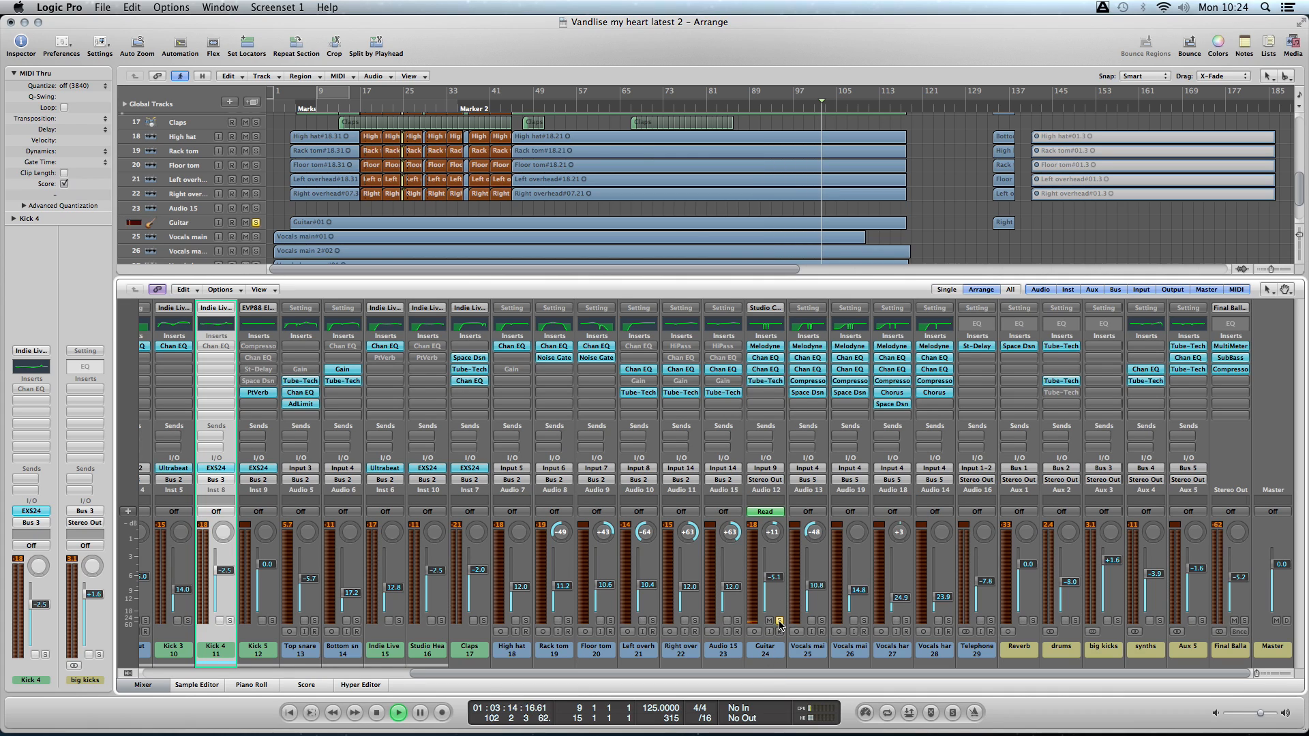
pyautogui.press('space')
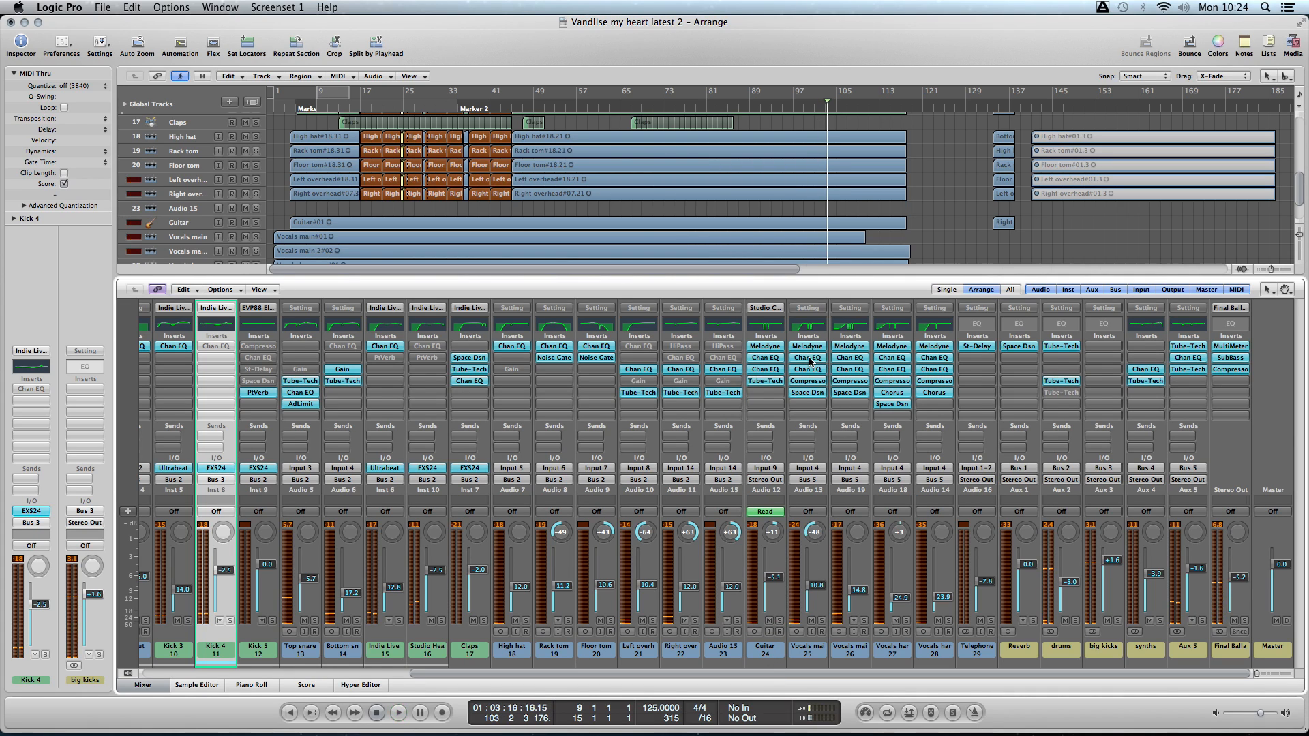
pyautogui.press('space')
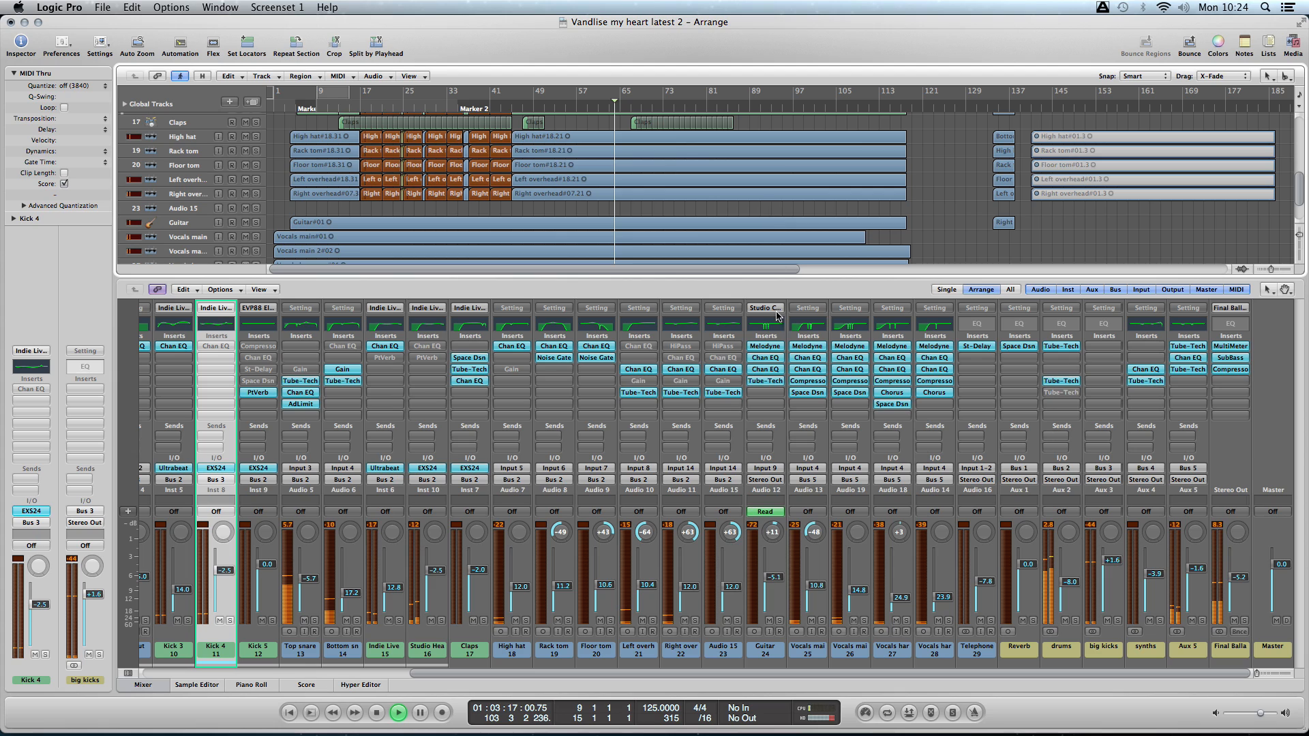
# - Examine both Channel EQs of Vocals main side by side, soloing the channel temporarily to hear it alone
pyautogui.click(808, 366)
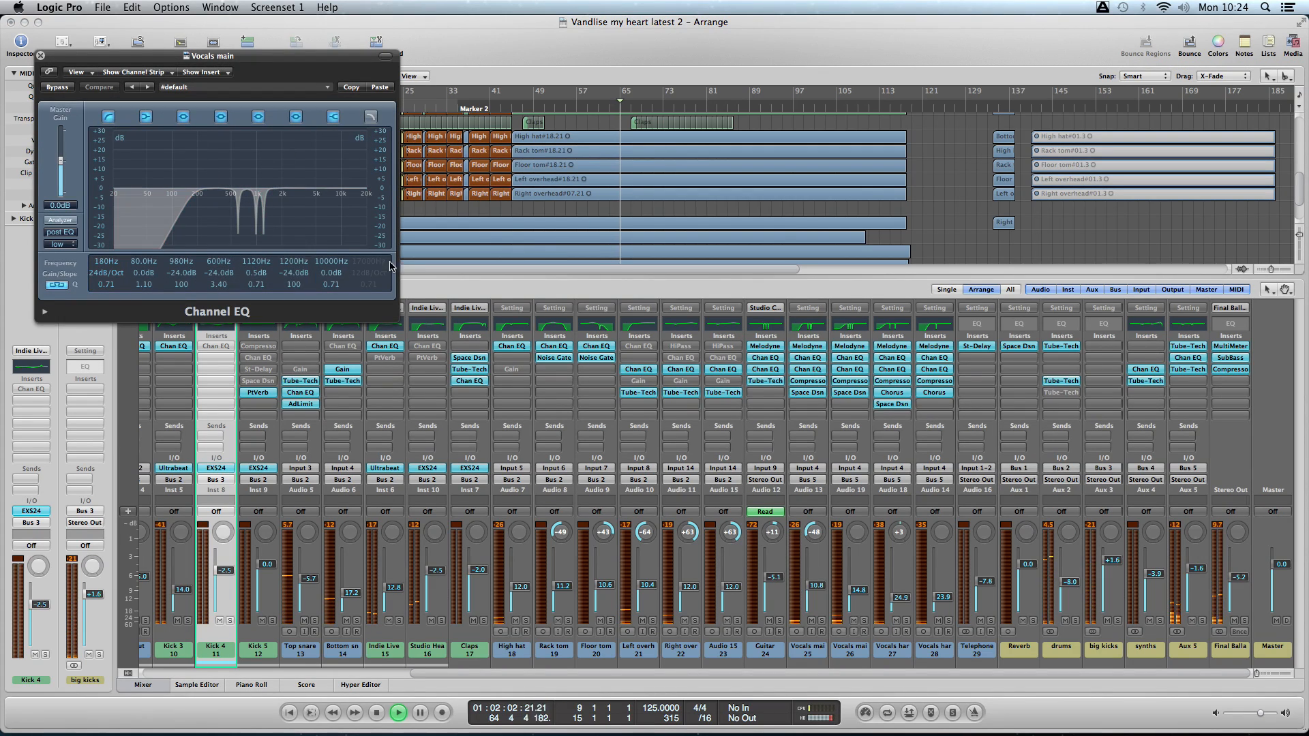
pyautogui.doubleClick(811, 368)
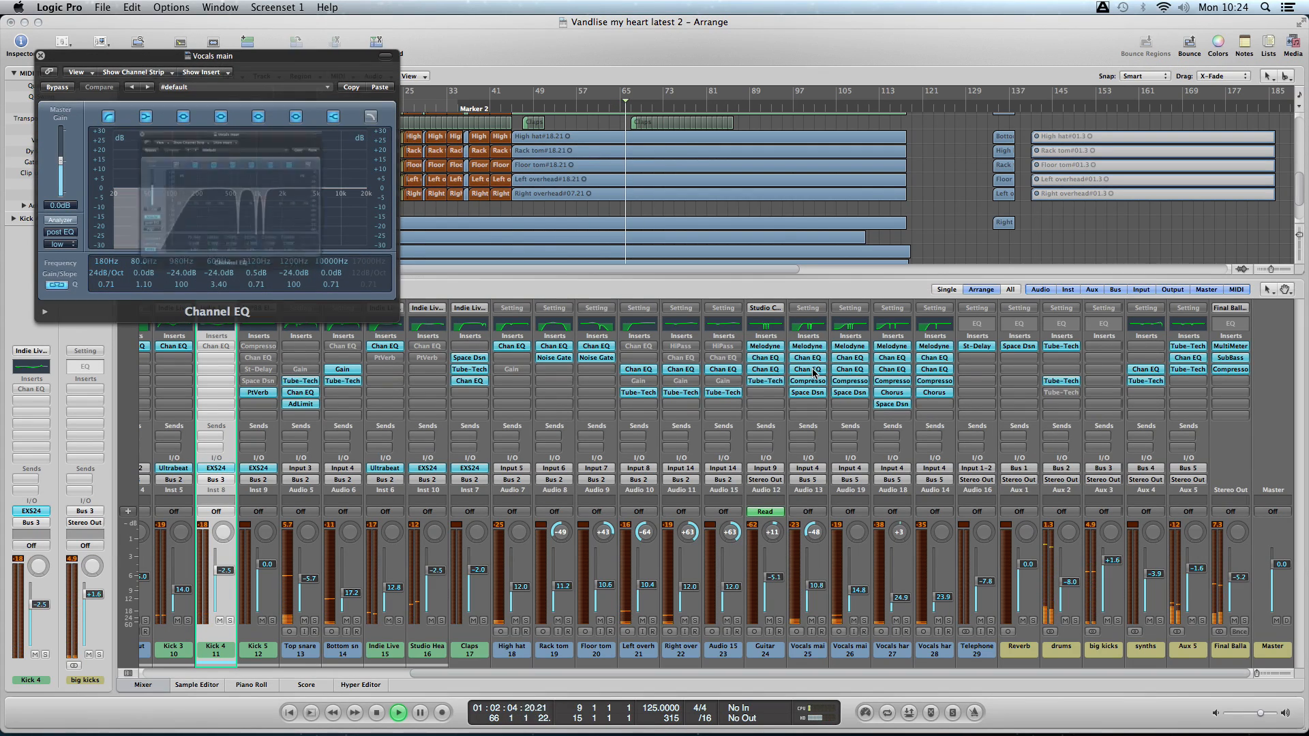
pyautogui.moveTo(269, 71); pyautogui.dragTo(667, 77)
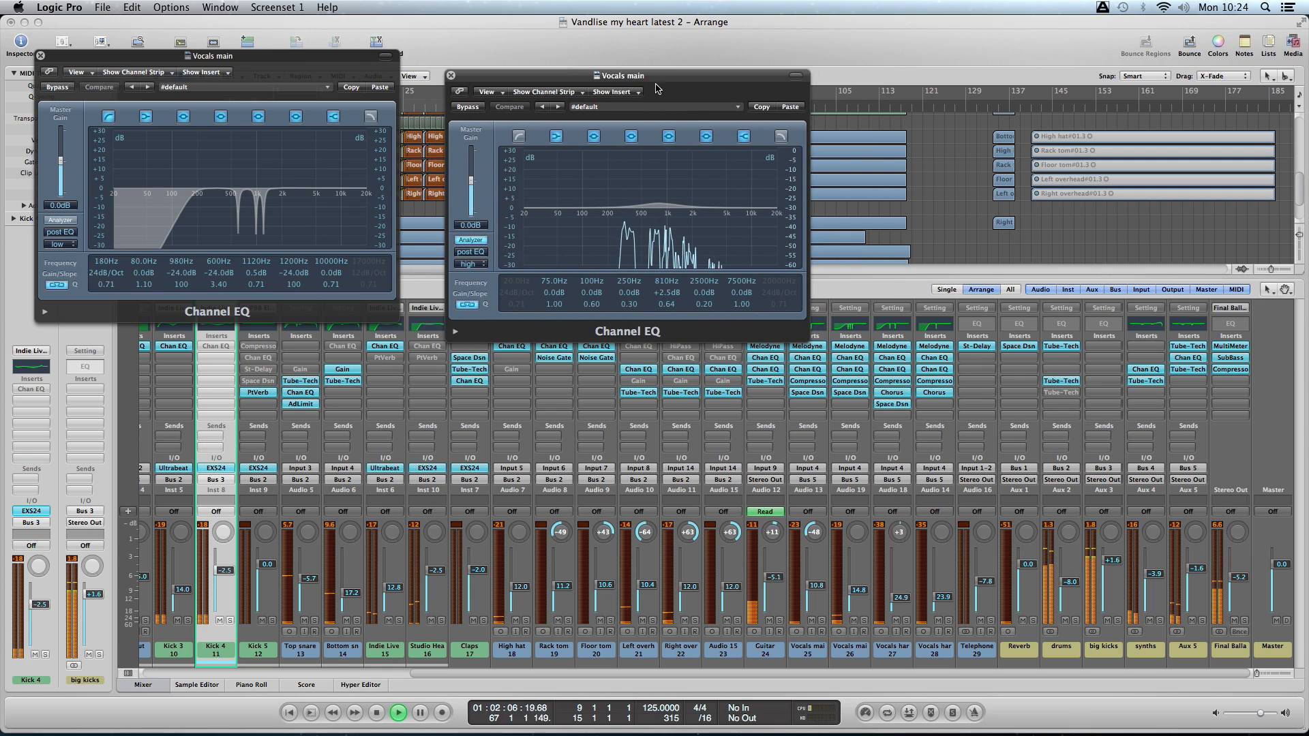
pyautogui.click(821, 621)
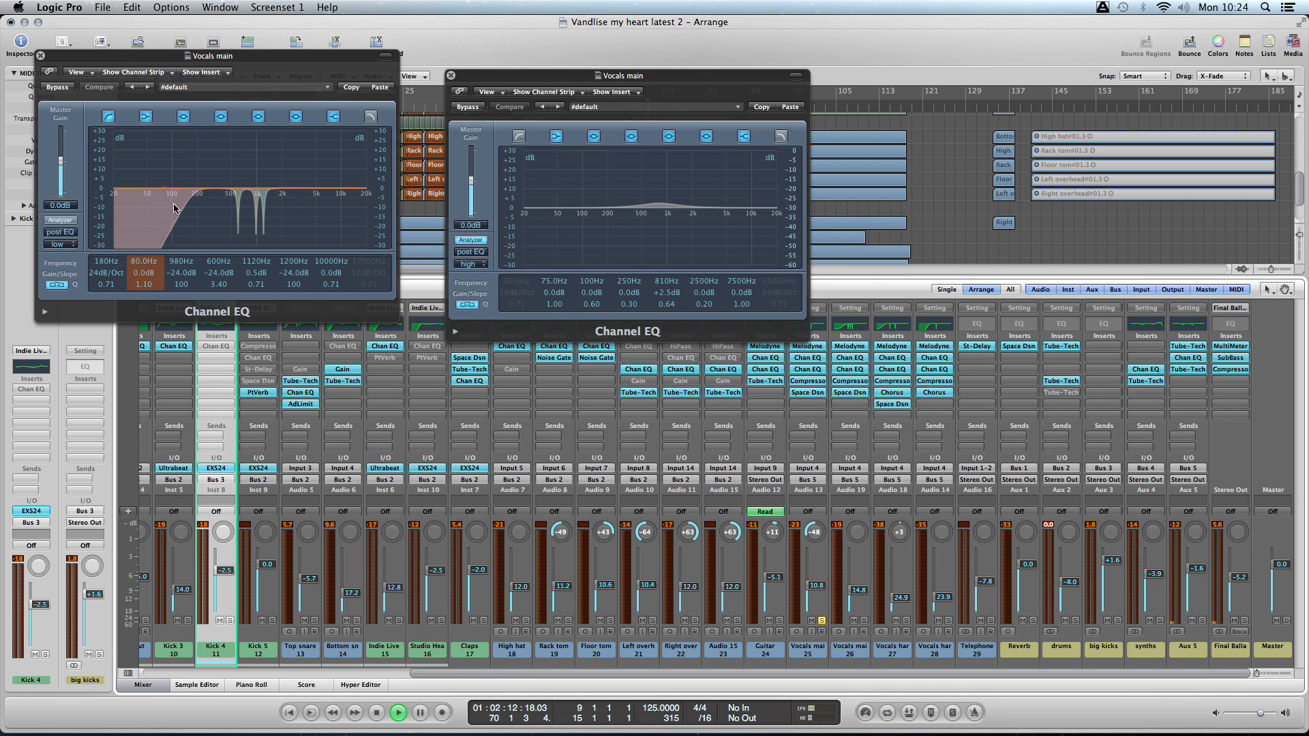
pyautogui.click(45, 57)
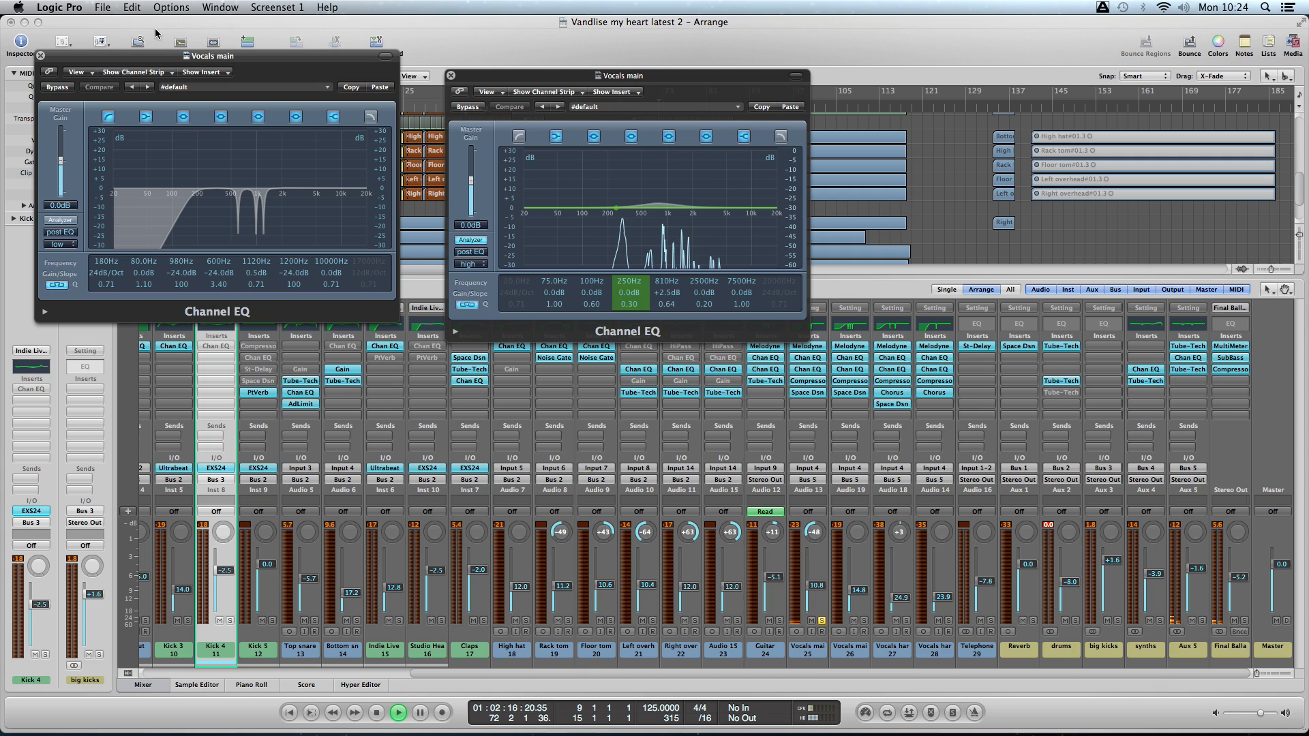
pyautogui.click(41, 57)
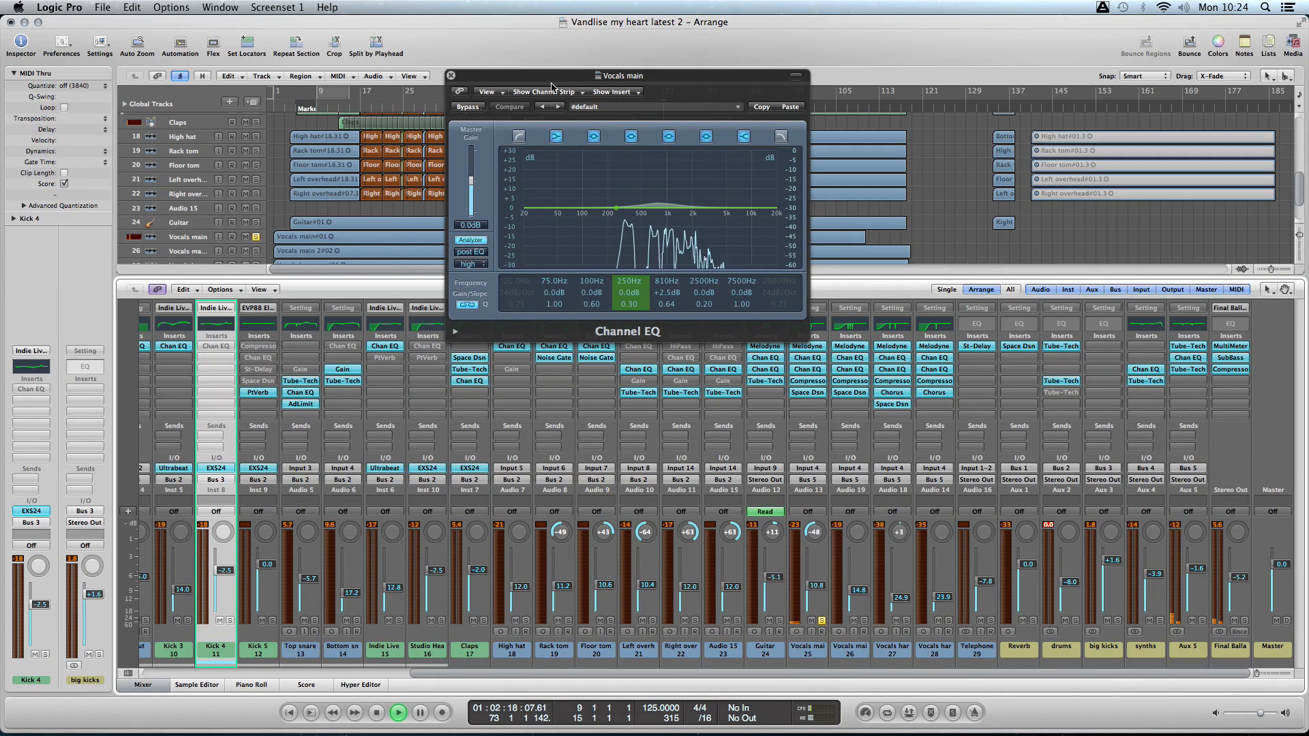
pyautogui.click(450, 76)
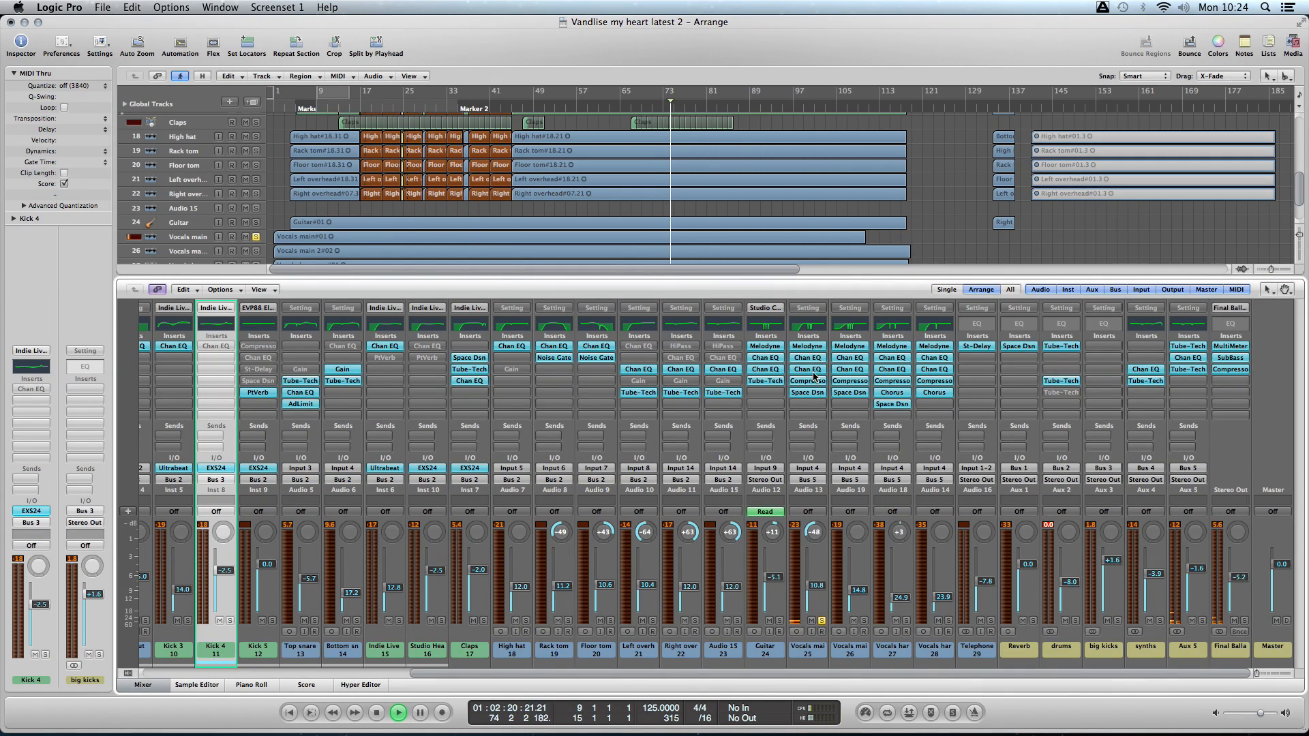
pyautogui.click(821, 622)
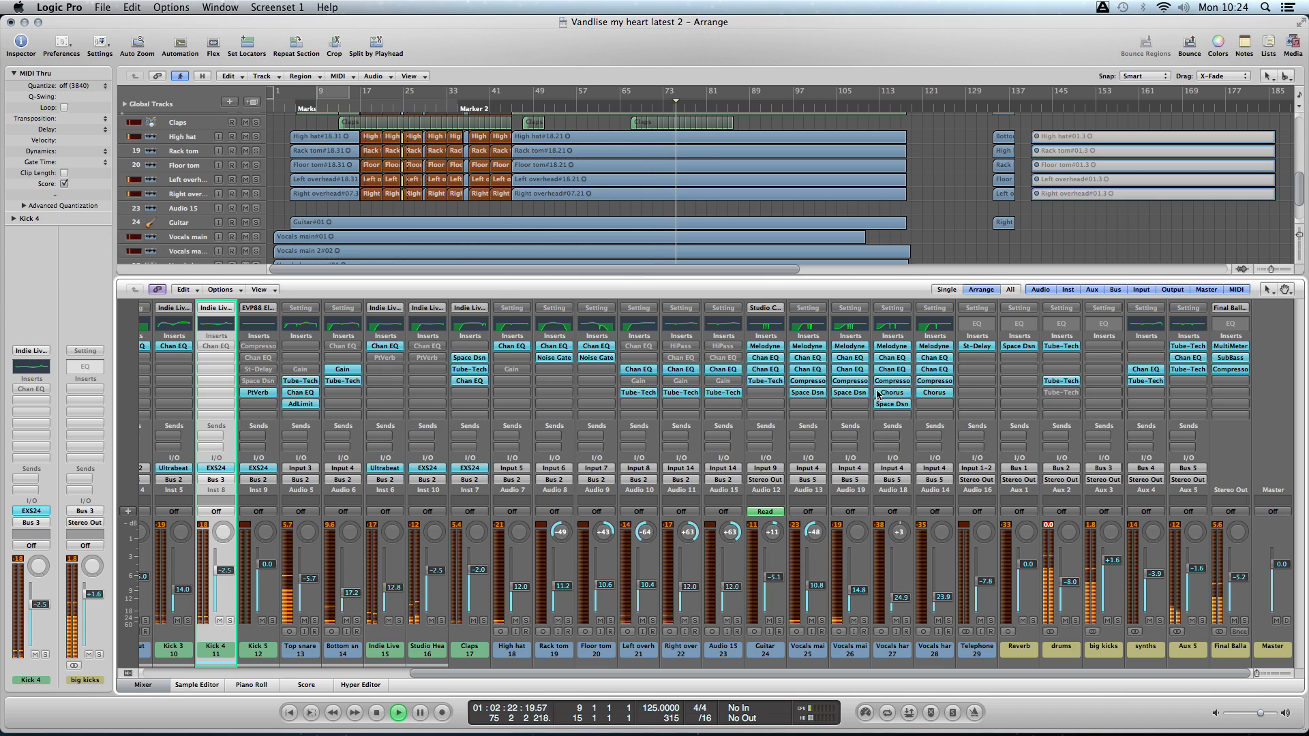
# - Inspect both Channel EQs of Vocals main 2 one after the other
pyautogui.doubleClick(850, 358)
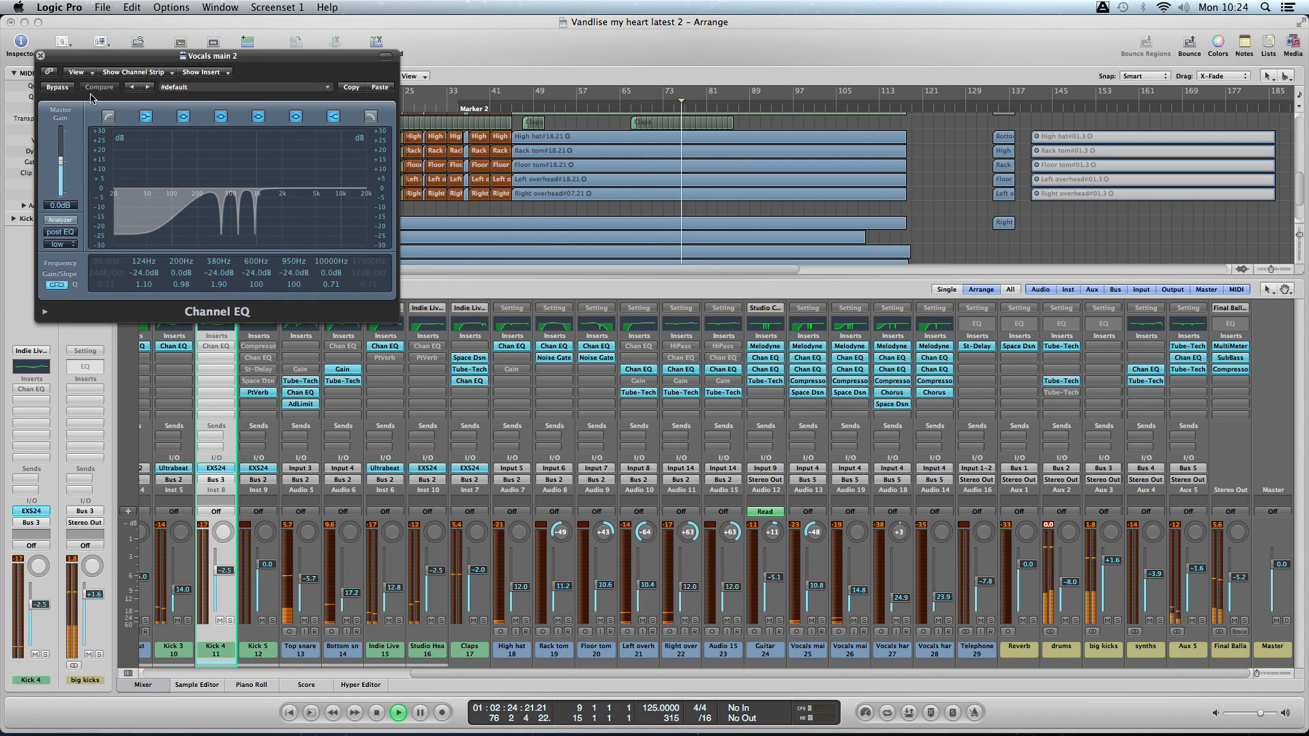
pyautogui.press('super+w')
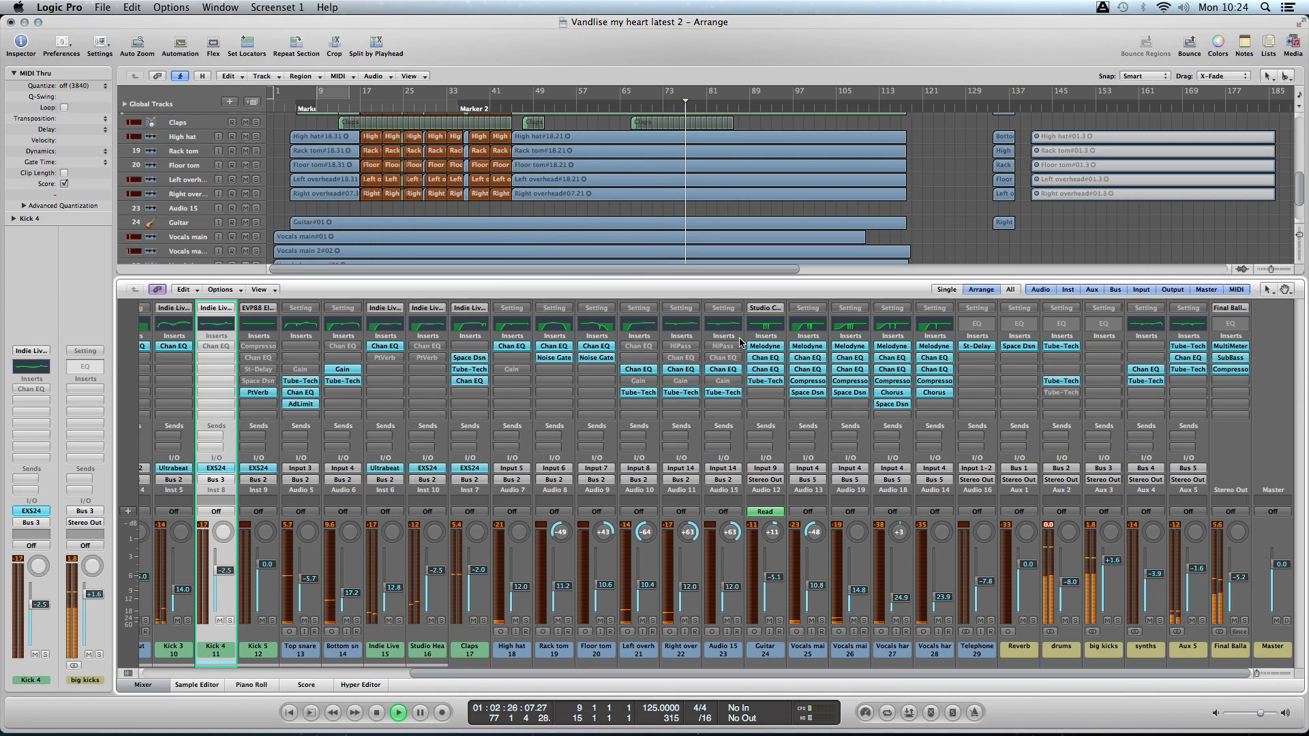
pyautogui.doubleClick(854, 371)
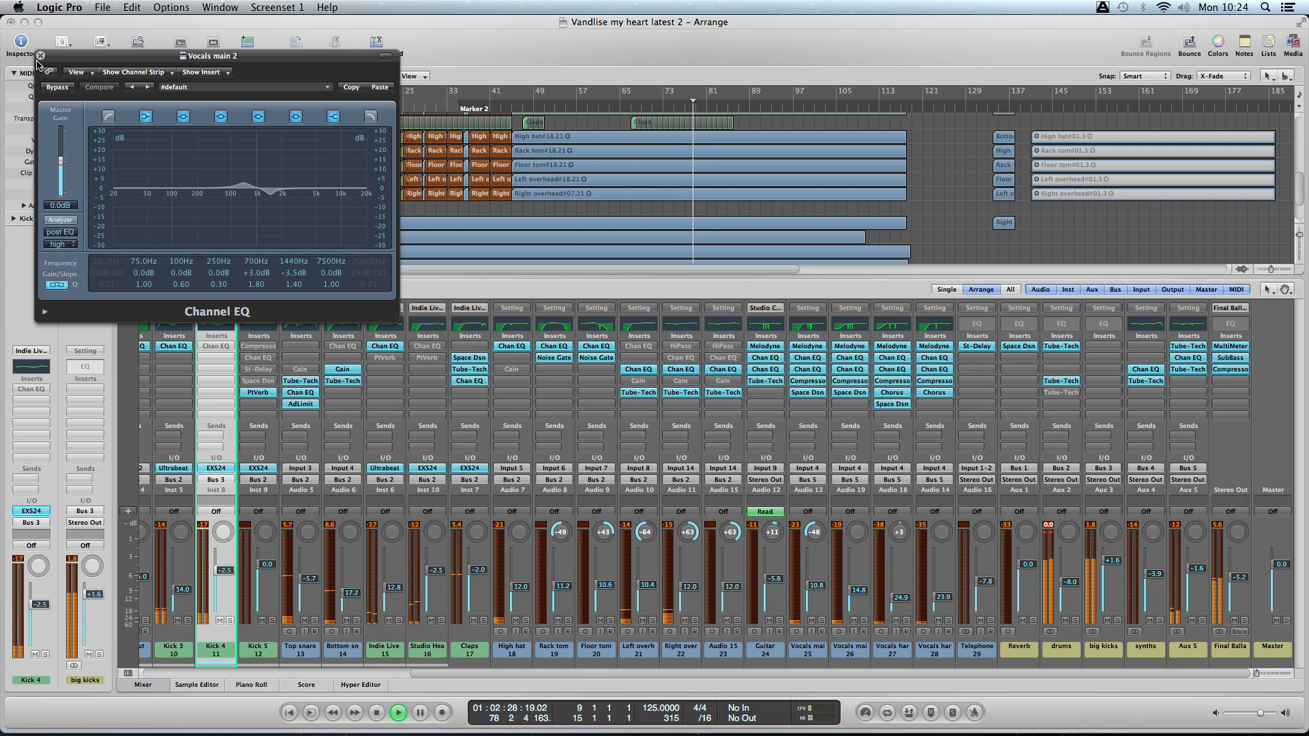
pyautogui.press('super+w')
# - Inspect the first Channel EQ of Vocals harmony and the second Channel EQ of Vocals harmony 2
pyautogui.click(895, 358)
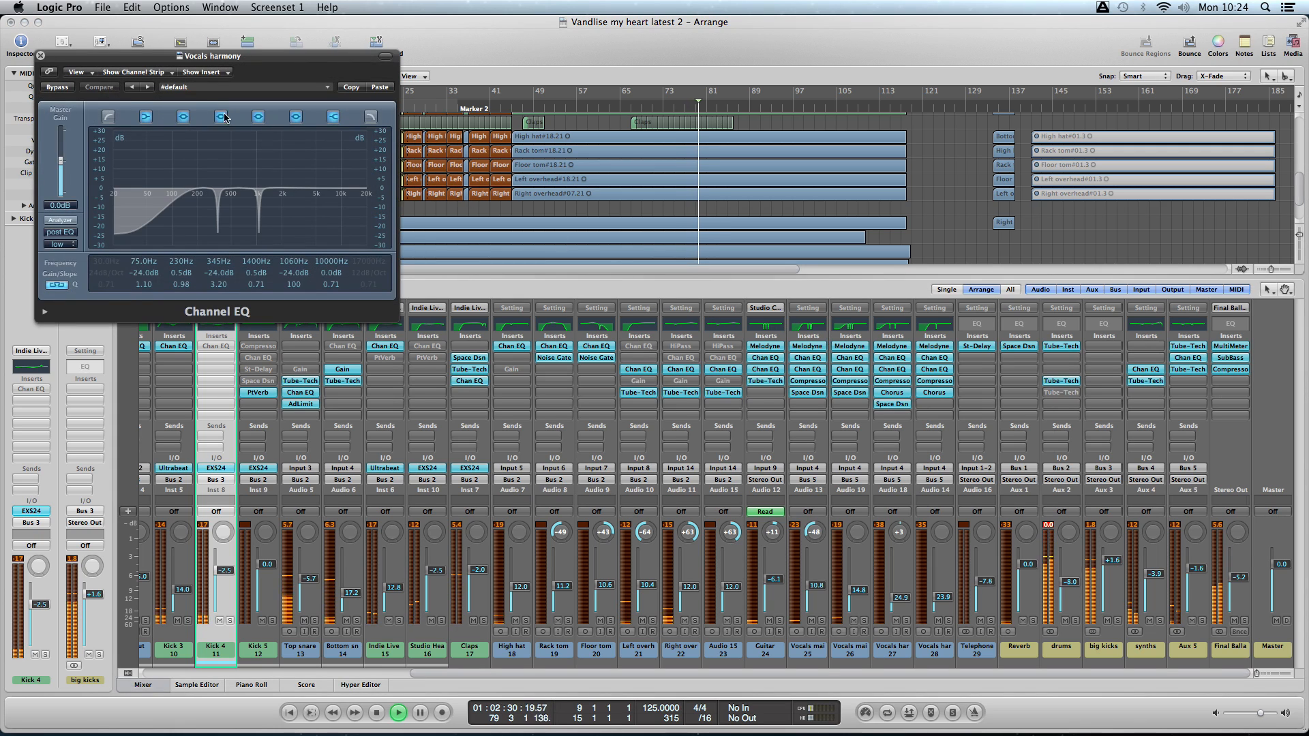
pyautogui.press('super+w')
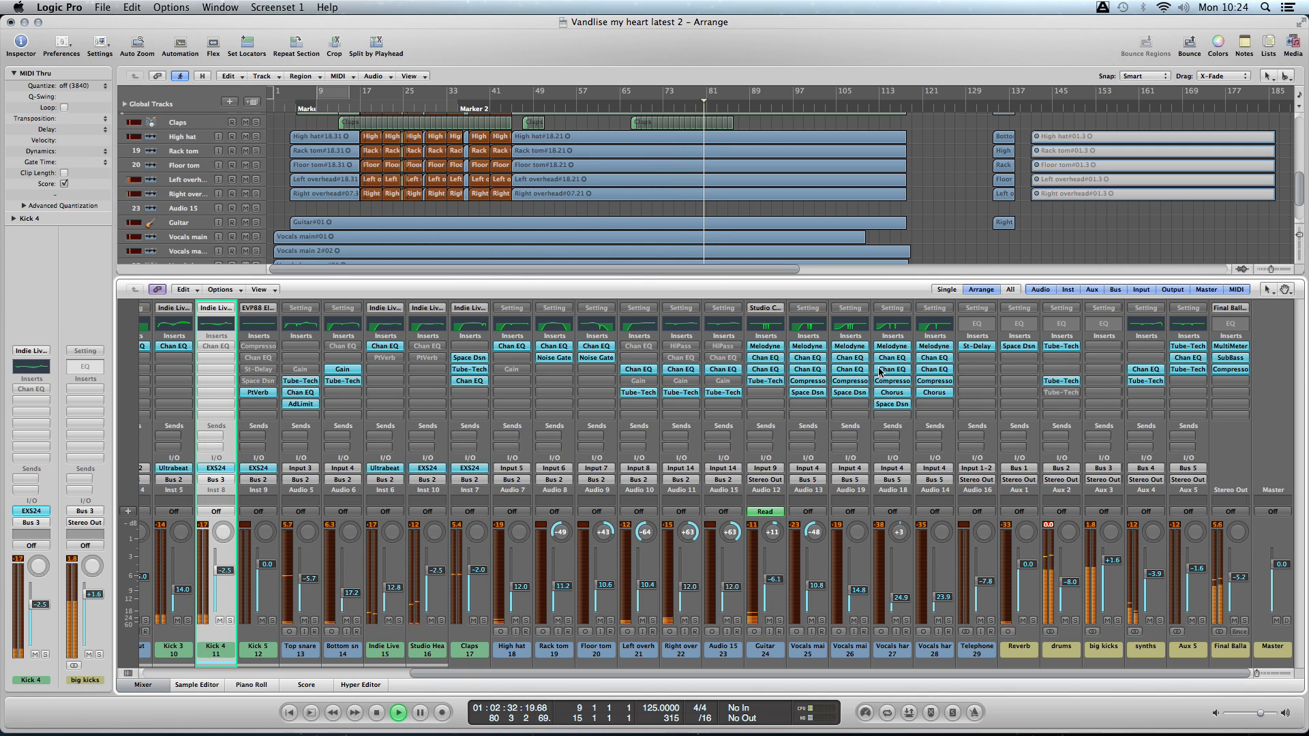
pyautogui.click(934, 369)
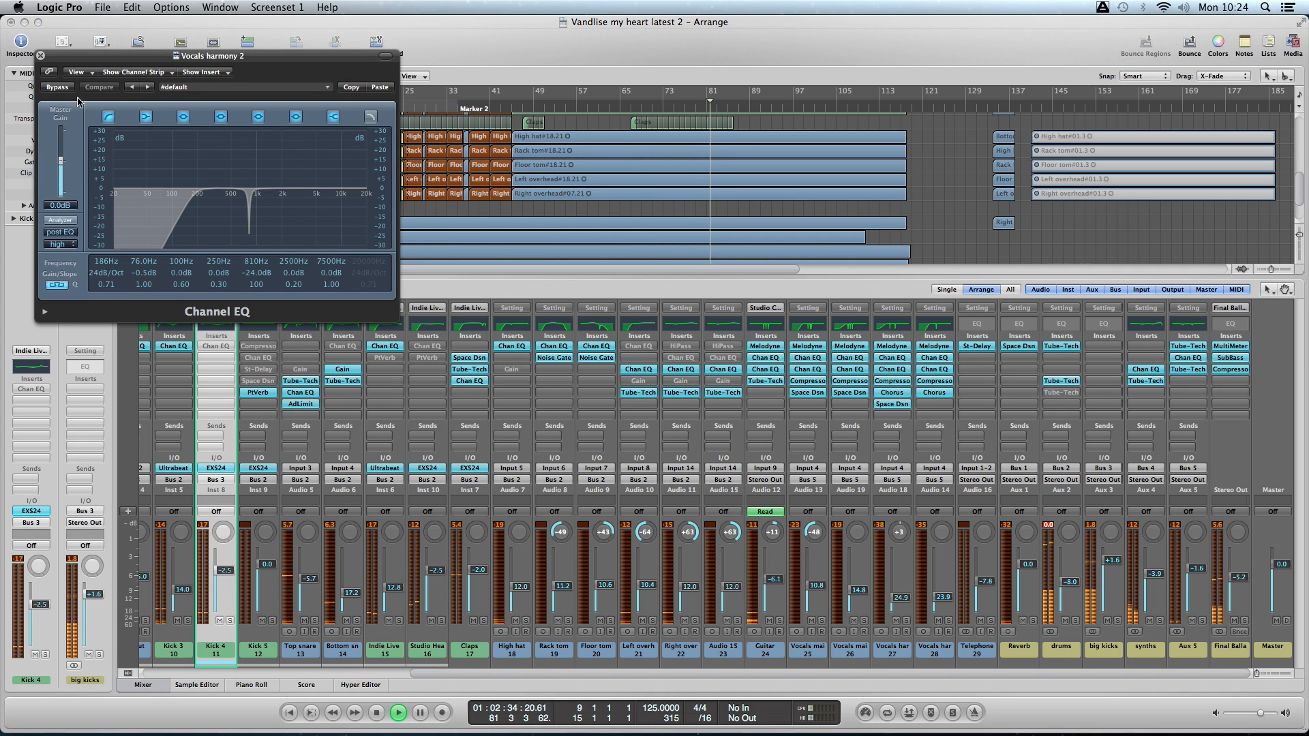
pyautogui.click(41, 56)
# - Stop playback and clear the peak level display of the drums channel
pyautogui.press('space')
pyautogui.click(1049, 526)
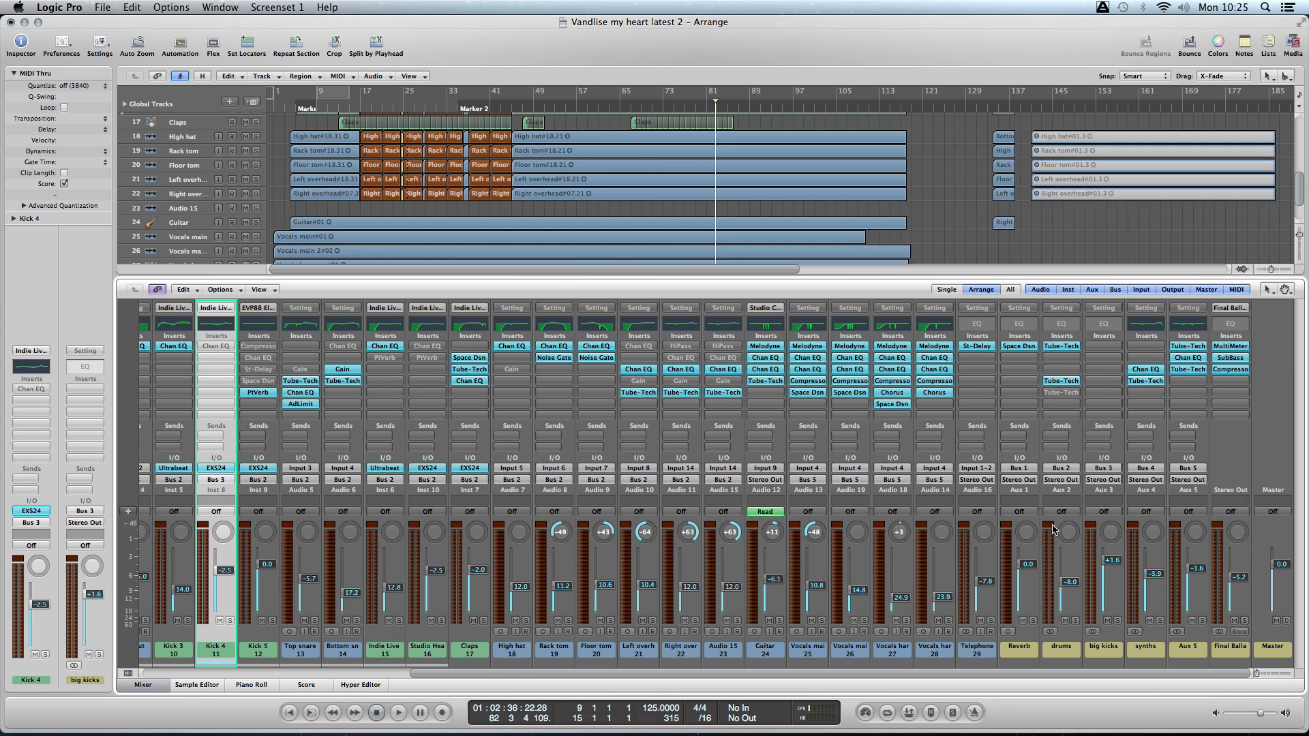
# - Inspect the Tube-Tech CL 1B compressor on Claps while playing the song from around bar 71
pyautogui.hscroll(-5, 1053, 531)
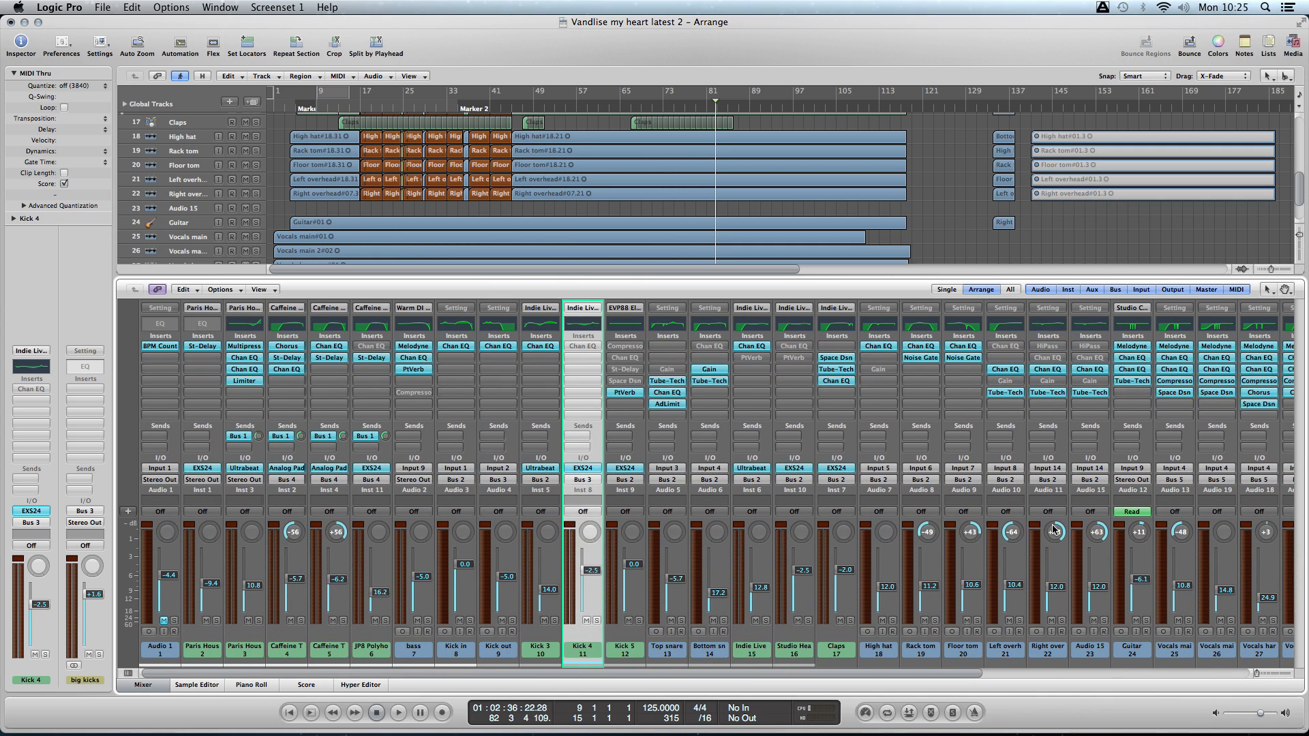
pyautogui.hscroll(5, 711, 492)
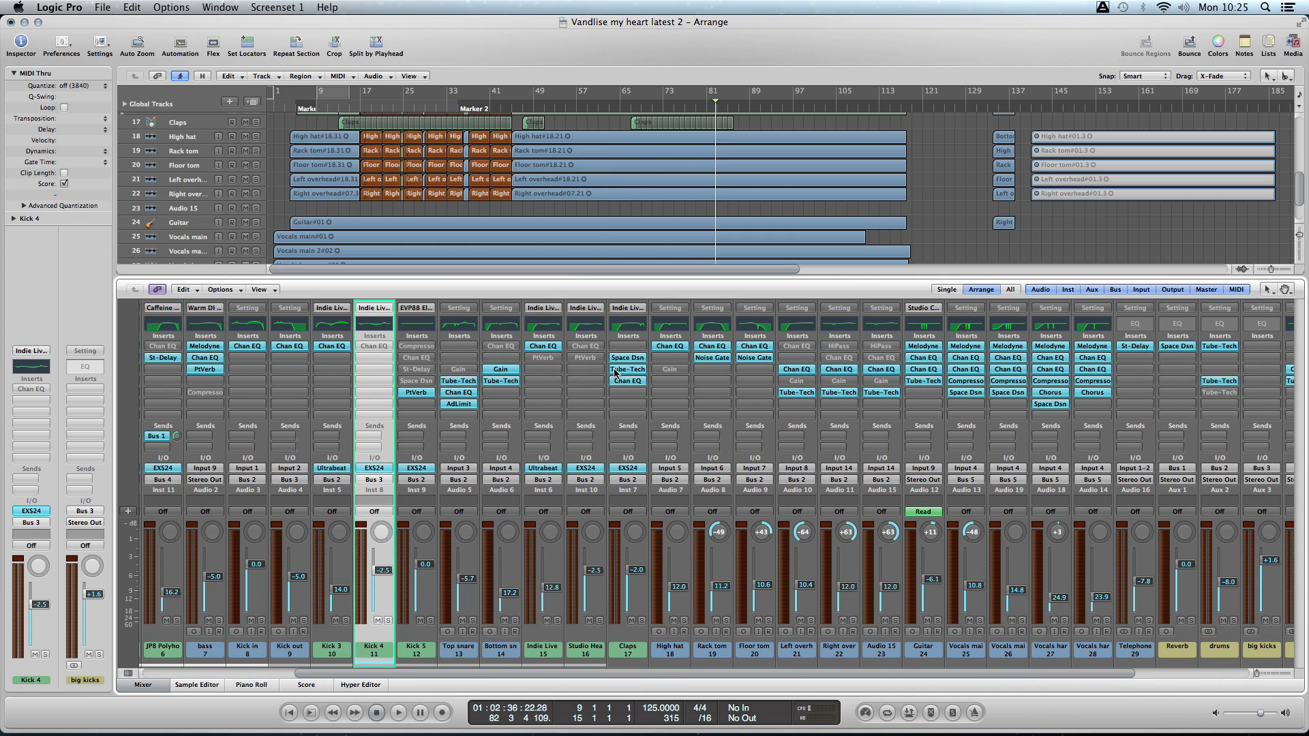
pyautogui.click(615, 371)
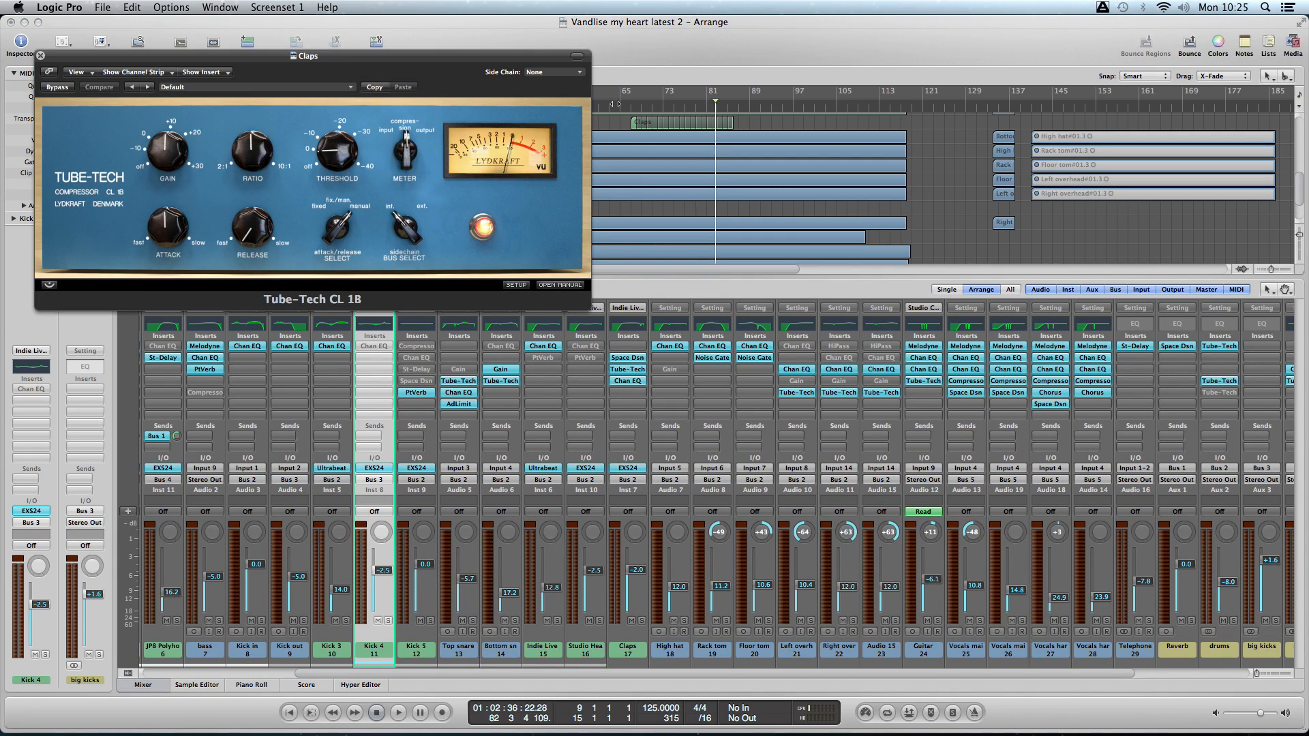
pyautogui.click(614, 104)
pyautogui.press('space')
pyautogui.click(657, 107)
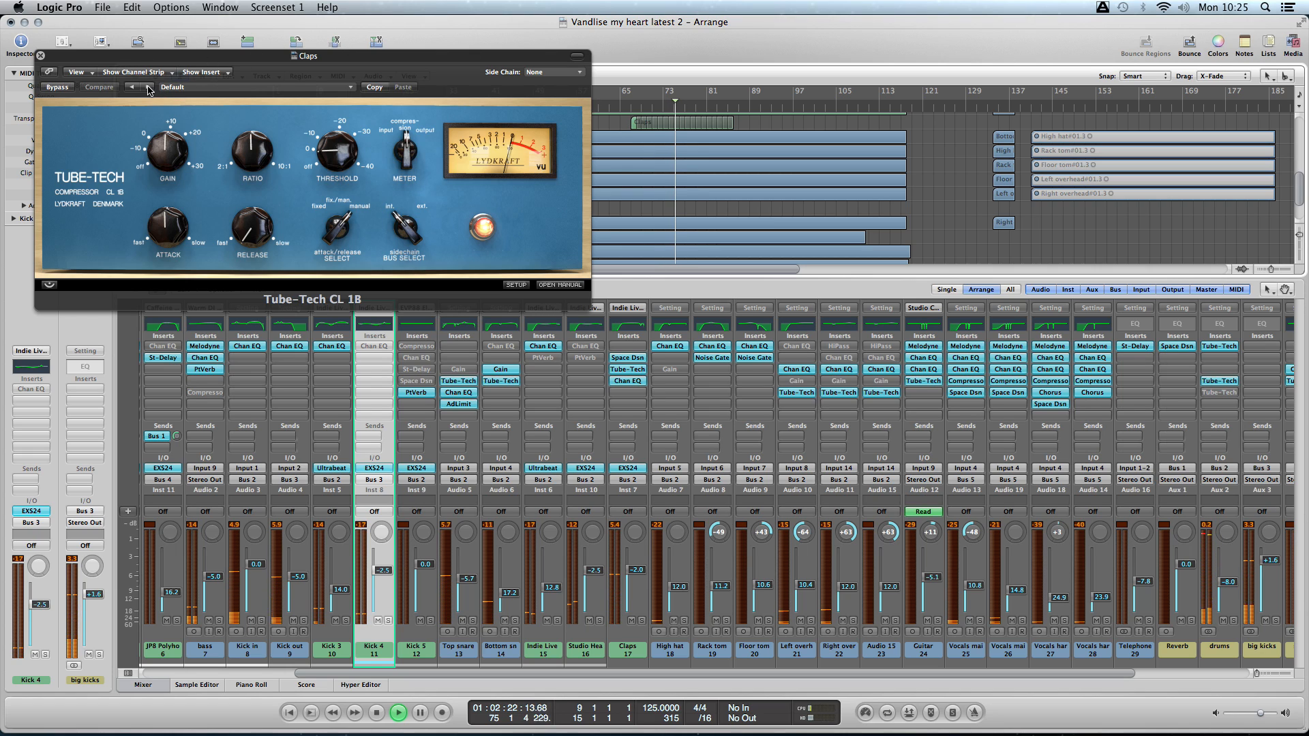
pyautogui.click(41, 56)
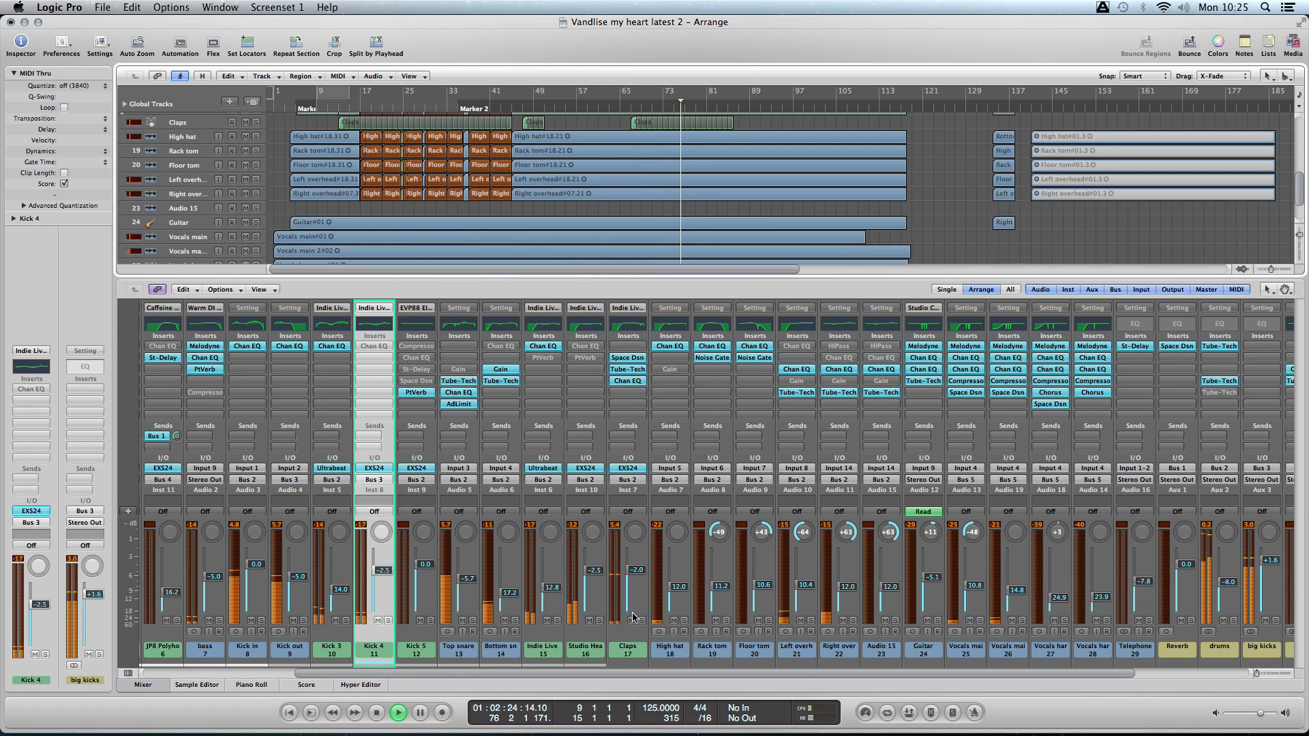
# - Bypass the Tube-Tech CL 1B compressor on Claps while listening to that channel in solo, and end the solo
pyautogui.click(641, 621)
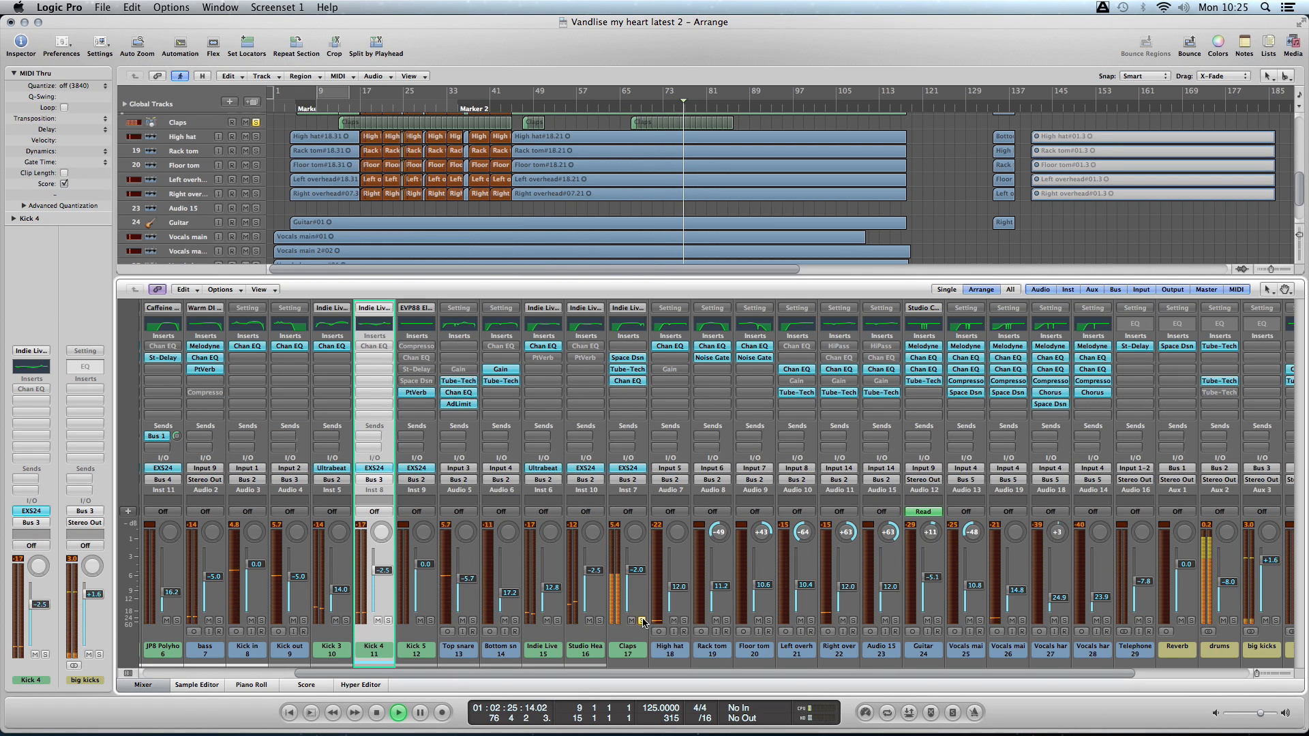
pyautogui.click(626, 369)
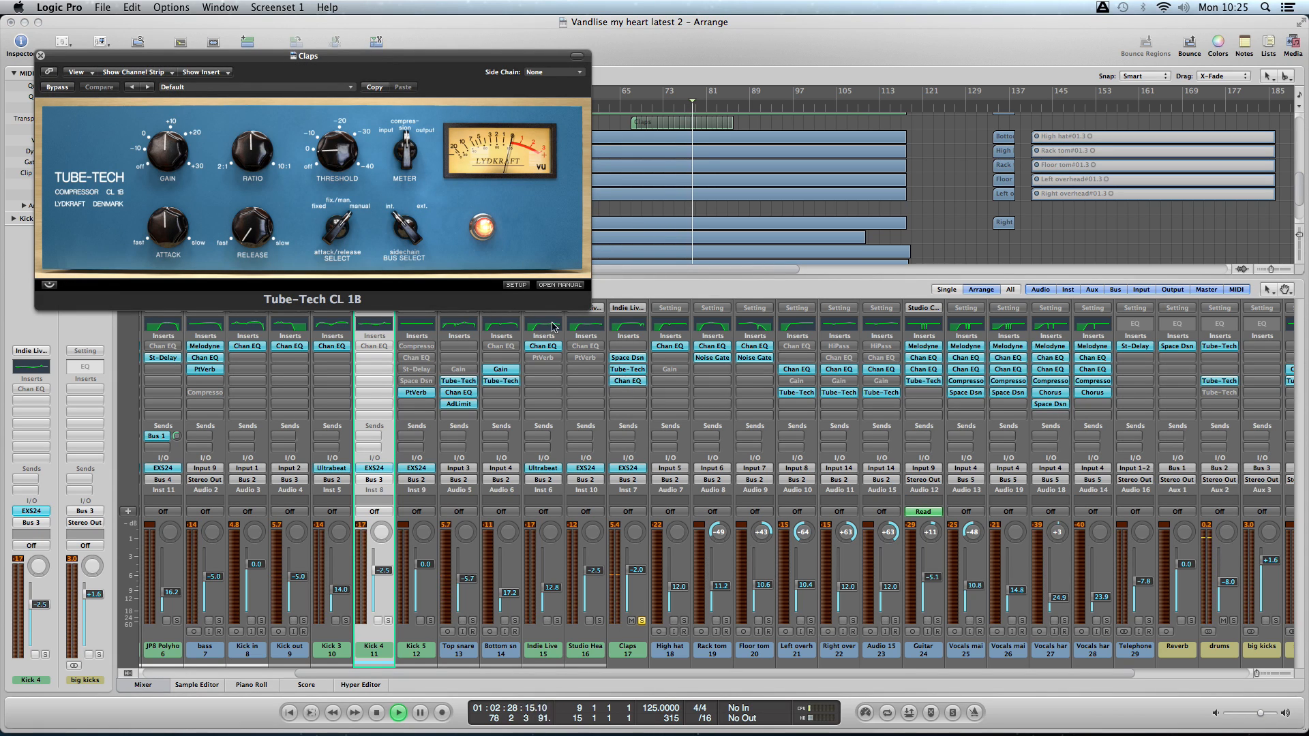
pyautogui.click(39, 55)
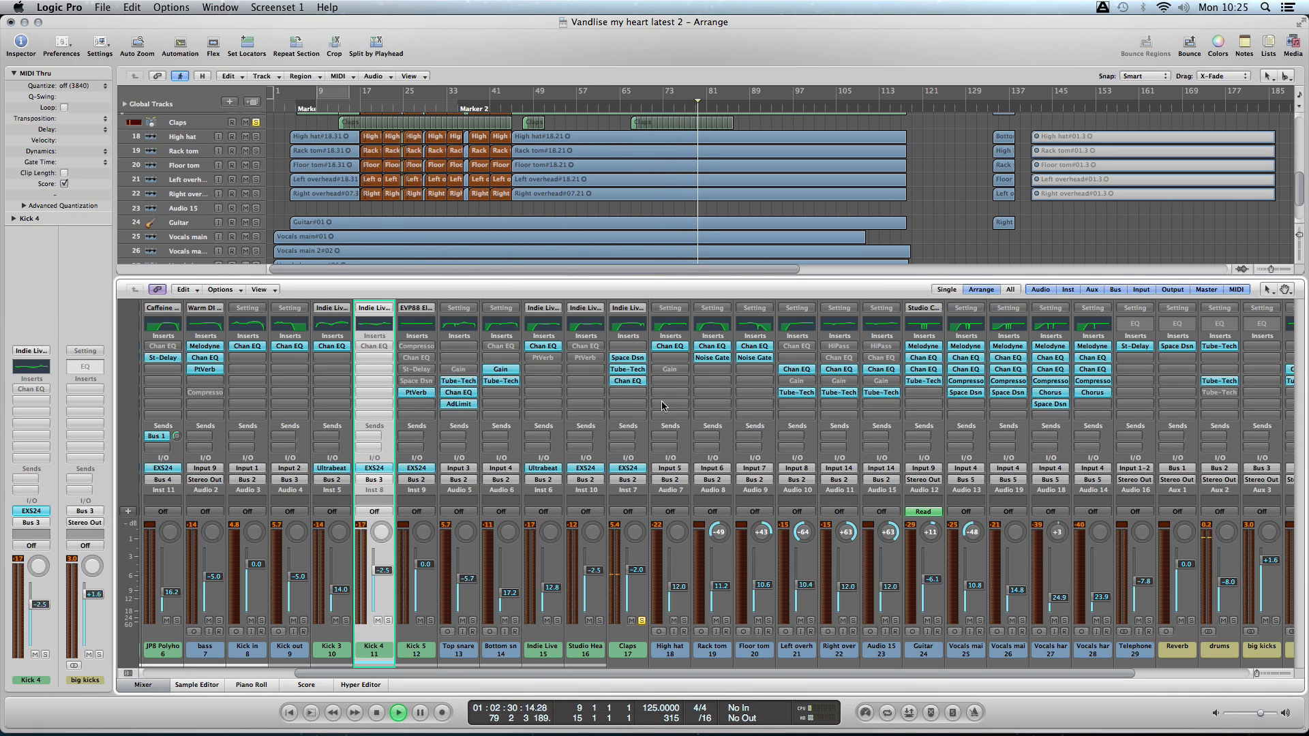
pyautogui.keyDown('alt'); pyautogui.click(622, 371); pyautogui.keyUp('alt')
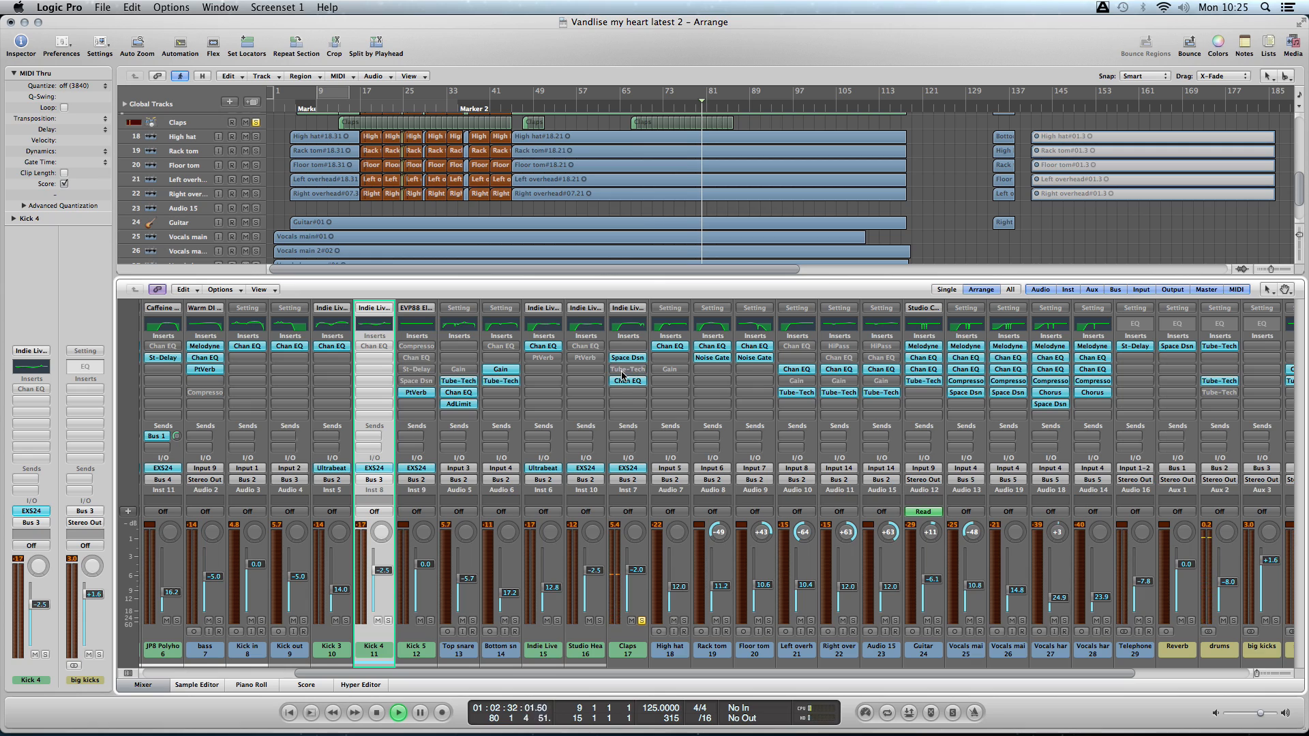
pyautogui.click(642, 621)
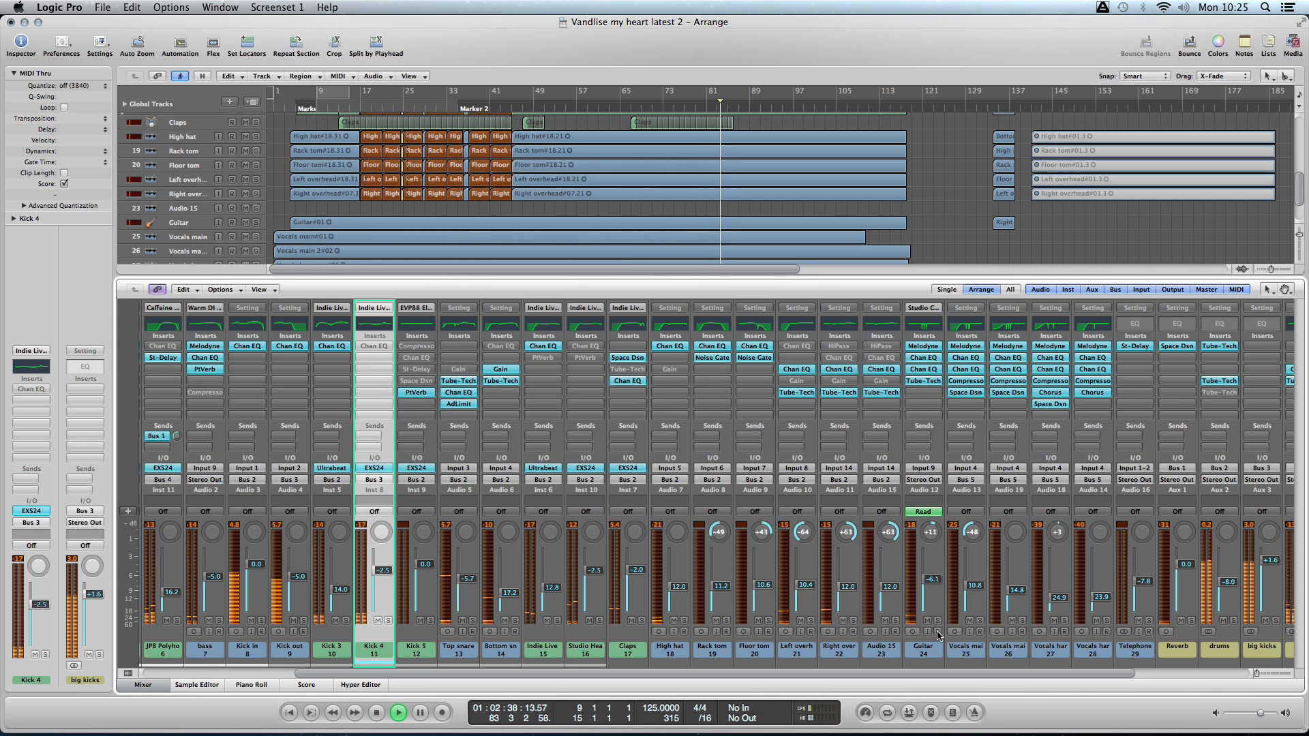
# - Inspect the Tube-Tech PE 1C equalizer on Guitar during playback
pyautogui.click(923, 381)
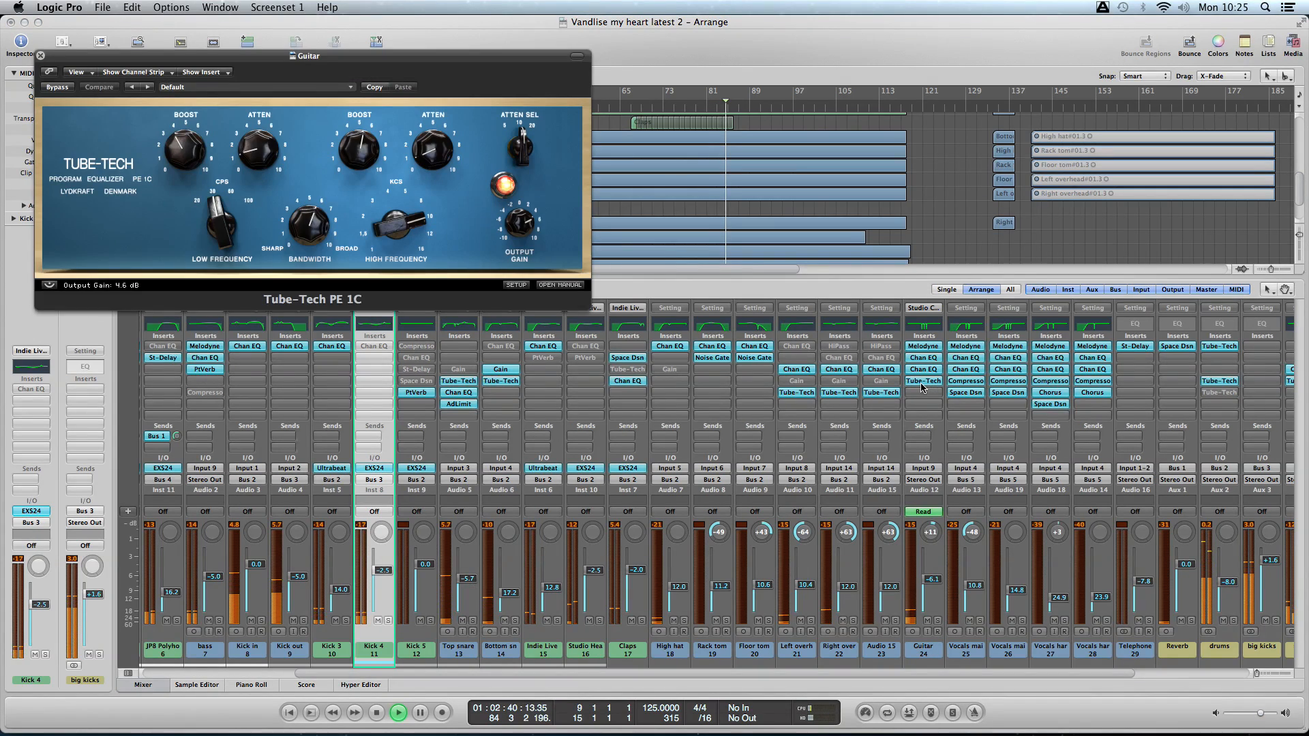
pyautogui.click(40, 55)
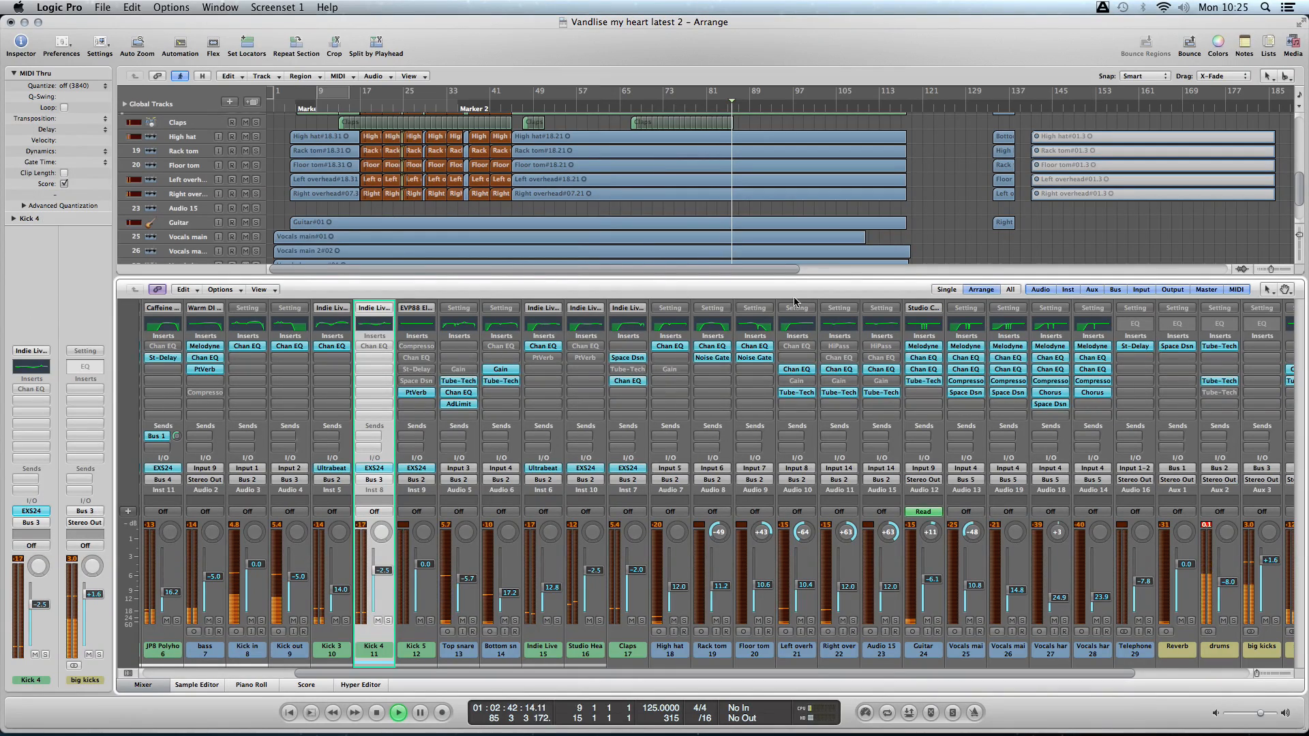
# - Set the gain of the Compressor on Vocals main to 5.0 dB while playing the song from around bar 58, and stop playback
pyautogui.click(964, 382)
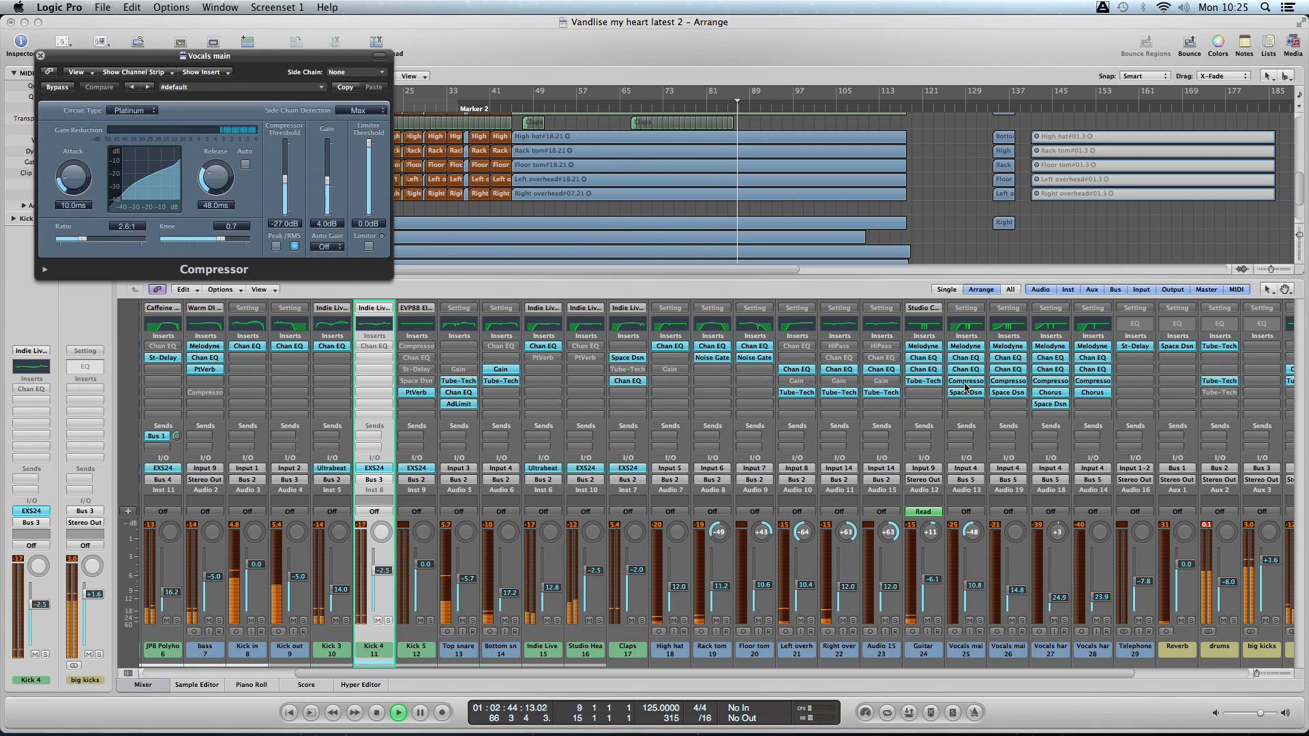
pyautogui.scroll(-4, 604, 135)
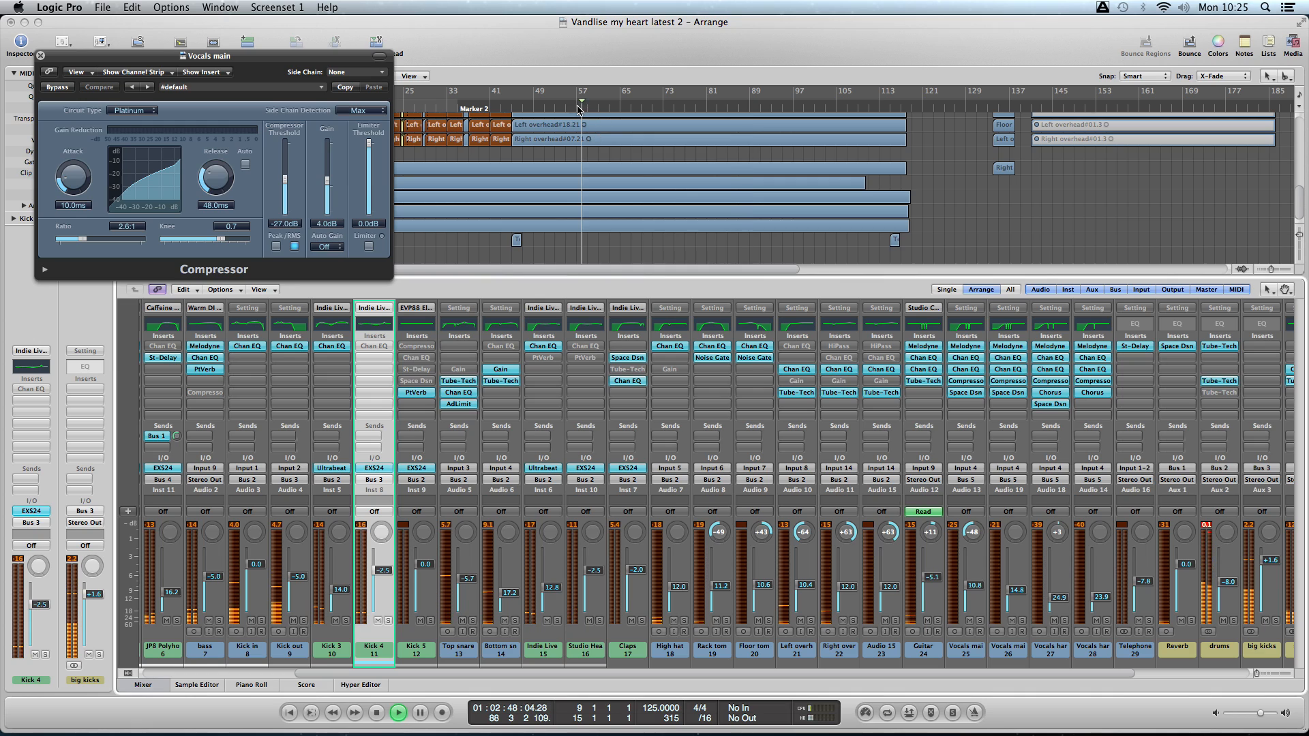
pyautogui.click(583, 109)
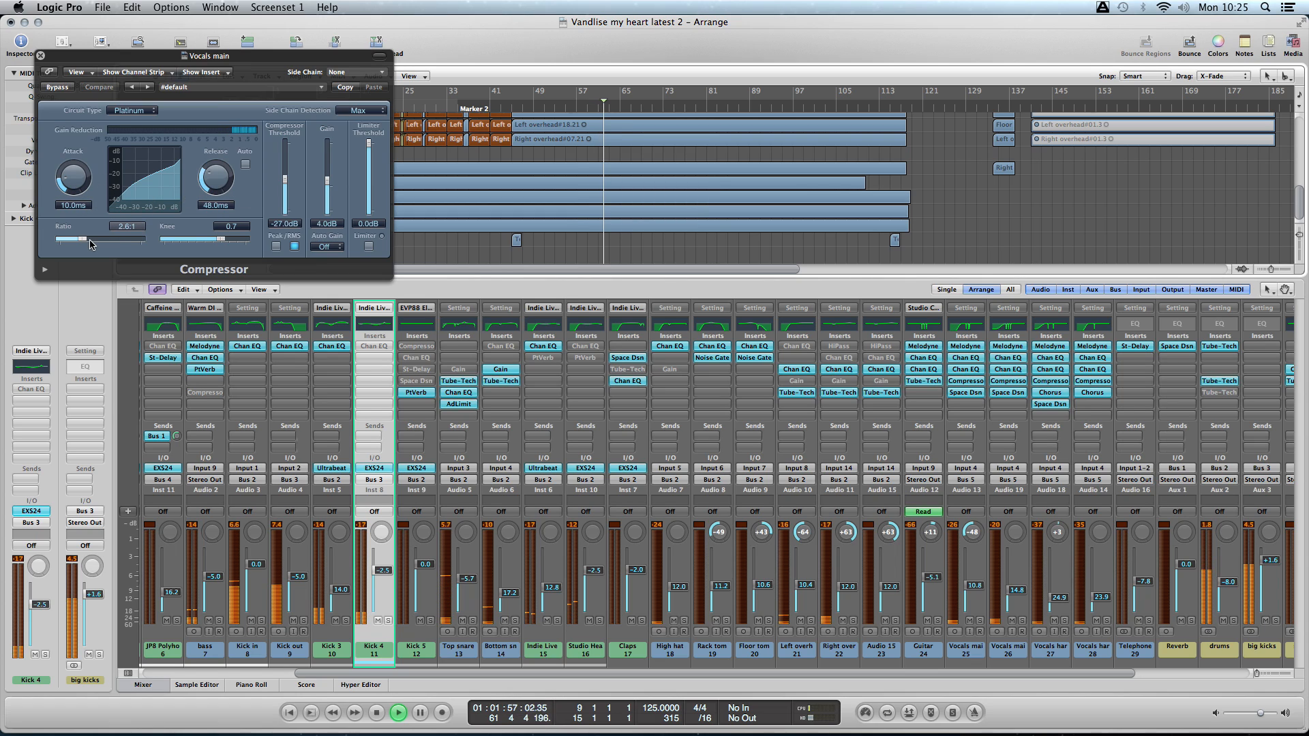
pyautogui.moveTo(86, 244); pyautogui.dragTo(83, 244)
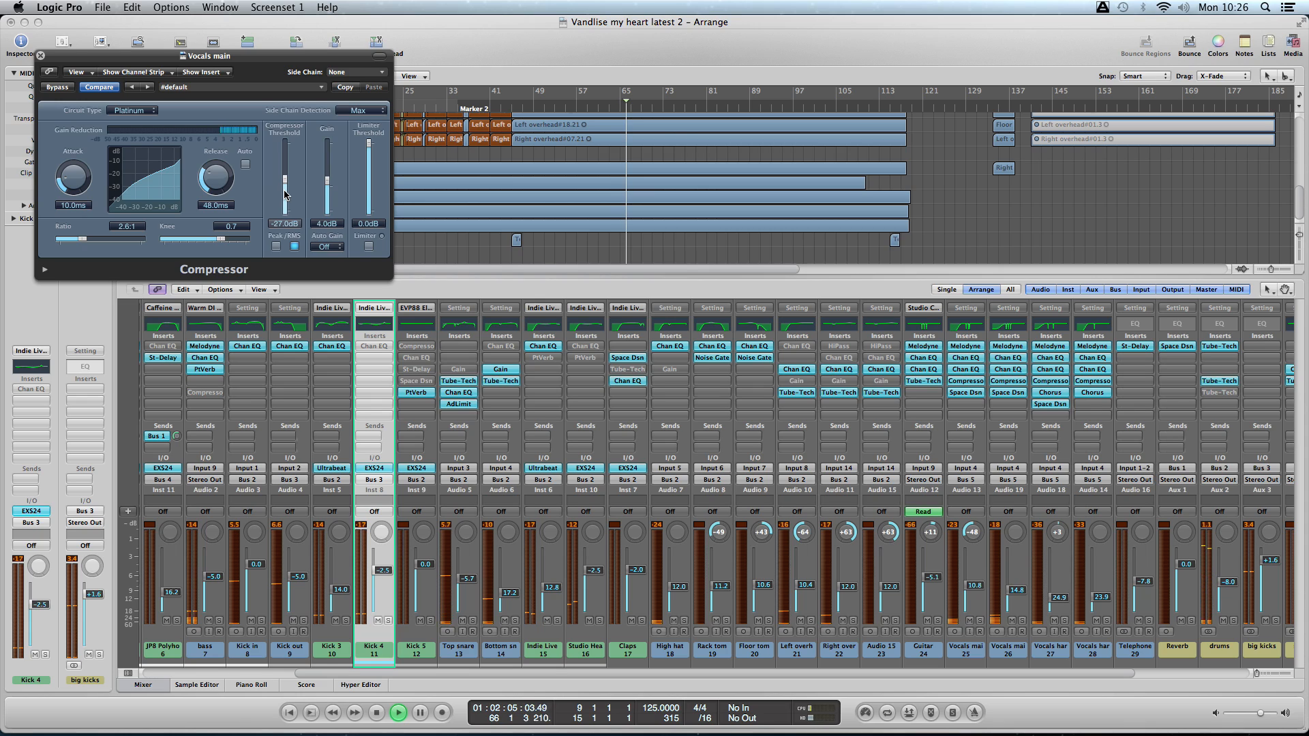
pyautogui.moveTo(329, 201); pyautogui.dragTo(329, 198)
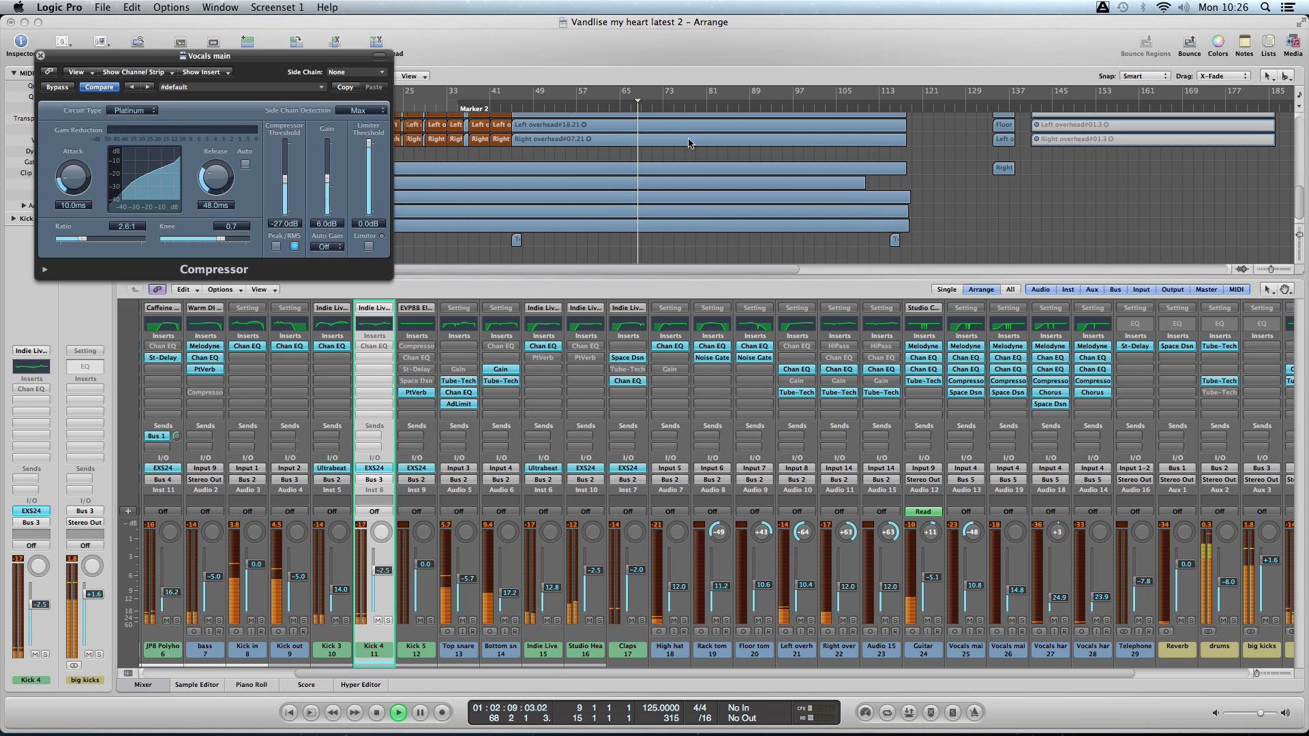
pyautogui.click(600, 108)
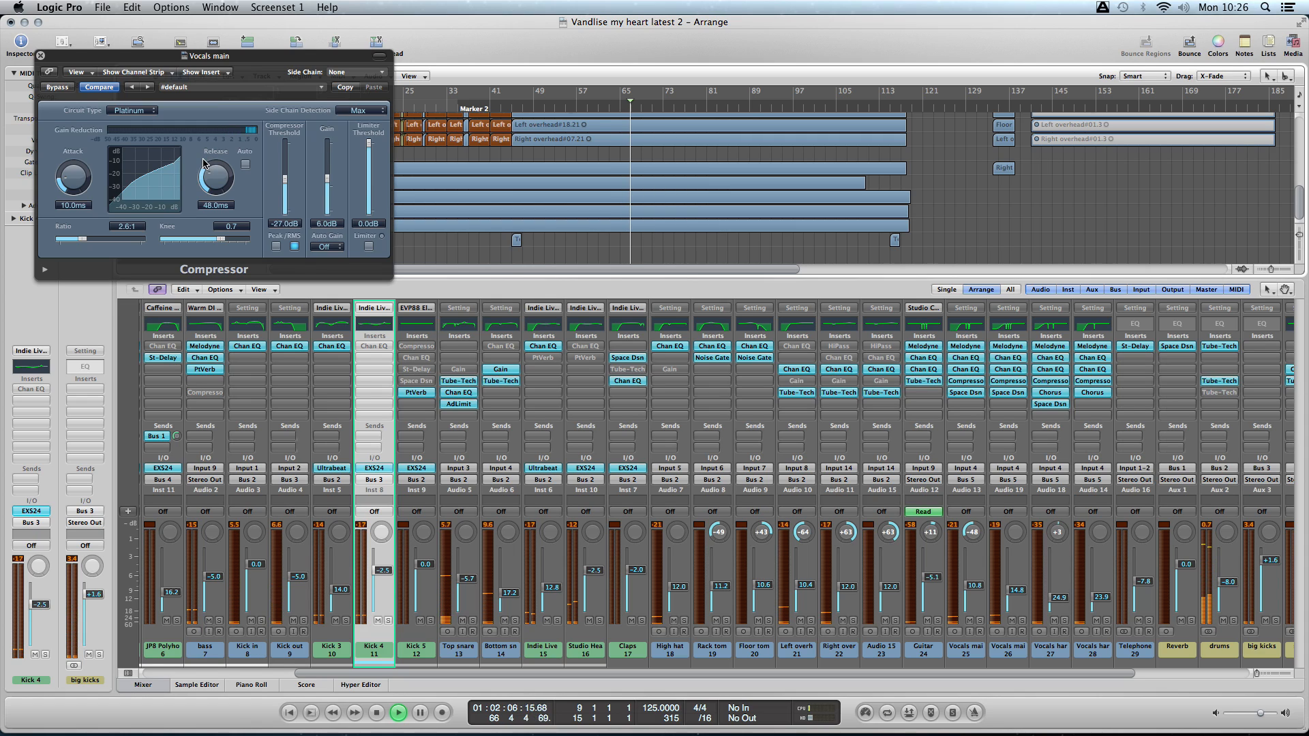
pyautogui.moveTo(331, 196); pyautogui.dragTo(332, 198)
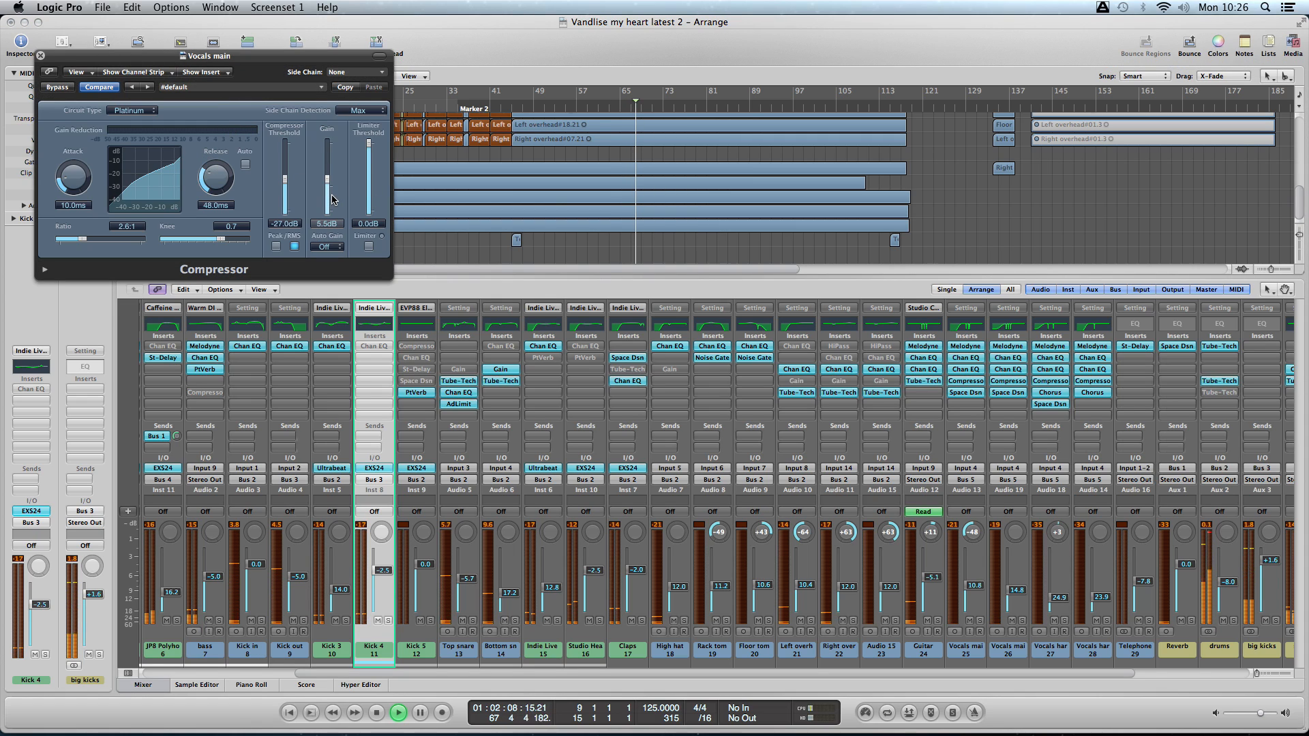
pyautogui.click(40, 55)
pyautogui.press('space')
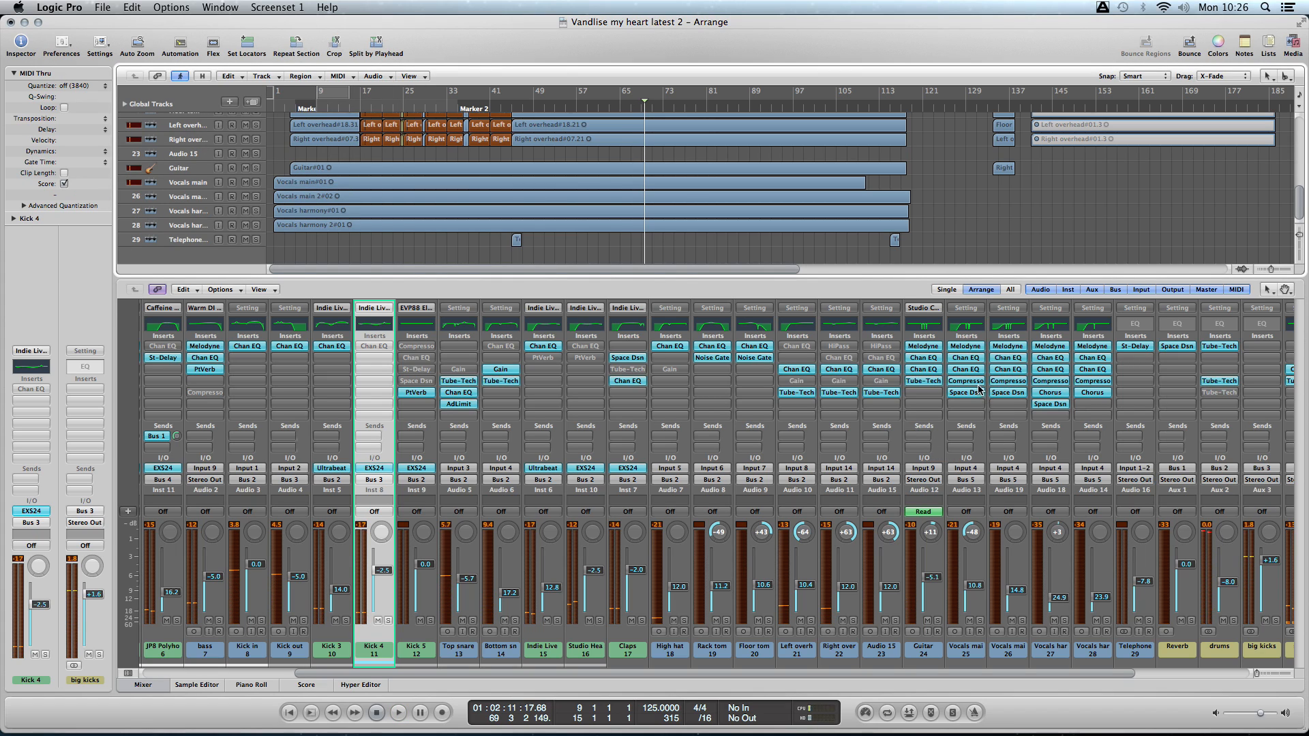
# - Inspect the Compressor on Vocals main 2 while playing the song from around bar 60
pyautogui.click(1007, 381)
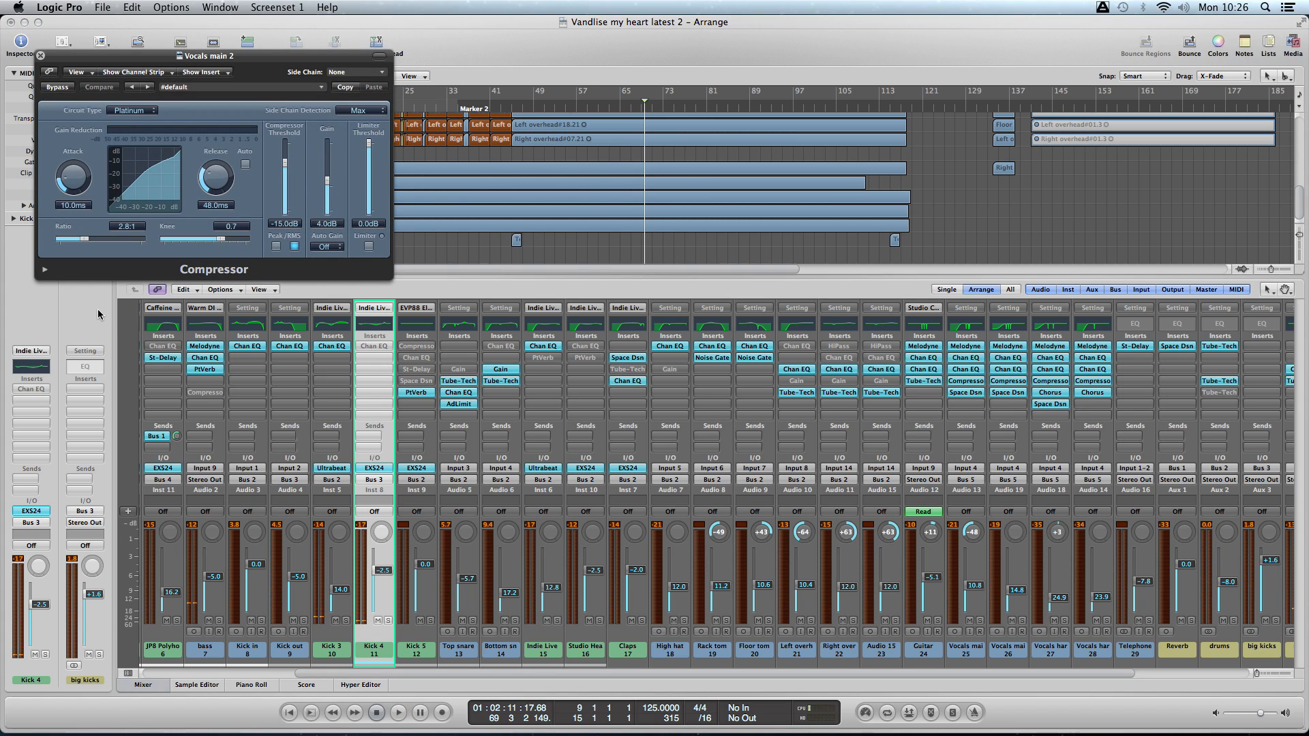
pyautogui.press('space')
pyautogui.click(593, 103)
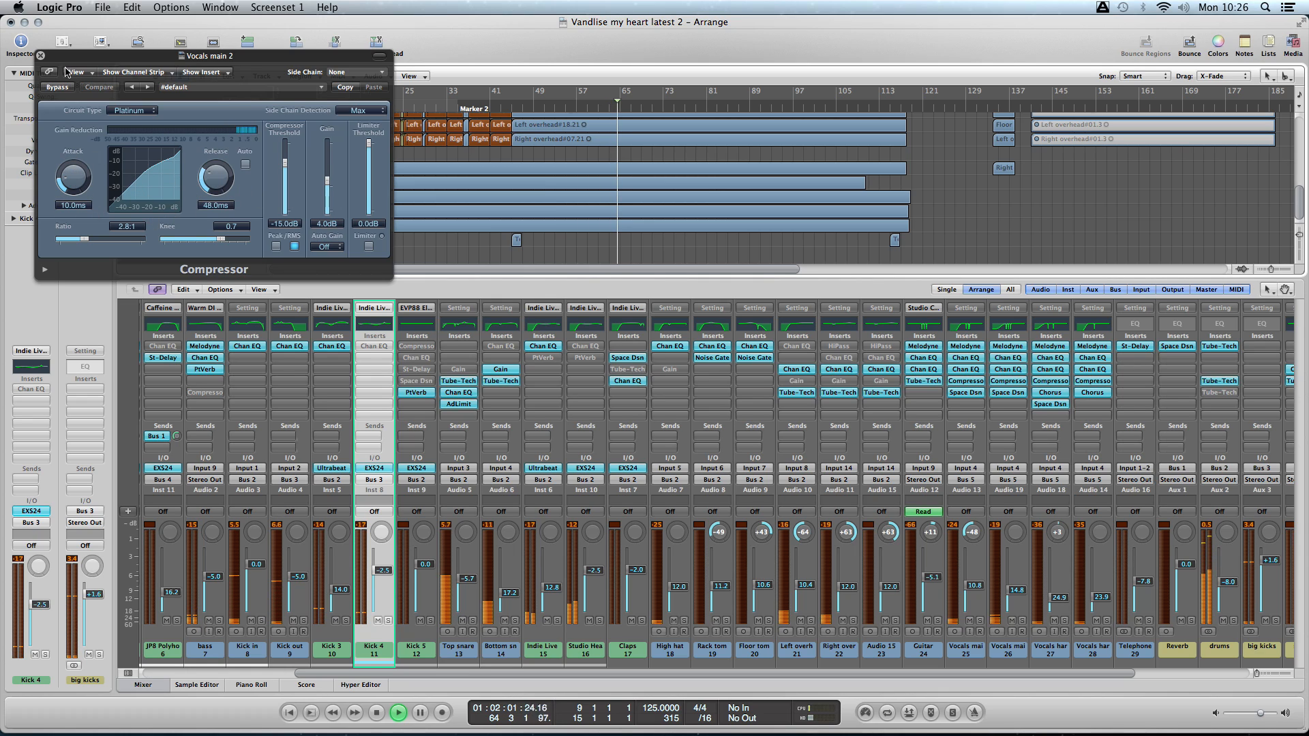
pyautogui.click(41, 56)
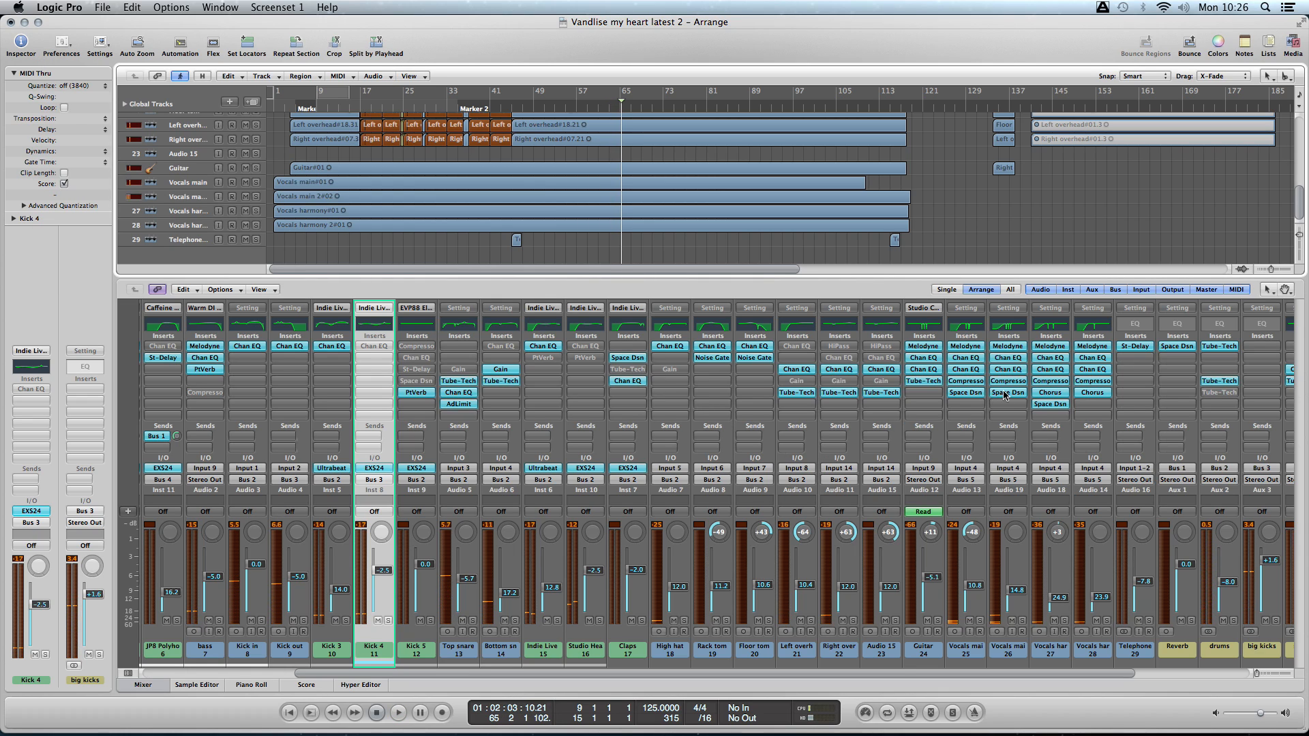
# - Inspect the Compressor on Vocals harmony while playing the song from around bar 58, and stop playback
pyautogui.click(1054, 383)
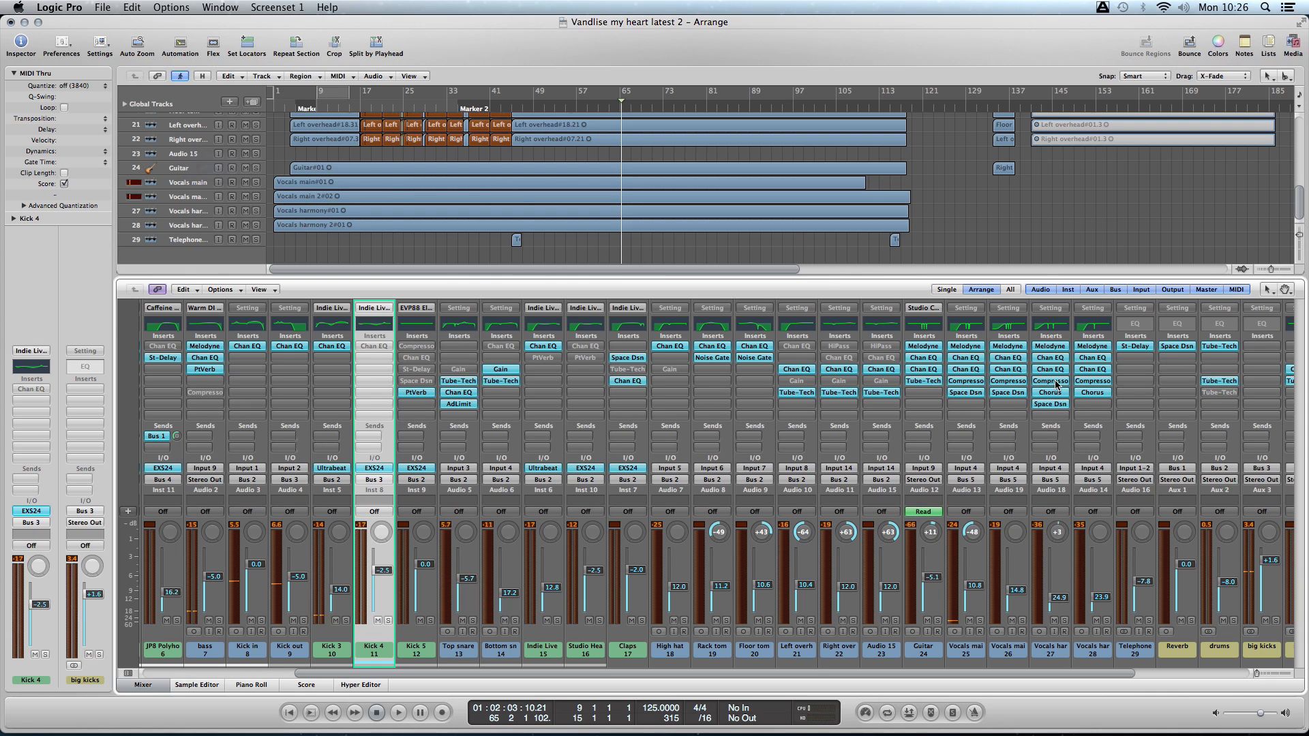
pyautogui.press('space')
pyautogui.click(585, 102)
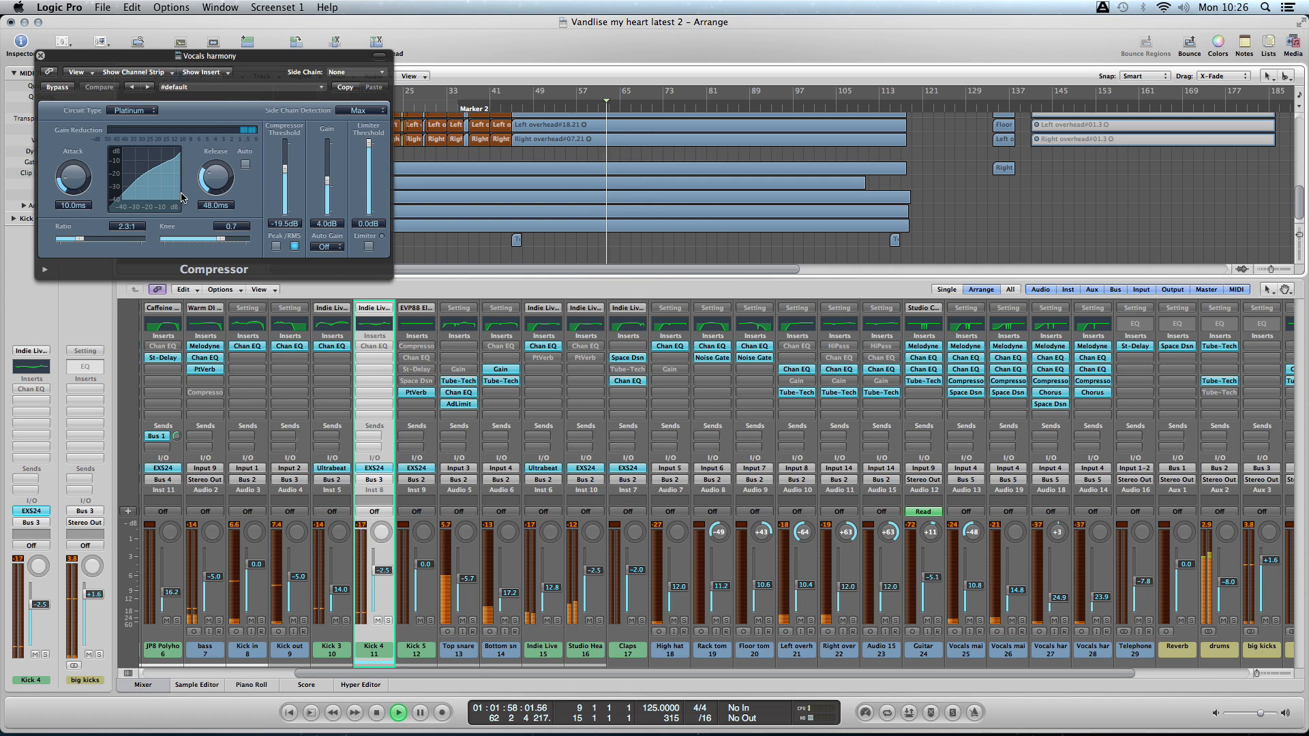
pyautogui.click(40, 55)
pyautogui.press('space')
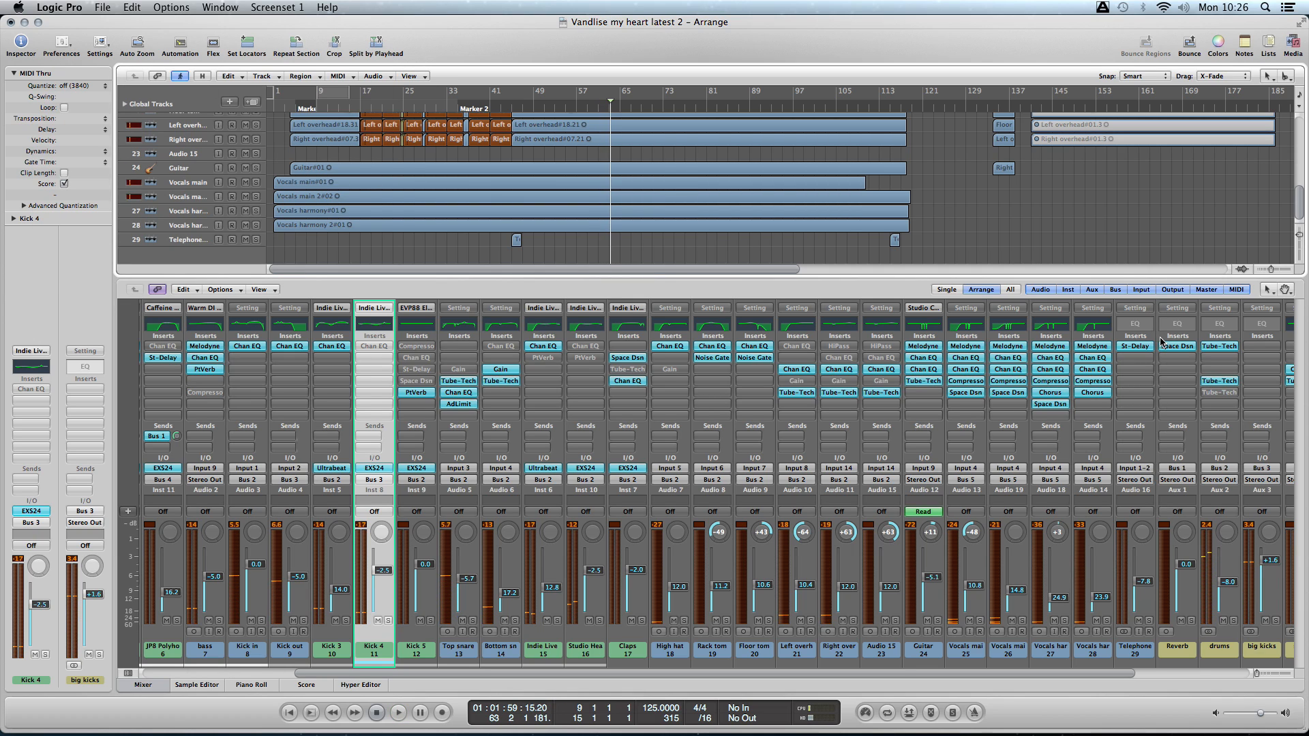
# - Inspect the Compressor on Vocals harmony 2 while playing the song from bar 54, and stop playback
pyautogui.click(1094, 381)
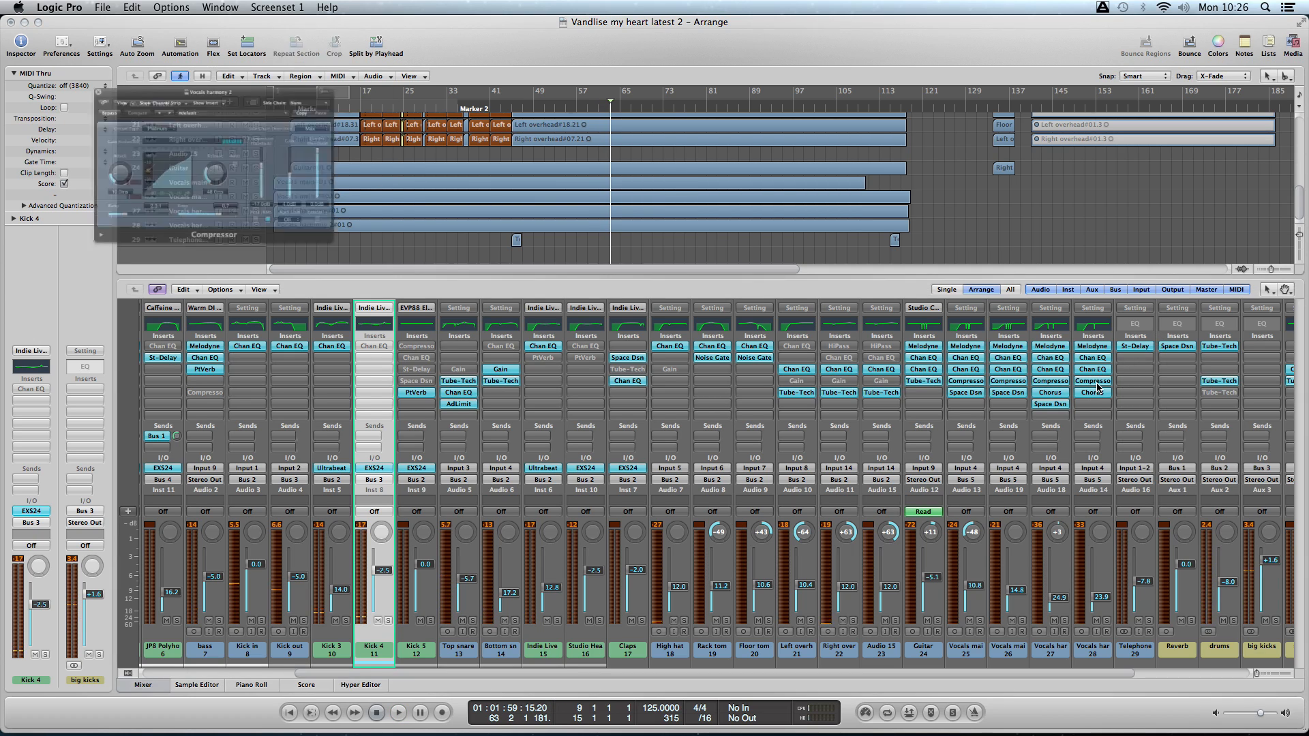
pyautogui.click(561, 106)
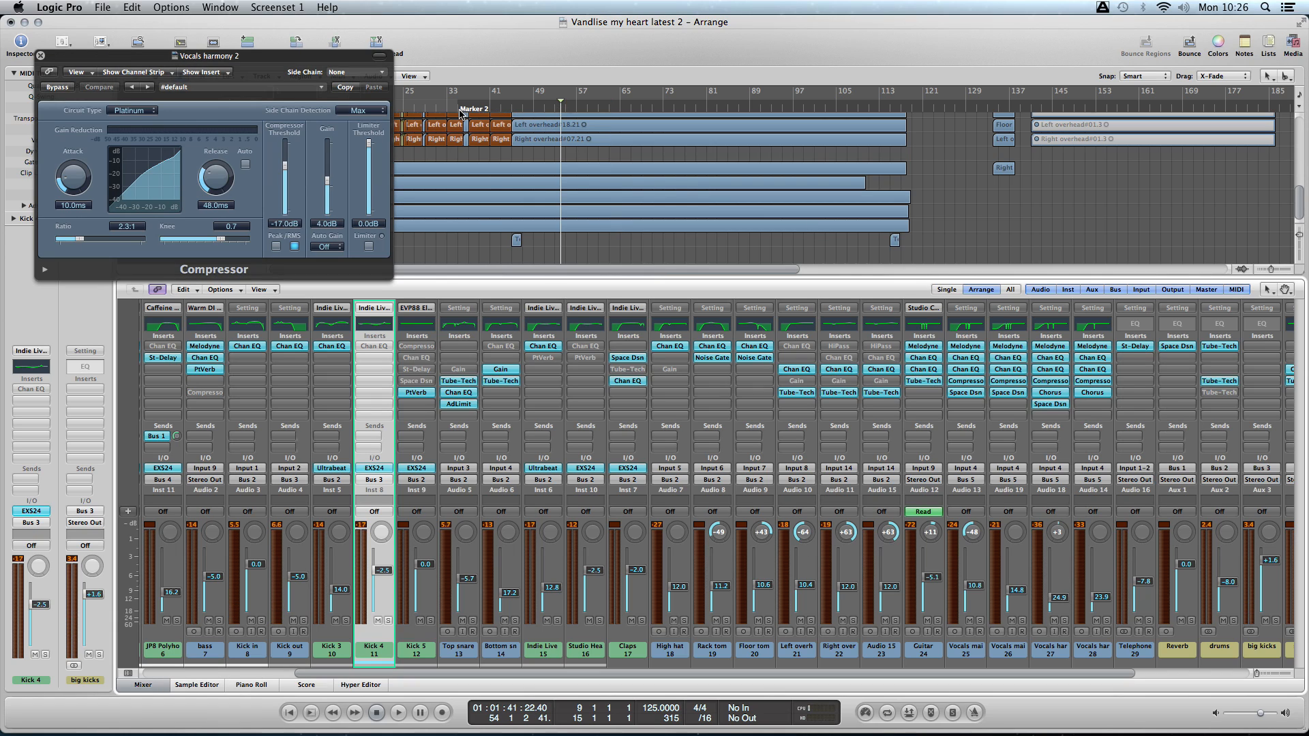
pyautogui.press('space')
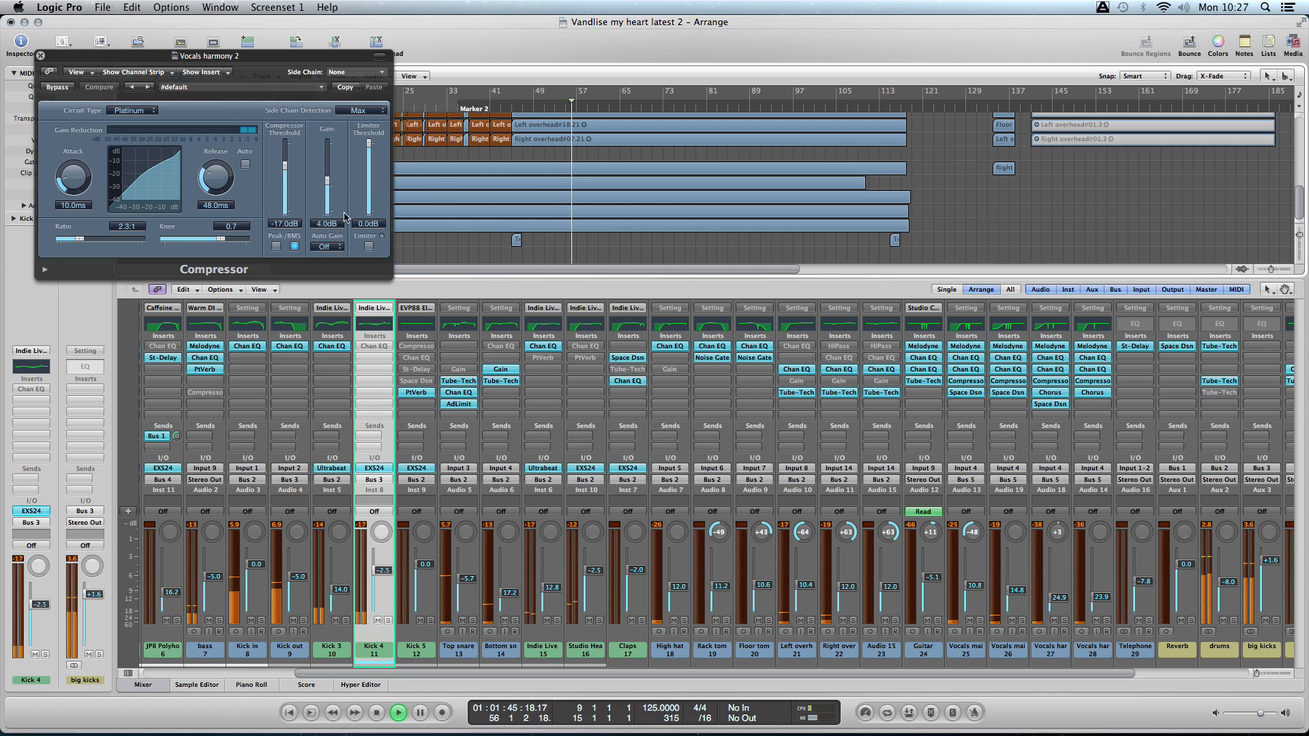
pyautogui.click(41, 56)
pyautogui.press('space')
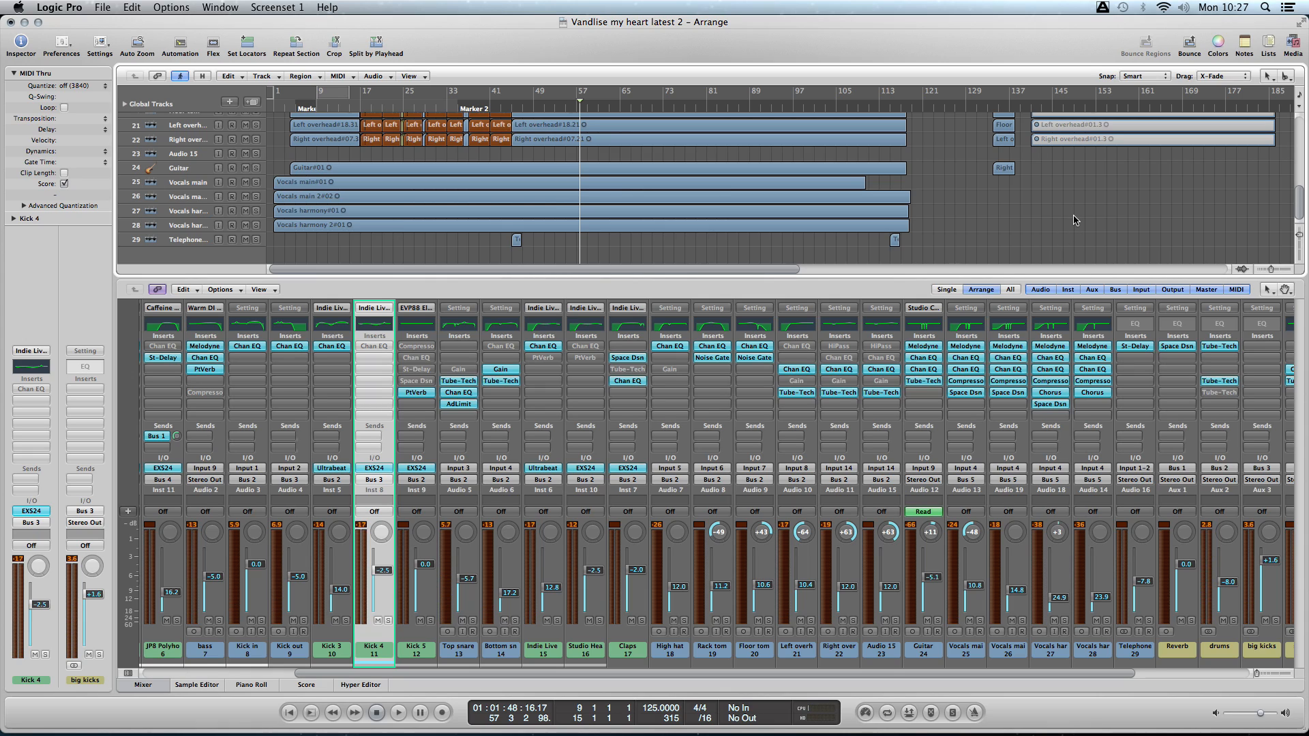
# - Listen to the song from its beginning and from around bar 22, and return to the start
pyautogui.press('Return')
pyautogui.press('space')
pyautogui.click(387, 109)
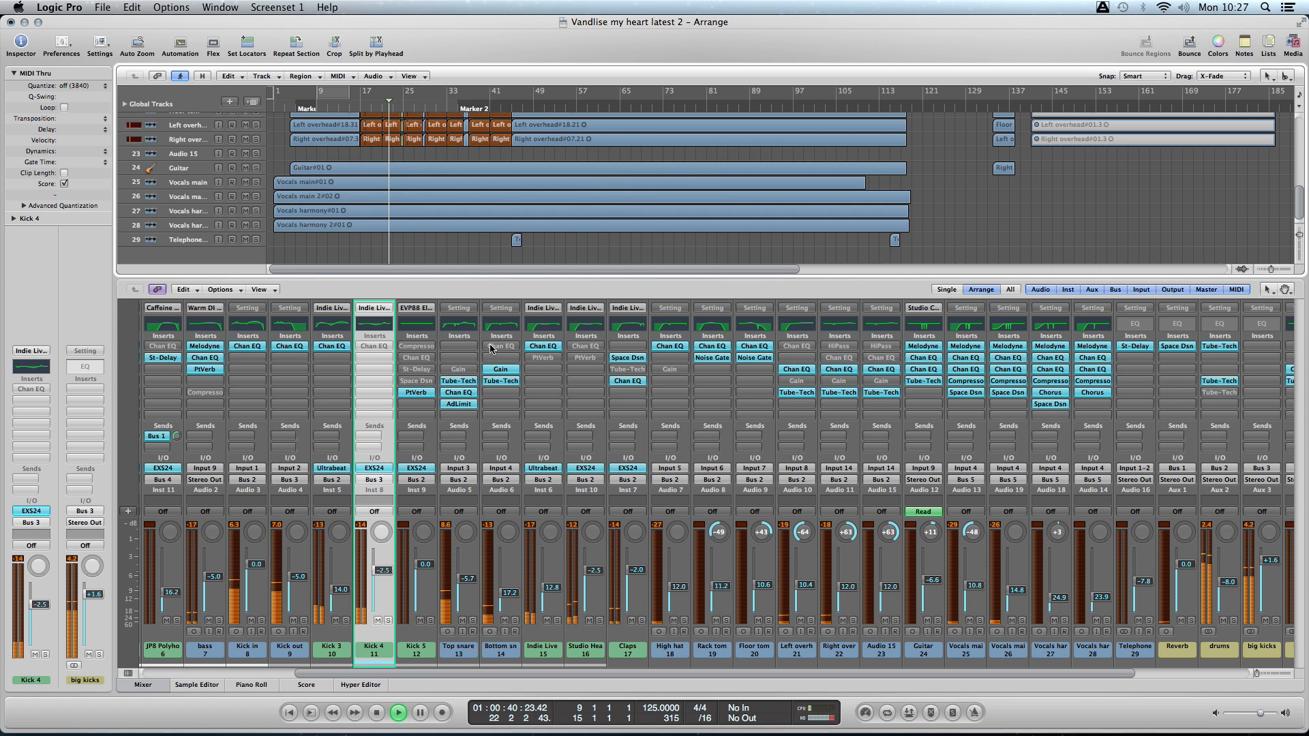
pyautogui.press('Return')
# - Solo the Paris Hous channel on track 3 and audition its Bus 1 send from the start of the song
pyautogui.hscroll(-5, 204, 368)
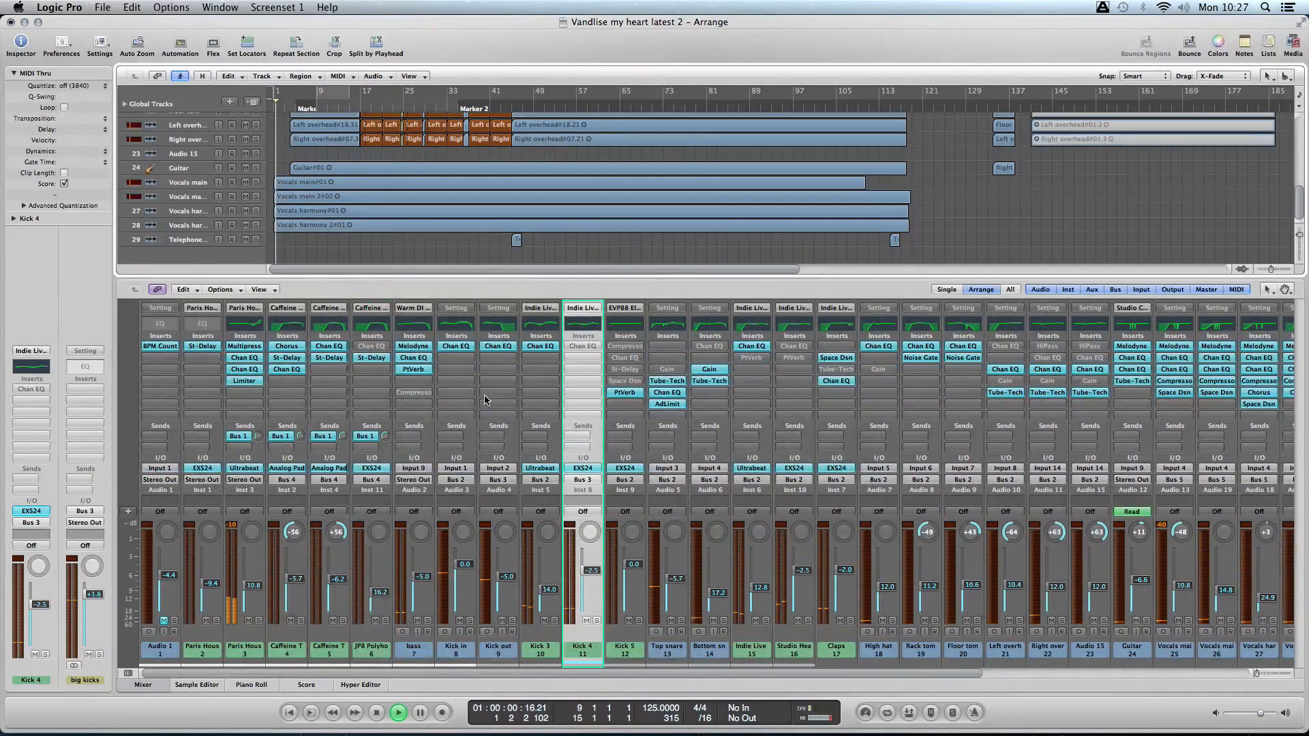
pyautogui.click(259, 620)
pyautogui.rightClick(247, 437)
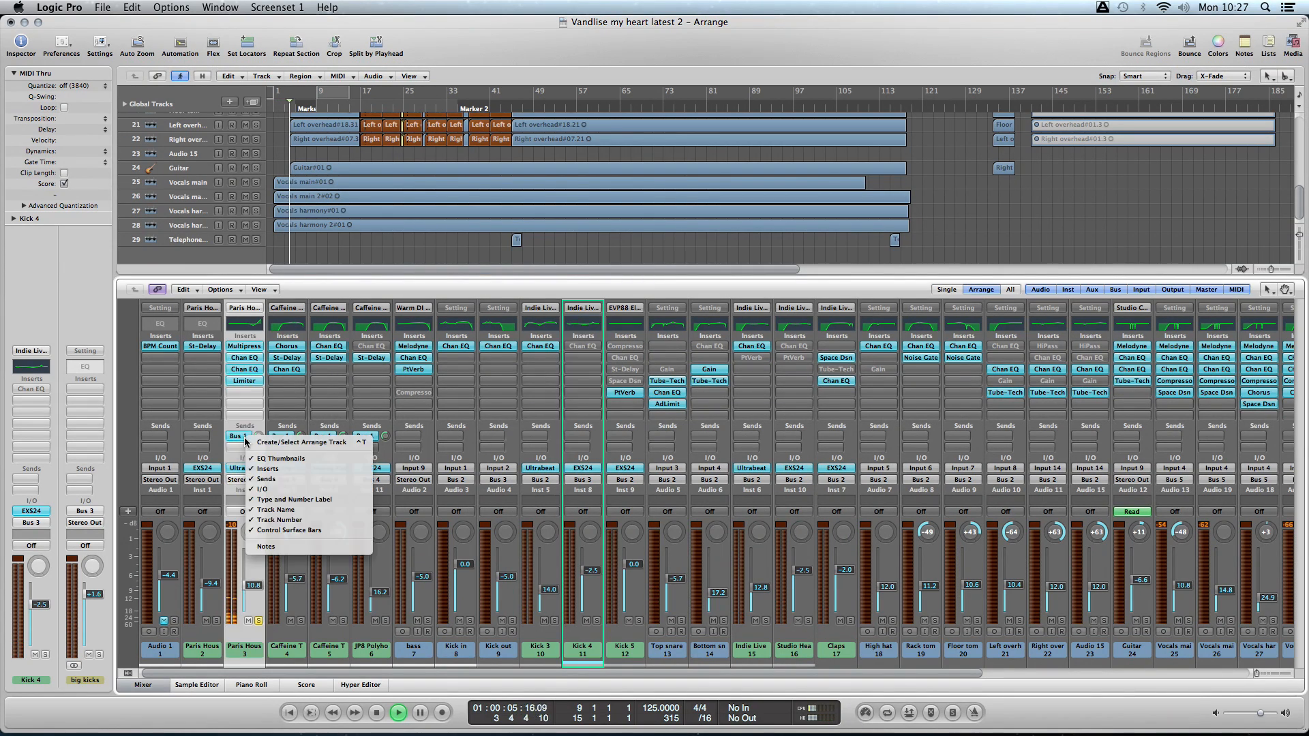
pyautogui.click(280, 636)
pyautogui.press('space')
pyautogui.press('Return')
pyautogui.press('space')
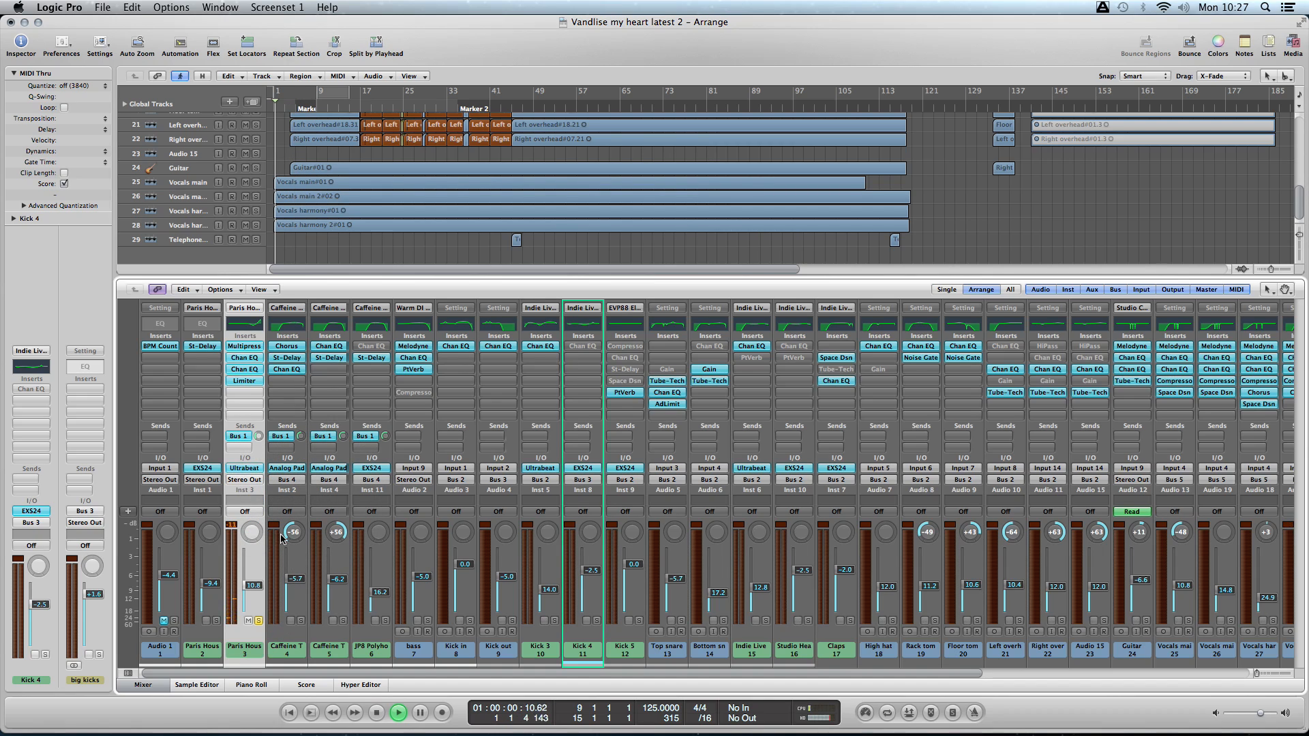
pyautogui.click(259, 435)
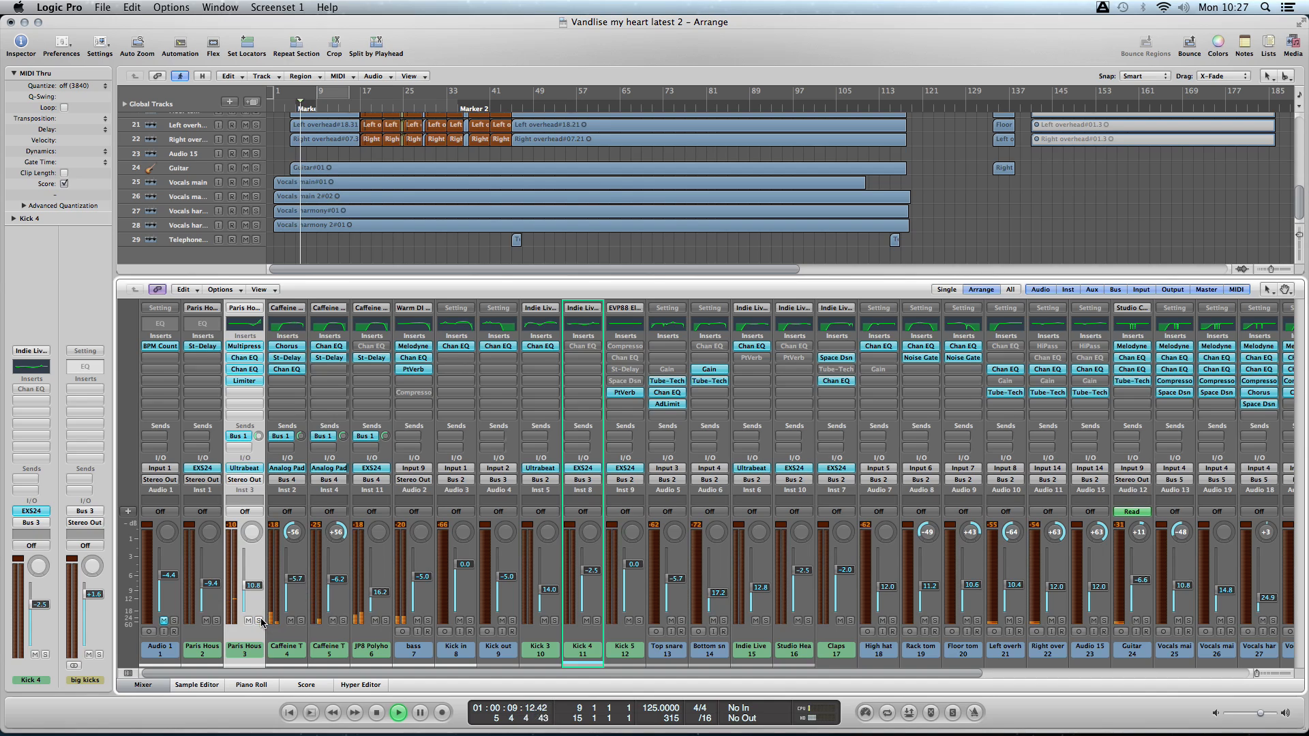
# - Compare Caffeine T on track 4 in solo with and without its Bus 1 send and St-Delay, and end the solo
pyautogui.keyDown('alt'); pyautogui.click(287, 436); pyautogui.keyUp('alt')
pyautogui.keyDown('alt'); pyautogui.click(290, 439); pyautogui.keyUp('alt')
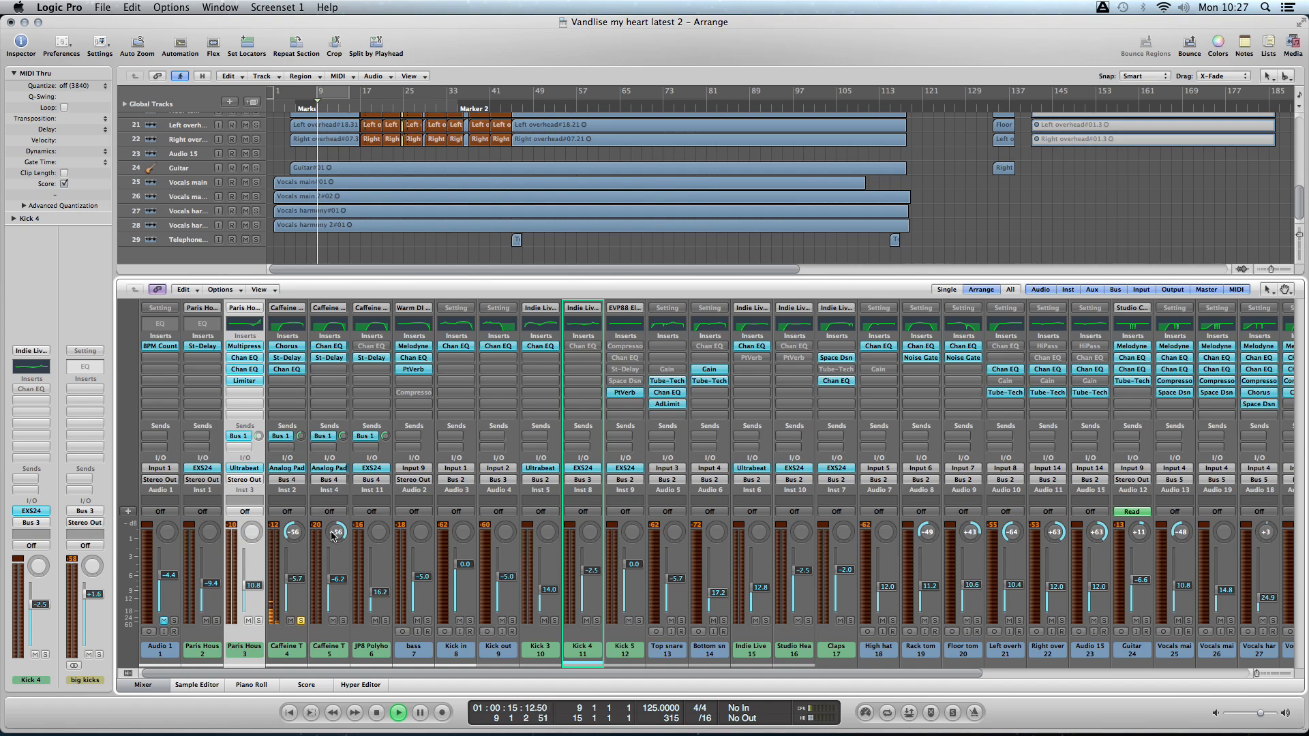
pyautogui.keyDown('alt'); pyautogui.click(294, 362); pyautogui.keyUp('alt')
pyautogui.keyDown('alt'); pyautogui.click(324, 358); pyautogui.keyUp('alt')
pyautogui.keyDown('alt'); pyautogui.click(303, 359); pyautogui.keyUp('alt')
pyautogui.keyDown('alt'); pyautogui.click(299, 362); pyautogui.keyUp('alt')
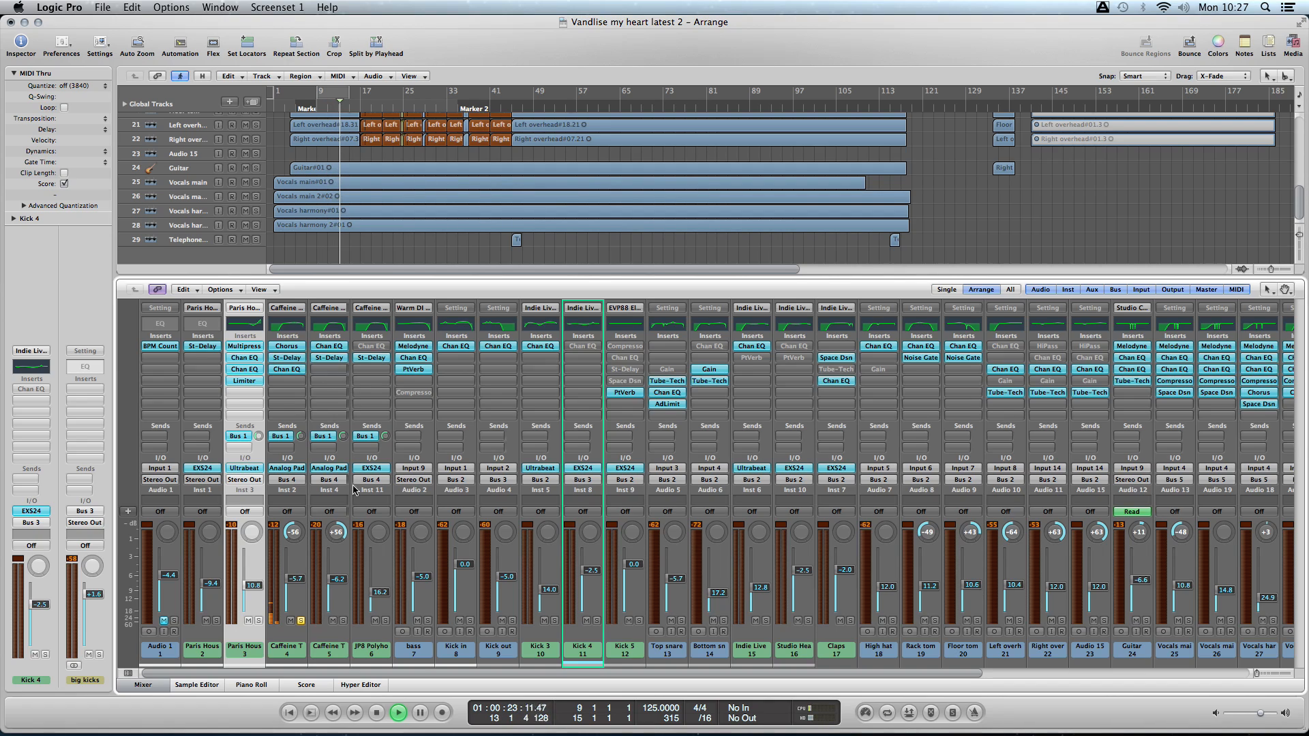
pyautogui.click(301, 620)
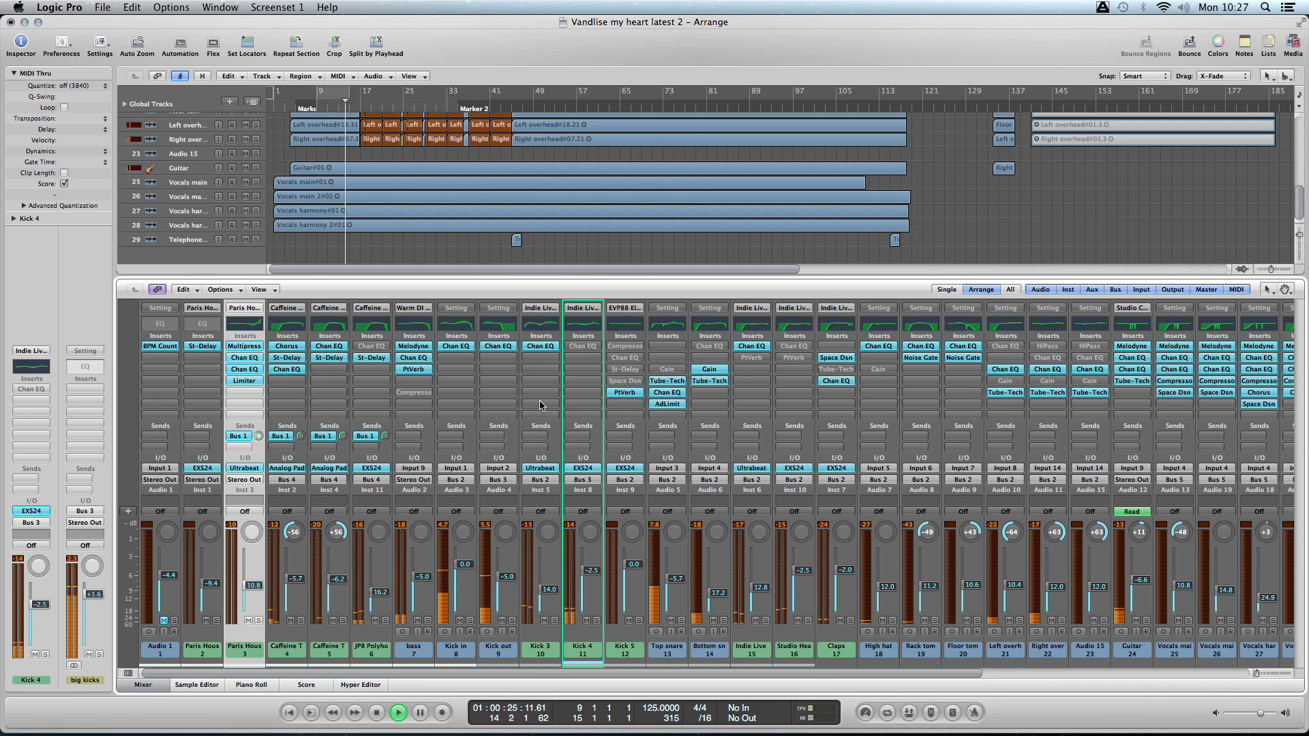
# - Solo the bass channel on track 7 and audition it with its PtVerb reverb bypassed
pyautogui.hscroll(1, 477, 498)
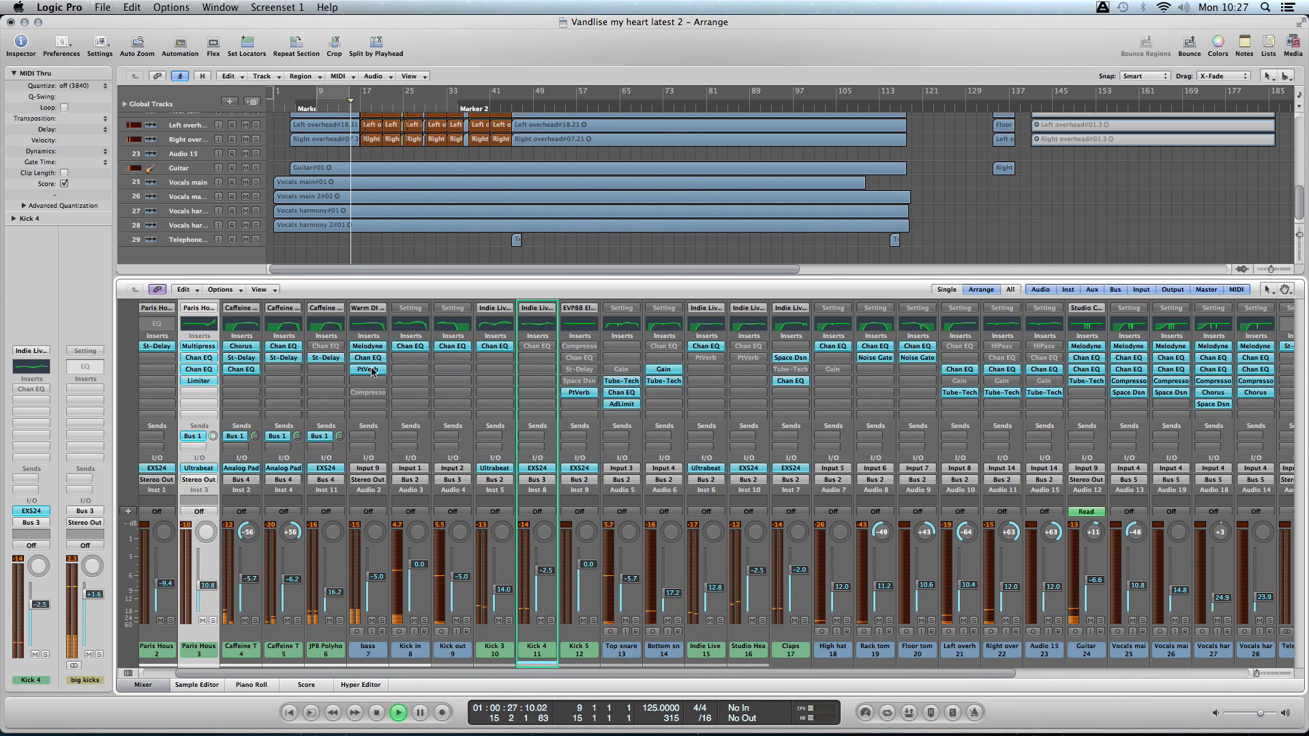
pyautogui.click(381, 620)
pyautogui.click(373, 373)
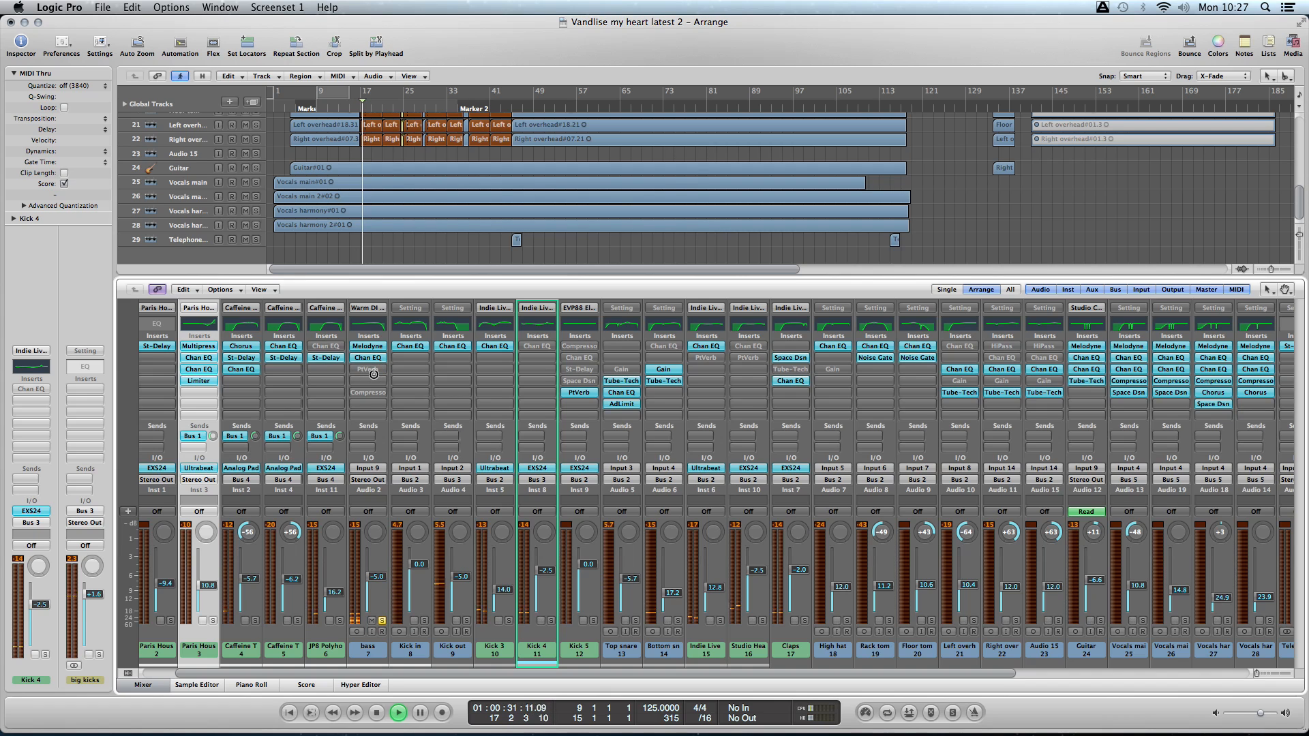
# - Inspect the Space Designer reverb on Claps and end the solo of the bass channel
pyautogui.hscroll(8, 505, 369)
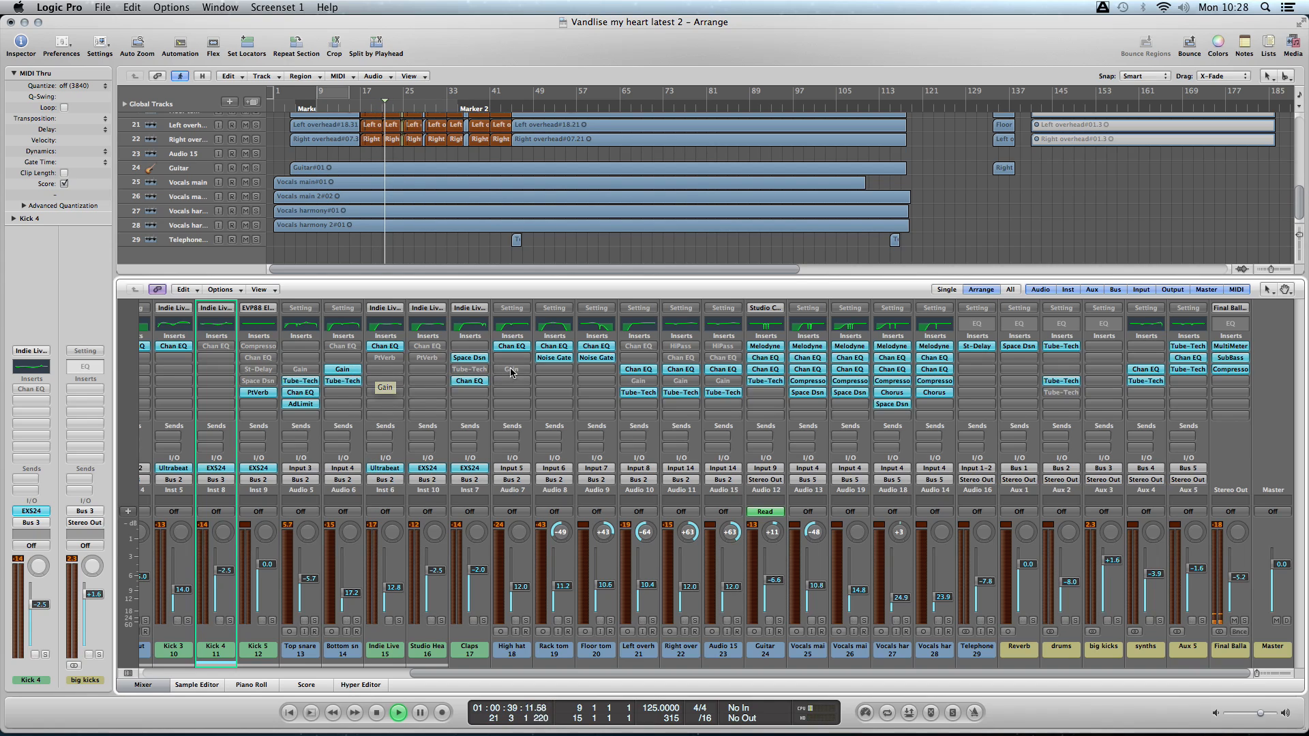
pyautogui.click(478, 359)
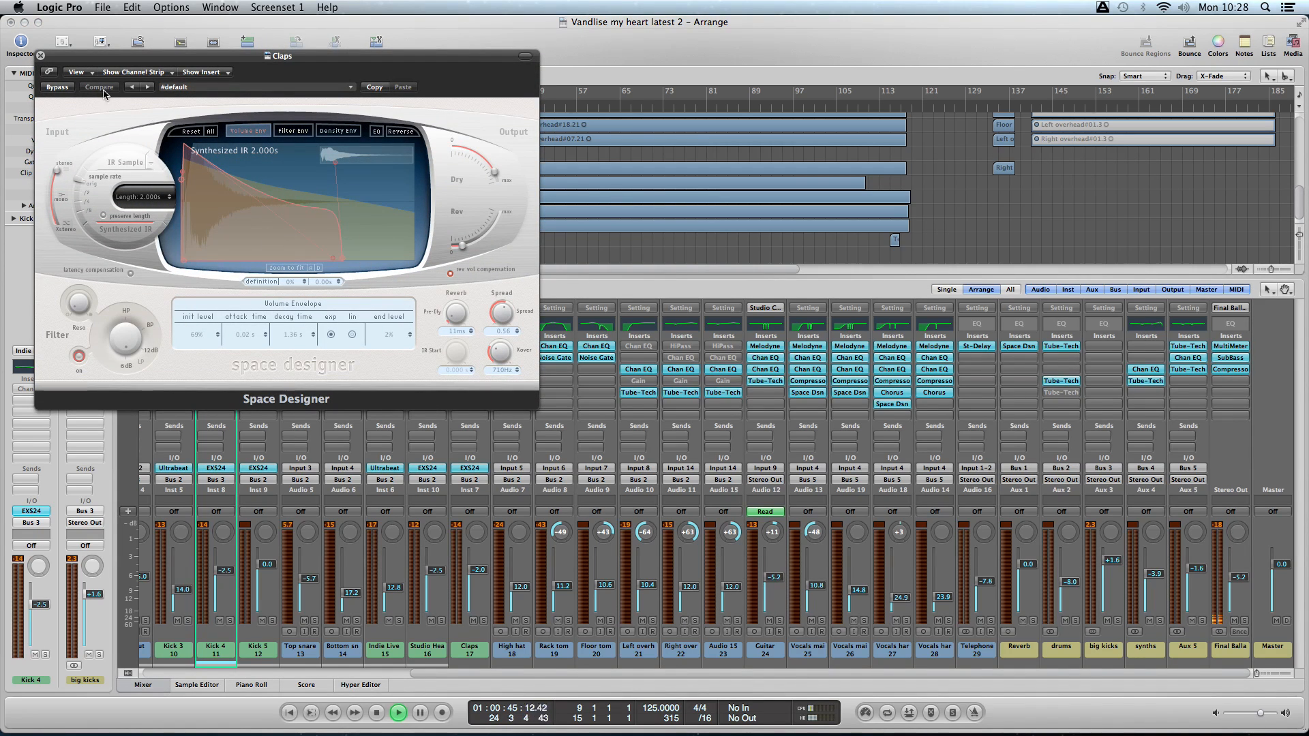
pyautogui.click(41, 56)
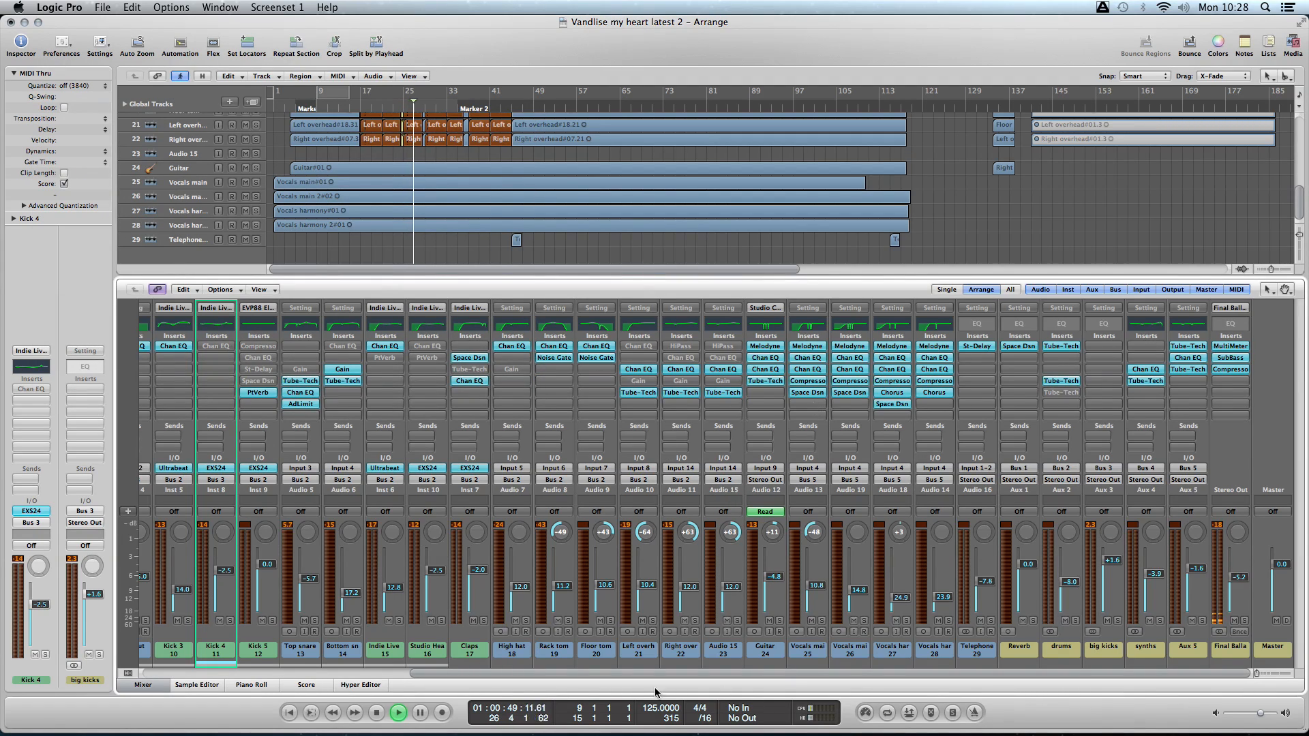
pyautogui.hscroll(-10, 412, 556)
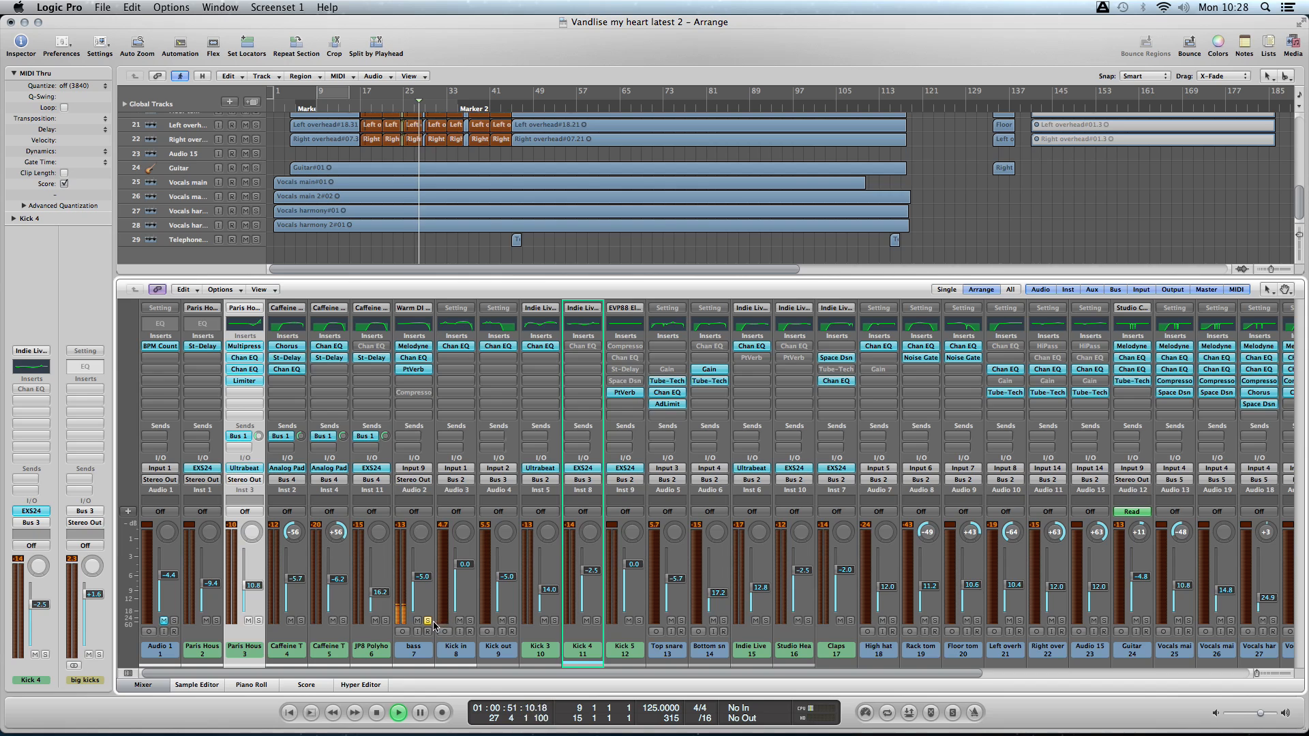
pyautogui.hscroll(5, 681, 600)
# - Solo Vocals main on track 25 and inspect its Space Designer reverb during playback
pyautogui.click(822, 620)
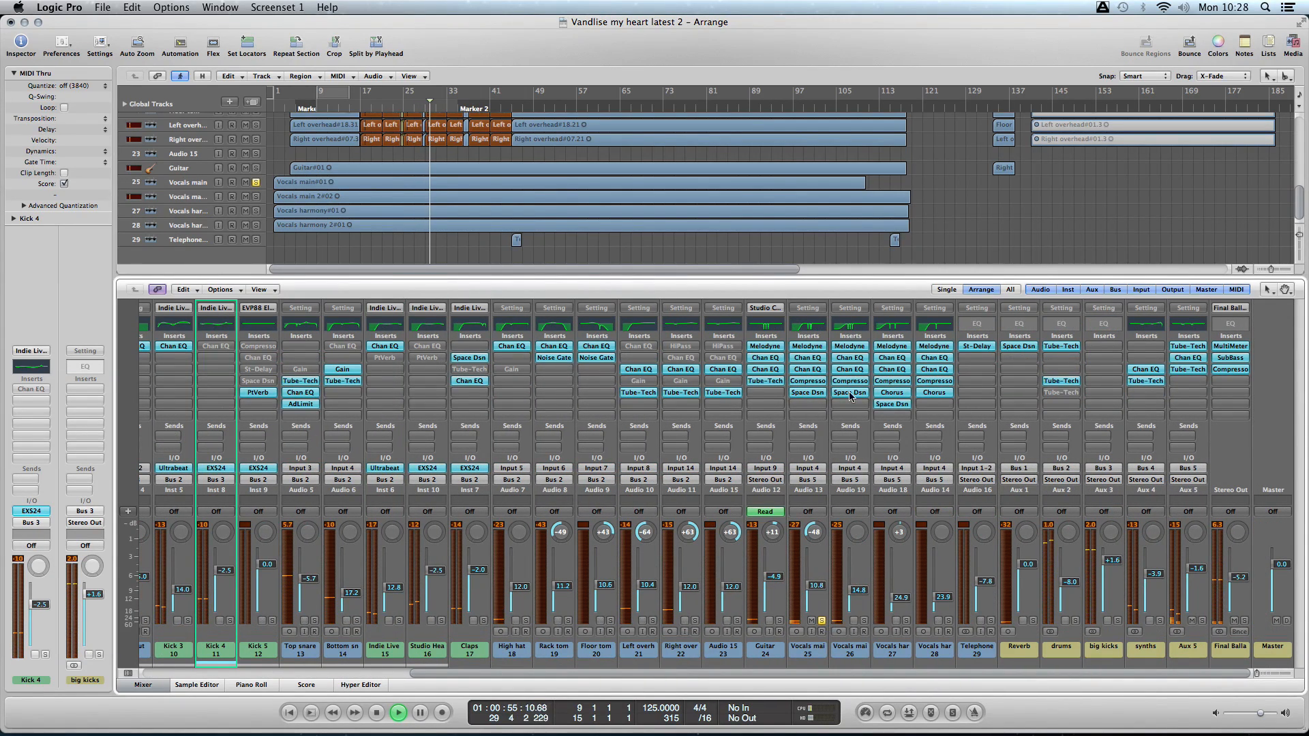
pyautogui.click(812, 398)
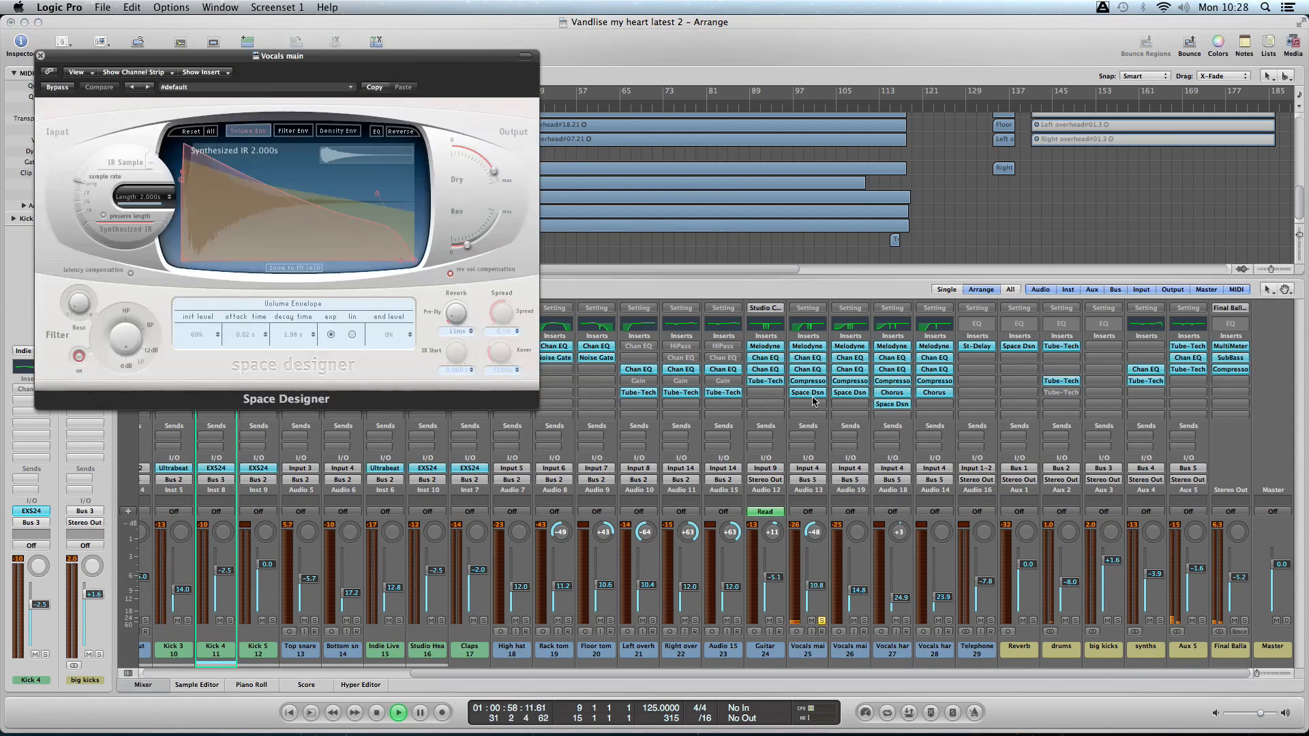
pyautogui.click(40, 56)
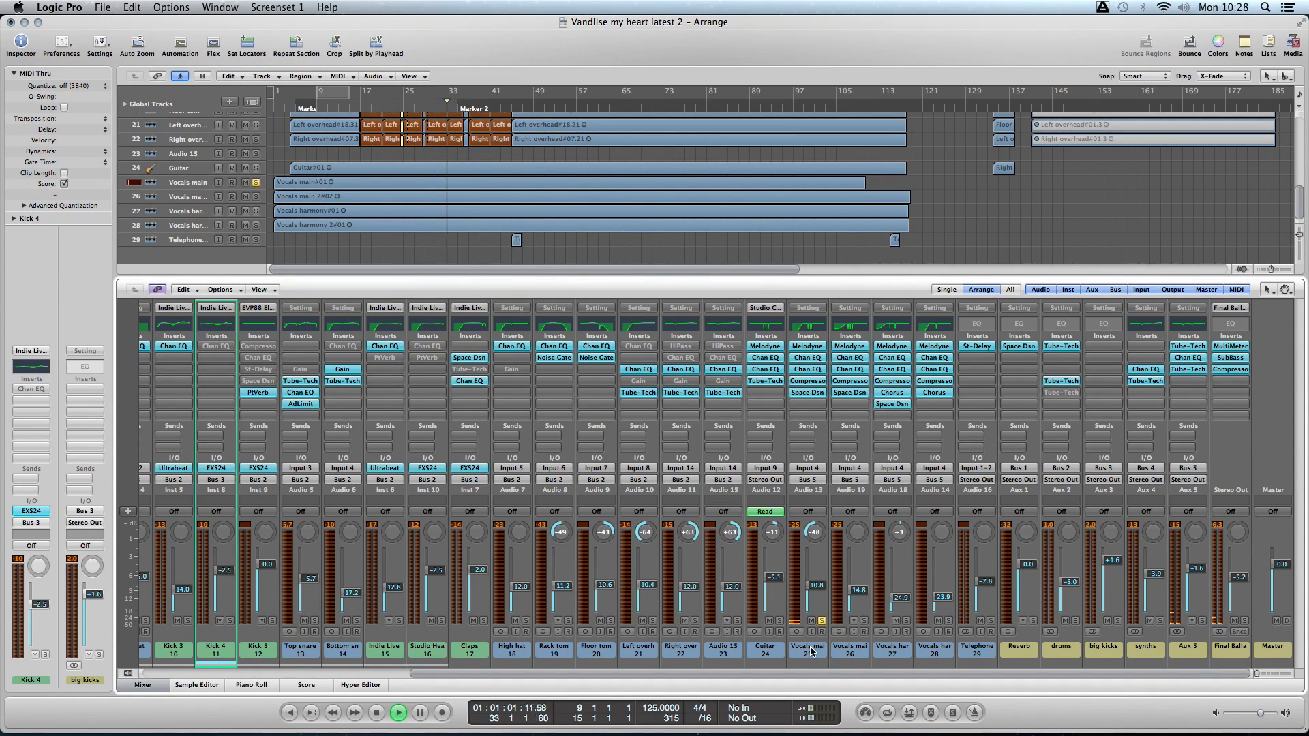
# - Solo Vocals harmony on track 27 instead and inspect the Chorus settings on both vocal harmony channels
pyautogui.click(906, 621)
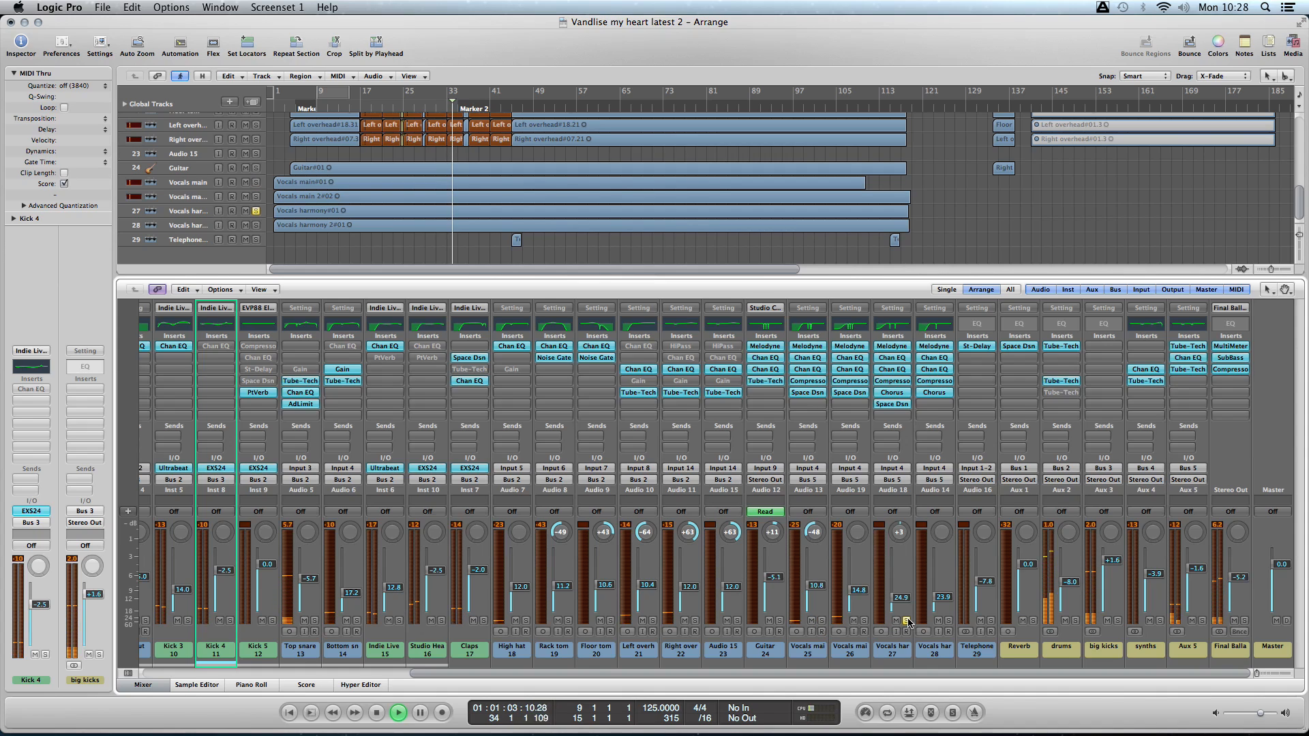
pyautogui.click(900, 399)
pyautogui.click(922, 393)
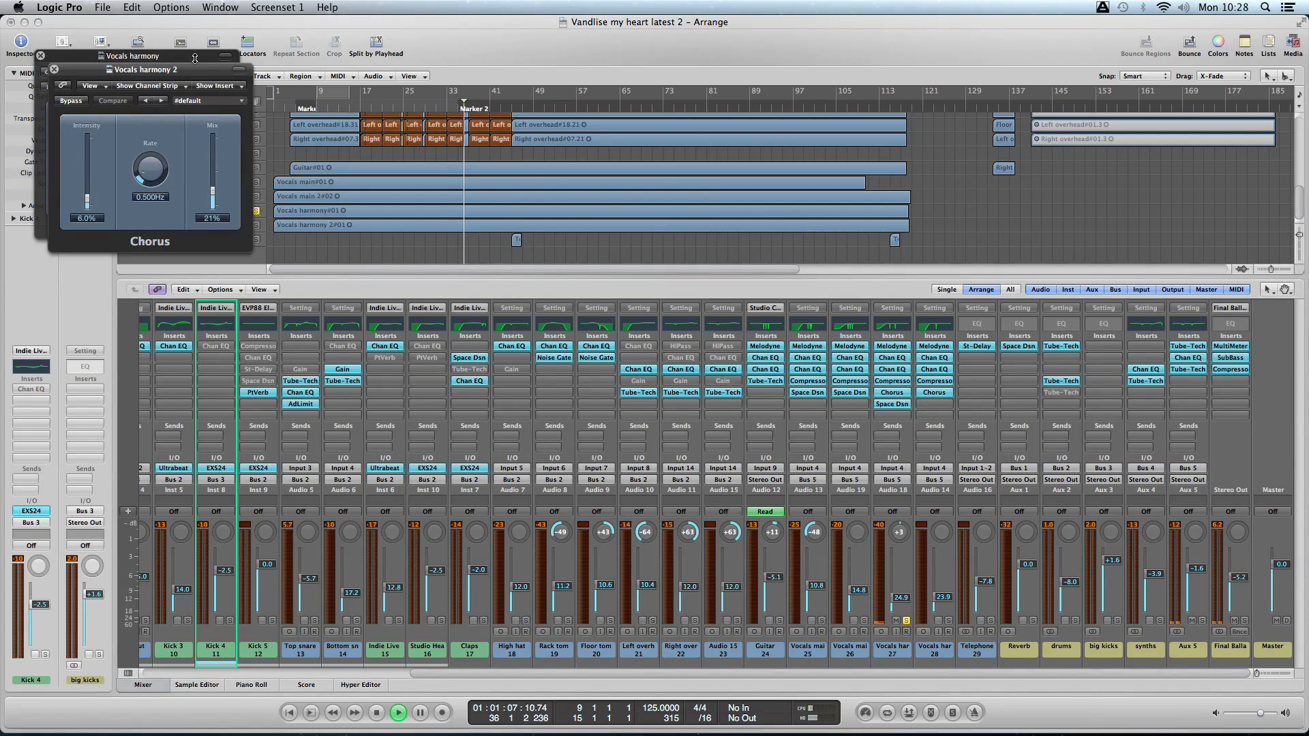
pyautogui.click(53, 69)
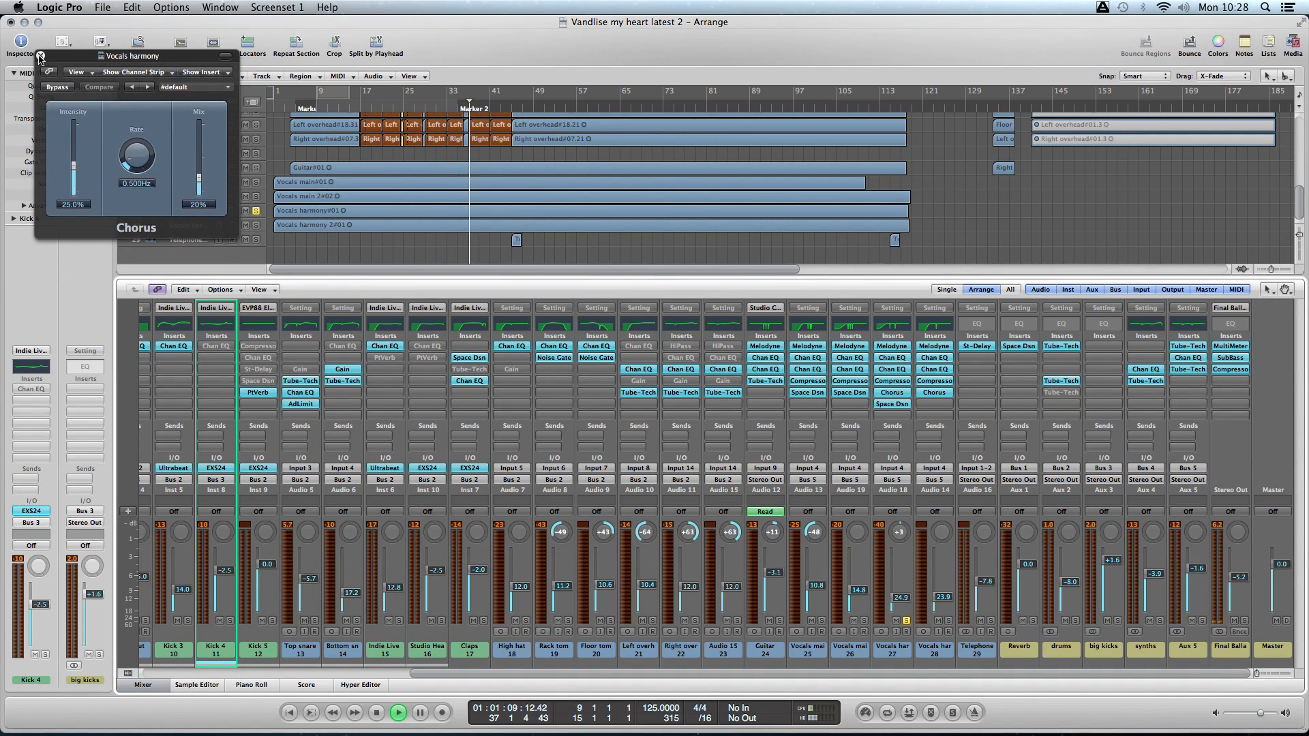
pyautogui.click(40, 55)
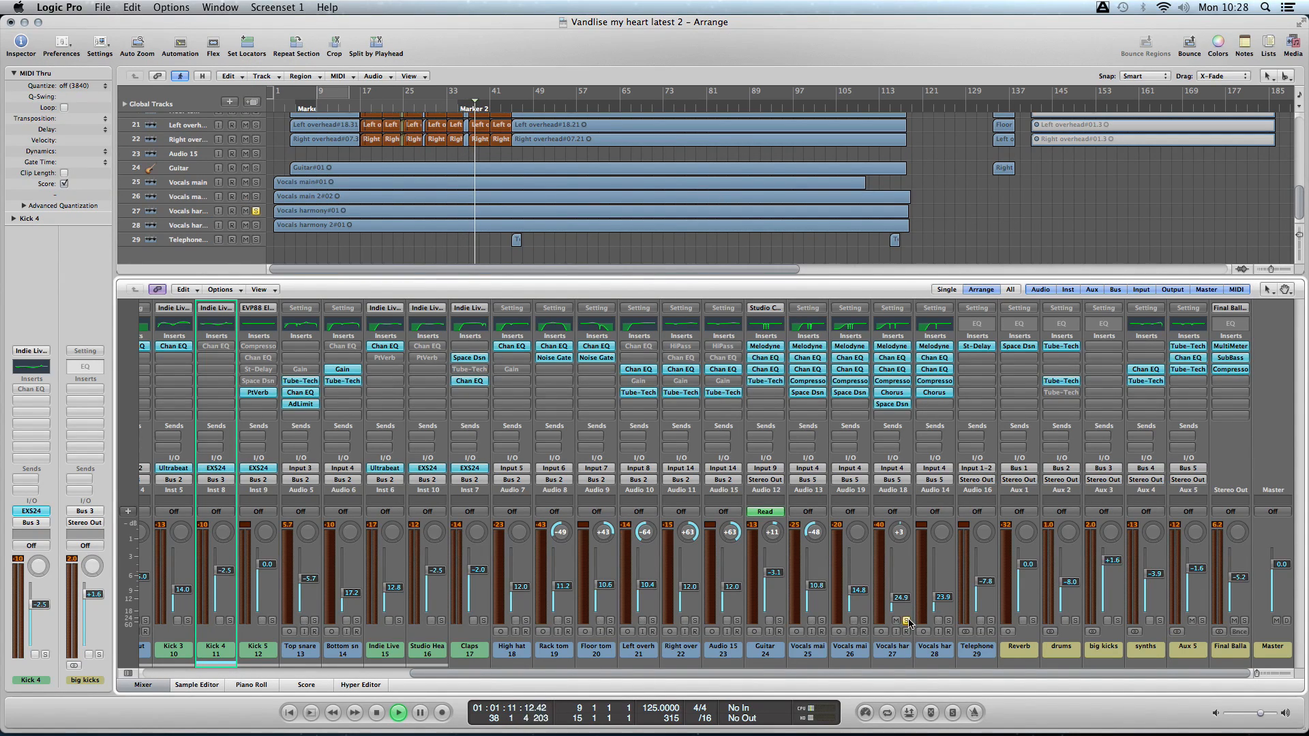
# - Solo the Aux 5 channel in place of Vocals harmony and inspect its Tube-Tech CL 1B compressor
pyautogui.click(1202, 620)
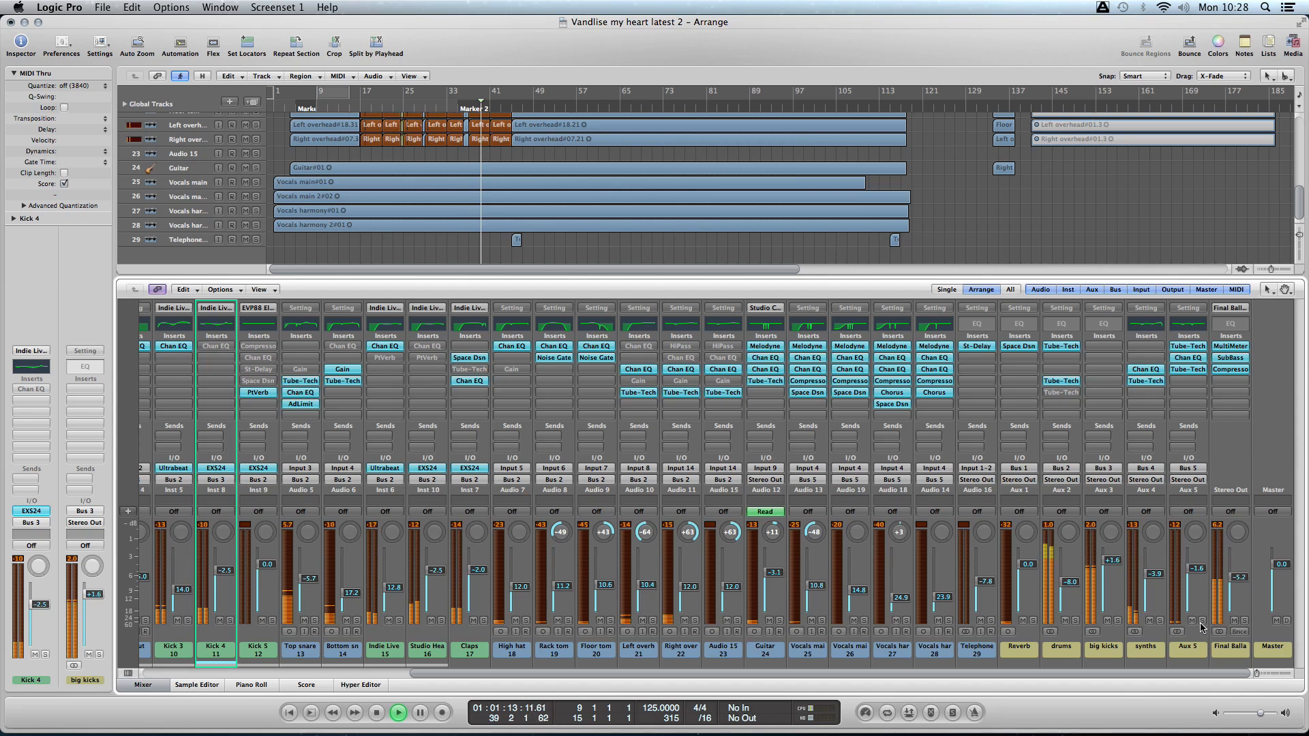
pyautogui.click(1193, 369)
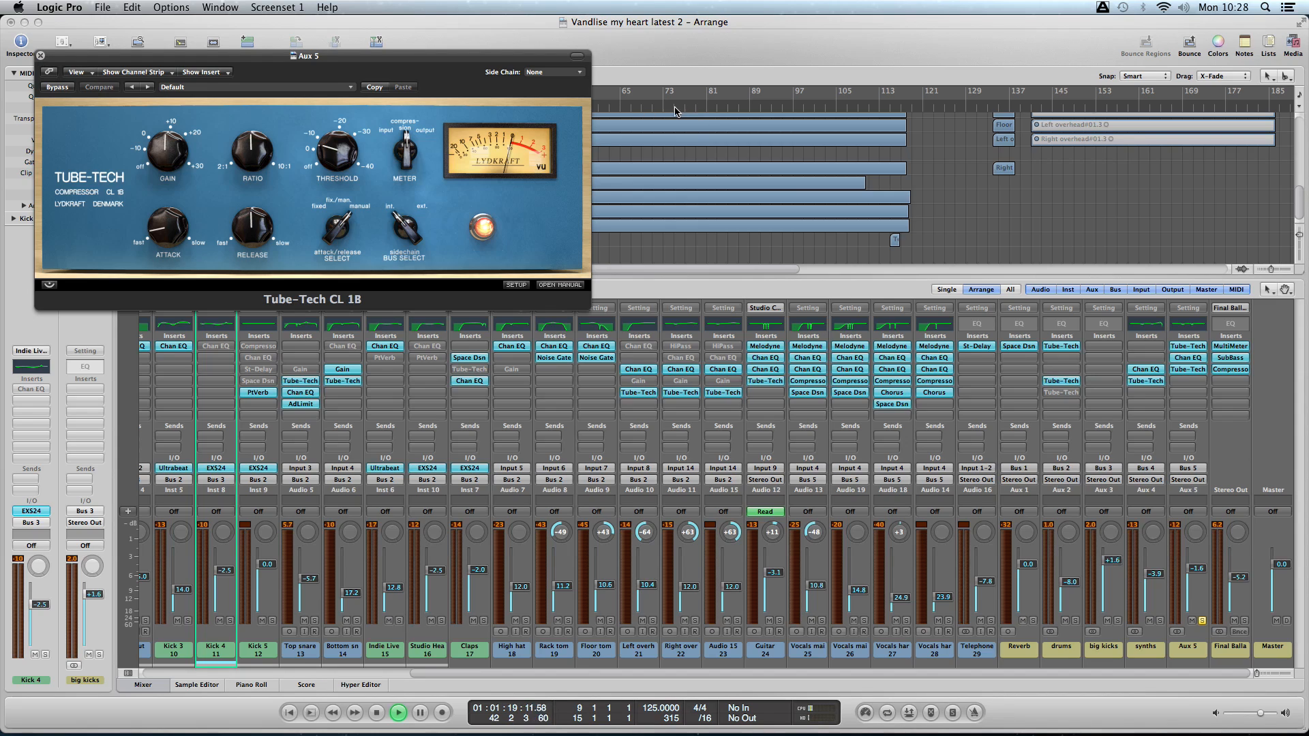
pyautogui.click(41, 55)
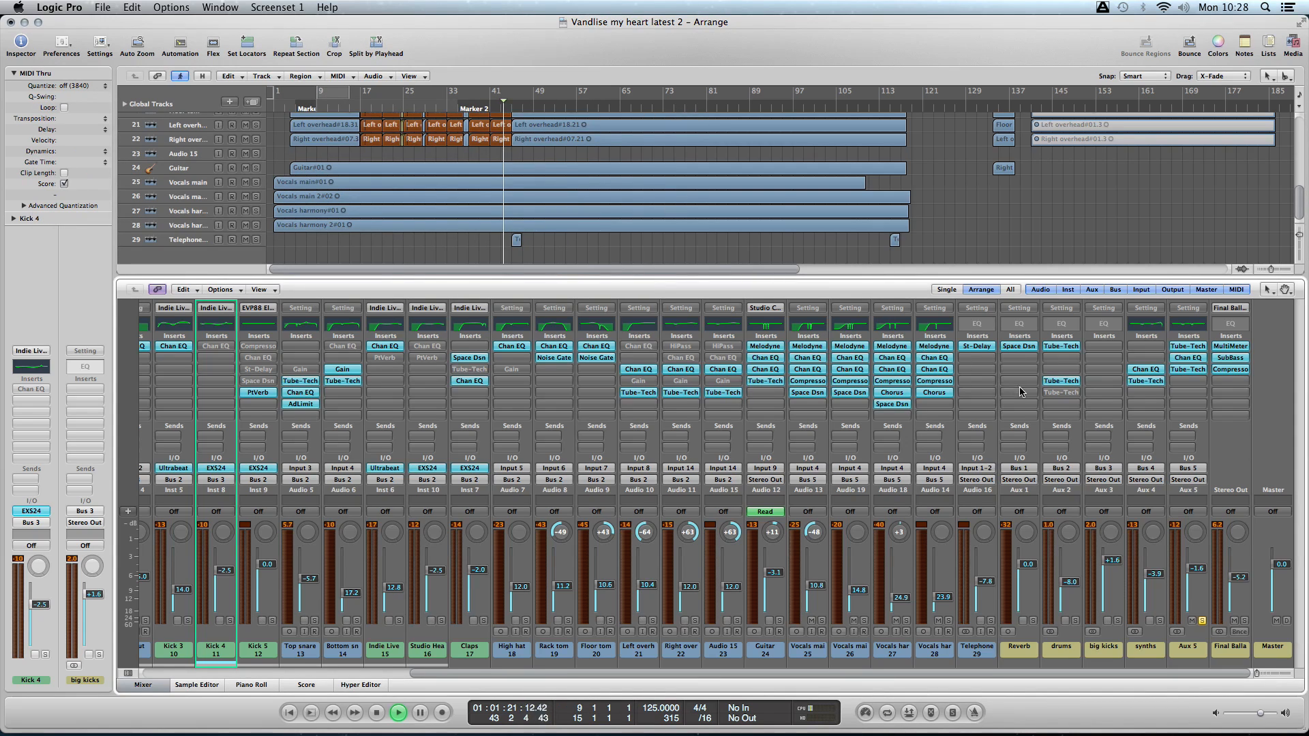
# - Solo the Telephone channel on track 29, inspect its Stereo Delay, end its solo and stop playback
pyautogui.click(990, 620)
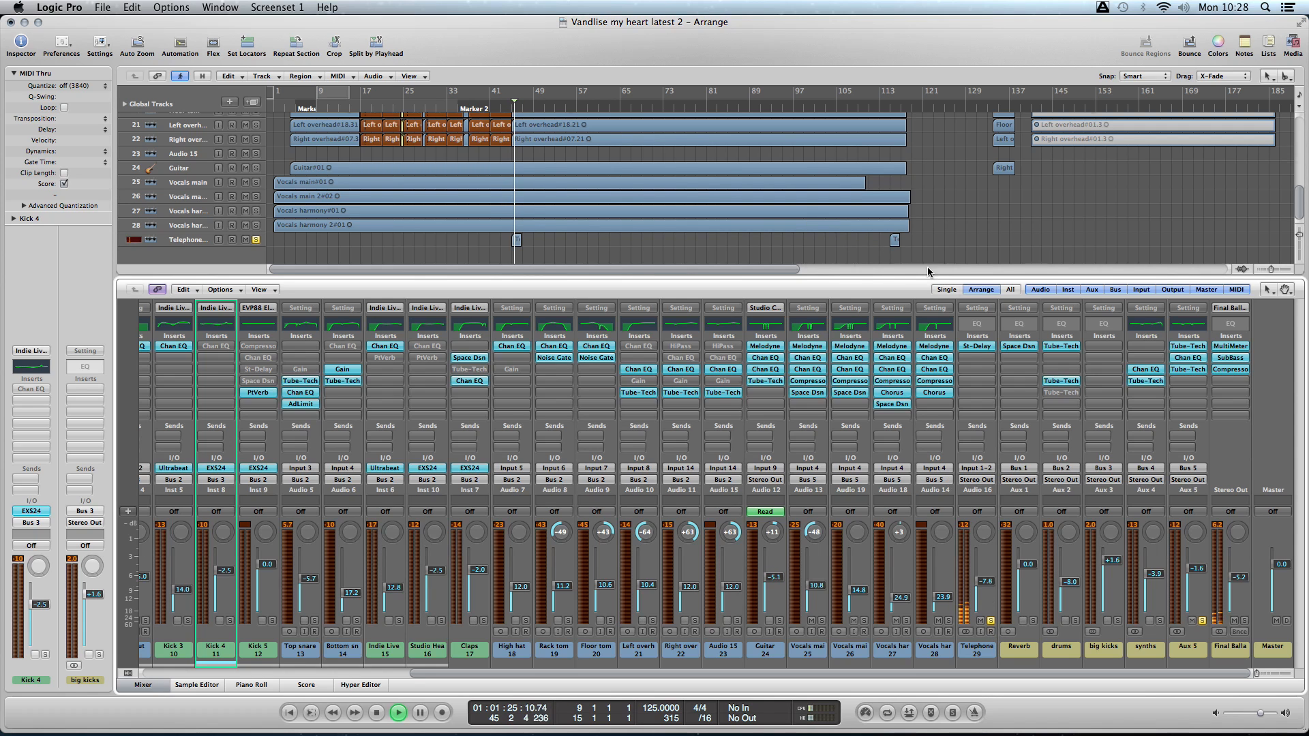
pyautogui.click(977, 347)
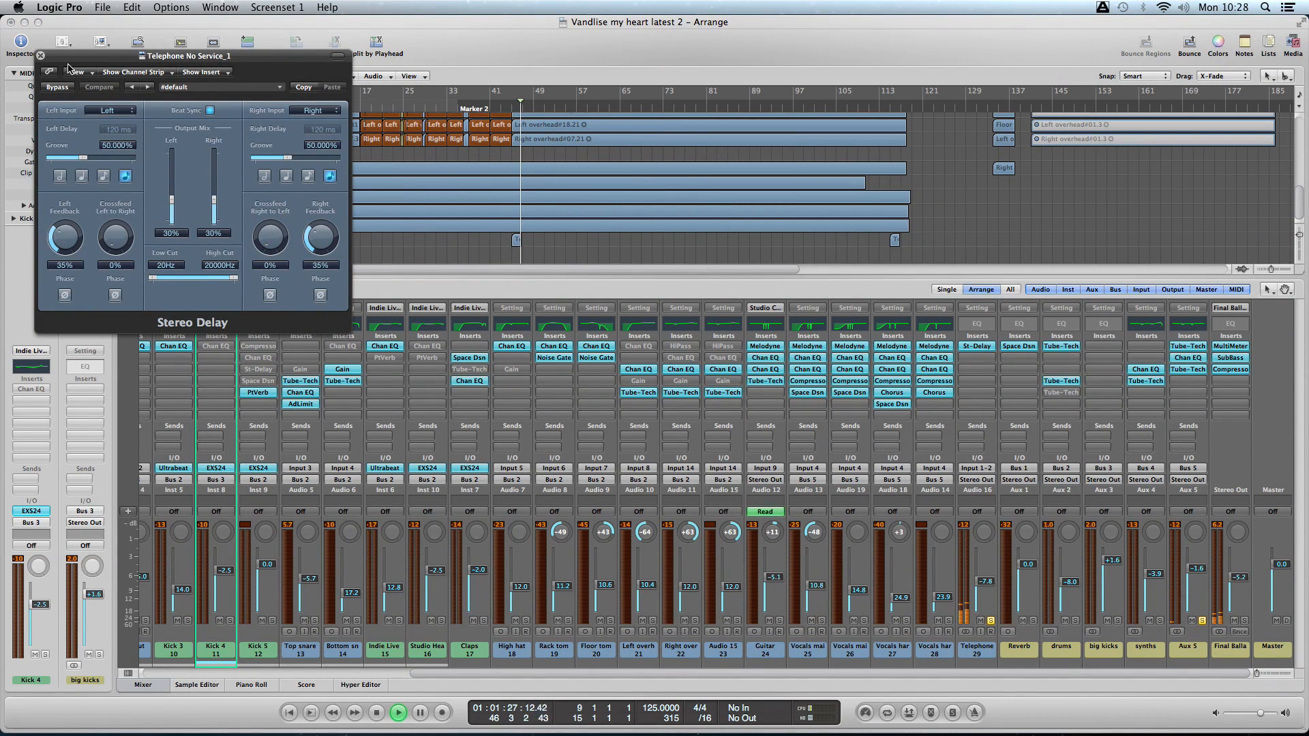
pyautogui.click(40, 56)
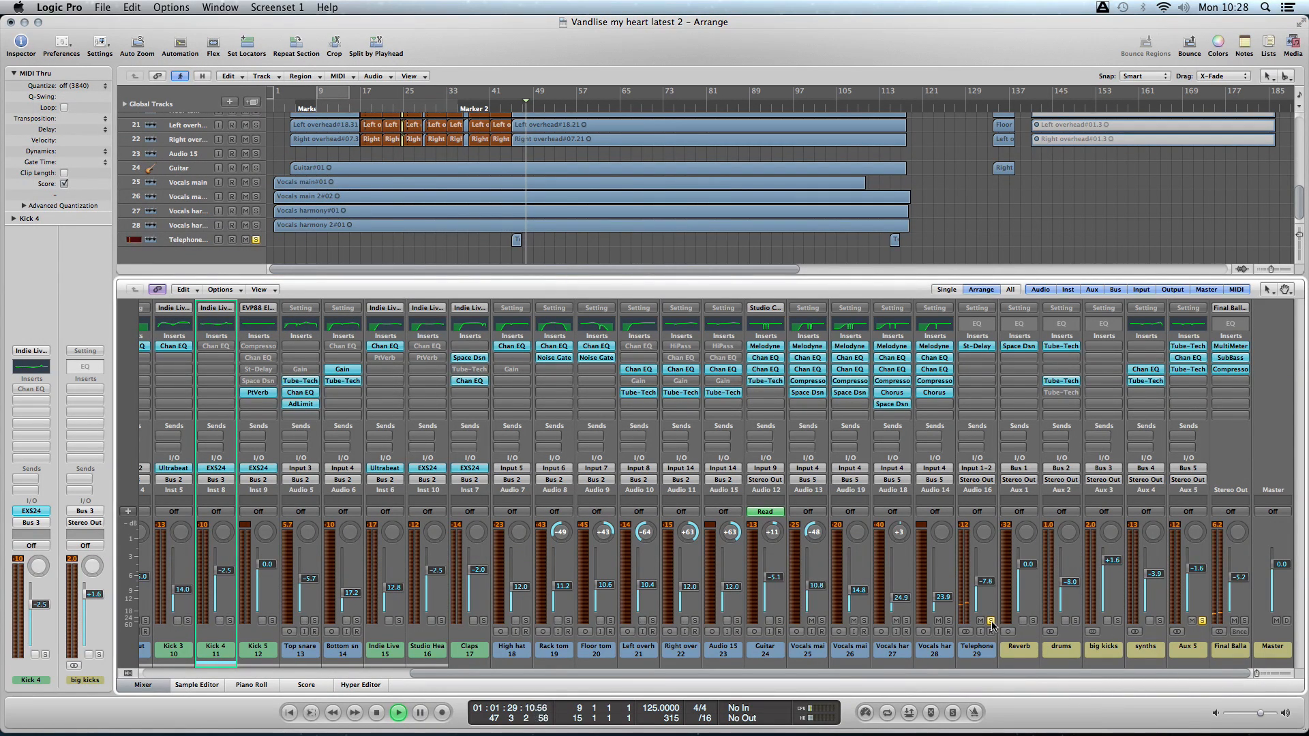
pyautogui.press('space')
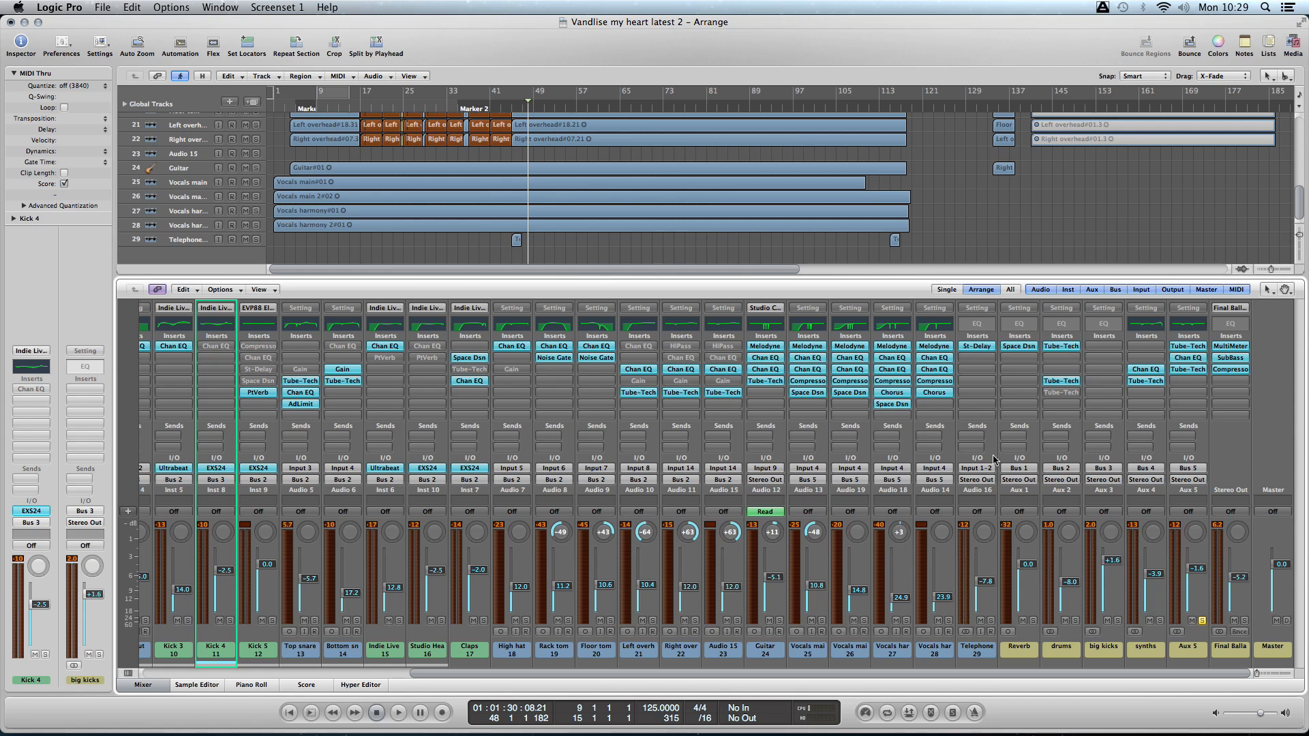
# - Inspect the Guitar channel's notes in Melodyne and close the plug-in window
pyautogui.click(760, 347)
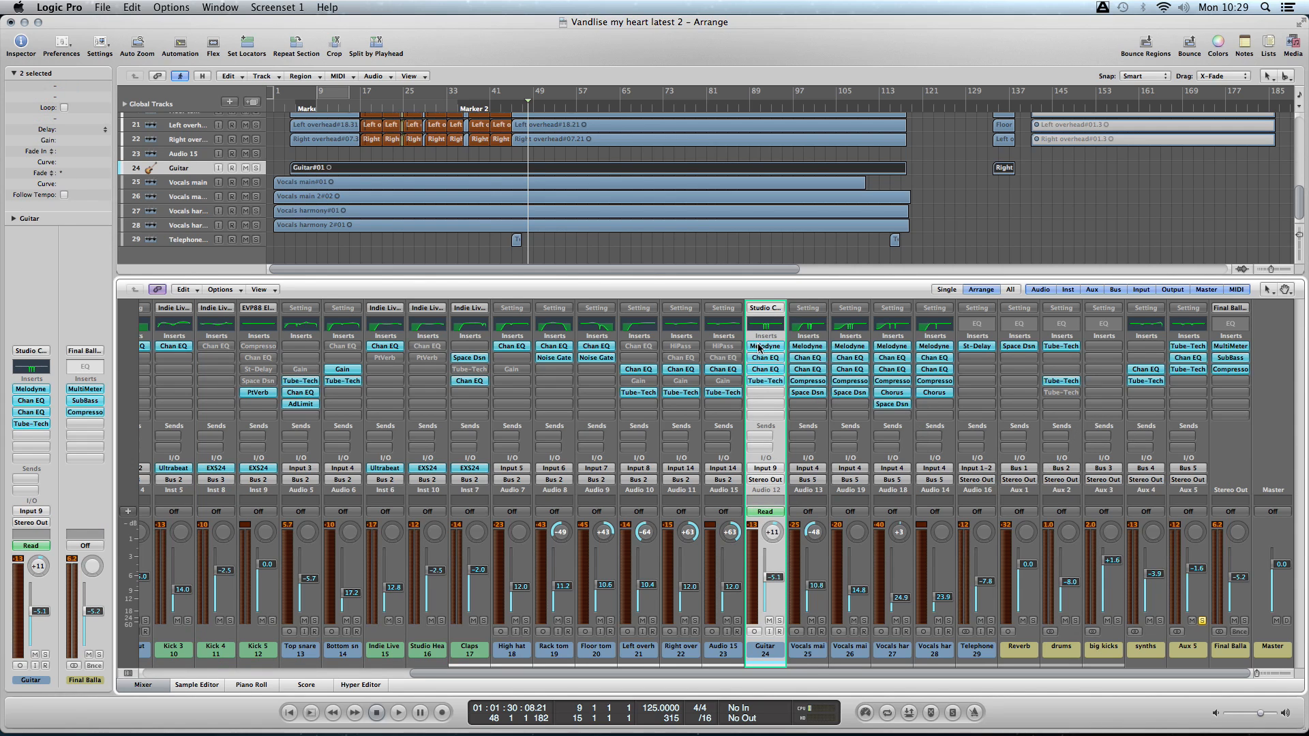
pyautogui.click(760, 347)
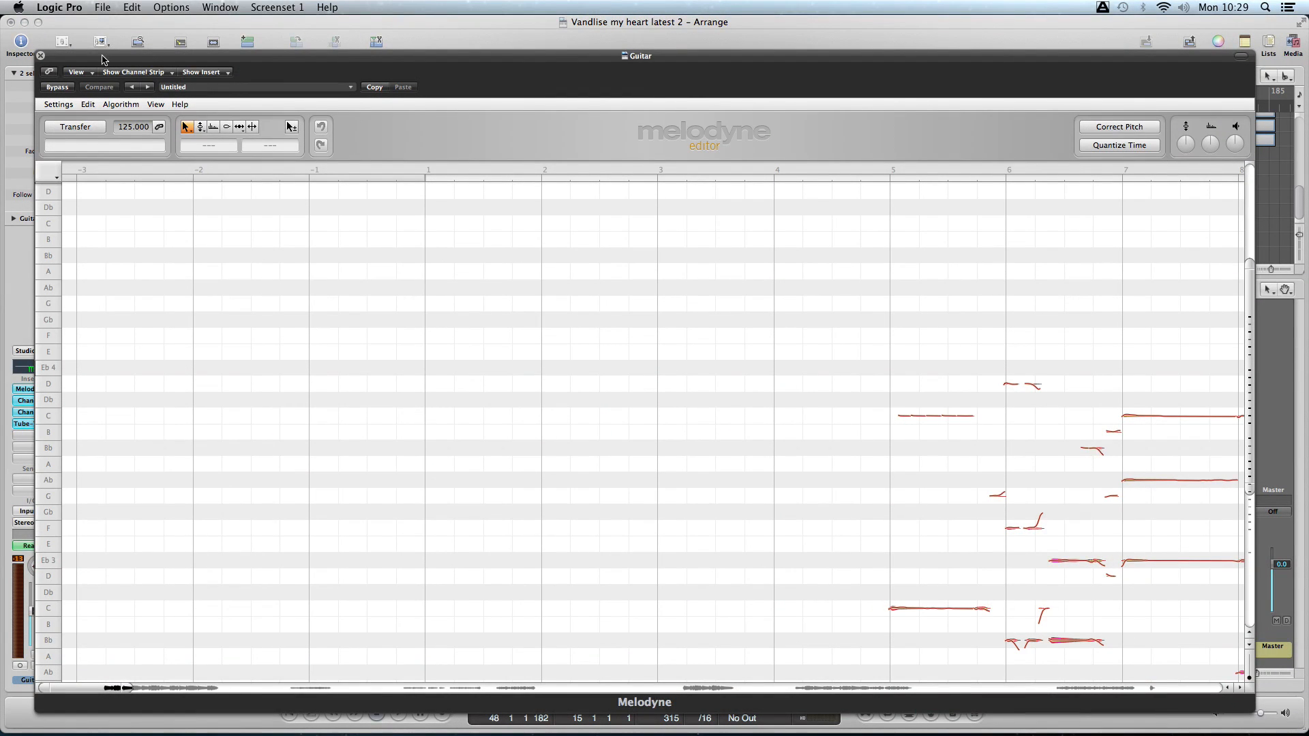
pyautogui.click(41, 55)
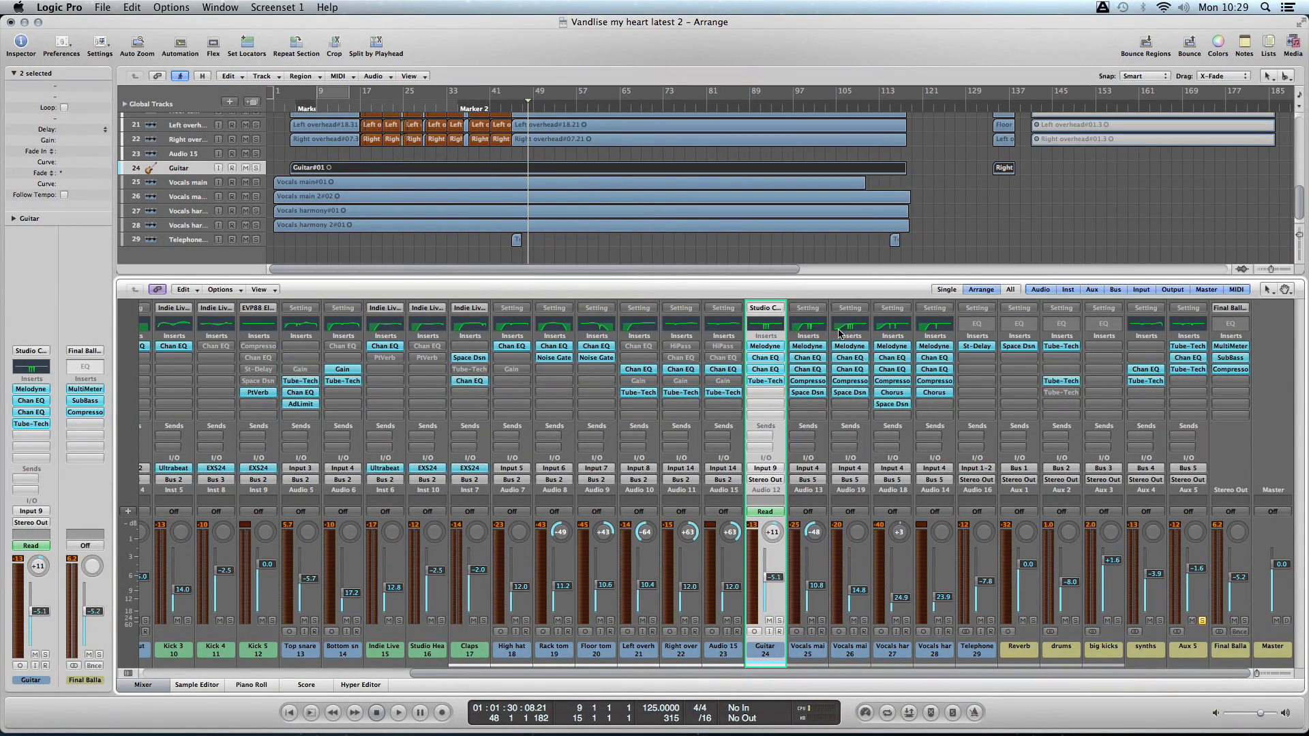
# - Examine the Vocals main notes in Melodyne from bar 17 to bar 36, auditioning a passage starting around bar 17
pyautogui.click(813, 346)
pyautogui.hscroll(10, 808, 285)
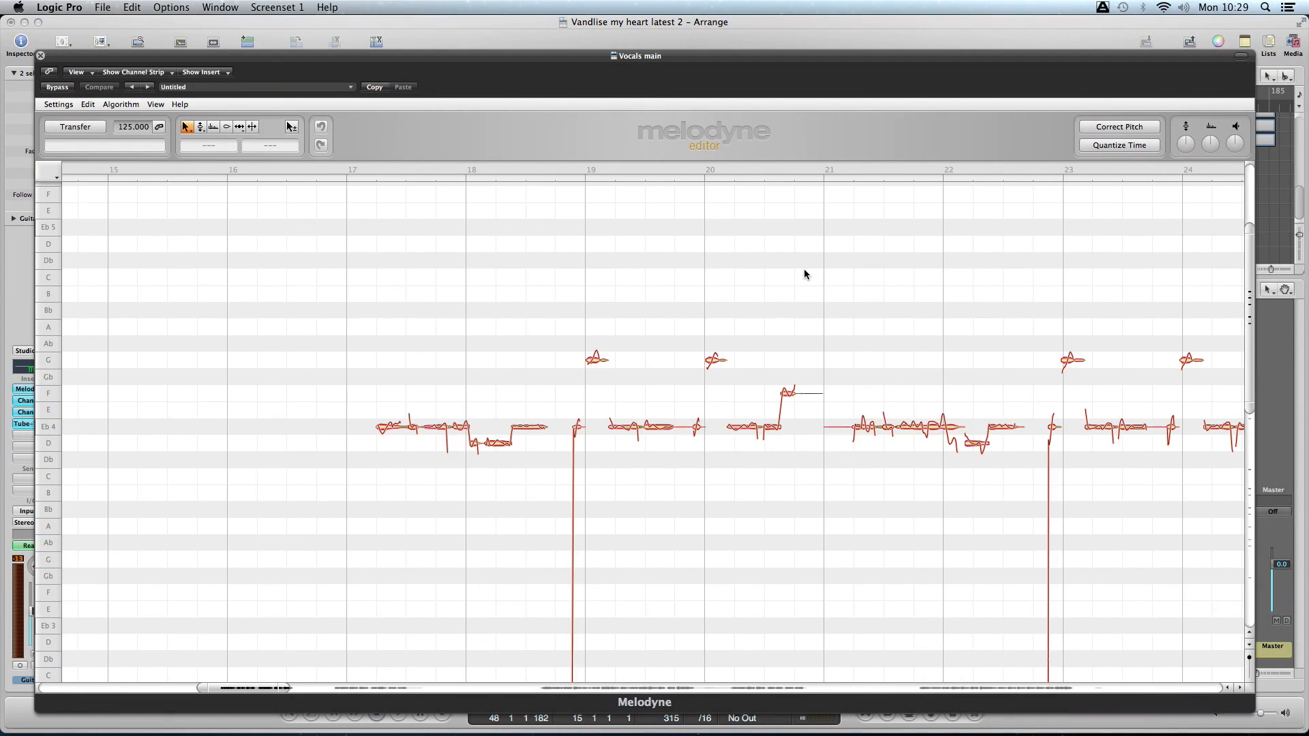
pyautogui.doubleClick(373, 367)
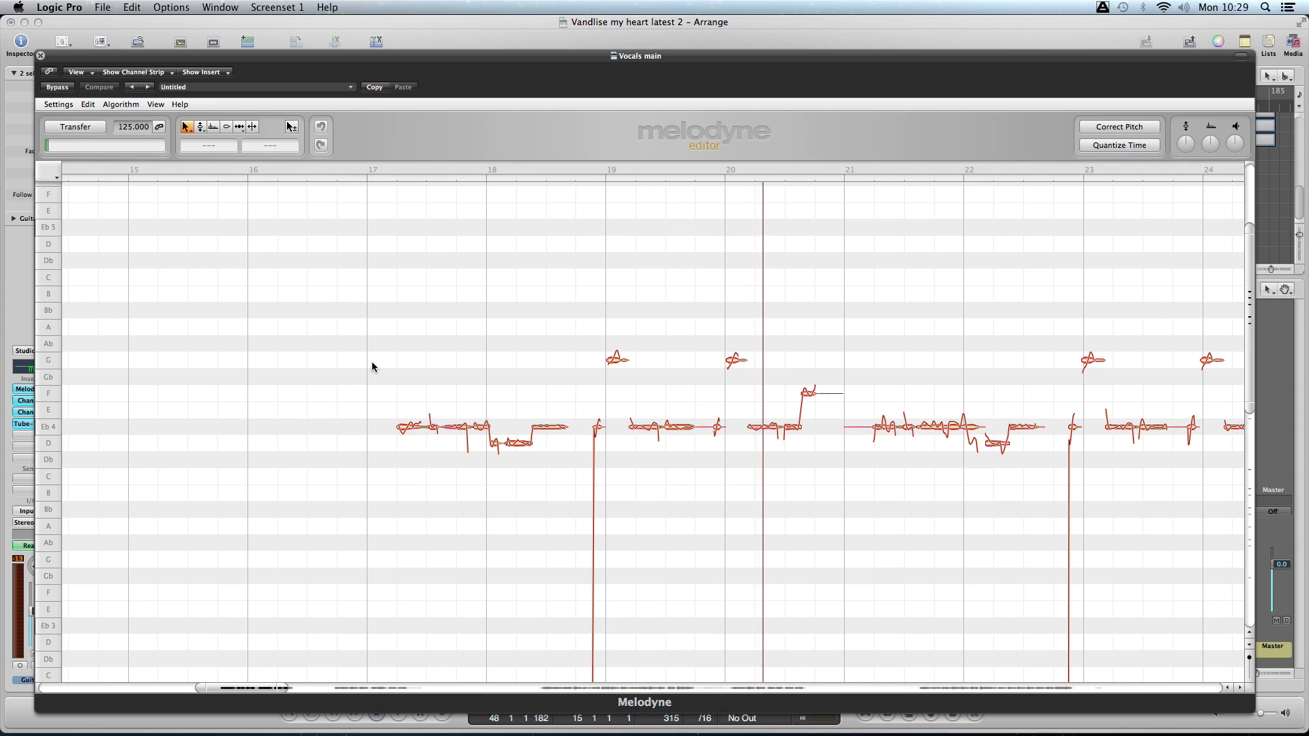
pyautogui.press('space')
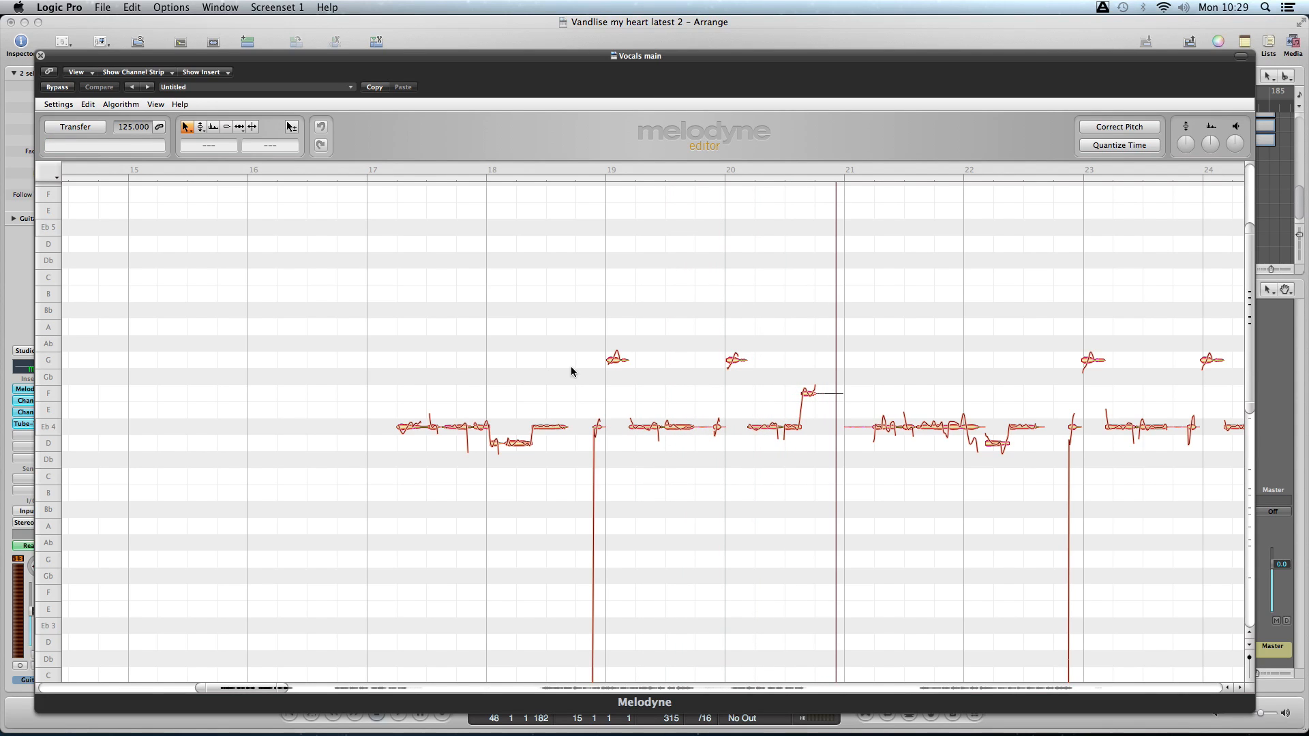
pyautogui.hscroll(1, 618, 310)
pyautogui.hscroll(15, 613, 300)
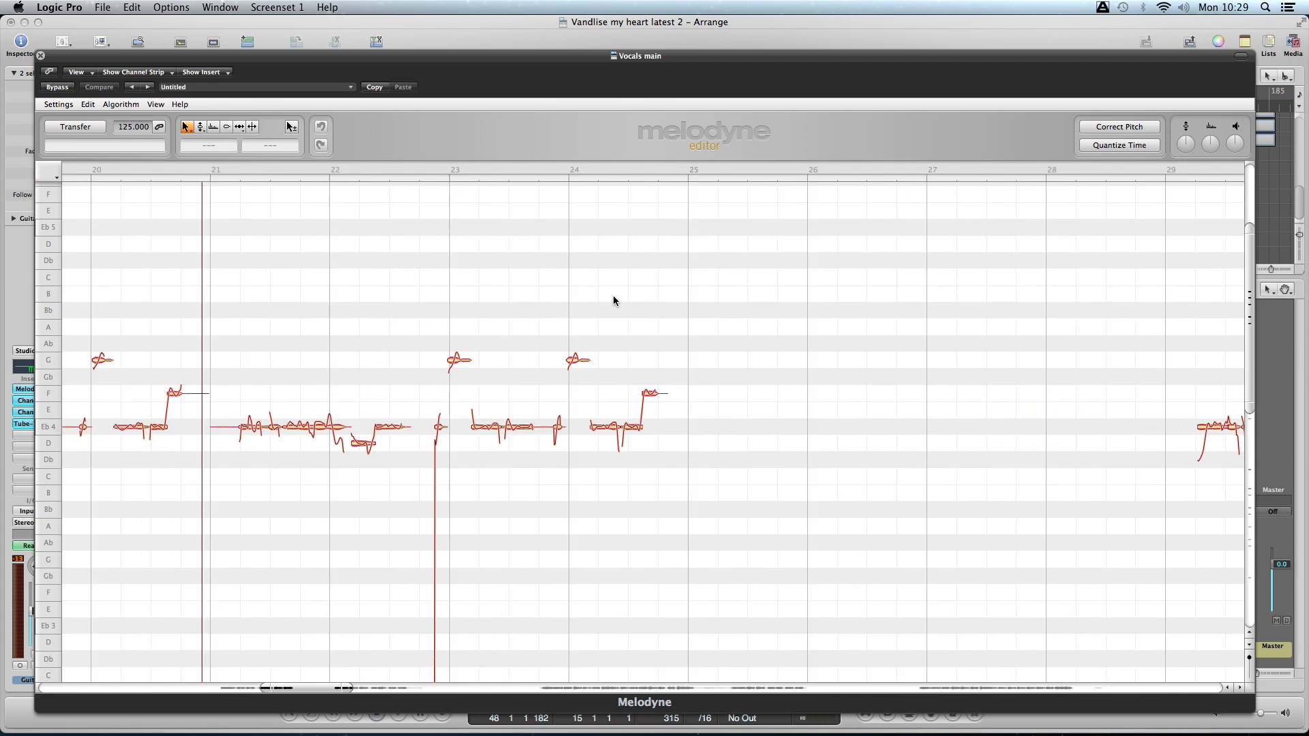
pyautogui.hscroll(7, 611, 296)
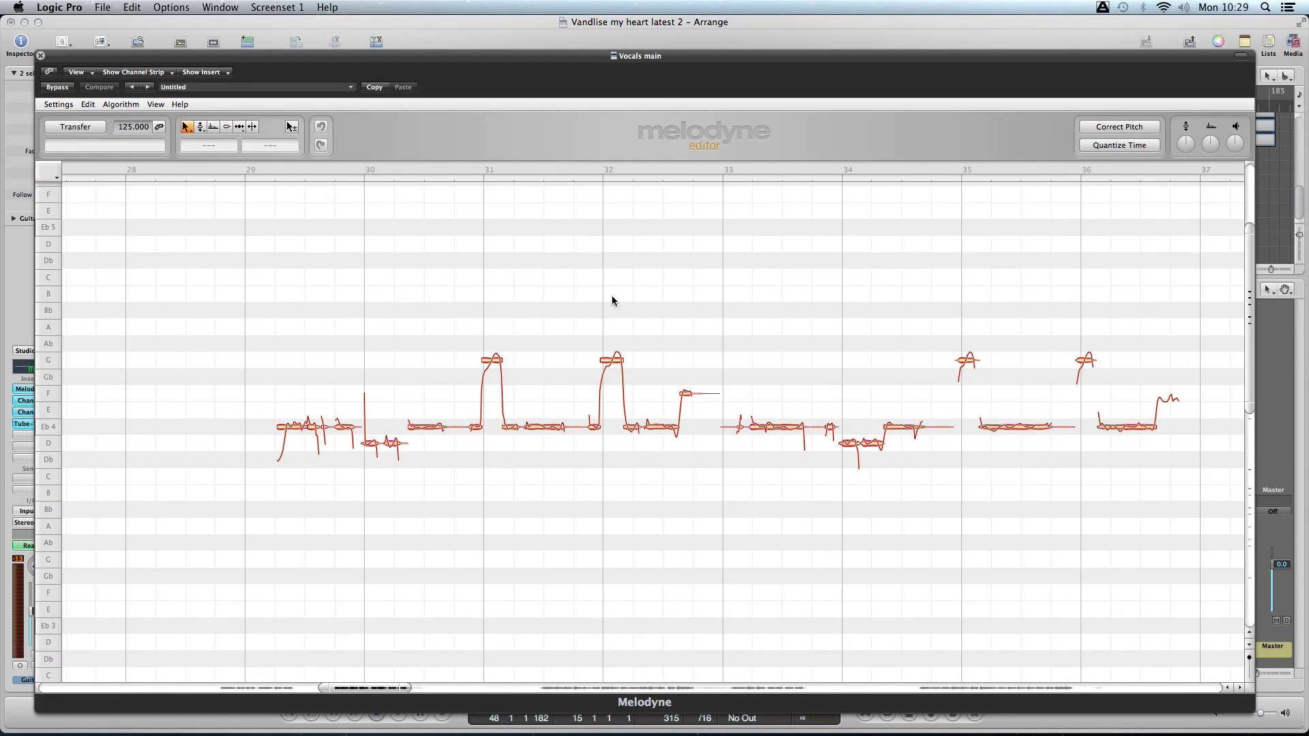
# - Select the Vocals main notes around bars 30 to 33, deselect them, audition from around bar 30 and close Melodyne
pyautogui.moveTo(733, 498); pyautogui.dragTo(425, 288)
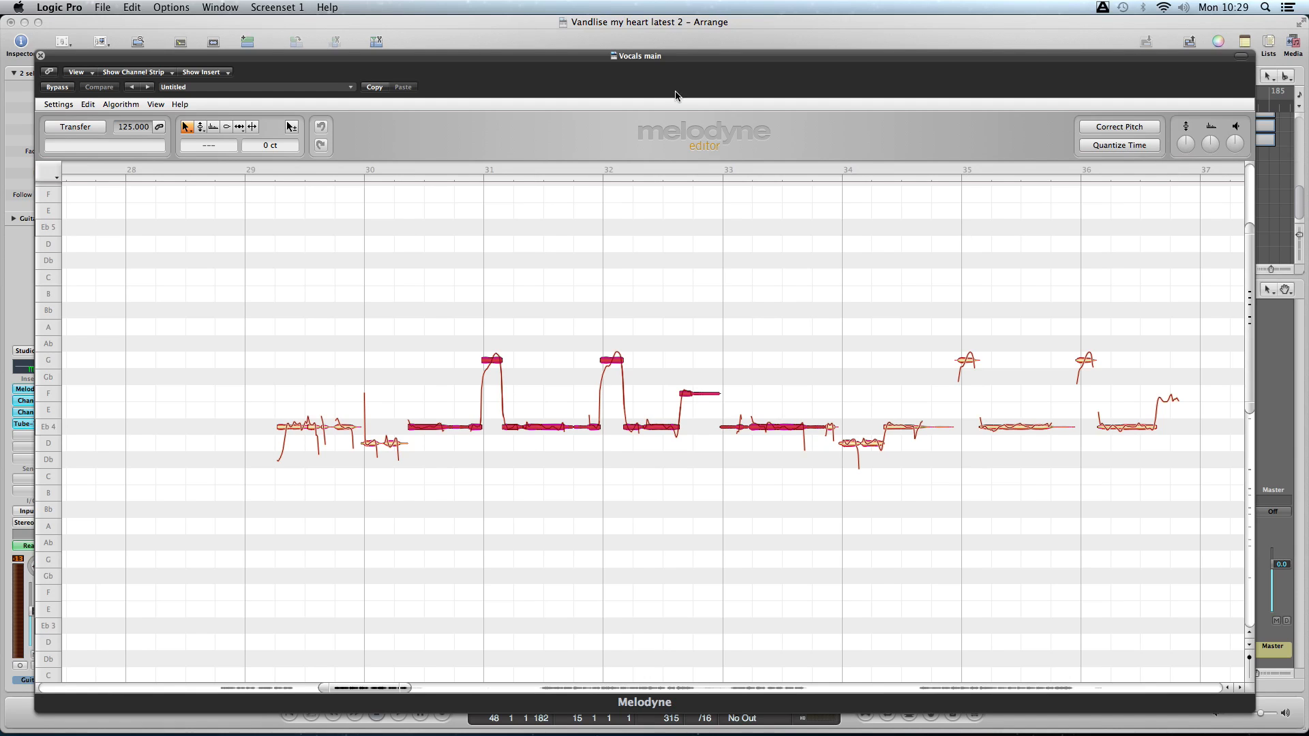
pyautogui.moveTo(647, 60); pyautogui.dragTo(640, 30)
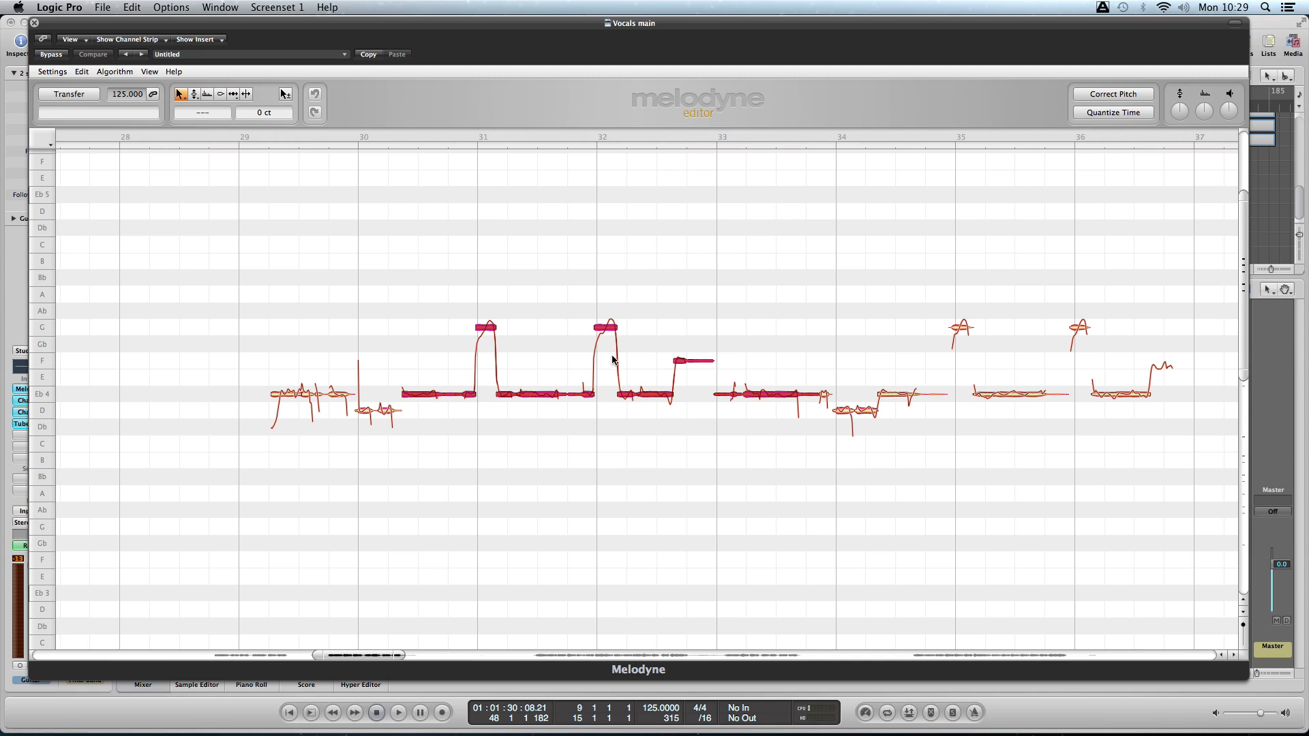
pyautogui.click(458, 268)
pyautogui.doubleClick(428, 313)
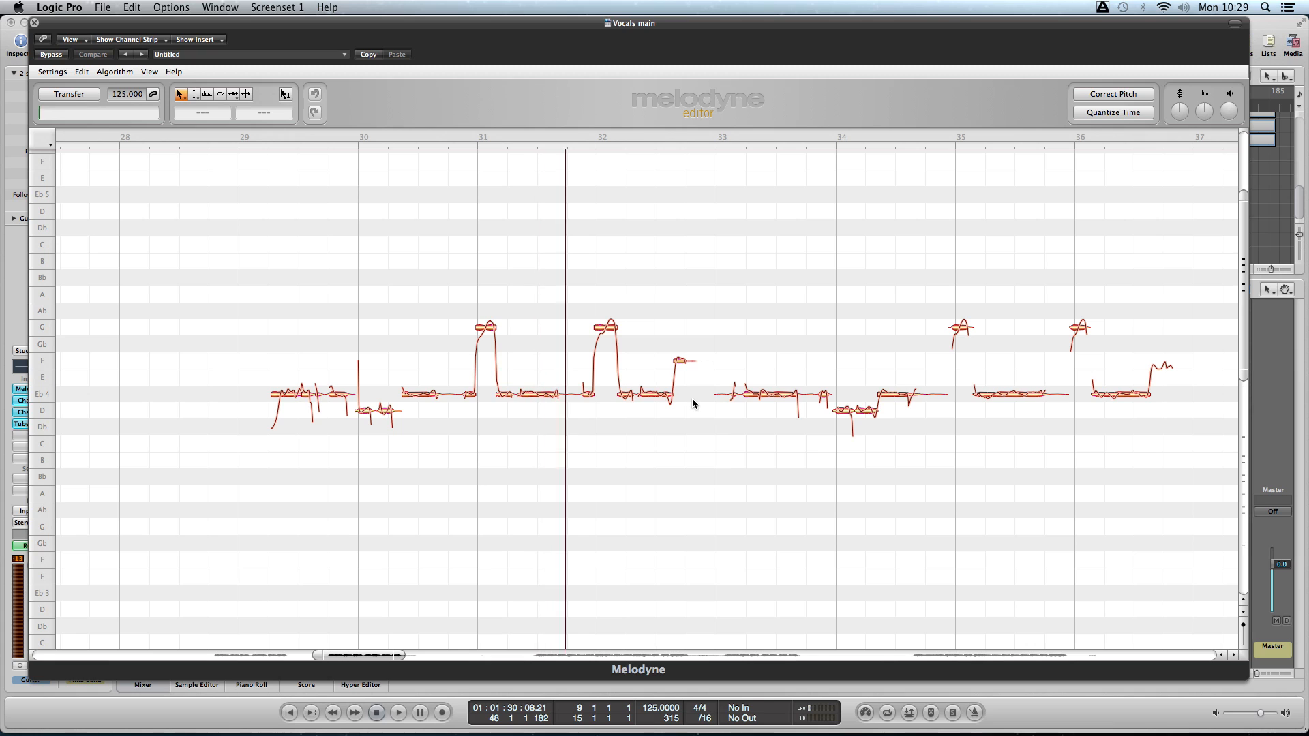
pyautogui.click(35, 22)
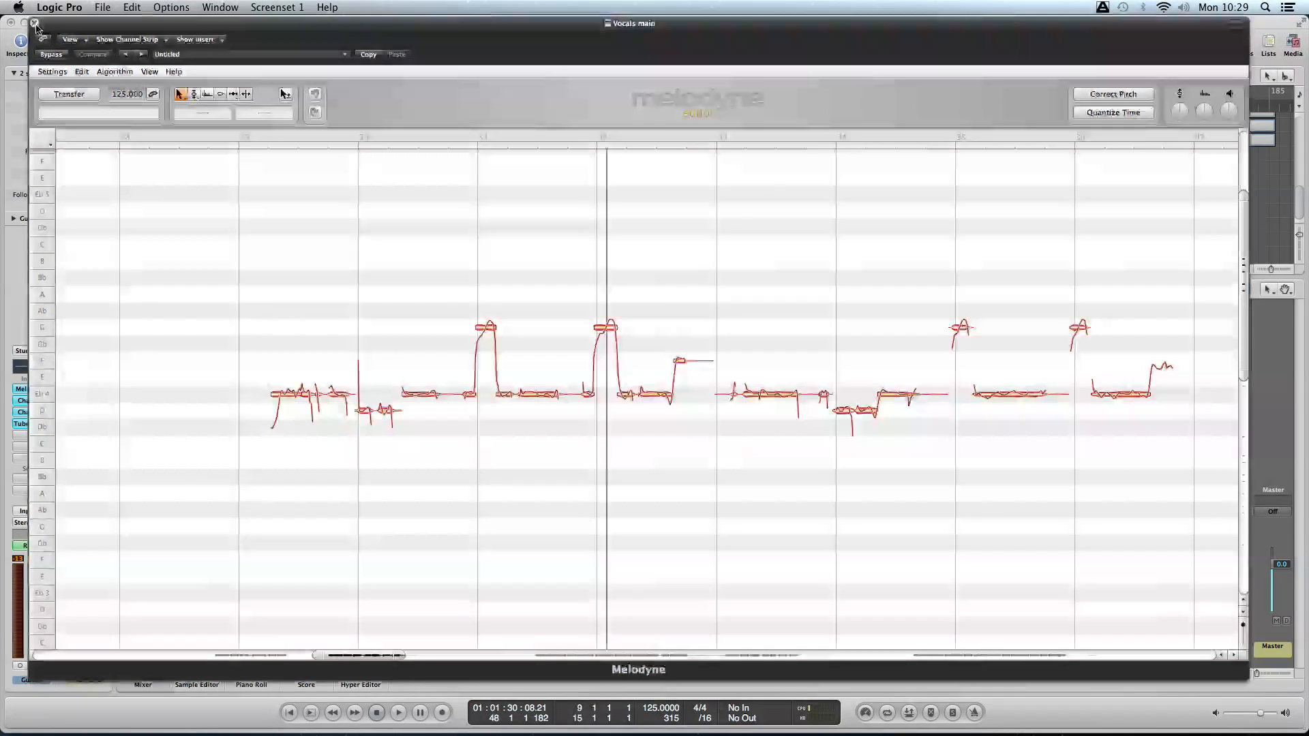
# - Hide the mixer and display track automation to examine the volume curve on the Guitar track
pyautogui.click(142, 685)
pyautogui.press('a')
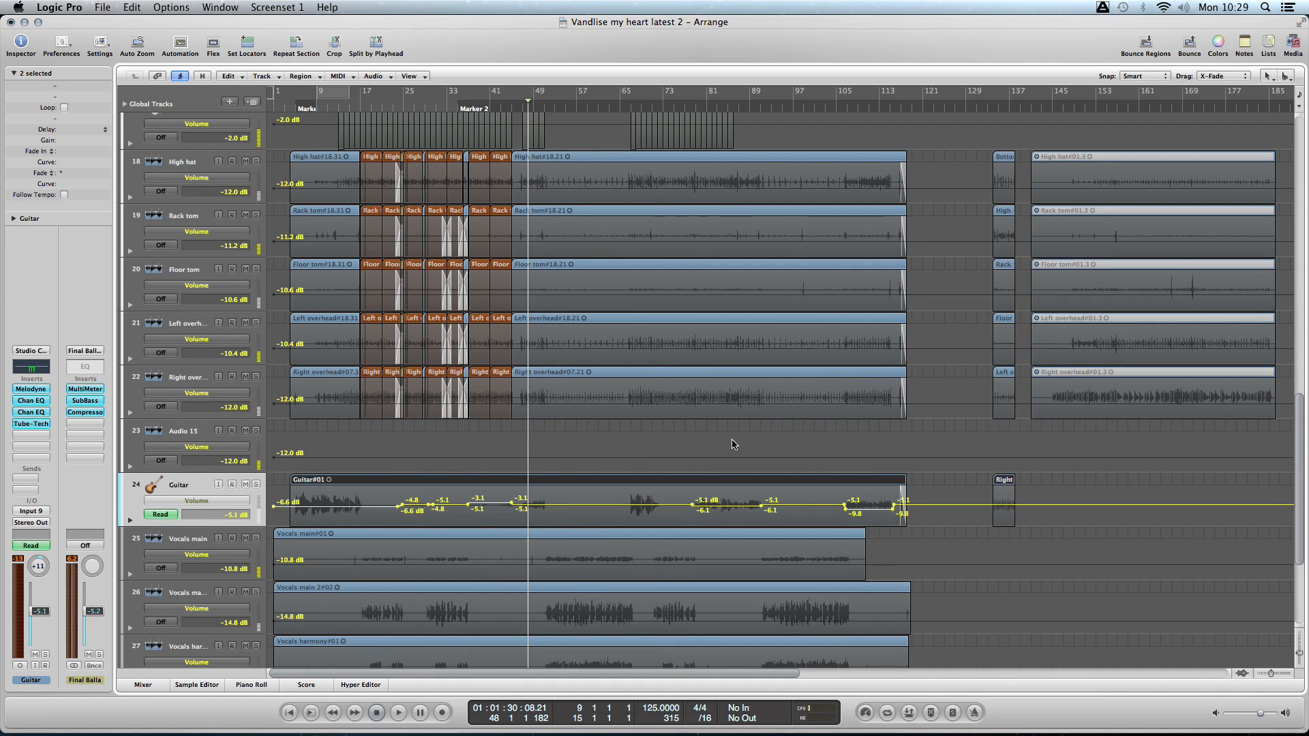
pyautogui.scroll(-1, 753, 434)
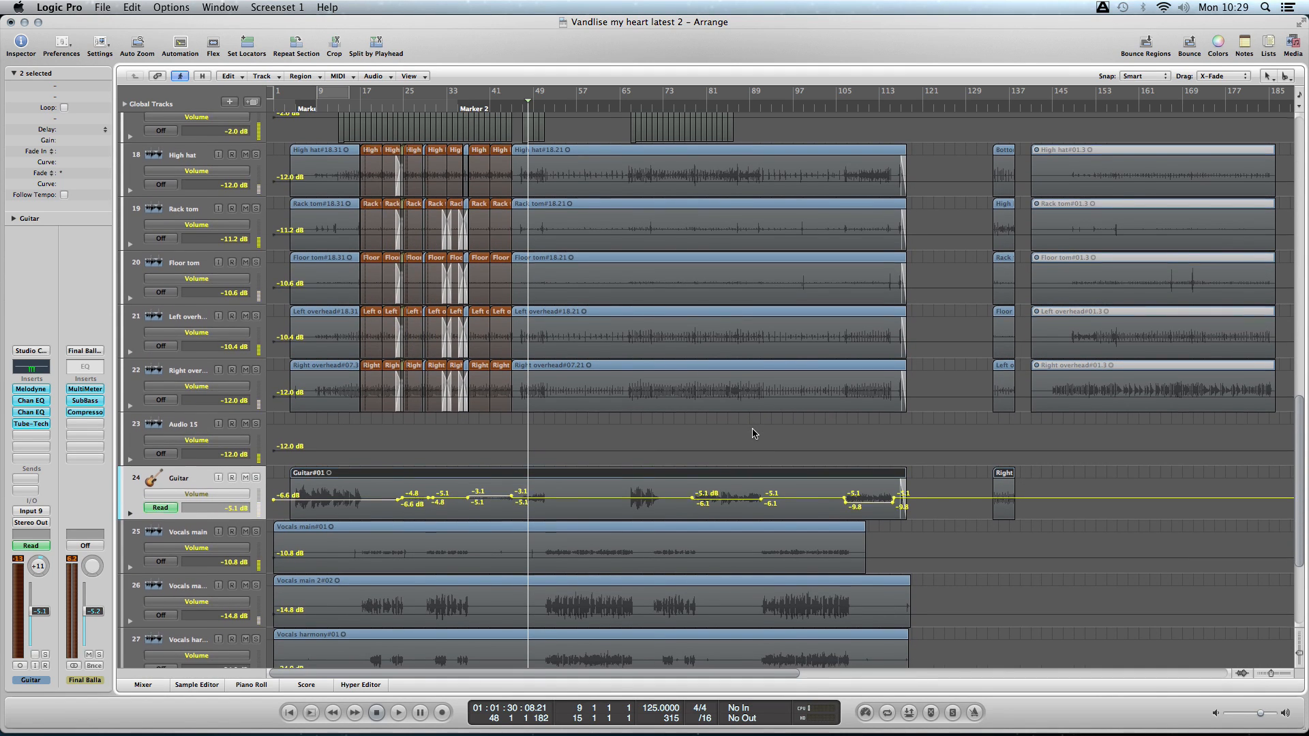
pyautogui.scroll(-4, 753, 433)
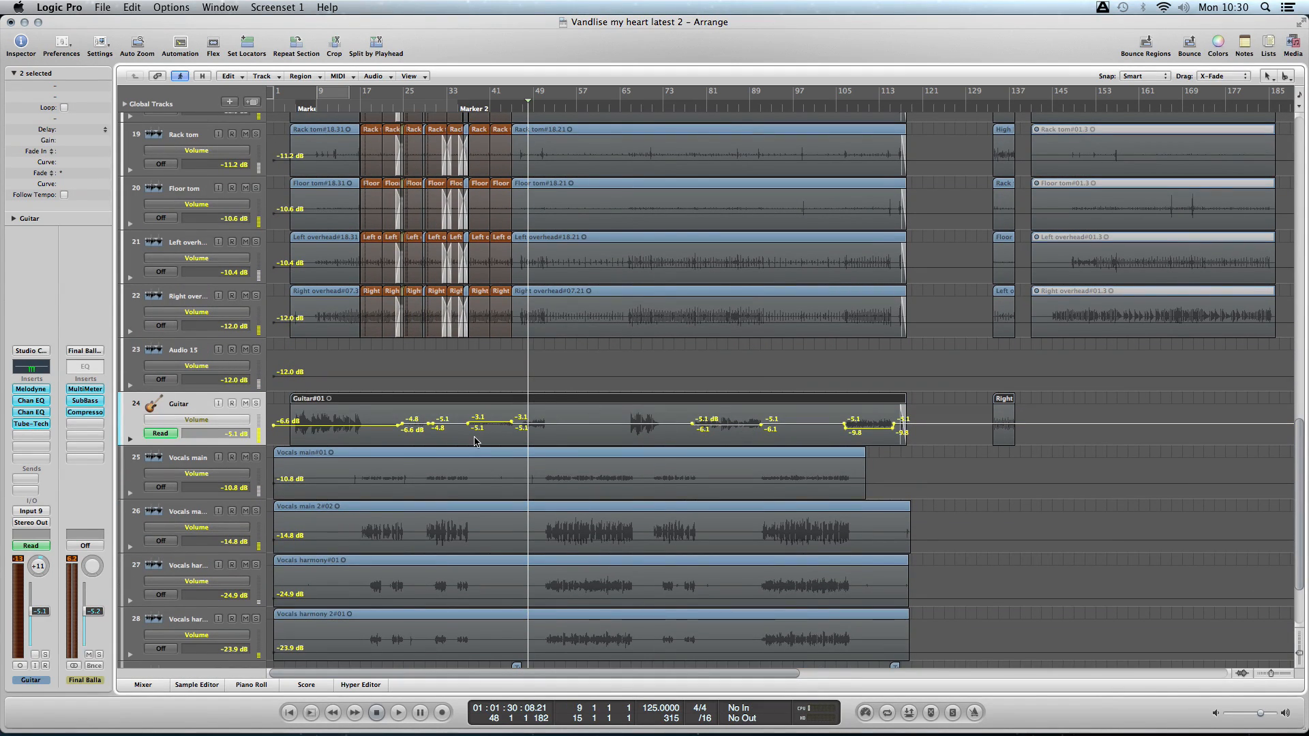
# - Audition the Guitar track's volume automation from around bar 37, and hide the track automation
pyautogui.click(470, 104)
pyautogui.press('space')
pyautogui.click(256, 404)
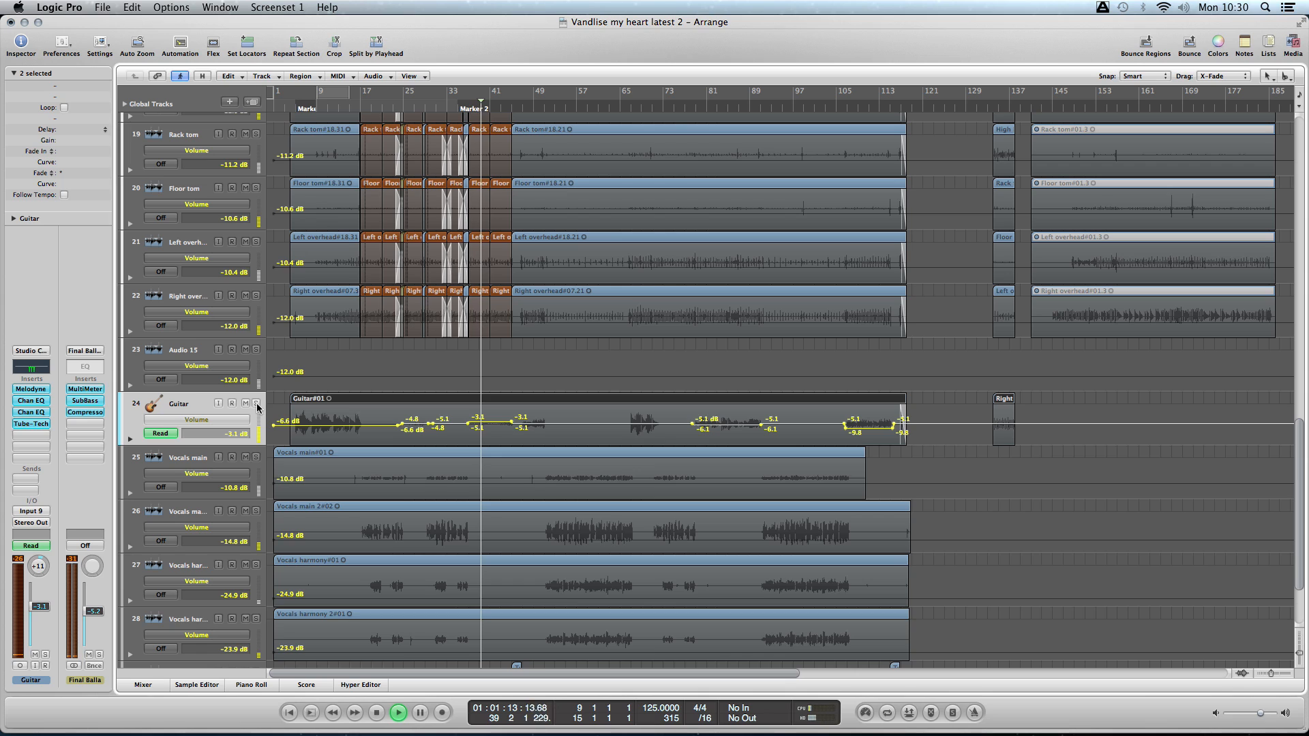
pyautogui.scroll(-3, 255, 430)
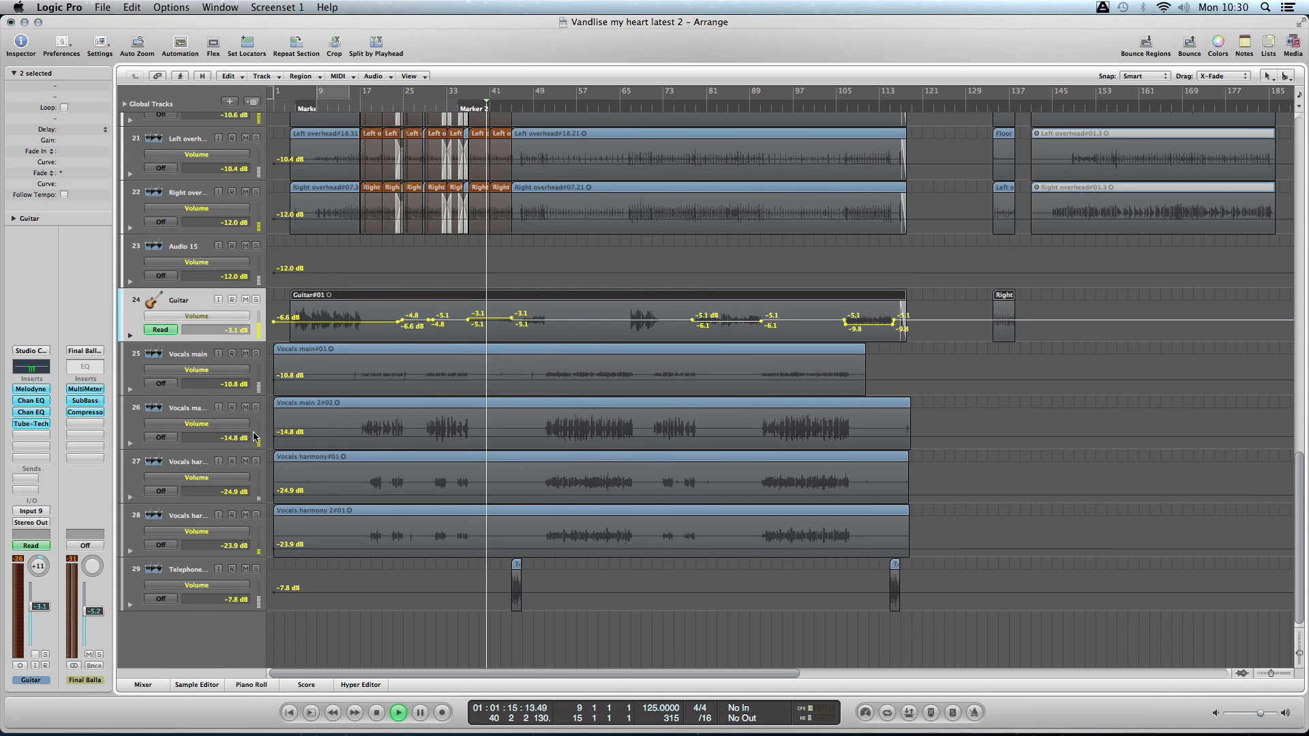
pyautogui.press('a')
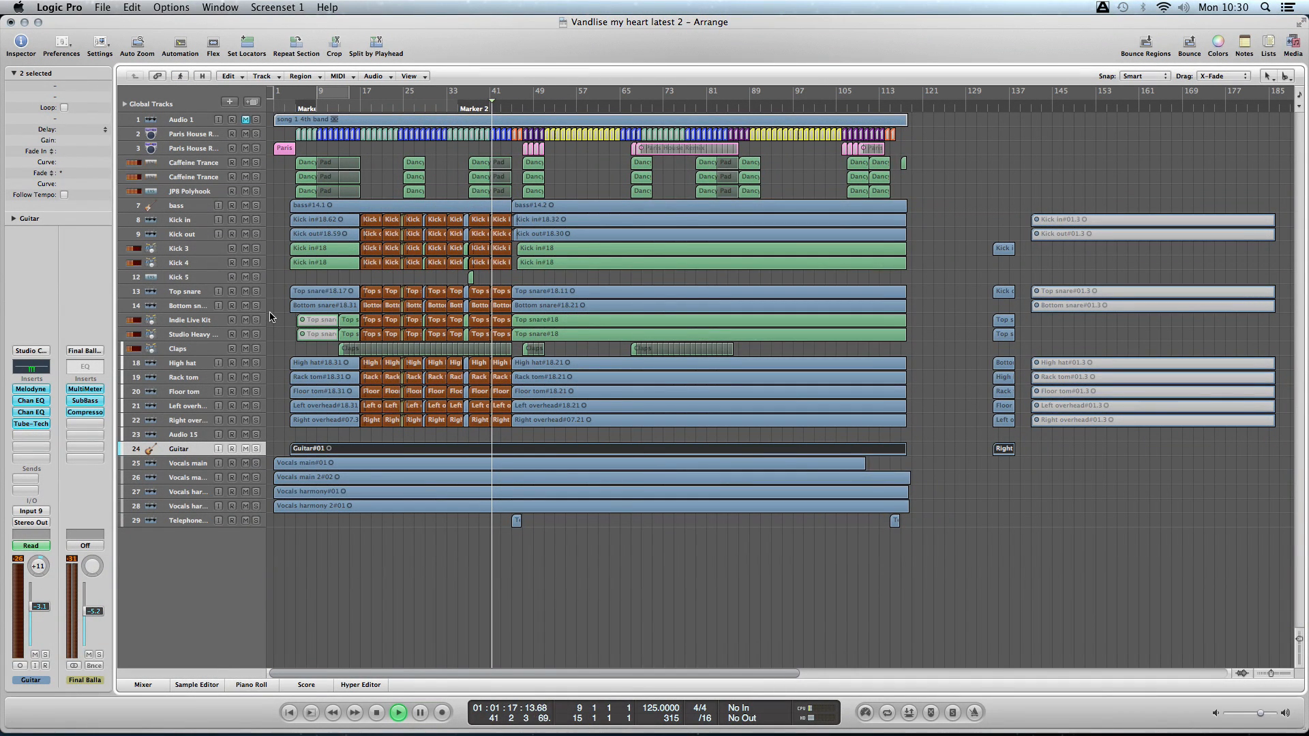
# - Deselect the Guitar regions, return the playhead to the start of the song and leave playback stopped
pyautogui.click(1036, 533)
pyautogui.press('space')
pyautogui.press('Return')
pyautogui.press('space')
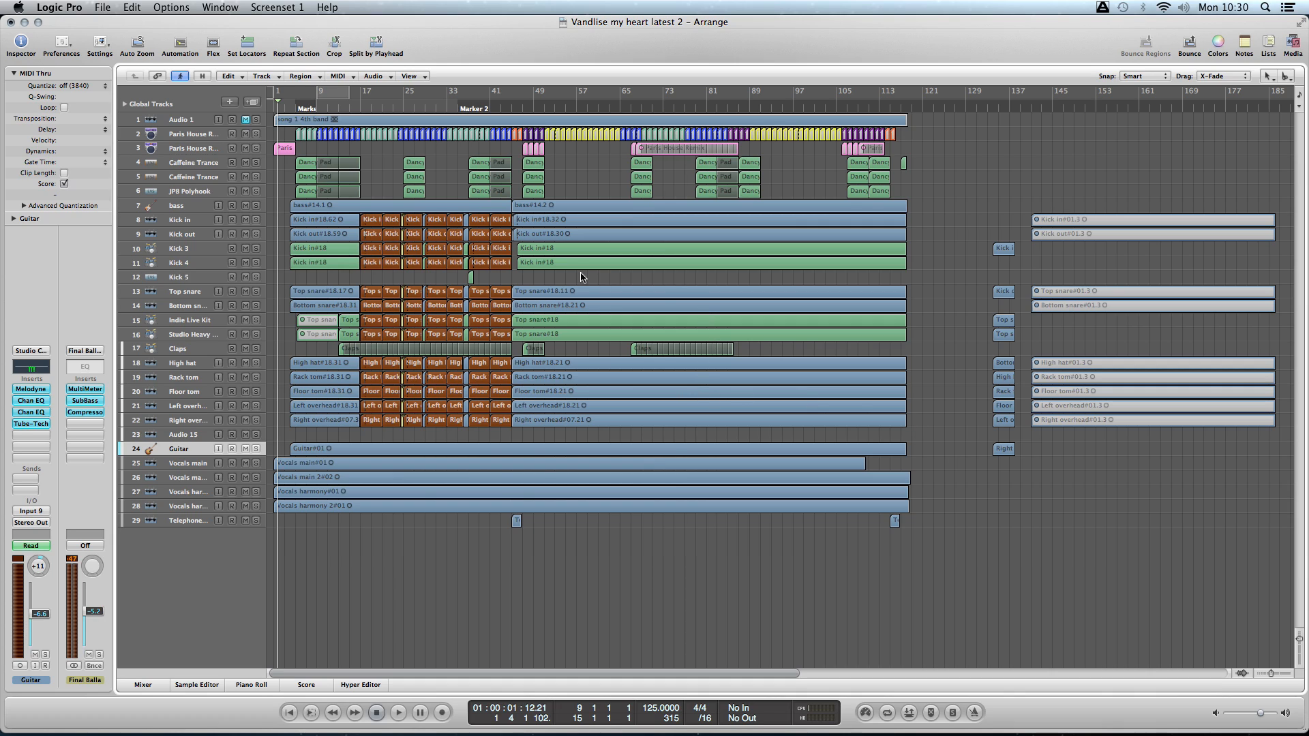
# - Examine the edited drum regions from about bar 15 to bar 36 up close, showing and hiding their Flex slicing
pyautogui.moveTo(502, 432); pyautogui.dragTo(369, 222)
pyautogui.hotkey('ctrl', 'Right')
pyautogui.hotkey('ctrl', 'Right')
pyautogui.hotkey('ctrl', 'Right')
pyautogui.hotkey('ctrl', 'Right')
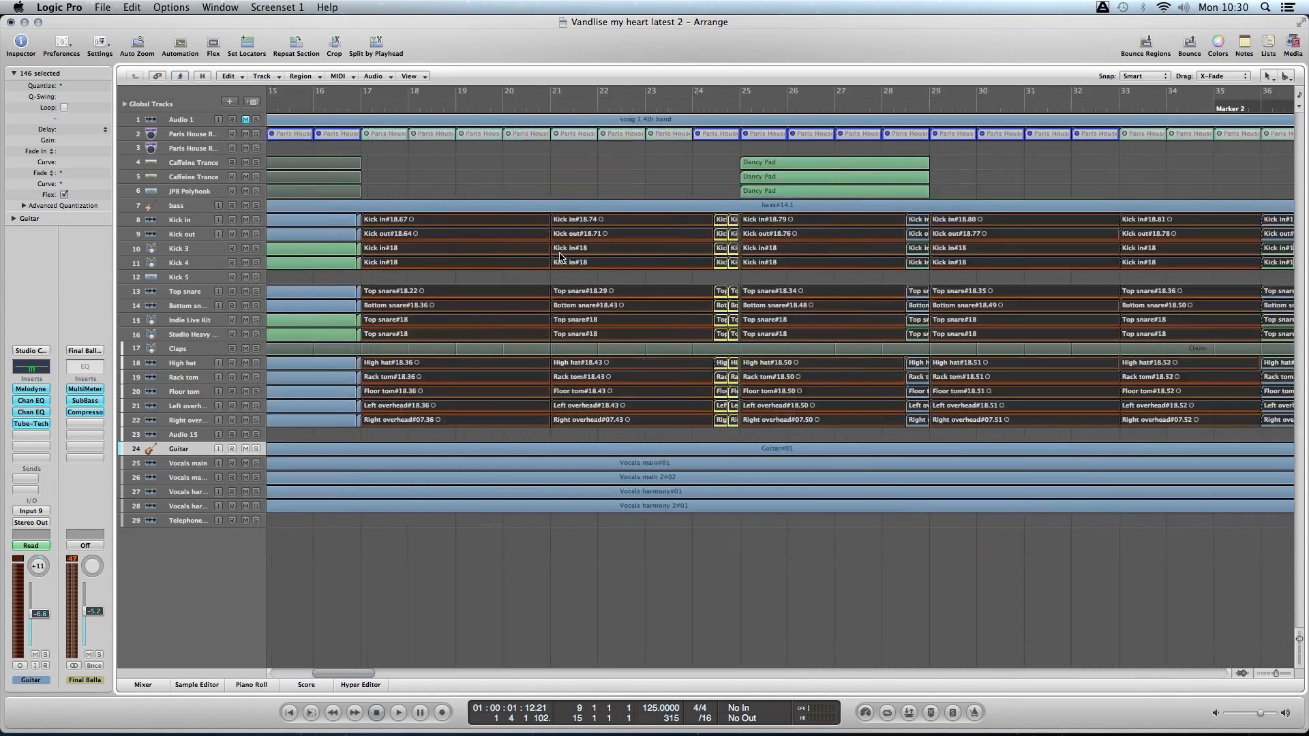
pyautogui.hotkey('ctrl', 'Down')
pyautogui.hotkey('ctrl', 'Down')
pyautogui.hotkey('ctrl', 'Down')
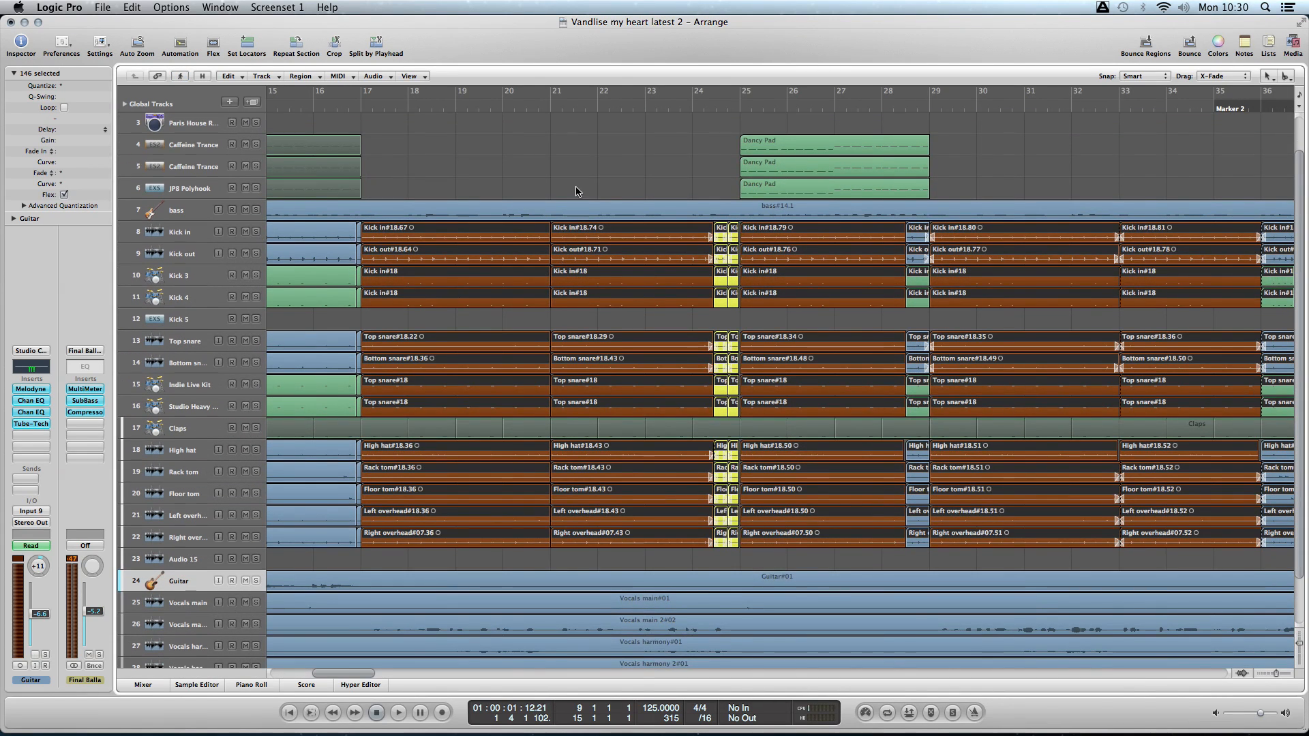
pyautogui.click(575, 176)
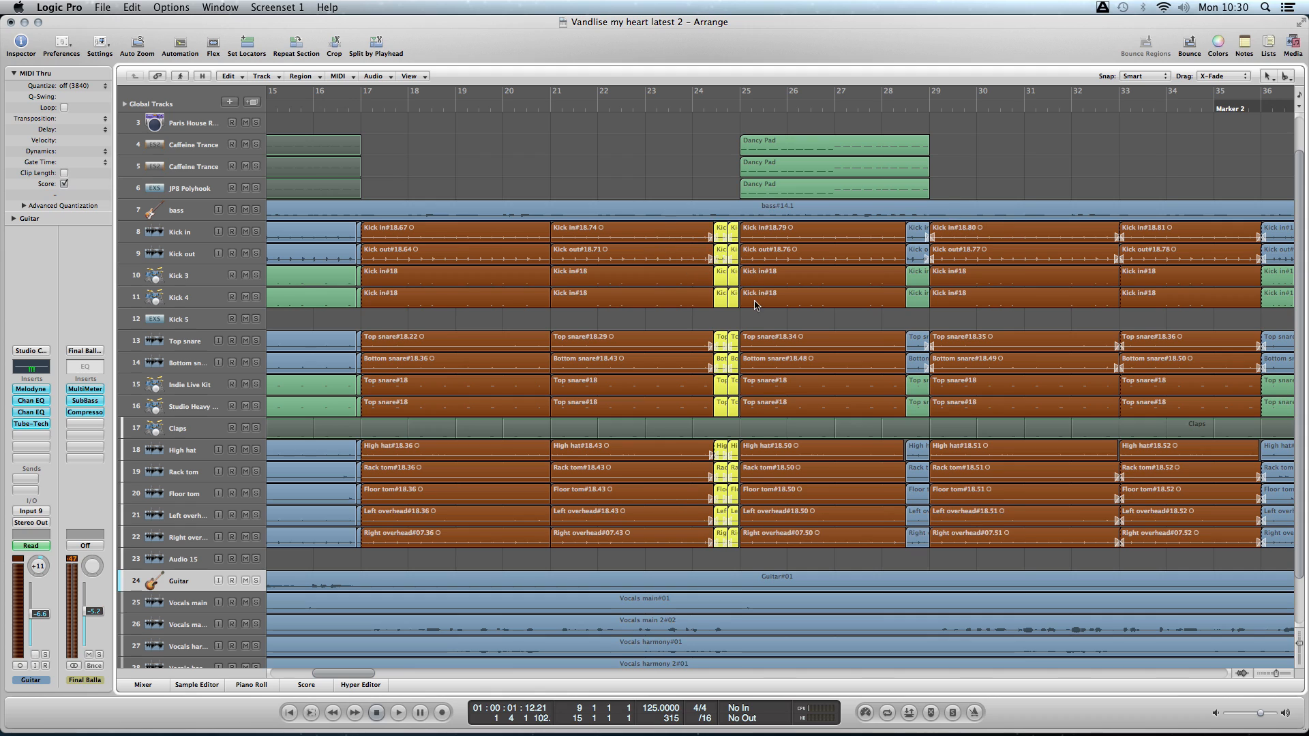
pyautogui.click(213, 45)
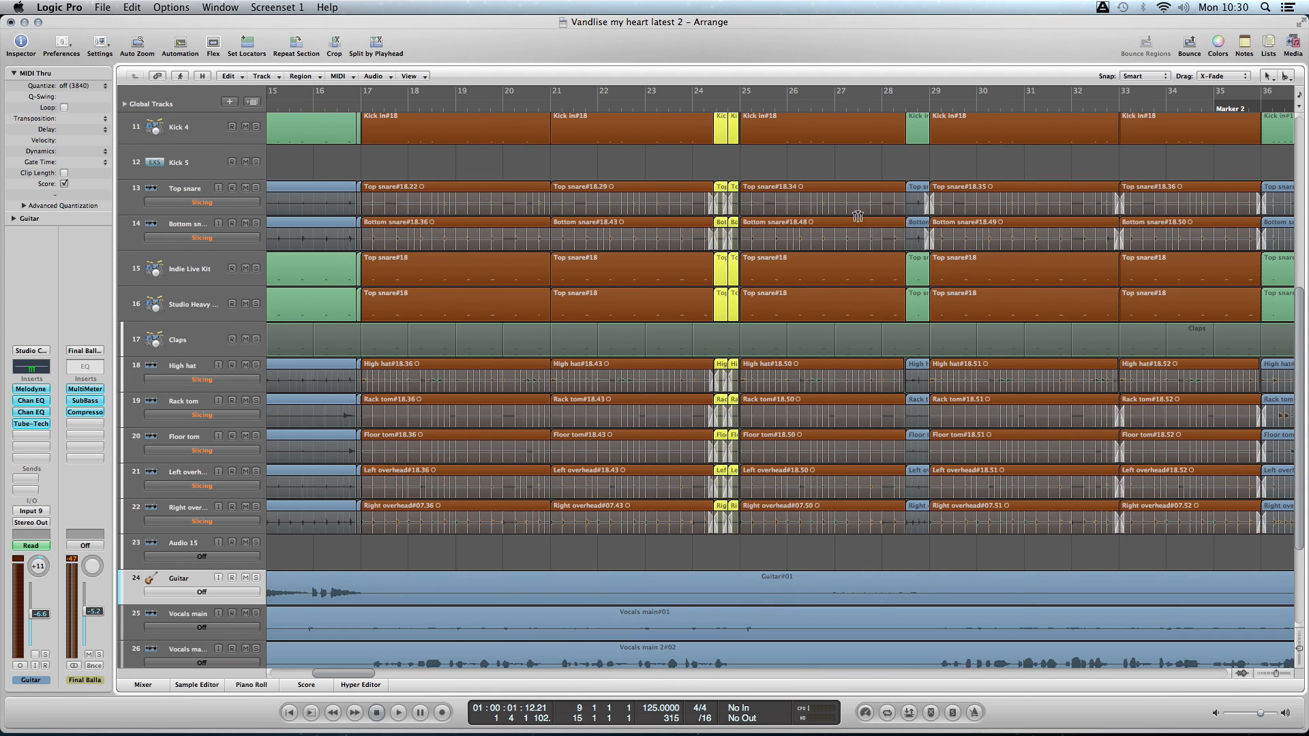
pyautogui.click(215, 45)
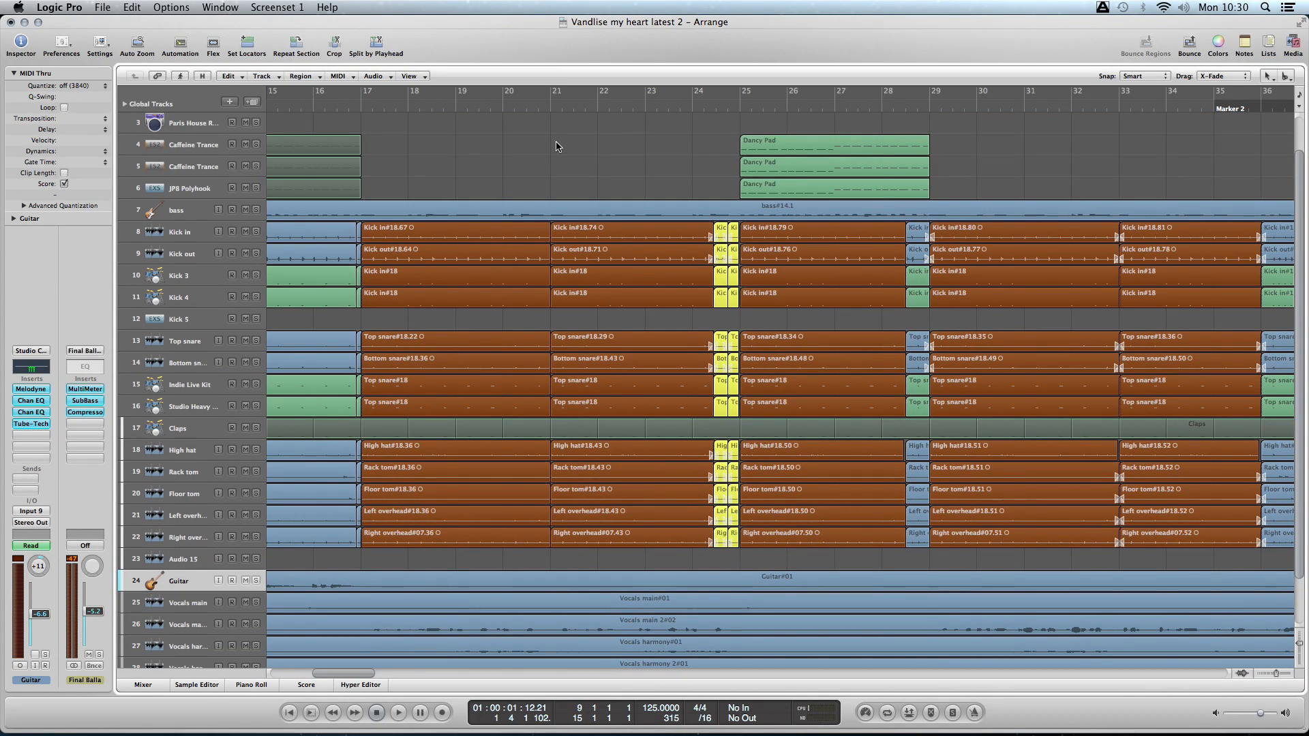
# - Examine the whole arrangement, including the muted drum regions and drum comps placed beyond the end of the song
pyautogui.hotkey('ctrl', 'Left')
pyautogui.hotkey('ctrl', 'Left')
pyautogui.hotkey('ctrl', 'Left')
pyautogui.hotkey('ctrl', 'Left')
pyautogui.hotkey('ctrl', 'Left')
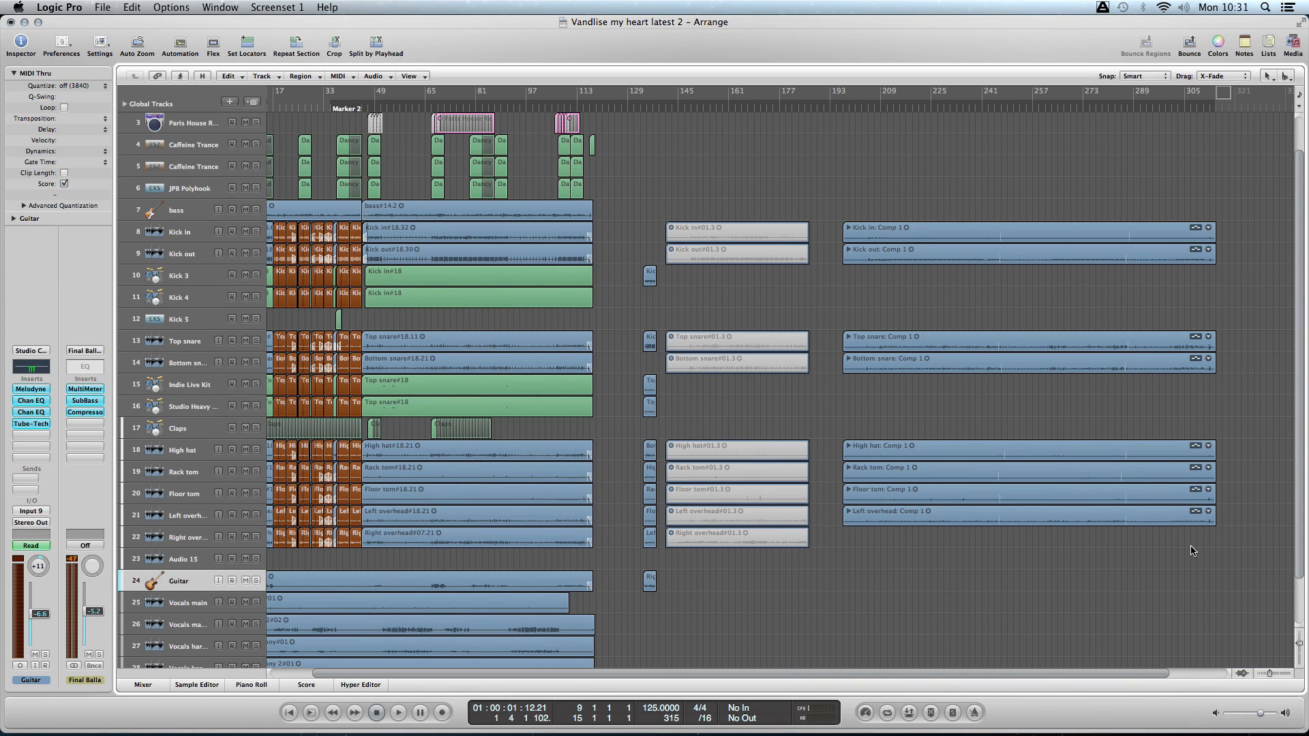
pyautogui.moveTo(1298, 644); pyautogui.dragTo(1297, 638)
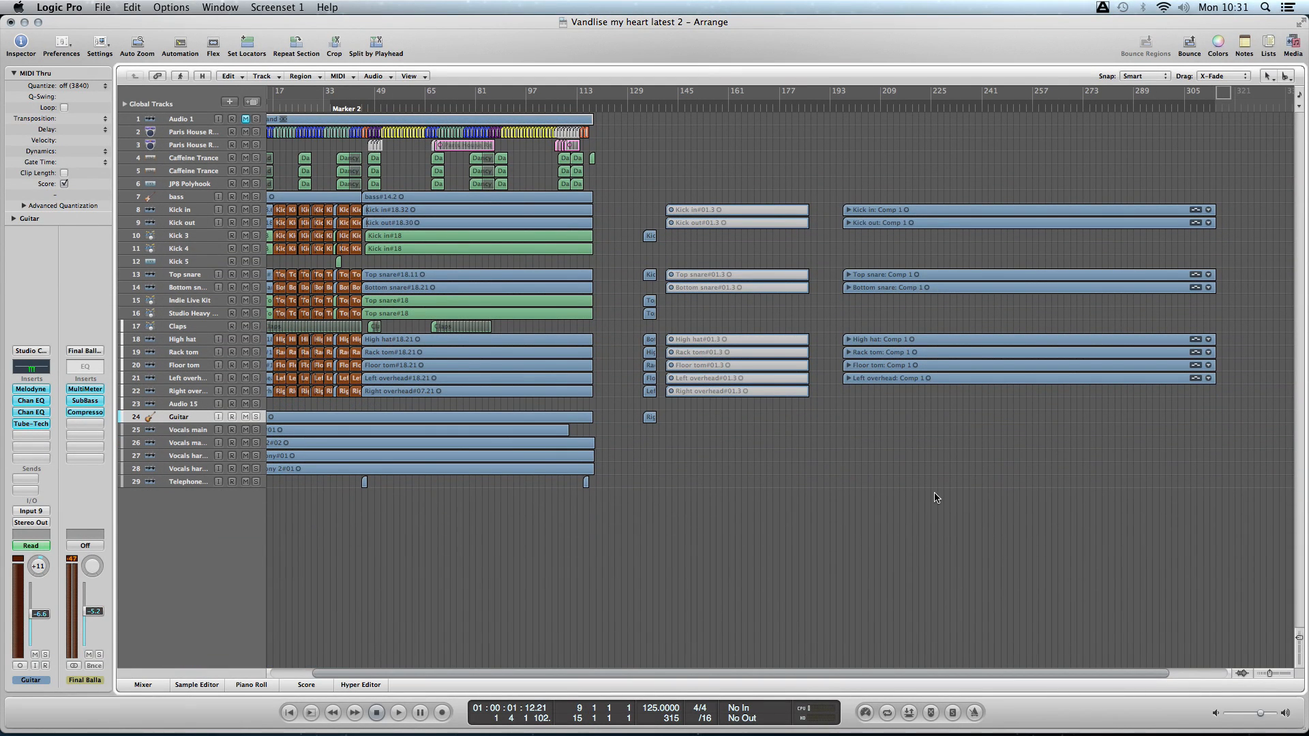
pyautogui.hscroll(-3, 935, 498)
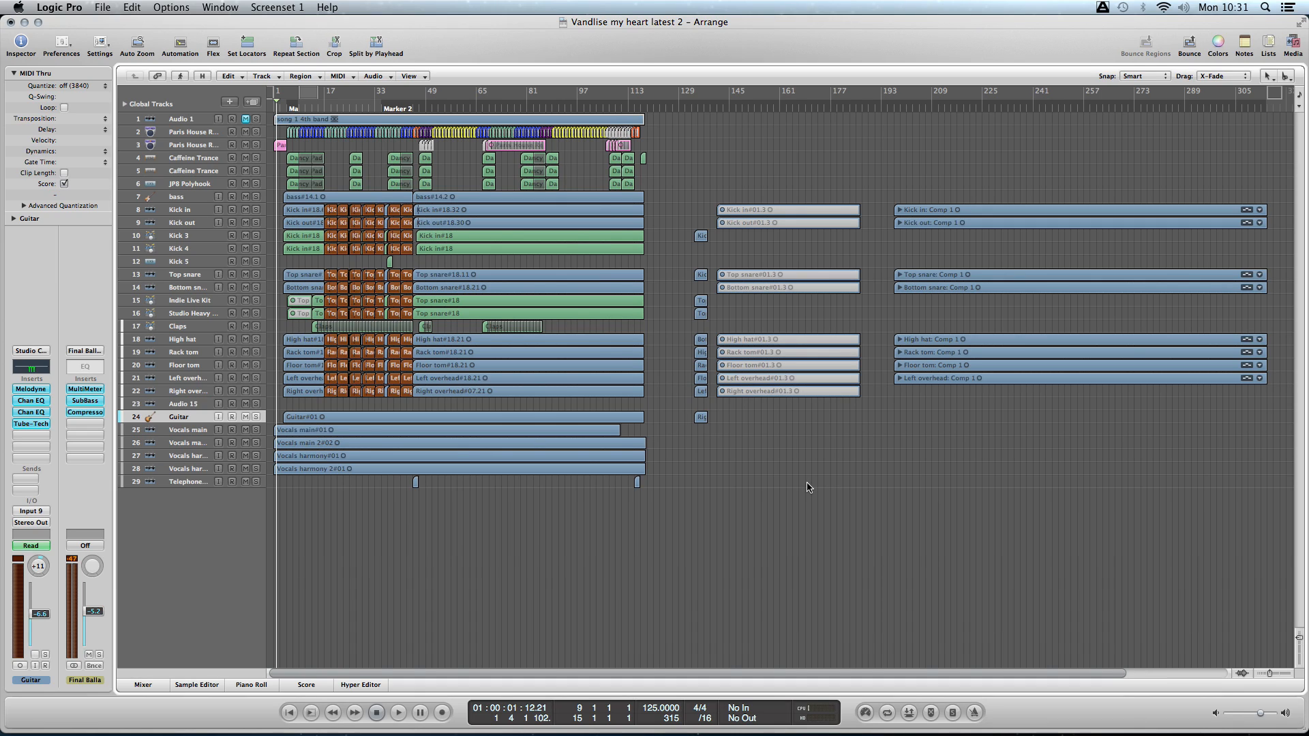
# - Select the song's main regions across the instrument, drum and vocal tracks, and clear the selection
pyautogui.moveTo(781, 556); pyautogui.dragTo(566, 428)
pyautogui.moveTo(684, 528); pyautogui.dragTo(333, 127)
pyautogui.click(786, 176)
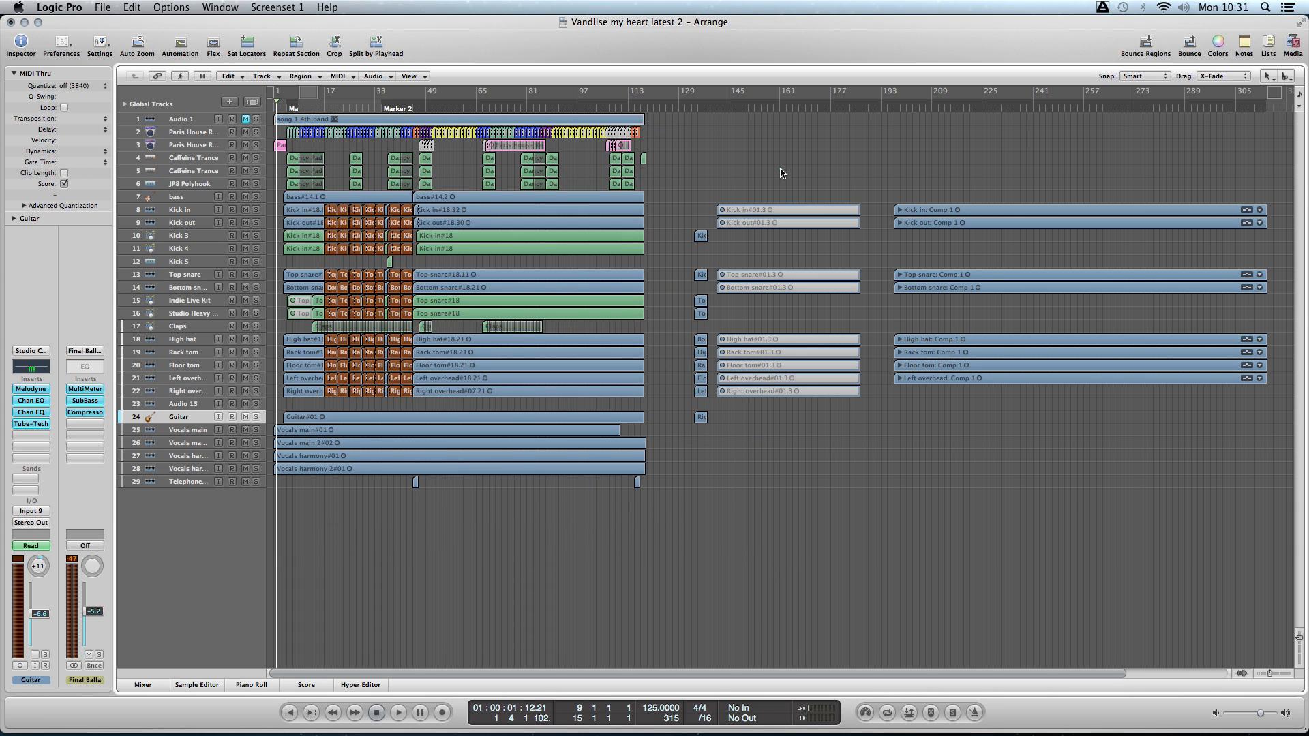